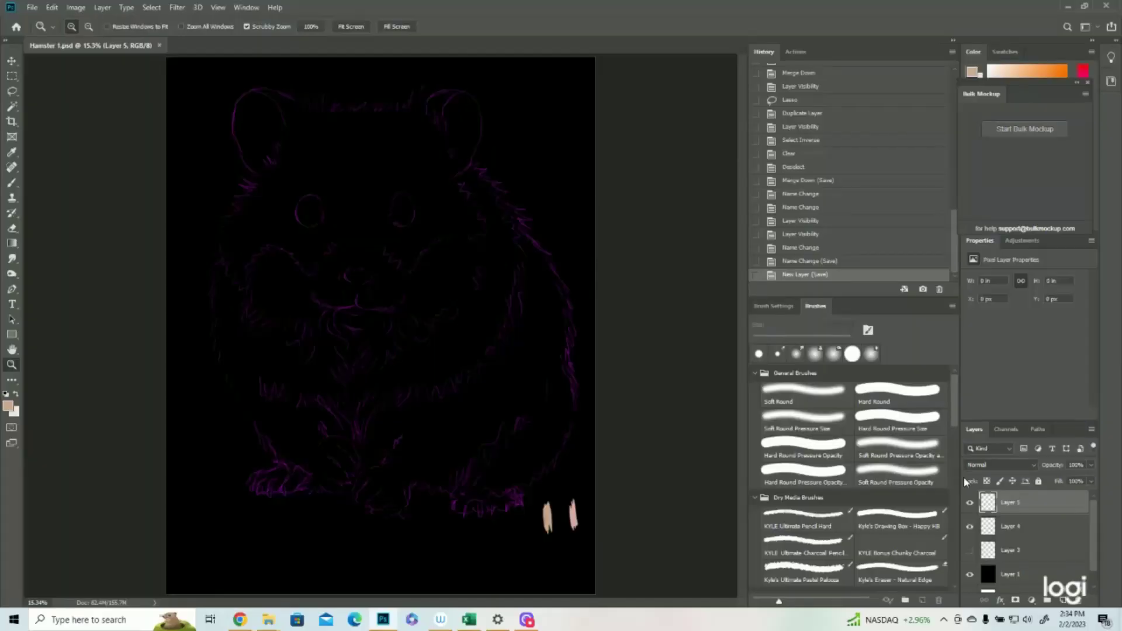
- Paint short tan fur strokes along the upper edge of the hamster's nose with the Hard Round Pressure Size brush at 15 px
{"action": "left_click", "coordinate": [969, 502]}
{"action": "left_click", "coordinate": [969, 502]}
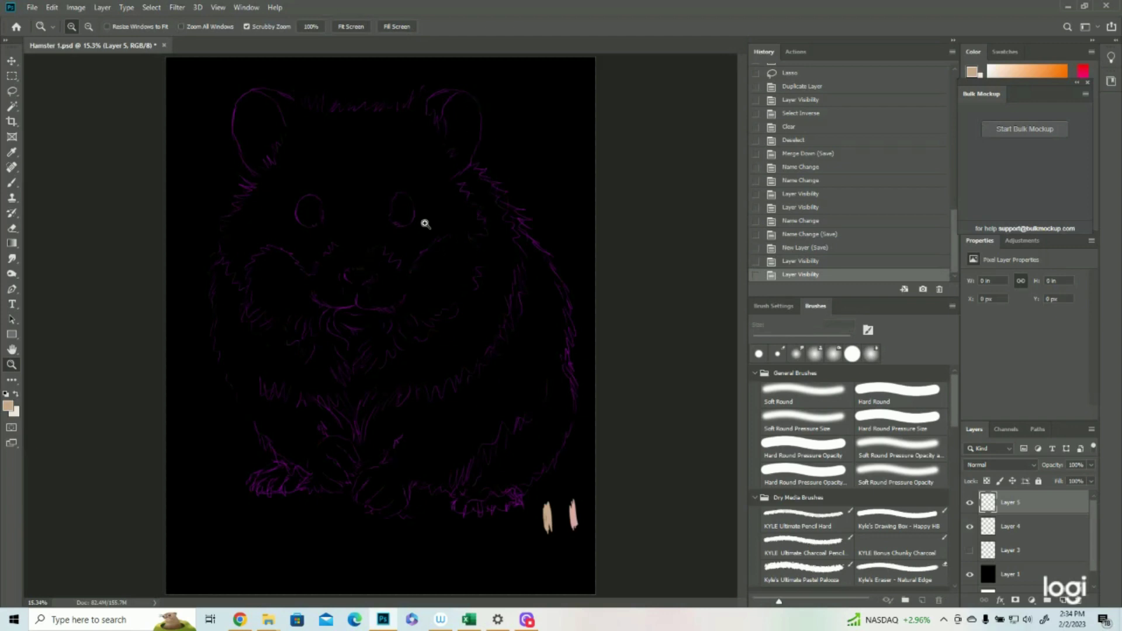
{"action": "left_click", "coordinate": [320, 142]}
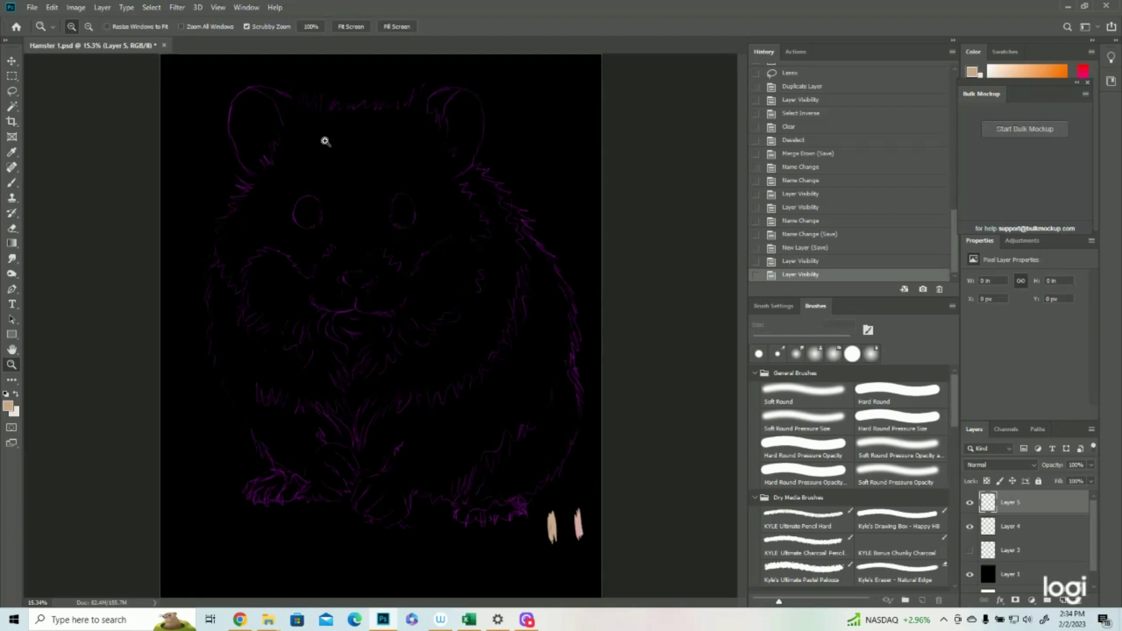
{"action": "left_click", "coordinate": [13, 183]}
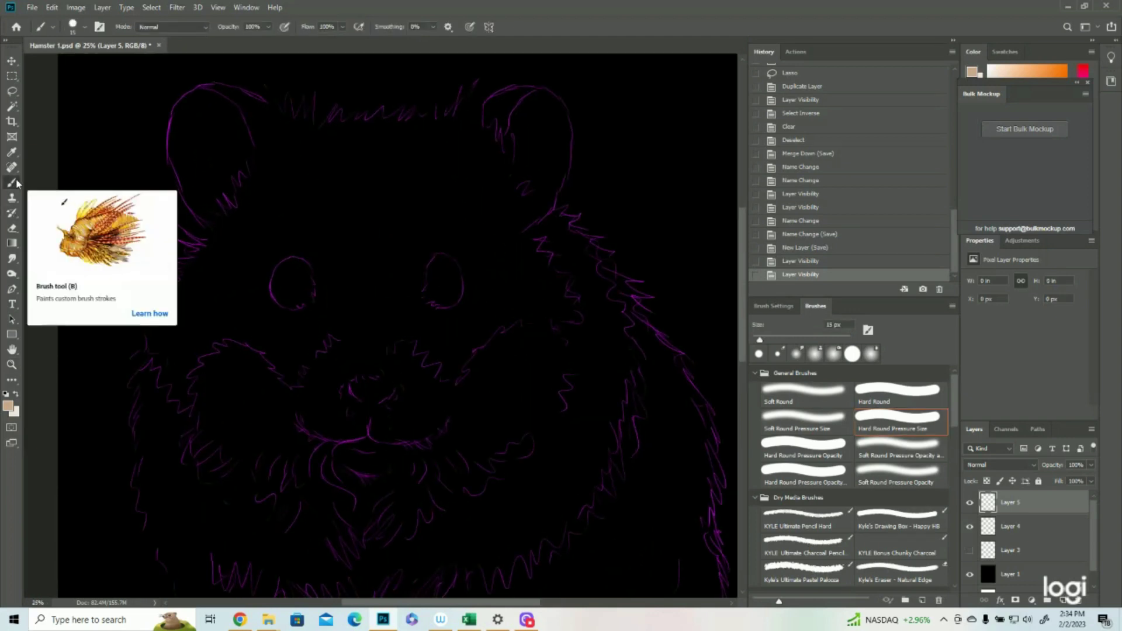
{"action": "left_click_drag", "start_coordinate": [374, 378], "coordinate": [392, 372]}
{"action": "left_click_drag", "start_coordinate": [393, 372], "coordinate": [357, 371]}
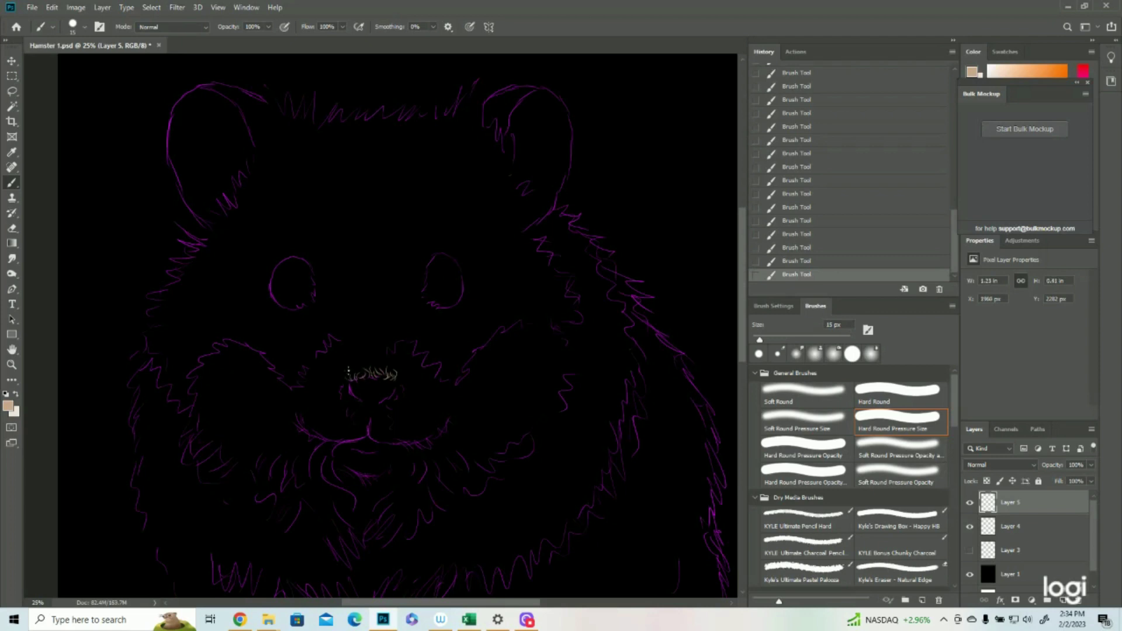
- Paint a narrow band of fine fur strokes from the nose bridge up the centre of the forehead to the head's upper outline
{"action": "mouse_move", "coordinate": [370, 367]}
{"action": "left_mouse_down"}
{"action": "mouse_move", "coordinate": [348, 352]}
{"action": "mouse_move", "coordinate": [356, 373]}
{"action": "mouse_move", "coordinate": [368, 336]}
{"action": "mouse_move", "coordinate": [358, 346]}
{"action": "mouse_move", "coordinate": [384, 354]}
{"action": "mouse_move", "coordinate": [379, 326]}
{"action": "left_mouse_up"}
{"action": "mouse_move", "coordinate": [368, 336]}
{"action": "left_mouse_down"}
{"action": "mouse_move", "coordinate": [367, 278]}
{"action": "mouse_move", "coordinate": [362, 305]}
{"action": "mouse_move", "coordinate": [373, 266]}
{"action": "left_mouse_up"}
{"action": "left_click_drag", "start_coordinate": [369, 278], "coordinate": [362, 229]}
{"action": "mouse_move", "coordinate": [368, 234]}
{"action": "left_mouse_down"}
{"action": "mouse_move", "coordinate": [374, 173]}
{"action": "mouse_move", "coordinate": [353, 174]}
{"action": "mouse_move", "coordinate": [363, 193]}
{"action": "mouse_move", "coordinate": [362, 154]}
{"action": "mouse_move", "coordinate": [367, 171]}
{"action": "mouse_move", "coordinate": [376, 105]}
{"action": "mouse_move", "coordinate": [370, 138]}
{"action": "mouse_move", "coordinate": [380, 106]}
{"action": "left_mouse_up"}
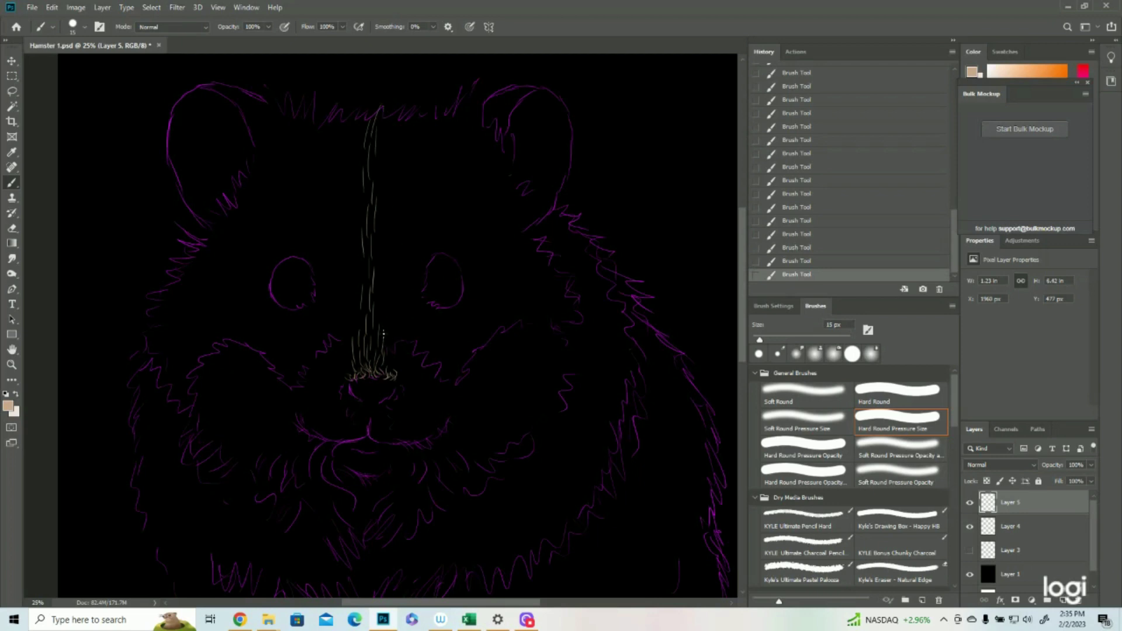
- Paint curved fur strokes from the nose bridge around the right-hand eye, covering its upper rim, outer corner and the area below
{"action": "mouse_move", "coordinate": [404, 319]}
{"action": "left_mouse_down"}
{"action": "mouse_move", "coordinate": [428, 294]}
{"action": "mouse_move", "coordinate": [398, 274]}
{"action": "left_mouse_up"}
{"action": "mouse_move", "coordinate": [397, 289]}
{"action": "left_mouse_down"}
{"action": "mouse_move", "coordinate": [415, 272]}
{"action": "mouse_move", "coordinate": [424, 281]}
{"action": "mouse_move", "coordinate": [440, 252]}
{"action": "mouse_move", "coordinate": [467, 258]}
{"action": "mouse_move", "coordinate": [483, 281]}
{"action": "left_mouse_up"}
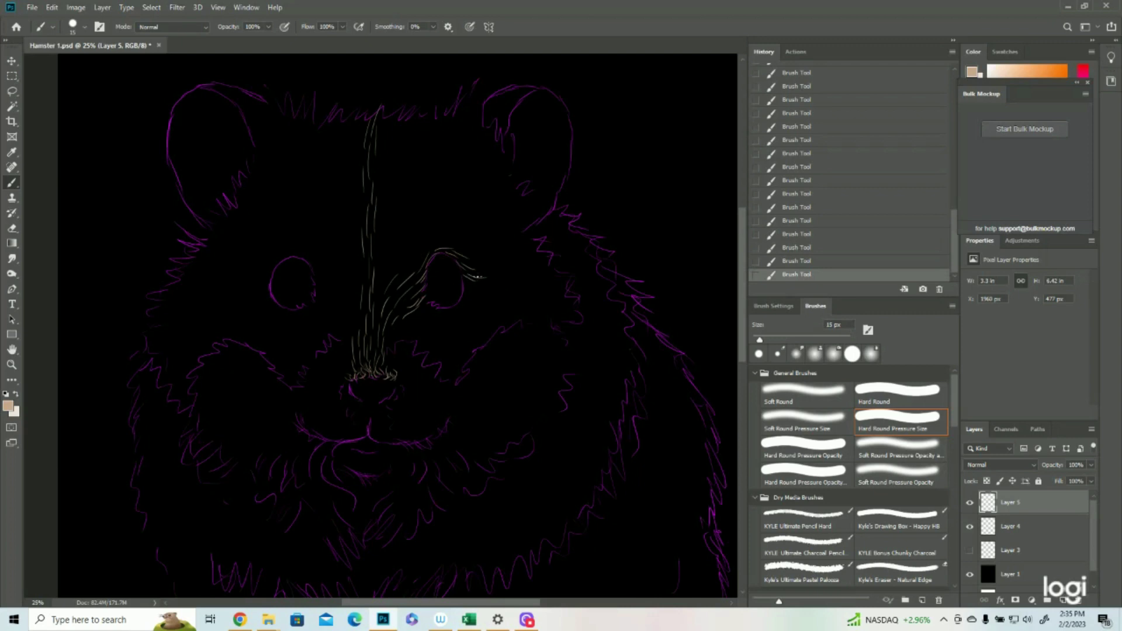
{"action": "mouse_move", "coordinate": [423, 253]}
{"action": "left_mouse_down"}
{"action": "mouse_move", "coordinate": [449, 238]}
{"action": "mouse_move", "coordinate": [482, 266]}
{"action": "left_mouse_up"}
{"action": "left_click_drag", "start_coordinate": [386, 349], "coordinate": [407, 337]}
{"action": "left_click_drag", "start_coordinate": [461, 288], "coordinate": [489, 292]}
{"action": "mouse_move", "coordinate": [429, 331]}
{"action": "left_mouse_down"}
{"action": "mouse_move", "coordinate": [453, 327]}
{"action": "mouse_move", "coordinate": [467, 350]}
{"action": "mouse_move", "coordinate": [457, 375]}
{"action": "mouse_move", "coordinate": [462, 365]}
{"action": "left_mouse_up"}
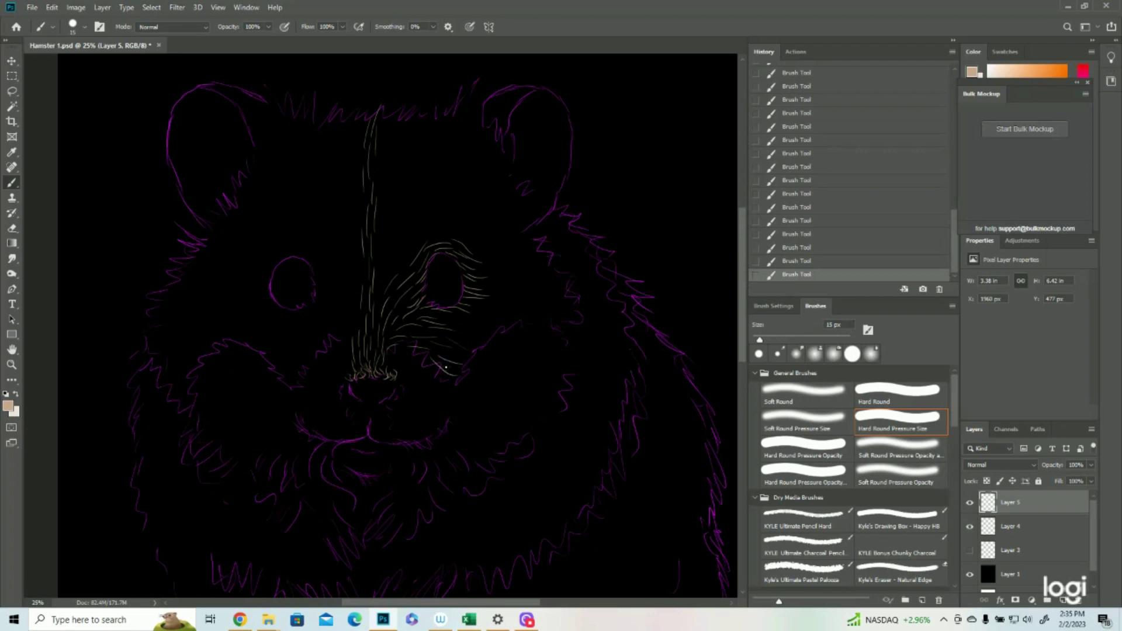
- Extend the fur strokes from the right-hand eye outward across the upper cheek to the edge of the face
{"action": "mouse_move", "coordinate": [476, 323]}
{"action": "left_mouse_down"}
{"action": "mouse_move", "coordinate": [495, 327]}
{"action": "mouse_move", "coordinate": [489, 349]}
{"action": "mouse_move", "coordinate": [503, 309]}
{"action": "mouse_move", "coordinate": [520, 328]}
{"action": "left_mouse_up"}
{"action": "mouse_move", "coordinate": [475, 285]}
{"action": "left_mouse_down"}
{"action": "mouse_move", "coordinate": [507, 284]}
{"action": "mouse_move", "coordinate": [490, 289]}
{"action": "mouse_move", "coordinate": [525, 302]}
{"action": "mouse_move", "coordinate": [494, 298]}
{"action": "mouse_move", "coordinate": [552, 319]}
{"action": "left_mouse_up"}
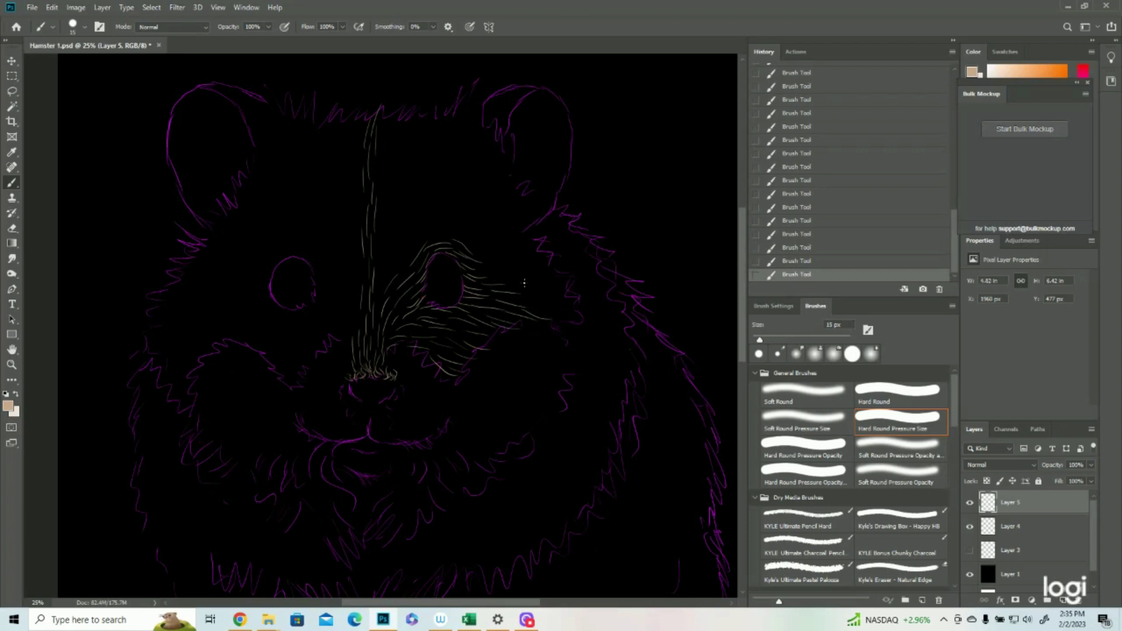
{"action": "mouse_move", "coordinate": [478, 267]}
{"action": "left_mouse_down"}
{"action": "mouse_move", "coordinate": [535, 281]}
{"action": "mouse_move", "coordinate": [511, 286]}
{"action": "mouse_move", "coordinate": [551, 295]}
{"action": "mouse_move", "coordinate": [522, 298]}
{"action": "mouse_move", "coordinate": [566, 305]}
{"action": "mouse_move", "coordinate": [555, 320]}
{"action": "mouse_move", "coordinate": [584, 322]}
{"action": "left_mouse_up"}
- Fill the right half of the forehead with upward-fanning fur strokes between the centre line and the right ear
{"action": "mouse_move", "coordinate": [383, 281]}
{"action": "left_mouse_down"}
{"action": "mouse_move", "coordinate": [404, 243]}
{"action": "mouse_move", "coordinate": [397, 270]}
{"action": "mouse_move", "coordinate": [437, 234]}
{"action": "left_mouse_up"}
{"action": "mouse_move", "coordinate": [383, 260]}
{"action": "left_mouse_down"}
{"action": "mouse_move", "coordinate": [409, 218]}
{"action": "mouse_move", "coordinate": [388, 205]}
{"action": "mouse_move", "coordinate": [408, 193]}
{"action": "mouse_move", "coordinate": [389, 171]}
{"action": "mouse_move", "coordinate": [391, 111]}
{"action": "left_mouse_up"}
{"action": "left_click_drag", "start_coordinate": [410, 189], "coordinate": [425, 116]}
{"action": "mouse_move", "coordinate": [411, 237]}
{"action": "left_mouse_down"}
{"action": "mouse_move", "coordinate": [443, 207]}
{"action": "mouse_move", "coordinate": [426, 231]}
{"action": "mouse_move", "coordinate": [462, 211]}
{"action": "mouse_move", "coordinate": [427, 205]}
{"action": "mouse_move", "coordinate": [459, 169]}
{"action": "mouse_move", "coordinate": [455, 111]}
{"action": "mouse_move", "coordinate": [426, 151]}
{"action": "mouse_move", "coordinate": [443, 109]}
{"action": "mouse_move", "coordinate": [448, 136]}
{"action": "mouse_move", "coordinate": [478, 85]}
{"action": "left_mouse_up"}
{"action": "left_click_drag", "start_coordinate": [474, 128], "coordinate": [482, 103]}
{"action": "left_click_drag", "start_coordinate": [468, 145], "coordinate": [487, 117]}
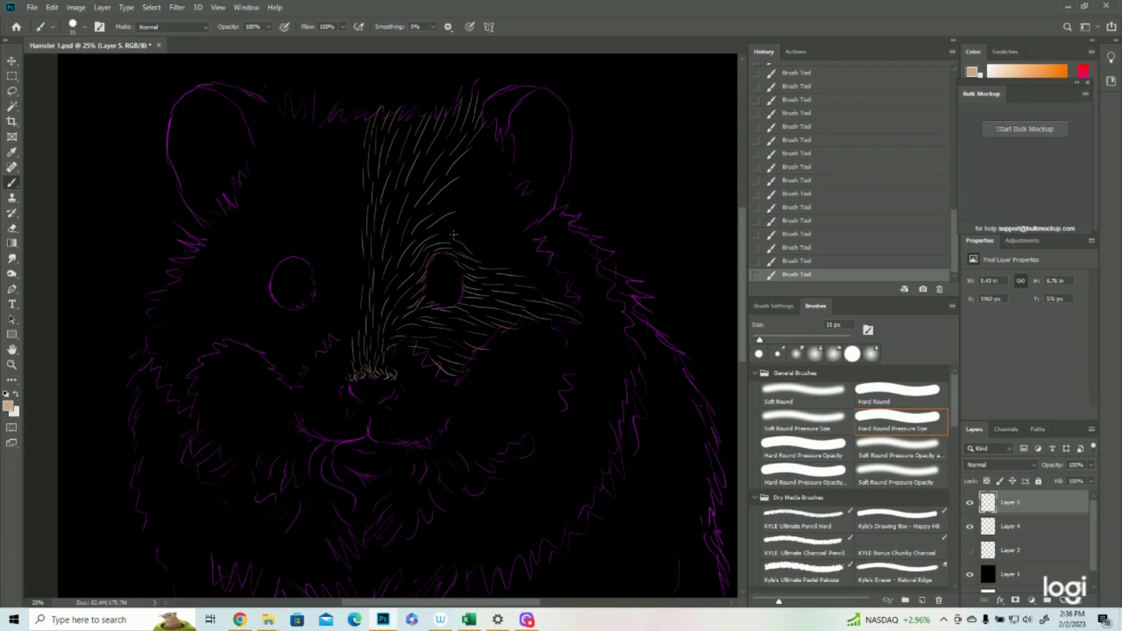
- Fill the right temple with fur strokes sweeping from above the eye to the face edge and the base of the ear
{"action": "mouse_move", "coordinate": [463, 239]}
{"action": "left_mouse_down"}
{"action": "mouse_move", "coordinate": [535, 253]}
{"action": "mouse_move", "coordinate": [487, 256]}
{"action": "mouse_move", "coordinate": [538, 264]}
{"action": "mouse_move", "coordinate": [533, 277]}
{"action": "mouse_move", "coordinate": [514, 268]}
{"action": "mouse_move", "coordinate": [564, 281]}
{"action": "mouse_move", "coordinate": [533, 282]}
{"action": "mouse_move", "coordinate": [576, 297]}
{"action": "mouse_move", "coordinate": [551, 295]}
{"action": "mouse_move", "coordinate": [583, 302]}
{"action": "left_mouse_up"}
{"action": "mouse_move", "coordinate": [460, 223]}
{"action": "left_mouse_down"}
{"action": "mouse_move", "coordinate": [494, 220]}
{"action": "mouse_move", "coordinate": [517, 245]}
{"action": "left_mouse_up"}
{"action": "left_click_drag", "start_coordinate": [498, 247], "coordinate": [555, 261]}
{"action": "left_click_drag", "start_coordinate": [534, 266], "coordinate": [552, 271]}
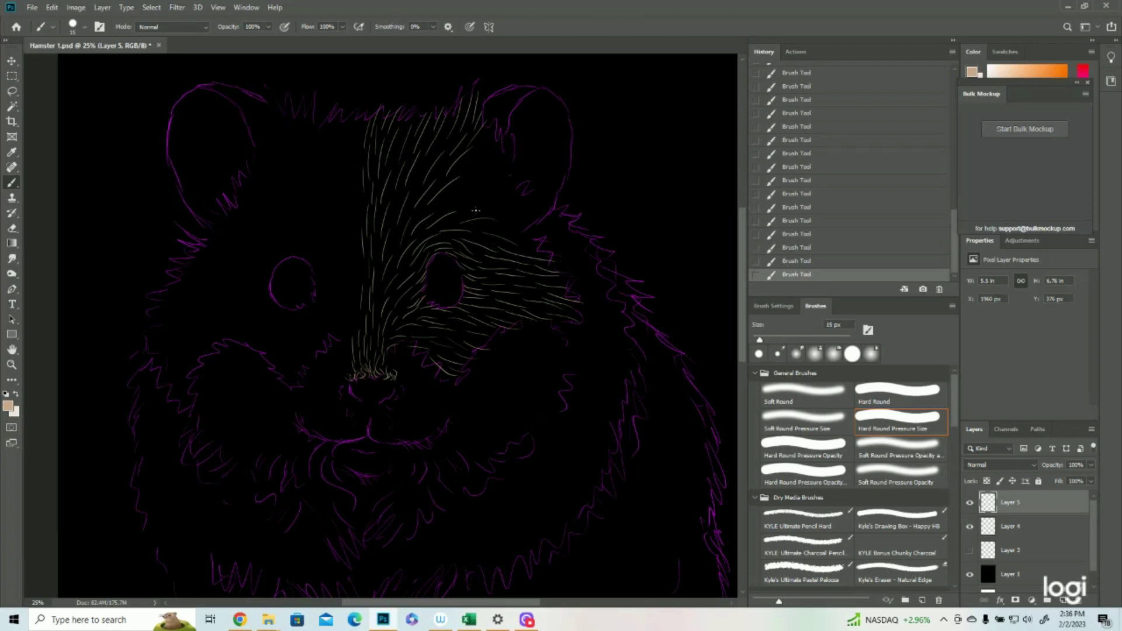
{"action": "mouse_move", "coordinate": [472, 209]}
{"action": "left_mouse_down"}
{"action": "mouse_move", "coordinate": [507, 203]}
{"action": "mouse_move", "coordinate": [534, 225]}
{"action": "mouse_move", "coordinate": [515, 230]}
{"action": "mouse_move", "coordinate": [544, 227]}
{"action": "mouse_move", "coordinate": [510, 215]}
{"action": "mouse_move", "coordinate": [539, 202]}
{"action": "mouse_move", "coordinate": [477, 199]}
{"action": "mouse_move", "coordinate": [525, 184]}
{"action": "mouse_move", "coordinate": [516, 194]}
{"action": "mouse_move", "coordinate": [489, 176]}
{"action": "mouse_move", "coordinate": [467, 184]}
{"action": "mouse_move", "coordinate": [510, 167]}
{"action": "mouse_move", "coordinate": [467, 168]}
{"action": "mouse_move", "coordinate": [495, 138]}
{"action": "mouse_move", "coordinate": [509, 148]}
{"action": "mouse_move", "coordinate": [495, 139]}
{"action": "mouse_move", "coordinate": [477, 152]}
{"action": "mouse_move", "coordinate": [493, 123]}
{"action": "left_mouse_up"}
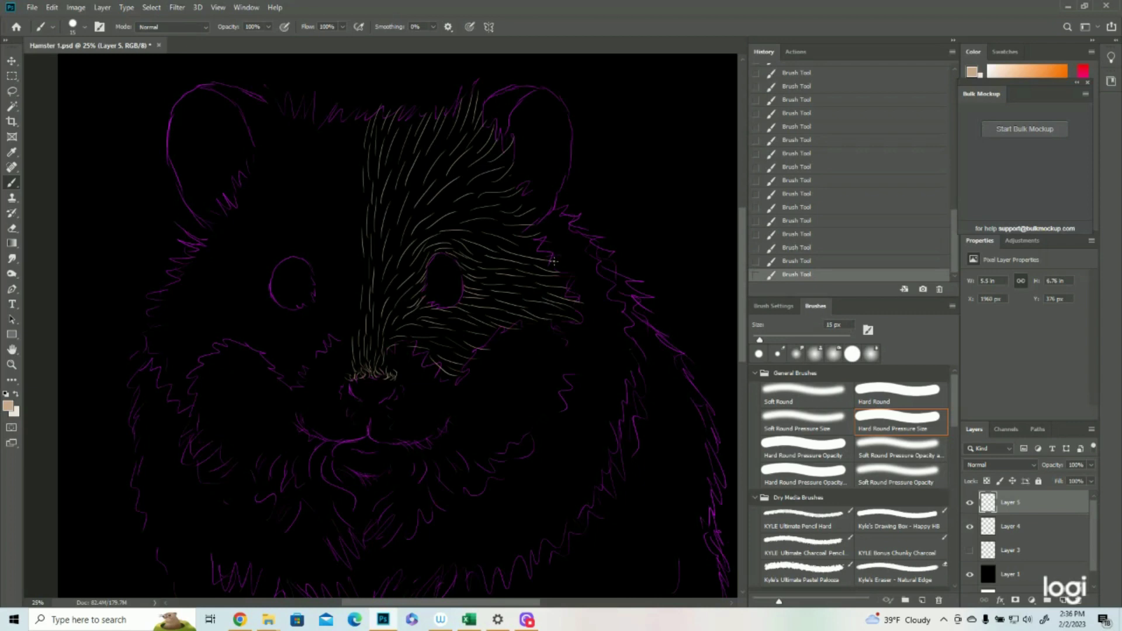
- Paint long fur strokes flowing from behind the right side of the face down over the shoulder and upper back
{"action": "mouse_move", "coordinate": [556, 268]}
{"action": "left_mouse_down"}
{"action": "mouse_move", "coordinate": [580, 257]}
{"action": "mouse_move", "coordinate": [548, 247]}
{"action": "mouse_move", "coordinate": [589, 224]}
{"action": "mouse_move", "coordinate": [525, 232]}
{"action": "mouse_move", "coordinate": [560, 229]}
{"action": "mouse_move", "coordinate": [538, 221]}
{"action": "mouse_move", "coordinate": [561, 210]}
{"action": "mouse_move", "coordinate": [618, 282]}
{"action": "mouse_move", "coordinate": [583, 277]}
{"action": "mouse_move", "coordinate": [615, 296]}
{"action": "mouse_move", "coordinate": [639, 336]}
{"action": "mouse_move", "coordinate": [642, 322]}
{"action": "mouse_move", "coordinate": [653, 327]}
{"action": "mouse_move", "coordinate": [668, 356]}
{"action": "left_mouse_up"}
{"action": "mouse_move", "coordinate": [636, 320]}
{"action": "left_mouse_down"}
{"action": "mouse_move", "coordinate": [671, 352]}
{"action": "mouse_move", "coordinate": [660, 402]}
{"action": "left_mouse_up"}
{"action": "left_click_drag", "start_coordinate": [641, 355], "coordinate": [693, 400]}
{"action": "scroll", "coordinate": [685, 412], "scroll_direction": "down", "scroll_amount": 5}
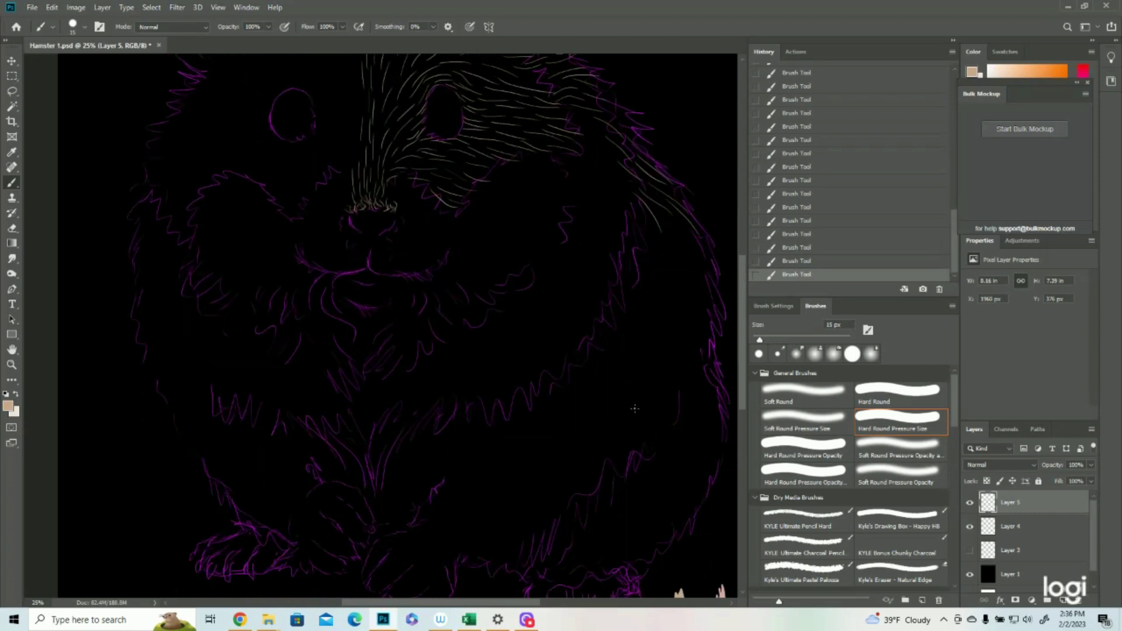
{"action": "left_click_drag", "start_coordinate": [645, 203], "coordinate": [673, 240]}
{"action": "mouse_move", "coordinate": [662, 222]}
{"action": "left_mouse_down"}
{"action": "mouse_move", "coordinate": [680, 272]}
{"action": "mouse_move", "coordinate": [707, 273]}
{"action": "left_mouse_up"}
{"action": "mouse_move", "coordinate": [697, 215]}
{"action": "left_mouse_down"}
{"action": "mouse_move", "coordinate": [720, 254]}
{"action": "mouse_move", "coordinate": [679, 271]}
{"action": "left_mouse_up"}
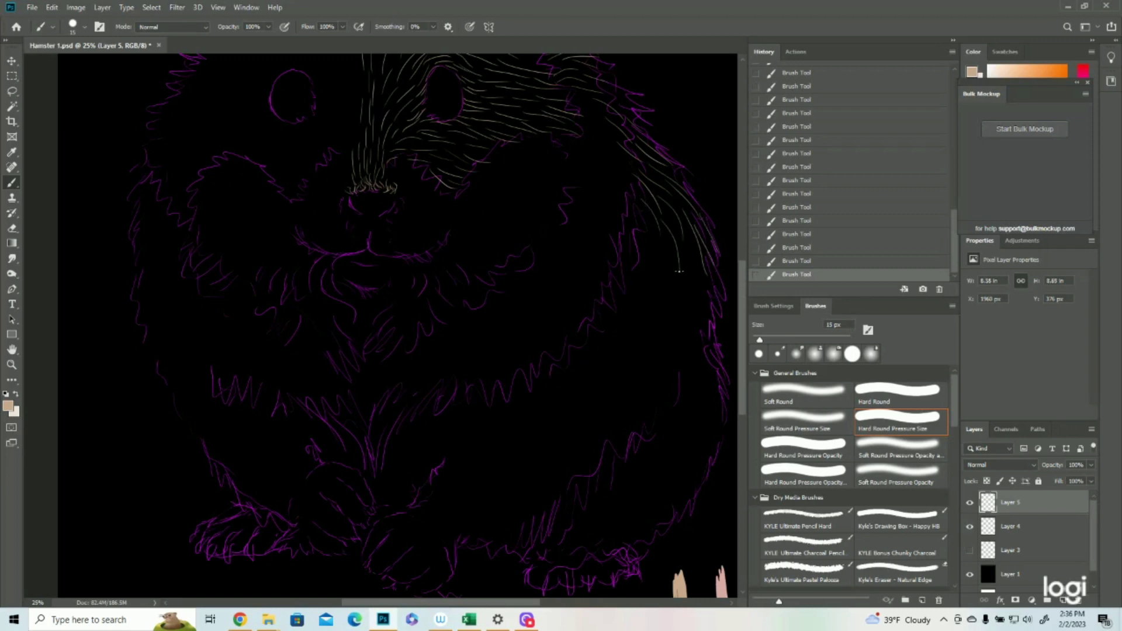
- Cover the middle of the hamster's right flank with long downward fur strokes reaching out to the back outline
{"action": "mouse_move", "coordinate": [647, 229]}
{"action": "left_mouse_down"}
{"action": "mouse_move", "coordinate": [671, 306]}
{"action": "mouse_move", "coordinate": [639, 264]}
{"action": "mouse_move", "coordinate": [654, 311]}
{"action": "left_mouse_up"}
{"action": "mouse_move", "coordinate": [650, 269]}
{"action": "left_mouse_down"}
{"action": "mouse_move", "coordinate": [666, 316]}
{"action": "mouse_move", "coordinate": [631, 319]}
{"action": "mouse_move", "coordinate": [643, 354]}
{"action": "left_mouse_up"}
{"action": "mouse_move", "coordinate": [650, 316]}
{"action": "left_mouse_down"}
{"action": "mouse_move", "coordinate": [657, 357]}
{"action": "mouse_move", "coordinate": [668, 356]}
{"action": "left_mouse_up"}
{"action": "mouse_move", "coordinate": [678, 263]}
{"action": "left_mouse_down"}
{"action": "mouse_move", "coordinate": [681, 355]}
{"action": "mouse_move", "coordinate": [701, 304]}
{"action": "mouse_move", "coordinate": [714, 312]}
{"action": "left_mouse_up"}
{"action": "left_click_drag", "start_coordinate": [715, 263], "coordinate": [725, 301]}
{"action": "mouse_move", "coordinate": [698, 338]}
{"action": "left_mouse_down"}
{"action": "mouse_move", "coordinate": [706, 305]}
{"action": "mouse_move", "coordinate": [698, 374]}
{"action": "left_mouse_up"}
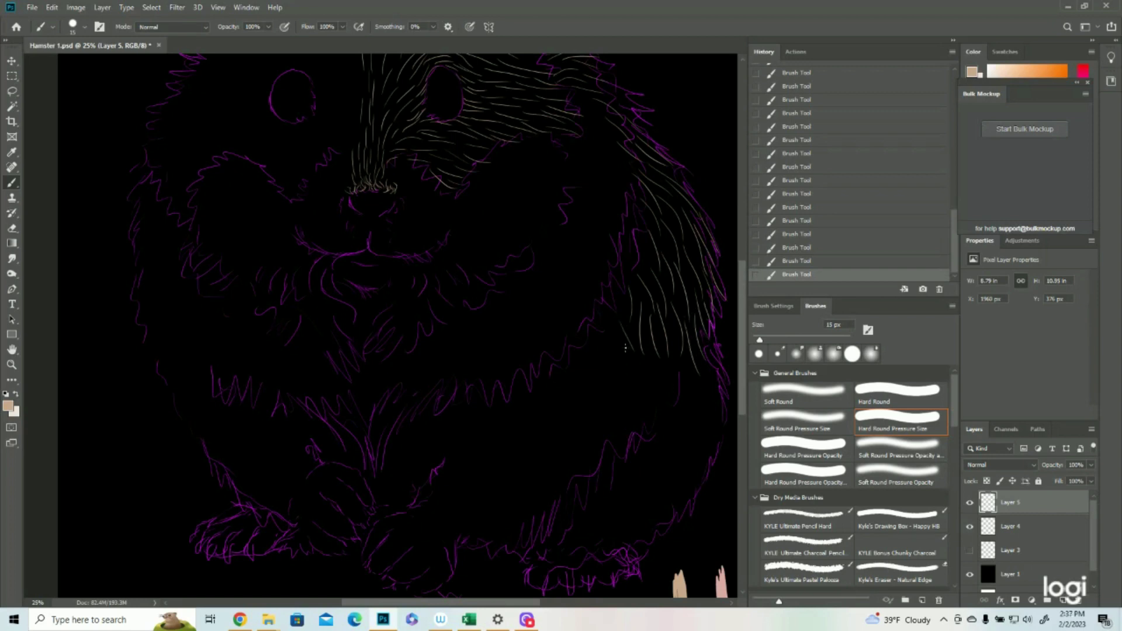
- Continue the downward fur strokes over the lower part of the right flank toward the hind leg
{"action": "left_click_drag", "start_coordinate": [607, 295], "coordinate": [631, 406]}
{"action": "left_click_drag", "start_coordinate": [660, 353], "coordinate": [648, 421]}
{"action": "mouse_move", "coordinate": [677, 358]}
{"action": "left_mouse_down"}
{"action": "mouse_move", "coordinate": [659, 447]}
{"action": "mouse_move", "coordinate": [695, 406]}
{"action": "mouse_move", "coordinate": [707, 433]}
{"action": "mouse_move", "coordinate": [718, 402]}
{"action": "mouse_move", "coordinate": [714, 438]}
{"action": "left_mouse_up"}
{"action": "mouse_move", "coordinate": [711, 355]}
{"action": "left_mouse_down"}
{"action": "mouse_move", "coordinate": [728, 371]}
{"action": "mouse_move", "coordinate": [726, 392]}
{"action": "mouse_move", "coordinate": [694, 435]}
{"action": "mouse_move", "coordinate": [717, 453]}
{"action": "left_mouse_up"}
- Finish the right flank with fur strokes down to the rump above the hind foot and along the flank's inner edge
{"action": "scroll", "coordinate": [643, 508], "scroll_direction": "down", "scroll_amount": 2}
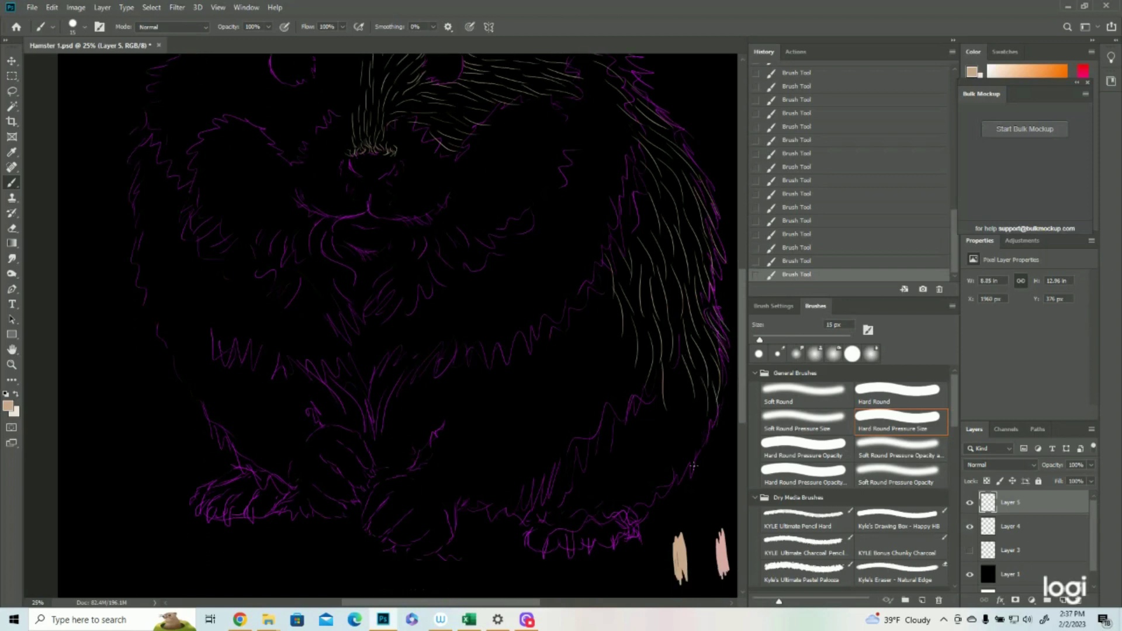
{"action": "left_click_drag", "start_coordinate": [525, 604], "coordinate": [549, 604]}
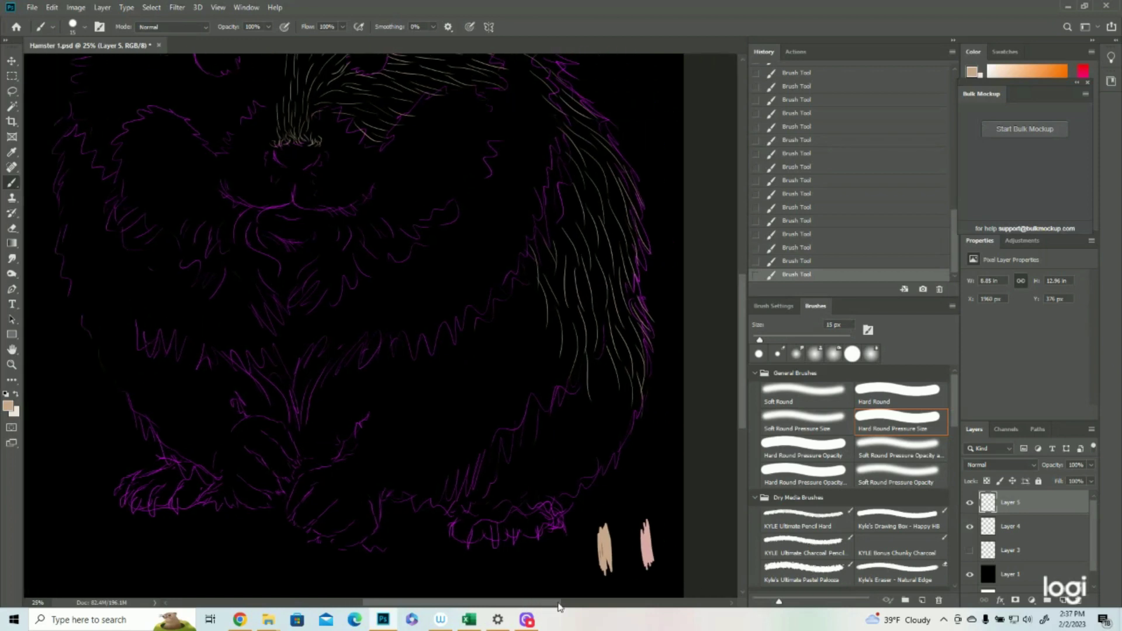
{"action": "left_click_drag", "start_coordinate": [597, 365], "coordinate": [613, 437]}
{"action": "left_click_drag", "start_coordinate": [621, 388], "coordinate": [625, 425]}
{"action": "mouse_move", "coordinate": [582, 395]}
{"action": "left_mouse_down"}
{"action": "mouse_move", "coordinate": [573, 437]}
{"action": "mouse_move", "coordinate": [592, 451]}
{"action": "left_mouse_up"}
{"action": "mouse_move", "coordinate": [597, 413]}
{"action": "left_mouse_down"}
{"action": "mouse_move", "coordinate": [589, 454]}
{"action": "mouse_move", "coordinate": [605, 468]}
{"action": "left_mouse_up"}
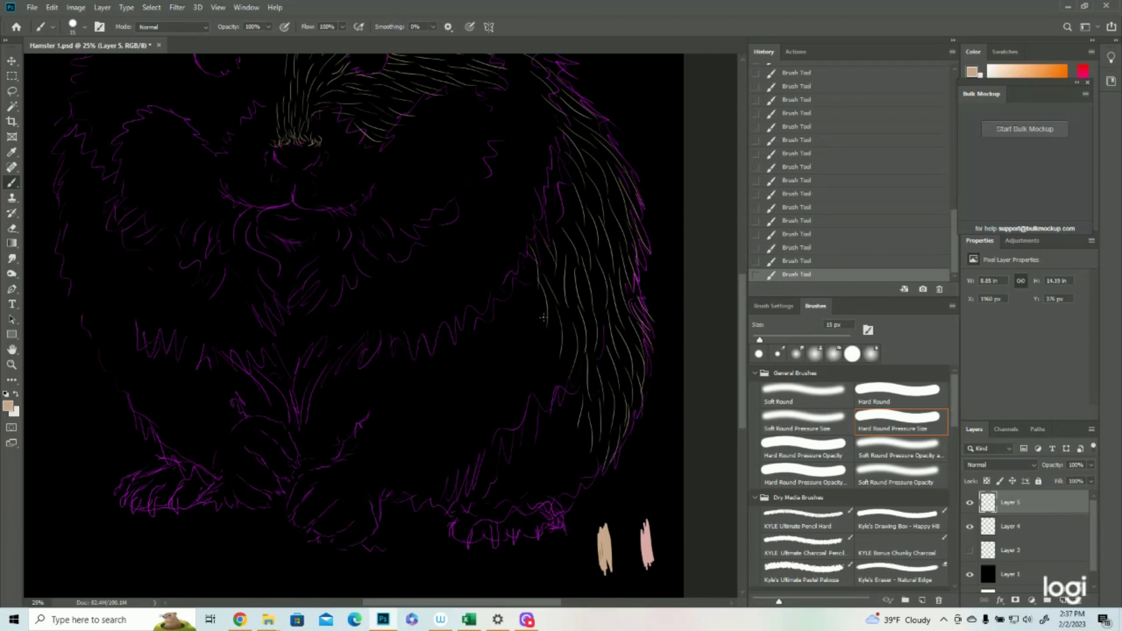
{"action": "mouse_move", "coordinate": [530, 278]}
{"action": "left_mouse_down"}
{"action": "mouse_move", "coordinate": [525, 322]}
{"action": "mouse_move", "coordinate": [539, 351]}
{"action": "mouse_move", "coordinate": [520, 372]}
{"action": "left_mouse_up"}
{"action": "mouse_move", "coordinate": [552, 331]}
{"action": "left_mouse_down"}
{"action": "mouse_move", "coordinate": [550, 375]}
{"action": "mouse_move", "coordinate": [538, 385]}
{"action": "left_mouse_up"}
- Paint fur strokes up the left side of the nose bridge and around the upper rim of the left-hand eye, redoing one misplaced stroke
{"action": "scroll", "coordinate": [525, 394], "scroll_direction": "up", "scroll_amount": 5}
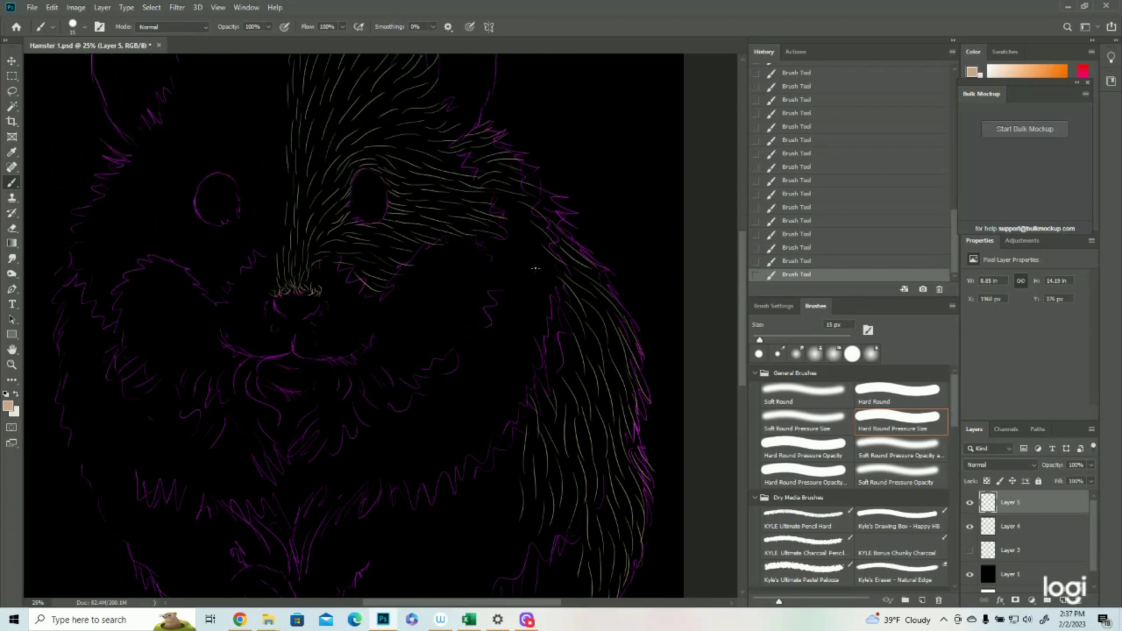
{"action": "scroll", "coordinate": [514, 272], "scroll_direction": "up", "scroll_amount": 2}
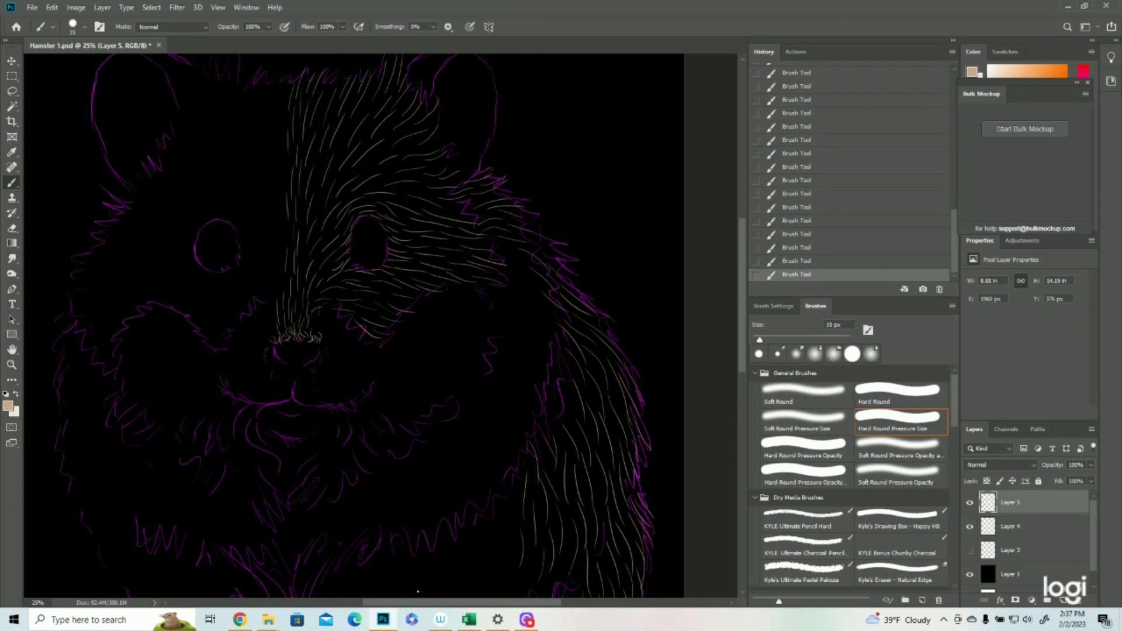
{"action": "scroll", "coordinate": [363, 526], "scroll_direction": "left", "scroll_amount": 3}
{"action": "scroll", "coordinate": [303, 462], "scroll_direction": "up", "scroll_amount": 2}
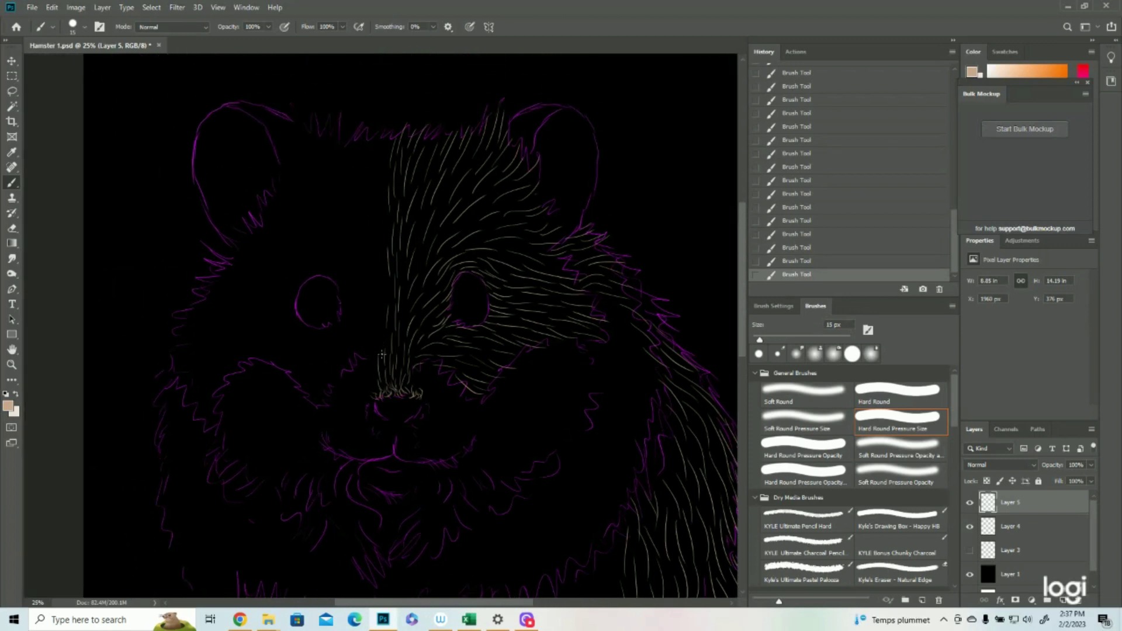
{"action": "mouse_move", "coordinate": [368, 328]}
{"action": "left_mouse_down"}
{"action": "mouse_move", "coordinate": [337, 314]}
{"action": "mouse_move", "coordinate": [351, 309]}
{"action": "mouse_move", "coordinate": [338, 291]}
{"action": "mouse_move", "coordinate": [362, 292]}
{"action": "mouse_move", "coordinate": [373, 321]}
{"action": "mouse_move", "coordinate": [370, 283]}
{"action": "left_mouse_up"}
{"action": "mouse_move", "coordinate": [374, 300]}
{"action": "left_mouse_down"}
{"action": "mouse_move", "coordinate": [363, 257]}
{"action": "mouse_move", "coordinate": [384, 285]}
{"action": "mouse_move", "coordinate": [367, 246]}
{"action": "mouse_move", "coordinate": [367, 228]}
{"action": "mouse_move", "coordinate": [382, 248]}
{"action": "mouse_move", "coordinate": [376, 223]}
{"action": "left_mouse_up"}
{"action": "mouse_move", "coordinate": [355, 303]}
{"action": "left_mouse_down"}
{"action": "mouse_move", "coordinate": [331, 278]}
{"action": "mouse_move", "coordinate": [339, 275]}
{"action": "mouse_move", "coordinate": [314, 267]}
{"action": "left_mouse_up"}
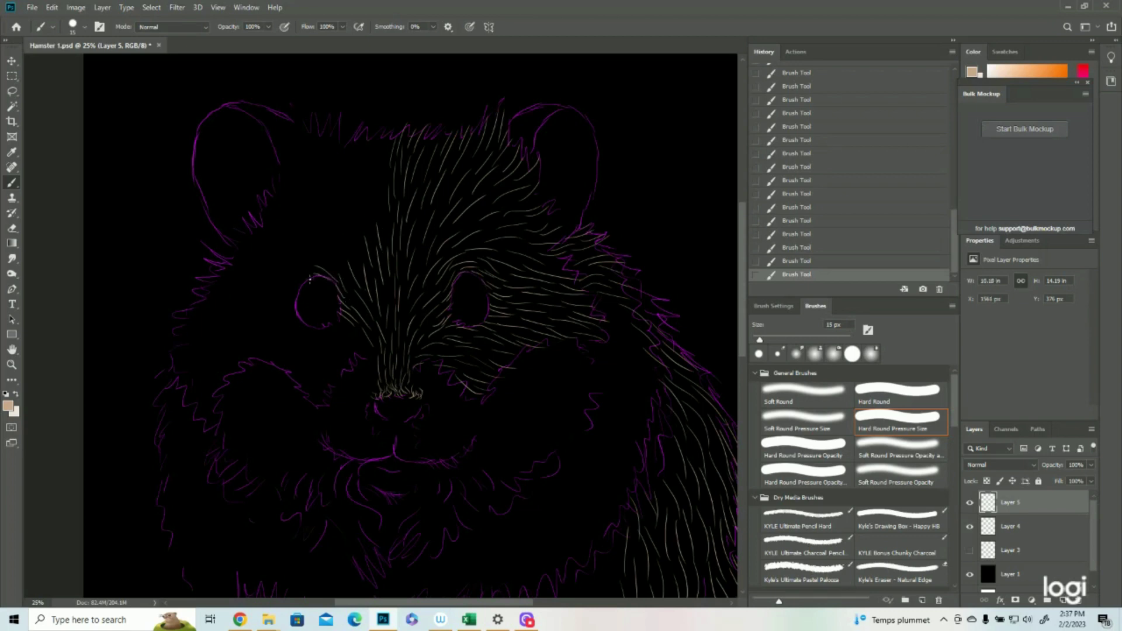
{"action": "left_click", "coordinate": [795, 262]}
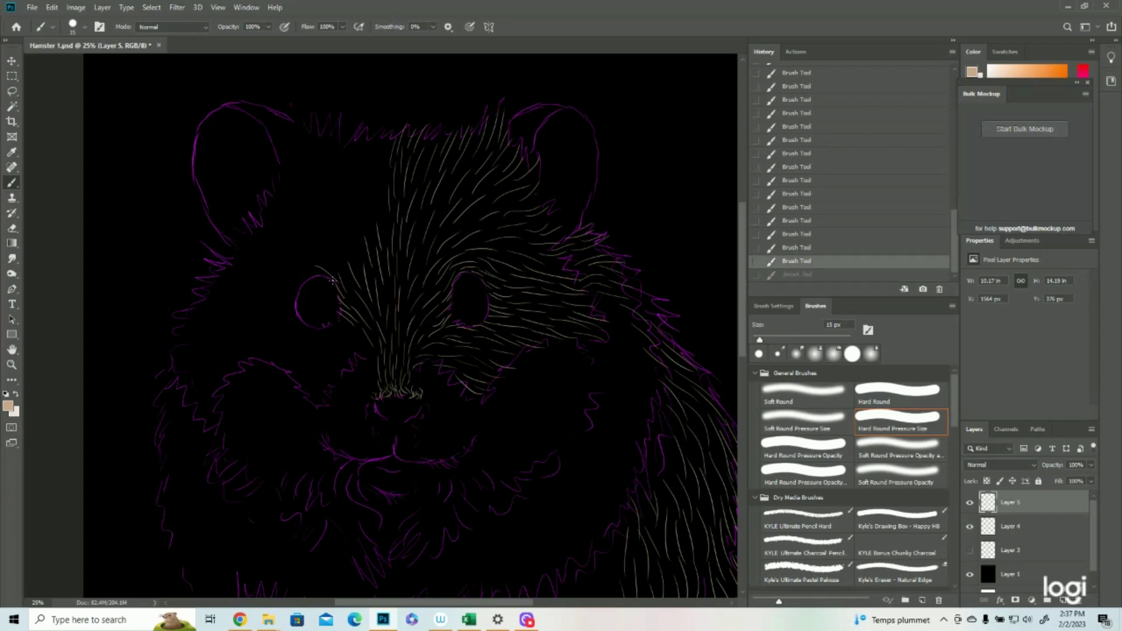
{"action": "left_click_drag", "start_coordinate": [334, 283], "coordinate": [316, 270]}
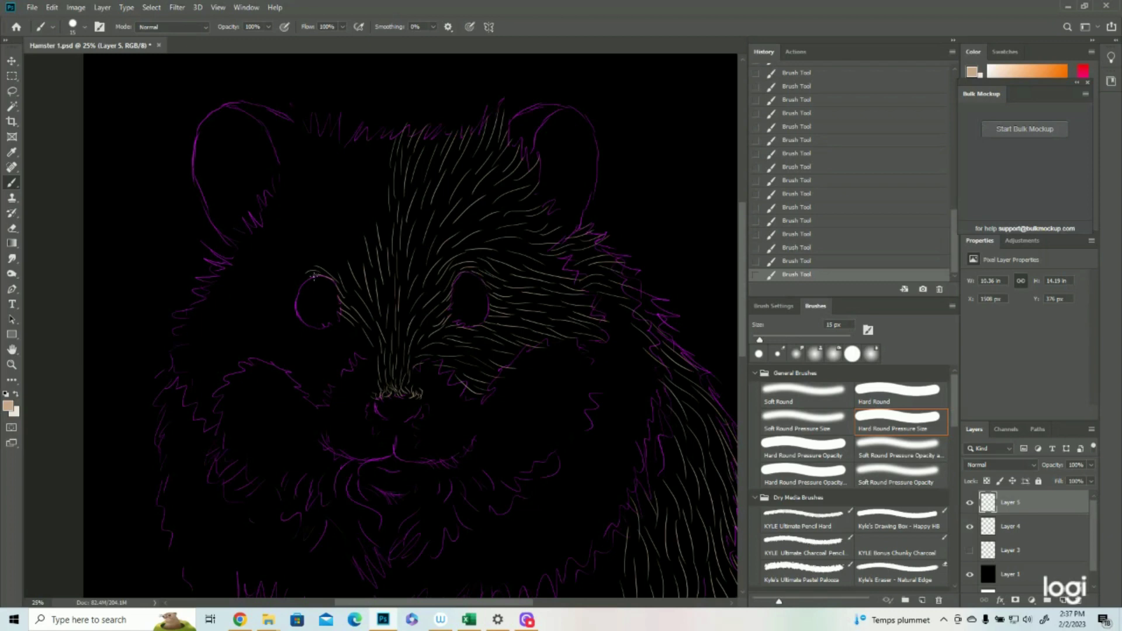
{"action": "left_click_drag", "start_coordinate": [316, 273], "coordinate": [291, 287]}
- Paint fur strokes below and beside the left-hand eye, sweeping outward over the cheek toward the face edge
{"action": "left_click_drag", "start_coordinate": [332, 330], "coordinate": [309, 344]}
{"action": "left_click_drag", "start_coordinate": [331, 391], "coordinate": [312, 402]}
{"action": "mouse_move", "coordinate": [313, 359]}
{"action": "left_mouse_down"}
{"action": "mouse_move", "coordinate": [319, 393]}
{"action": "mouse_move", "coordinate": [296, 403]}
{"action": "left_mouse_up"}
{"action": "mouse_move", "coordinate": [320, 327]}
{"action": "left_mouse_down"}
{"action": "mouse_move", "coordinate": [271, 365]}
{"action": "mouse_move", "coordinate": [298, 366]}
{"action": "mouse_move", "coordinate": [273, 376]}
{"action": "left_mouse_up"}
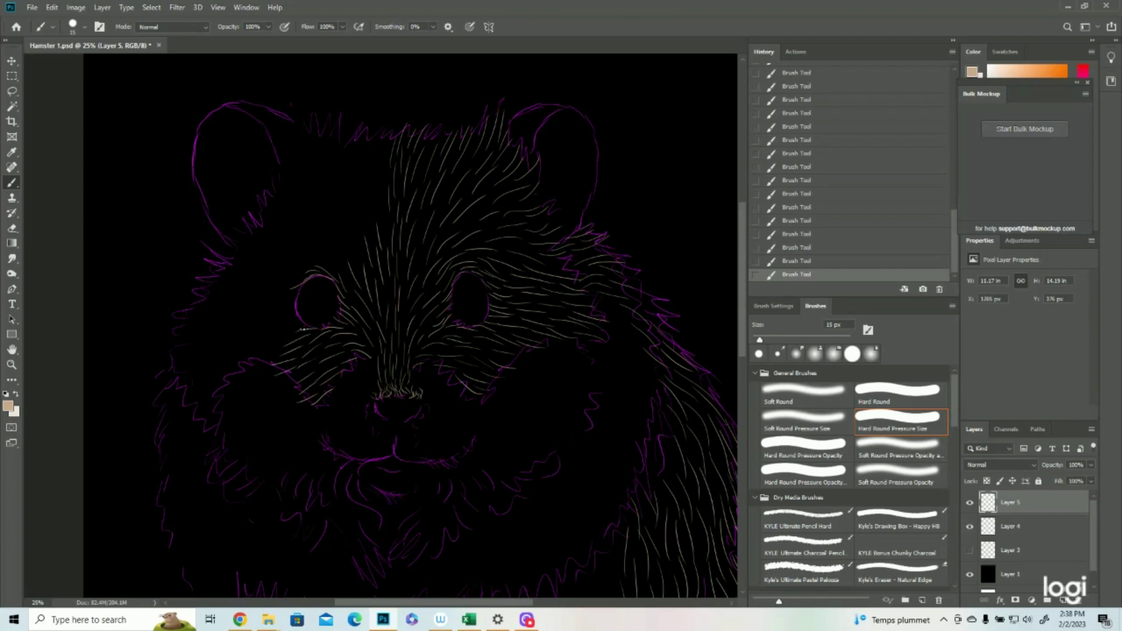
{"action": "mouse_move", "coordinate": [300, 323]}
{"action": "left_mouse_down"}
{"action": "mouse_move", "coordinate": [263, 304]}
{"action": "mouse_move", "coordinate": [278, 313]}
{"action": "mouse_move", "coordinate": [266, 316]}
{"action": "mouse_move", "coordinate": [257, 362]}
{"action": "left_mouse_up"}
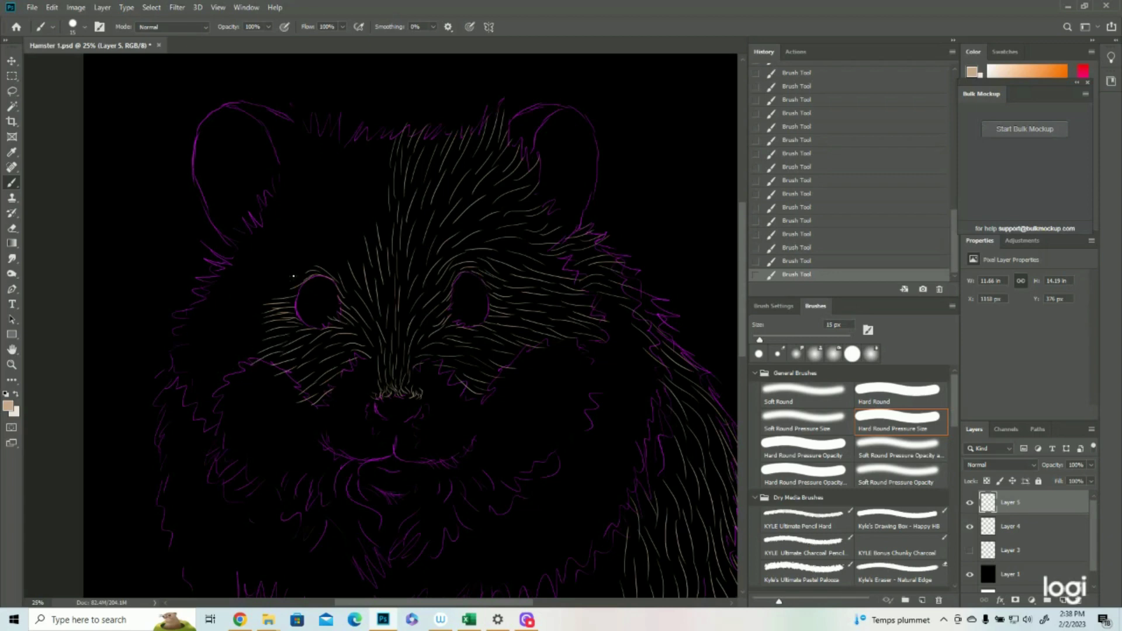
{"action": "mouse_move", "coordinate": [297, 278]}
{"action": "left_mouse_down"}
{"action": "mouse_move", "coordinate": [249, 292]}
{"action": "mouse_move", "coordinate": [267, 307]}
{"action": "mouse_move", "coordinate": [250, 317]}
{"action": "mouse_move", "coordinate": [266, 316]}
{"action": "mouse_move", "coordinate": [211, 334]}
{"action": "mouse_move", "coordinate": [268, 324]}
{"action": "mouse_move", "coordinate": [223, 345]}
{"action": "mouse_move", "coordinate": [267, 337]}
{"action": "mouse_move", "coordinate": [239, 349]}
{"action": "mouse_move", "coordinate": [260, 350]}
{"action": "mouse_move", "coordinate": [233, 360]}
{"action": "left_mouse_up"}
{"action": "left_click_drag", "start_coordinate": [269, 296], "coordinate": [208, 317]}
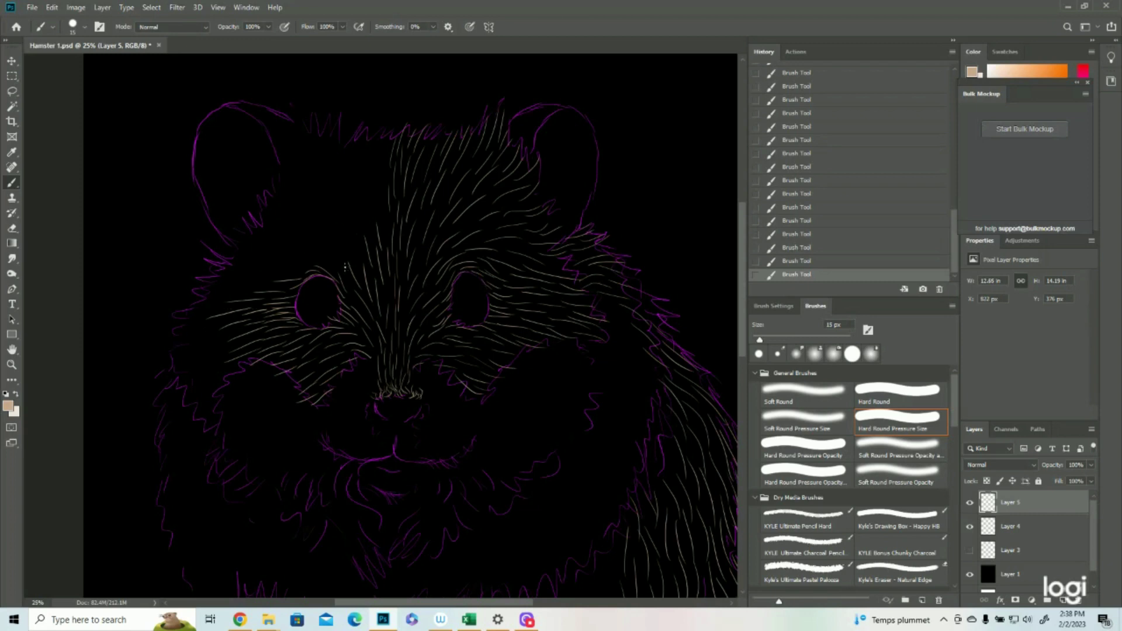
- Paint fur strokes above the left-hand eye and upward through the left-centre of the forehead
{"action": "left_click_drag", "start_coordinate": [328, 254], "coordinate": [291, 247]}
{"action": "mouse_move", "coordinate": [357, 262]}
{"action": "left_mouse_down"}
{"action": "mouse_move", "coordinate": [338, 219]}
{"action": "mouse_move", "coordinate": [365, 246]}
{"action": "mouse_move", "coordinate": [347, 220]}
{"action": "mouse_move", "coordinate": [345, 251]}
{"action": "mouse_move", "coordinate": [314, 207]}
{"action": "mouse_move", "coordinate": [382, 212]}
{"action": "mouse_move", "coordinate": [371, 235]}
{"action": "mouse_move", "coordinate": [350, 184]}
{"action": "left_mouse_up"}
{"action": "mouse_move", "coordinate": [393, 221]}
{"action": "left_mouse_down"}
{"action": "mouse_move", "coordinate": [364, 168]}
{"action": "mouse_move", "coordinate": [379, 140]}
{"action": "mouse_move", "coordinate": [366, 135]}
{"action": "left_mouse_up"}
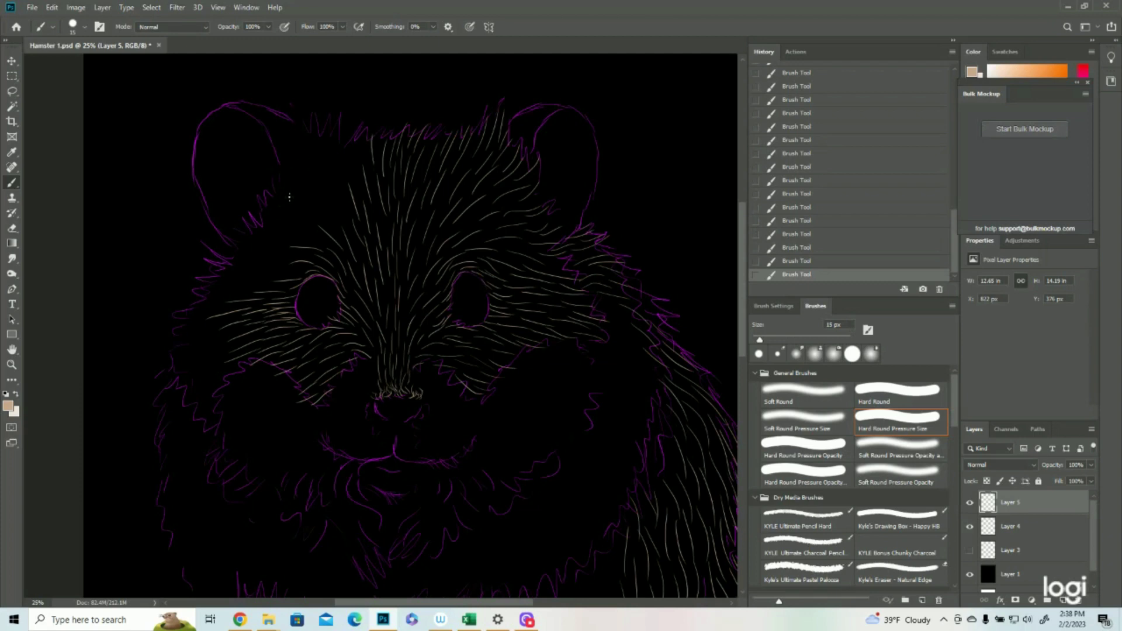
{"action": "mouse_move", "coordinate": [295, 257]}
{"action": "left_mouse_down"}
{"action": "mouse_move", "coordinate": [264, 256]}
{"action": "mouse_move", "coordinate": [257, 272]}
{"action": "left_mouse_up"}
- Extend the left cheek's fur strokes to the outer face outline and down around the cheek pouch
{"action": "scroll", "coordinate": [225, 231], "scroll_direction": "down", "scroll_amount": 3}
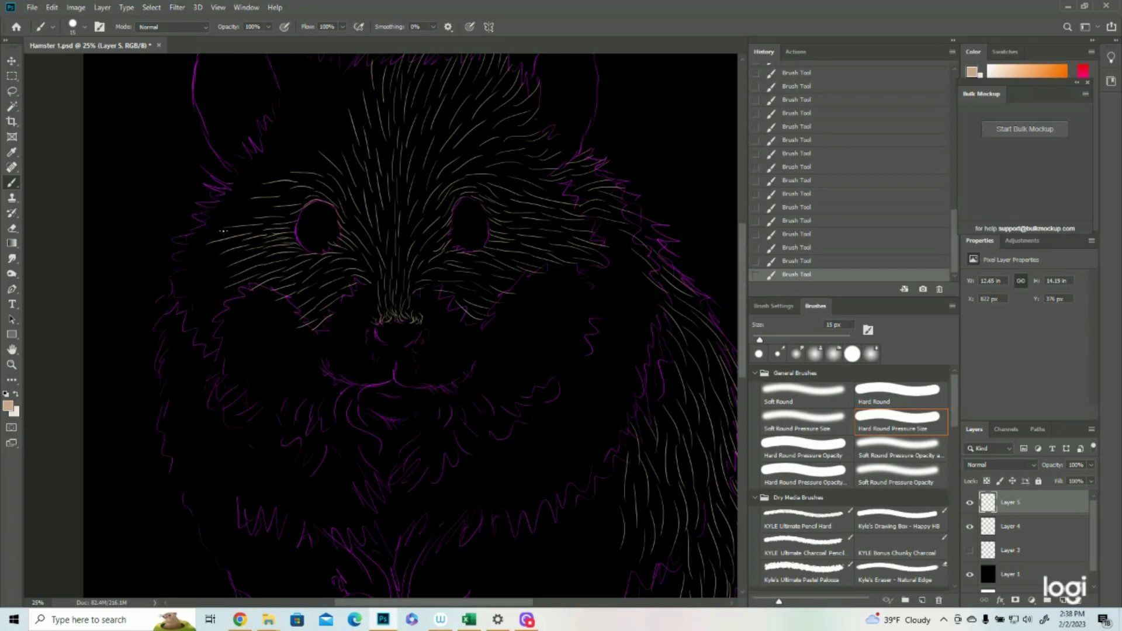
{"action": "left_click_drag", "start_coordinate": [234, 296], "coordinate": [212, 305]}
{"action": "mouse_move", "coordinate": [204, 352]}
{"action": "left_mouse_down"}
{"action": "mouse_move", "coordinate": [219, 336]}
{"action": "mouse_move", "coordinate": [208, 324]}
{"action": "left_mouse_up"}
{"action": "mouse_move", "coordinate": [239, 270]}
{"action": "left_mouse_down"}
{"action": "mouse_move", "coordinate": [187, 299]}
{"action": "mouse_move", "coordinate": [226, 287]}
{"action": "mouse_move", "coordinate": [177, 321]}
{"action": "left_mouse_up"}
{"action": "mouse_move", "coordinate": [223, 247]}
{"action": "left_mouse_down"}
{"action": "mouse_move", "coordinate": [163, 261]}
{"action": "mouse_move", "coordinate": [220, 264]}
{"action": "mouse_move", "coordinate": [169, 301]}
{"action": "mouse_move", "coordinate": [192, 337]}
{"action": "mouse_move", "coordinate": [181, 317]}
{"action": "mouse_move", "coordinate": [162, 336]}
{"action": "left_mouse_up"}
- Paint downward fur strokes along the left edge of the body below the cheek
{"action": "mouse_move", "coordinate": [176, 379]}
{"action": "left_mouse_down"}
{"action": "mouse_move", "coordinate": [173, 410]}
{"action": "mouse_move", "coordinate": [187, 414]}
{"action": "mouse_move", "coordinate": [171, 406]}
{"action": "mouse_move", "coordinate": [178, 397]}
{"action": "mouse_move", "coordinate": [174, 459]}
{"action": "mouse_move", "coordinate": [200, 426]}
{"action": "mouse_move", "coordinate": [197, 490]}
{"action": "left_mouse_up"}
{"action": "left_click_drag", "start_coordinate": [187, 442], "coordinate": [181, 478]}
{"action": "left_click_drag", "start_coordinate": [199, 470], "coordinate": [193, 503]}
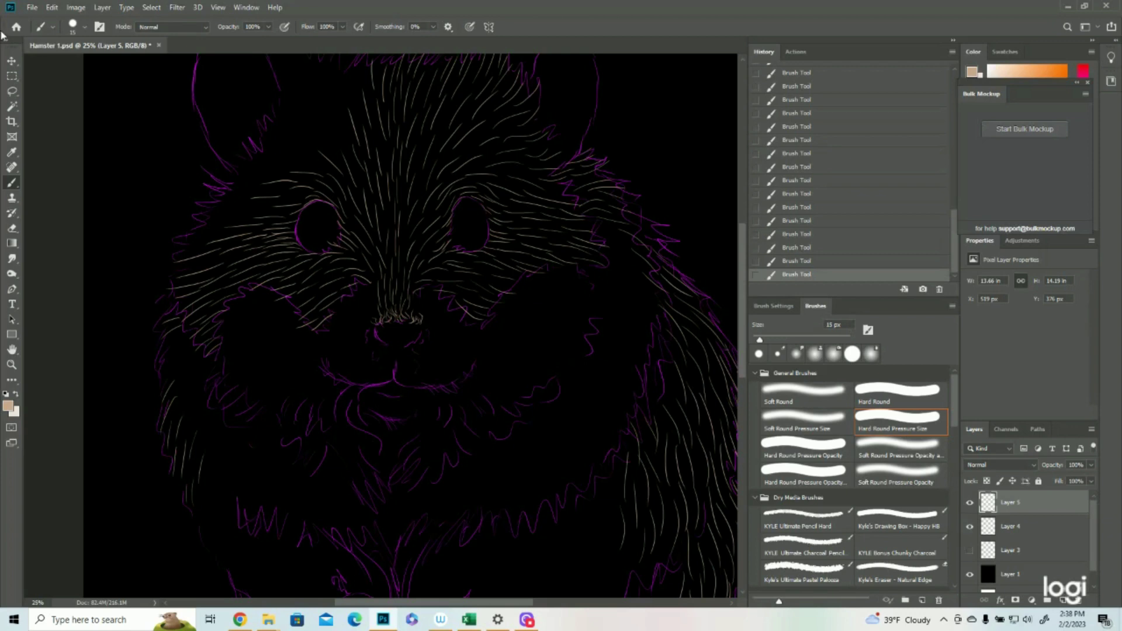
{"action": "scroll", "coordinate": [442, 349], "scroll_direction": "down", "scroll_amount": 5}
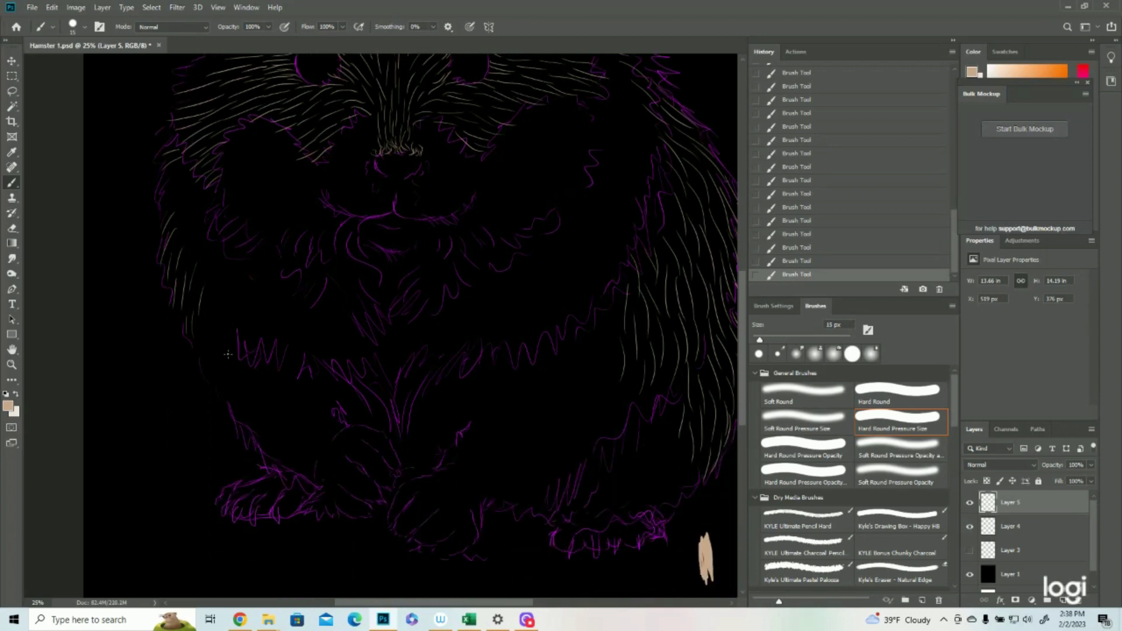
{"action": "mouse_move", "coordinate": [217, 327]}
{"action": "left_mouse_down"}
{"action": "mouse_move", "coordinate": [204, 352]}
{"action": "mouse_move", "coordinate": [212, 379]}
{"action": "mouse_move", "coordinate": [195, 370]}
{"action": "mouse_move", "coordinate": [217, 407]}
{"action": "left_mouse_up"}
{"action": "left_click", "coordinate": [815, 235]}
{"action": "left_click", "coordinate": [809, 181]}
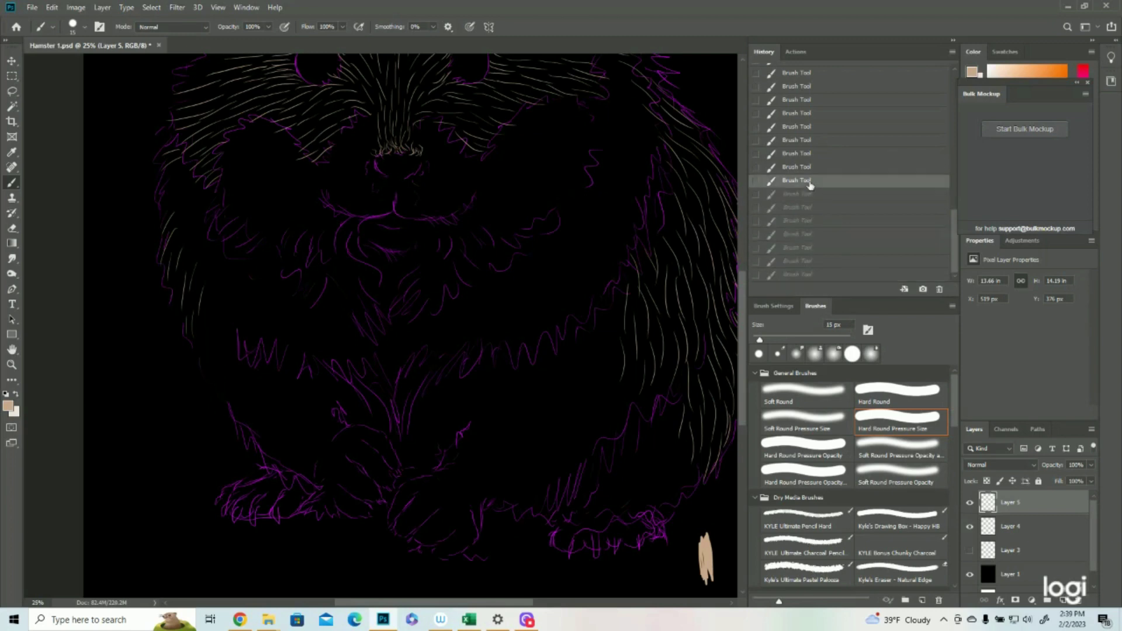
{"action": "key", "text": "ctrl+shift+z"}
{"action": "key", "text": "ctrl+shift+z"}
{"action": "key", "text": "ctrl+shift+z"}
{"action": "key", "text": "ctrl+shift+z"}
{"action": "key", "text": "ctrl+shift+z"}
{"action": "key", "text": "ctrl+shift+z"}
{"action": "key", "text": "ctrl+shift+z"}
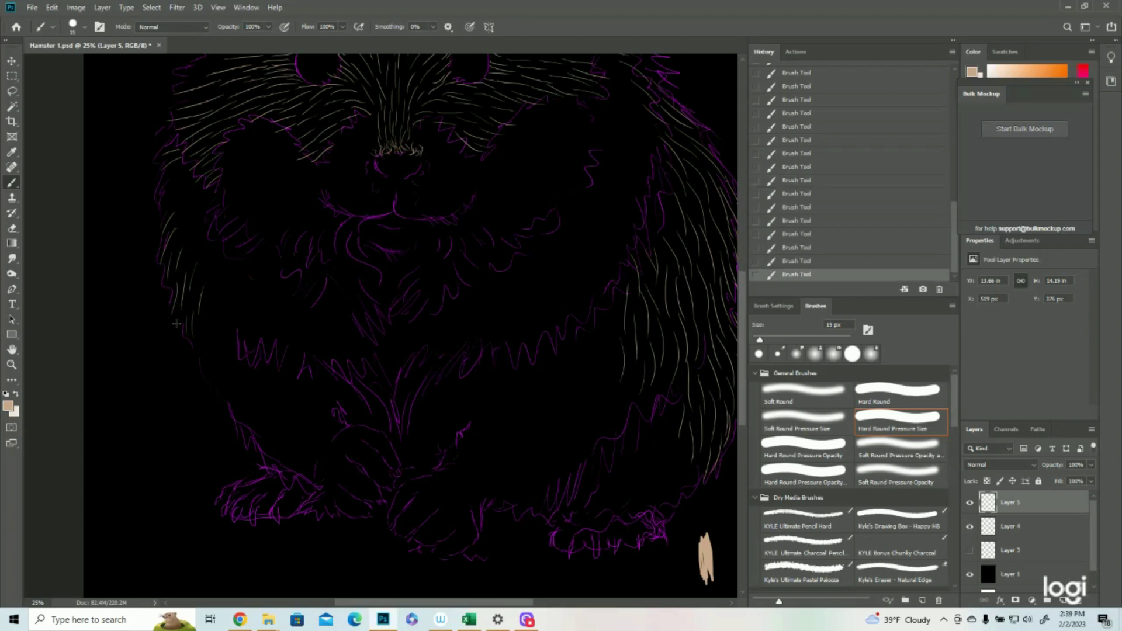
- Fill the remaining gaps on the left brow and forehead with fur strokes fanning toward the left ear
{"action": "scroll", "coordinate": [267, 431], "scroll_direction": "up", "scroll_amount": 5}
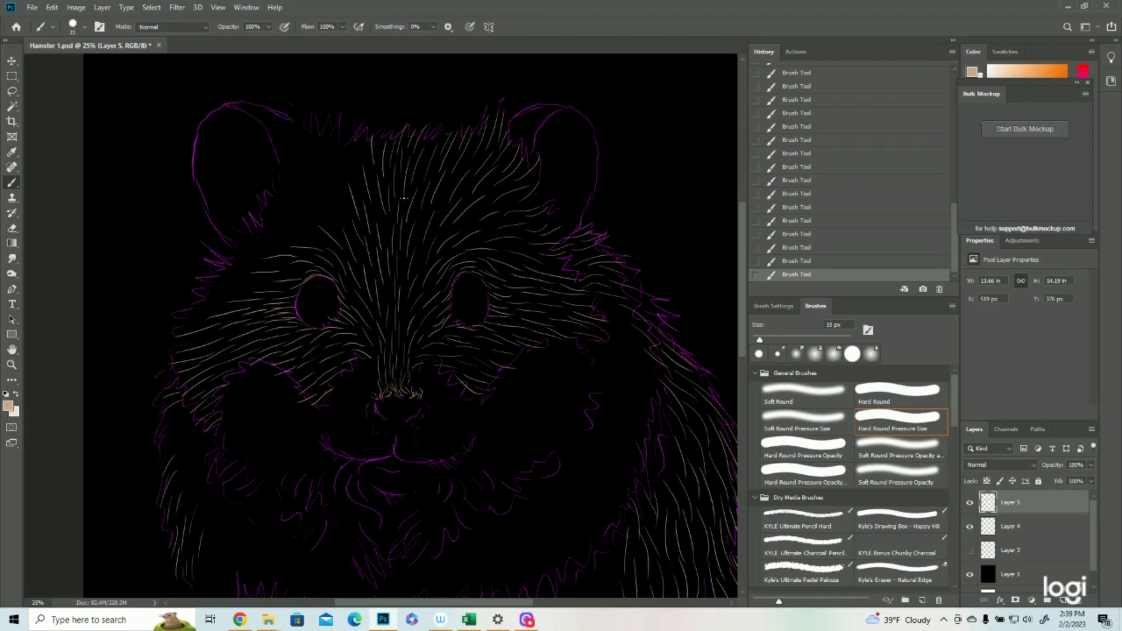
{"action": "left_click_drag", "start_coordinate": [274, 282], "coordinate": [236, 281]}
{"action": "left_click_drag", "start_coordinate": [343, 196], "coordinate": [324, 158]}
{"action": "left_click_drag", "start_coordinate": [347, 223], "coordinate": [329, 191]}
{"action": "left_click_drag", "start_coordinate": [297, 239], "coordinate": [252, 230]}
- Add fur strokes around both ears where they meet the head
{"action": "left_click_drag", "start_coordinate": [260, 116], "coordinate": [213, 103]}
{"action": "mouse_move", "coordinate": [296, 144]}
{"action": "left_mouse_down"}
{"action": "mouse_move", "coordinate": [261, 109]}
{"action": "mouse_move", "coordinate": [263, 128]}
{"action": "left_mouse_up"}
{"action": "left_click_drag", "start_coordinate": [525, 146], "coordinate": [559, 105]}
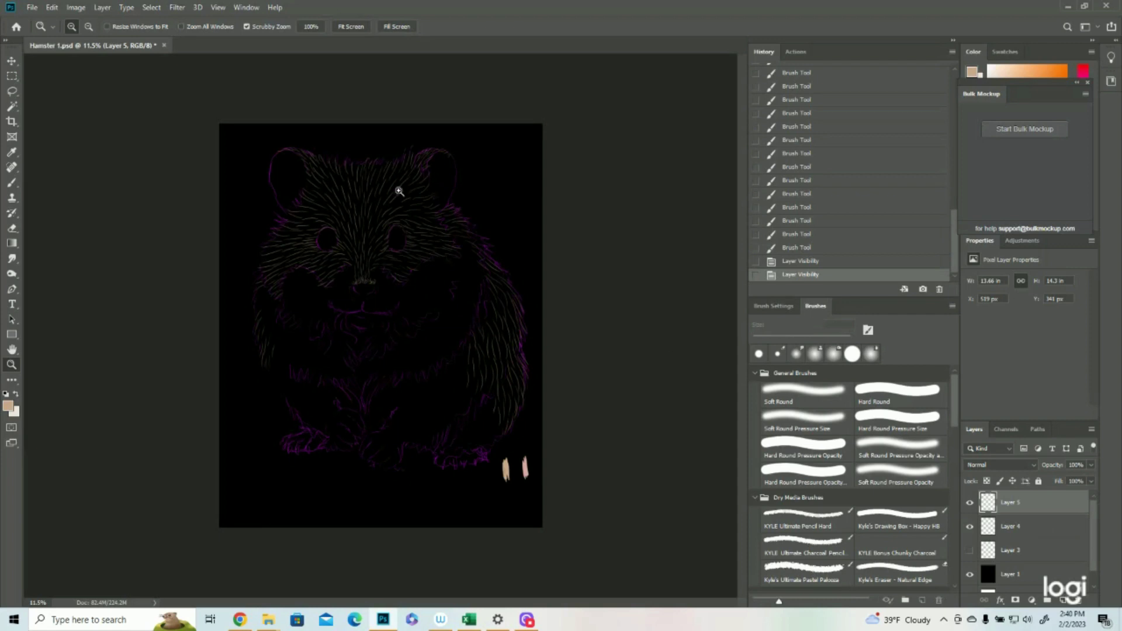
- Add a new layer and set the foreground colour to light cream ede5dc
{"action": "key", "text": "ctrl+plus"}
{"action": "key", "text": "ctrl+shift+alt+n"}
{"action": "left_click", "coordinate": [7, 405]}
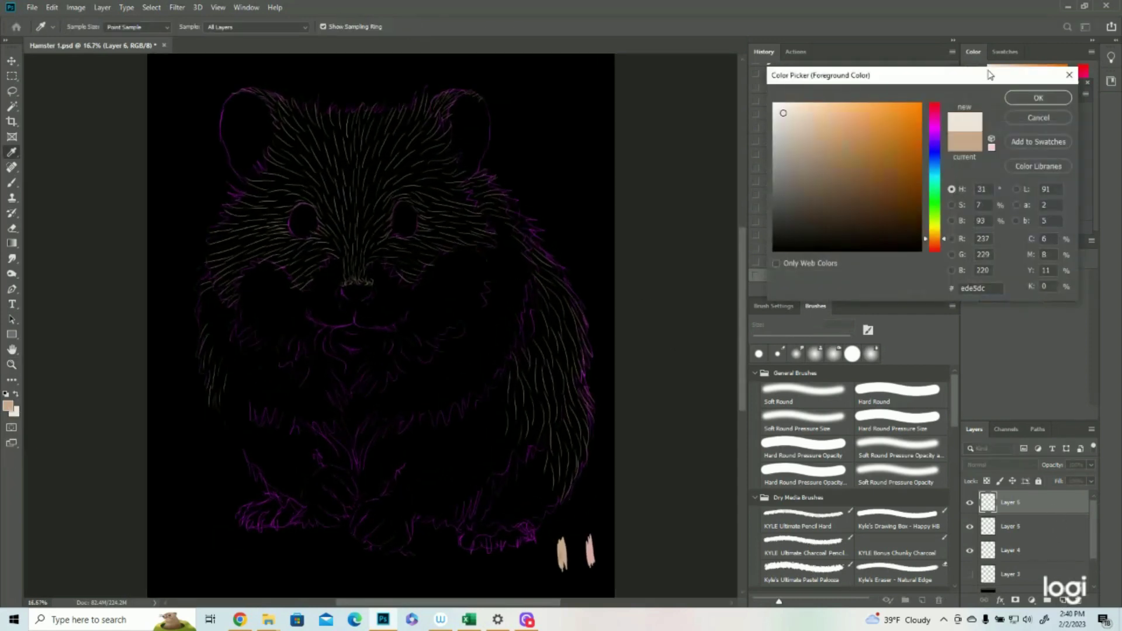
{"action": "left_click", "coordinate": [1027, 99]}
- Paint cream fur strokes with a 15 px brush radiating from the nose across both sides of the muzzle
{"action": "scroll", "coordinate": [415, 246], "scroll_direction": "up", "scroll_amount": 1}
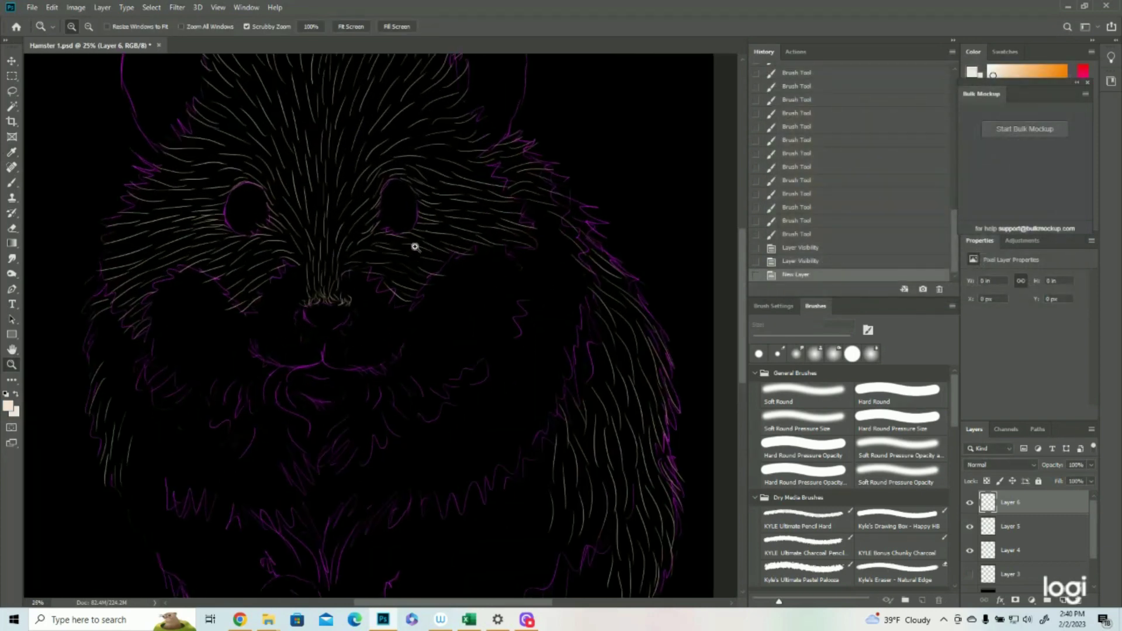
{"action": "left_click", "coordinate": [11, 183]}
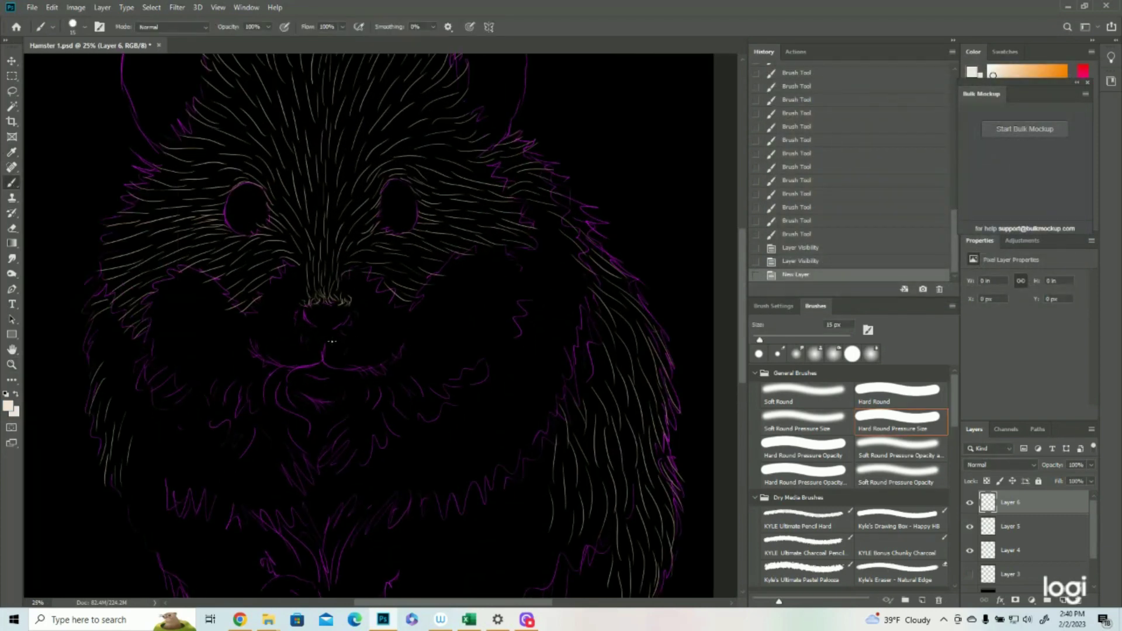
{"action": "mouse_move", "coordinate": [339, 293]}
{"action": "left_mouse_down"}
{"action": "mouse_move", "coordinate": [362, 278]}
{"action": "mouse_move", "coordinate": [351, 279]}
{"action": "mouse_move", "coordinate": [370, 290]}
{"action": "mouse_move", "coordinate": [347, 297]}
{"action": "mouse_move", "coordinate": [357, 287]}
{"action": "mouse_move", "coordinate": [396, 305]}
{"action": "mouse_move", "coordinate": [354, 301]}
{"action": "mouse_move", "coordinate": [405, 303]}
{"action": "mouse_move", "coordinate": [355, 310]}
{"action": "mouse_move", "coordinate": [383, 320]}
{"action": "mouse_move", "coordinate": [365, 305]}
{"action": "mouse_move", "coordinate": [393, 308]}
{"action": "mouse_move", "coordinate": [378, 323]}
{"action": "mouse_move", "coordinate": [357, 318]}
{"action": "mouse_move", "coordinate": [393, 326]}
{"action": "mouse_move", "coordinate": [380, 315]}
{"action": "mouse_move", "coordinate": [408, 338]}
{"action": "mouse_move", "coordinate": [412, 326]}
{"action": "mouse_move", "coordinate": [397, 315]}
{"action": "mouse_move", "coordinate": [440, 330]}
{"action": "mouse_move", "coordinate": [400, 305]}
{"action": "mouse_move", "coordinate": [429, 301]}
{"action": "mouse_move", "coordinate": [408, 293]}
{"action": "mouse_move", "coordinate": [448, 308]}
{"action": "left_mouse_up"}
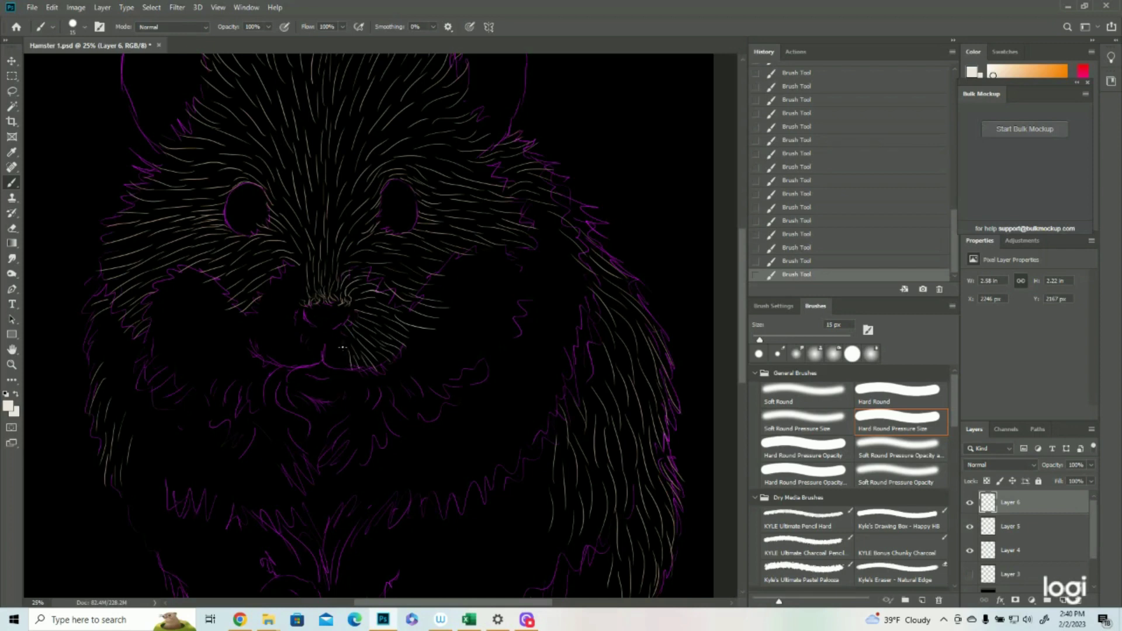
{"action": "mouse_move", "coordinate": [328, 333]}
{"action": "left_mouse_down"}
{"action": "mouse_move", "coordinate": [322, 353]}
{"action": "mouse_move", "coordinate": [342, 364]}
{"action": "left_mouse_up"}
{"action": "mouse_move", "coordinate": [305, 301]}
{"action": "left_mouse_down"}
{"action": "mouse_move", "coordinate": [288, 265]}
{"action": "mouse_move", "coordinate": [301, 269]}
{"action": "mouse_move", "coordinate": [275, 279]}
{"action": "mouse_move", "coordinate": [291, 294]}
{"action": "mouse_move", "coordinate": [263, 289]}
{"action": "left_mouse_up"}
{"action": "mouse_move", "coordinate": [280, 301]}
{"action": "left_mouse_down"}
{"action": "mouse_move", "coordinate": [259, 305]}
{"action": "mouse_move", "coordinate": [236, 337]}
{"action": "left_mouse_up"}
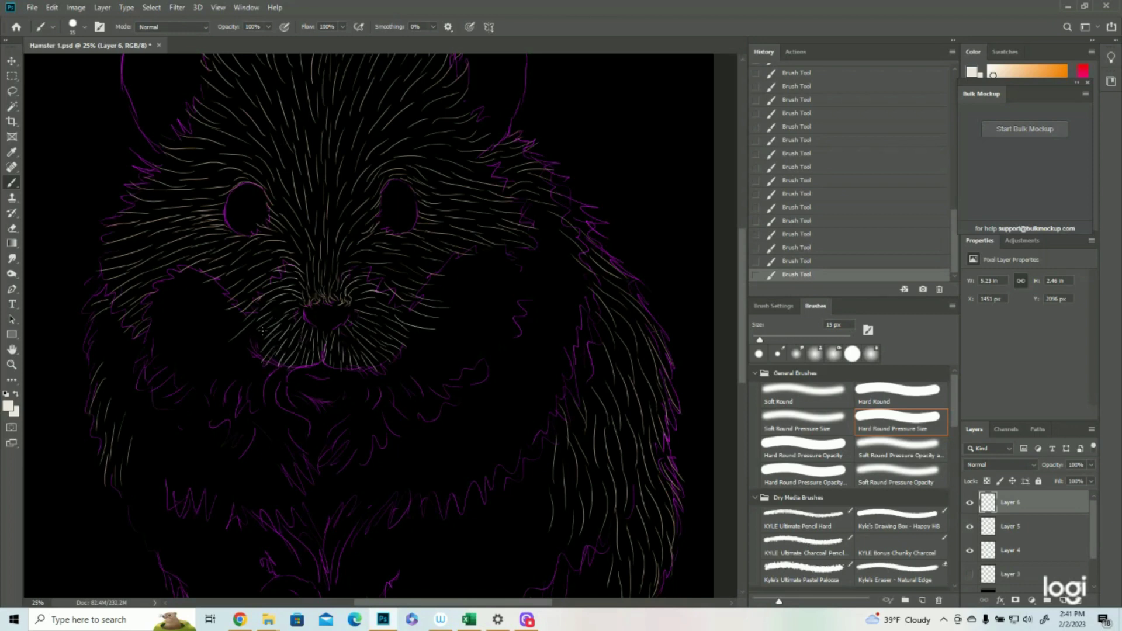
{"action": "left_click_drag", "start_coordinate": [222, 356], "coordinate": [236, 341]}
- Paint cream fur strokes across the lower right cheek and short curved strokes on the chin under the mouth
{"action": "mouse_move", "coordinate": [465, 283]}
{"action": "left_mouse_down"}
{"action": "mouse_move", "coordinate": [520, 290]}
{"action": "mouse_move", "coordinate": [478, 305]}
{"action": "mouse_move", "coordinate": [496, 308]}
{"action": "left_mouse_up"}
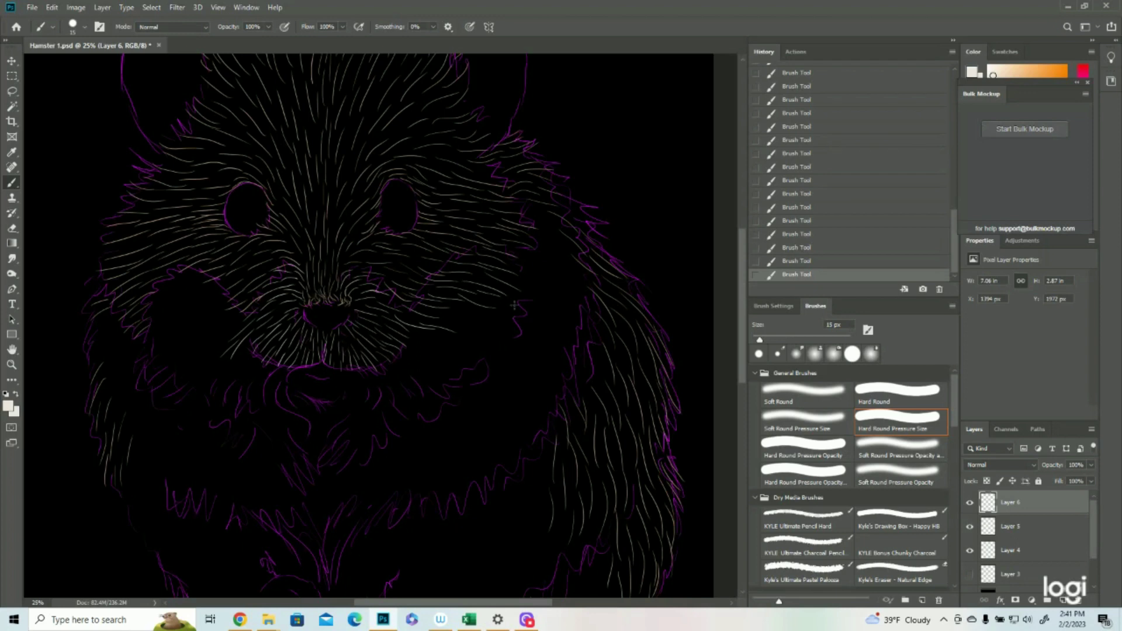
{"action": "left_click_drag", "start_coordinate": [412, 335], "coordinate": [481, 344]}
{"action": "left_click_drag", "start_coordinate": [455, 321], "coordinate": [482, 329]}
{"action": "mouse_move", "coordinate": [324, 380]}
{"action": "left_mouse_down"}
{"action": "mouse_move", "coordinate": [324, 400]}
{"action": "mouse_move", "coordinate": [332, 390]}
{"action": "mouse_move", "coordinate": [311, 395]}
{"action": "mouse_move", "coordinate": [339, 395]}
{"action": "mouse_move", "coordinate": [326, 410]}
{"action": "left_mouse_up"}
{"action": "left_click_drag", "start_coordinate": [331, 388], "coordinate": [336, 404]}
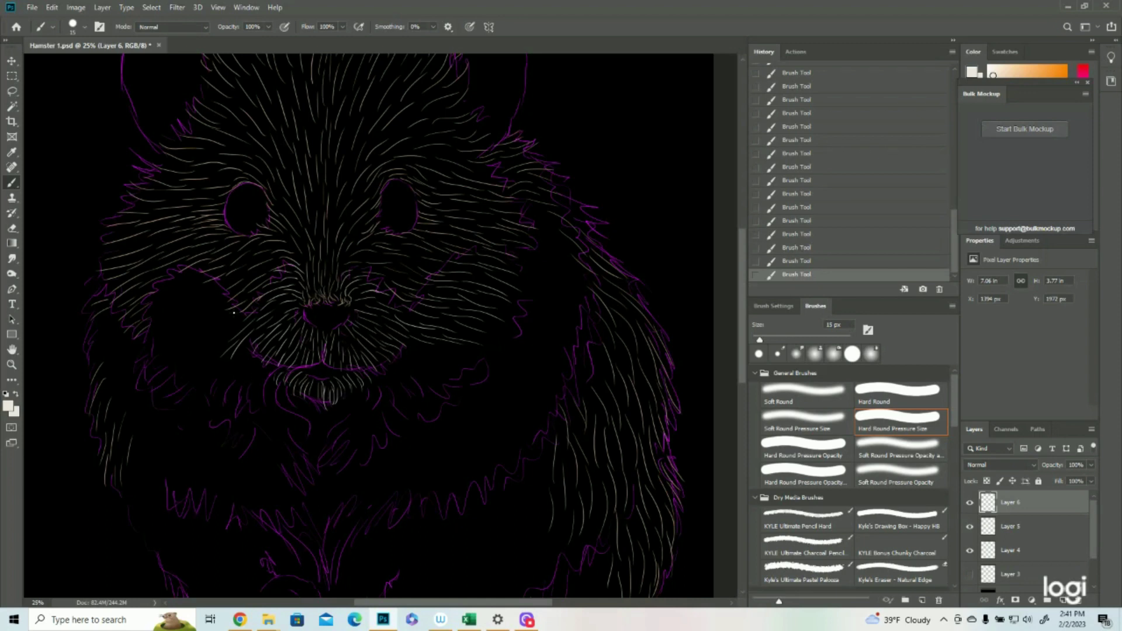
- Fill the left cheek pouch with cream fur strokes sweeping outward and down from the muzzle to its lower edge
{"action": "left_click_drag", "start_coordinate": [247, 306], "coordinate": [212, 333]}
{"action": "left_click_drag", "start_coordinate": [231, 335], "coordinate": [204, 350]}
{"action": "mouse_move", "coordinate": [233, 295]}
{"action": "left_mouse_down"}
{"action": "mouse_move", "coordinate": [200, 295]}
{"action": "mouse_move", "coordinate": [231, 278]}
{"action": "mouse_move", "coordinate": [173, 317]}
{"action": "left_mouse_up"}
{"action": "mouse_move", "coordinate": [194, 276]}
{"action": "left_mouse_down"}
{"action": "mouse_move", "coordinate": [159, 292]}
{"action": "mouse_move", "coordinate": [198, 278]}
{"action": "mouse_move", "coordinate": [160, 294]}
{"action": "mouse_move", "coordinate": [160, 319]}
{"action": "mouse_move", "coordinate": [182, 300]}
{"action": "mouse_move", "coordinate": [142, 320]}
{"action": "left_mouse_up"}
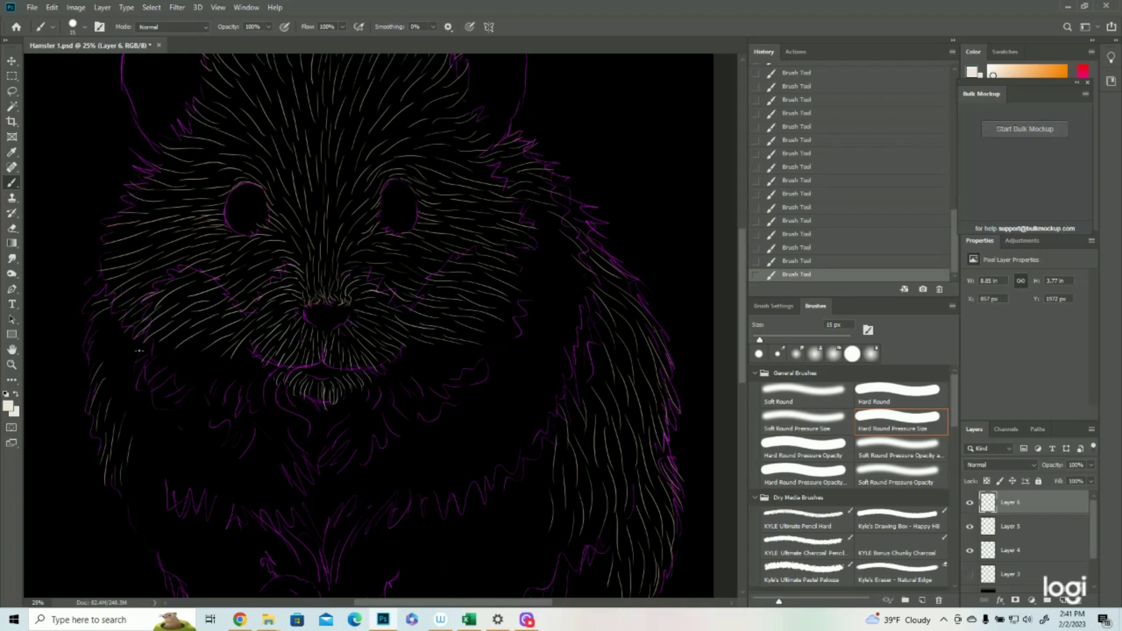
{"action": "left_click_drag", "start_coordinate": [208, 341], "coordinate": [156, 375]}
{"action": "left_click_drag", "start_coordinate": [166, 345], "coordinate": [144, 370]}
{"action": "mouse_move", "coordinate": [217, 352]}
{"action": "left_mouse_down"}
{"action": "mouse_move", "coordinate": [191, 393]}
{"action": "mouse_move", "coordinate": [170, 393]}
{"action": "mouse_move", "coordinate": [237, 383]}
{"action": "mouse_move", "coordinate": [257, 413]}
{"action": "left_mouse_up"}
{"action": "left_click_drag", "start_coordinate": [239, 363], "coordinate": [219, 394]}
{"action": "left_click_drag", "start_coordinate": [233, 386], "coordinate": [225, 422]}
{"action": "mouse_move", "coordinate": [223, 362]}
{"action": "left_mouse_down"}
{"action": "mouse_move", "coordinate": [197, 397]}
{"action": "mouse_move", "coordinate": [202, 408]}
{"action": "left_mouse_up"}
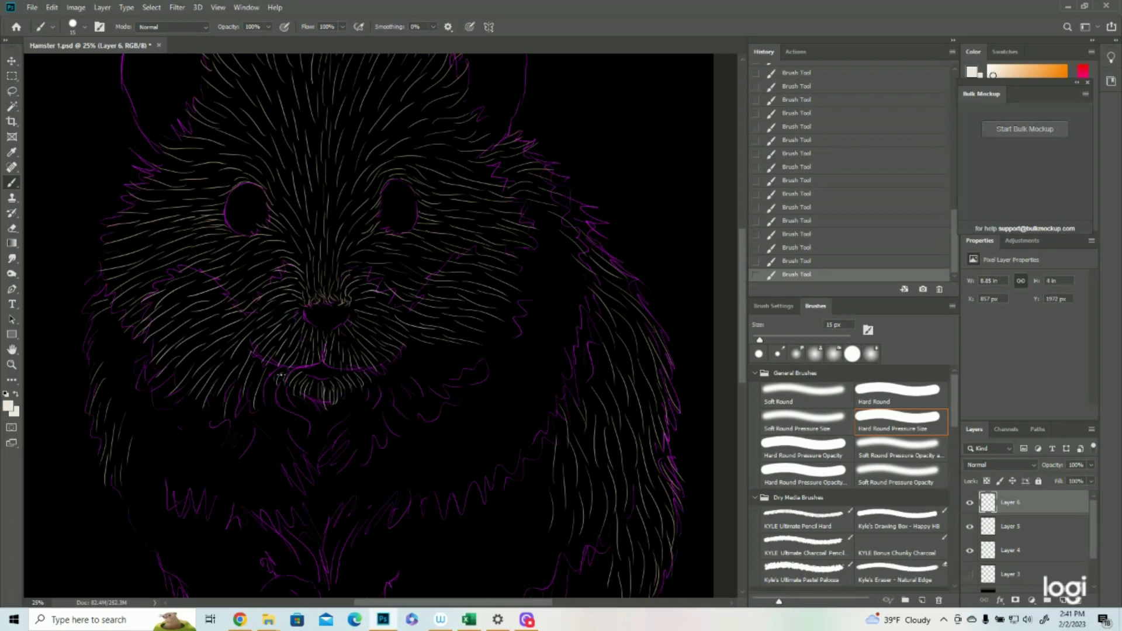
- Paint long cream fur strokes from both sides of the chin down the throat, converging at the chest centre
{"action": "mouse_move", "coordinate": [274, 386]}
{"action": "left_mouse_down"}
{"action": "mouse_move", "coordinate": [277, 413]}
{"action": "mouse_move", "coordinate": [309, 438]}
{"action": "mouse_move", "coordinate": [309, 454]}
{"action": "left_mouse_up"}
{"action": "mouse_move", "coordinate": [268, 393]}
{"action": "left_mouse_down"}
{"action": "mouse_move", "coordinate": [272, 460]}
{"action": "mouse_move", "coordinate": [294, 430]}
{"action": "mouse_move", "coordinate": [278, 423]}
{"action": "mouse_move", "coordinate": [289, 457]}
{"action": "mouse_move", "coordinate": [301, 439]}
{"action": "mouse_move", "coordinate": [298, 478]}
{"action": "left_mouse_up"}
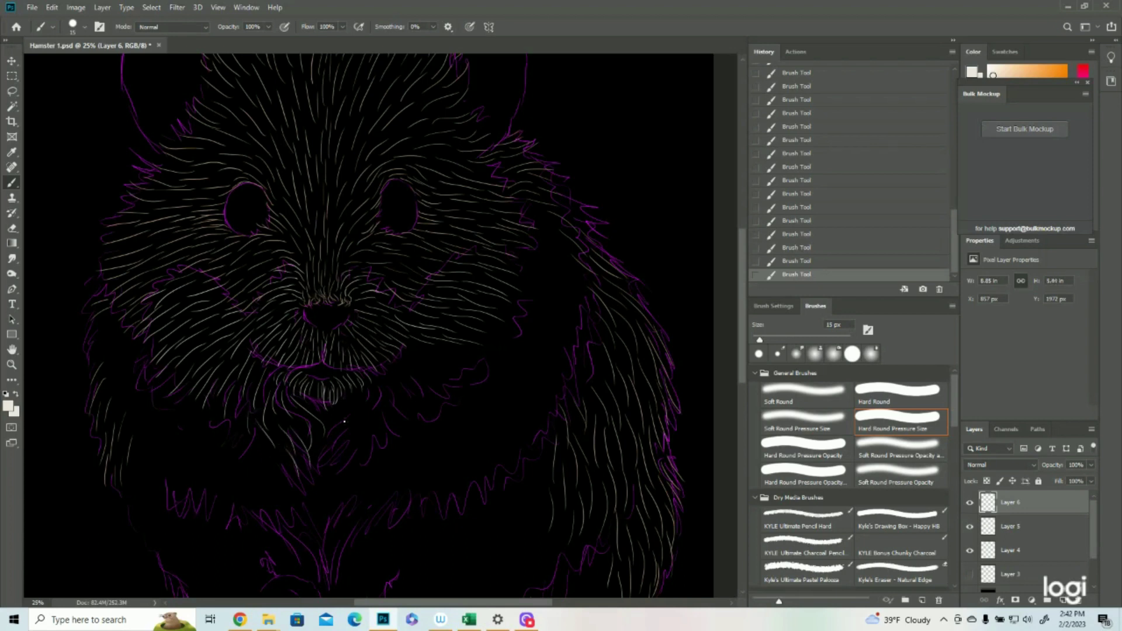
{"action": "mouse_move", "coordinate": [368, 384]}
{"action": "left_mouse_down"}
{"action": "mouse_move", "coordinate": [375, 412]}
{"action": "mouse_move", "coordinate": [349, 416]}
{"action": "mouse_move", "coordinate": [356, 424]}
{"action": "mouse_move", "coordinate": [325, 441]}
{"action": "mouse_move", "coordinate": [331, 479]}
{"action": "left_mouse_up"}
{"action": "left_click_drag", "start_coordinate": [322, 429], "coordinate": [319, 501]}
{"action": "mouse_move", "coordinate": [385, 380]}
{"action": "left_mouse_down"}
{"action": "mouse_move", "coordinate": [397, 414]}
{"action": "mouse_move", "coordinate": [399, 364]}
{"action": "mouse_move", "coordinate": [407, 380]}
{"action": "mouse_move", "coordinate": [390, 367]}
{"action": "mouse_move", "coordinate": [394, 424]}
{"action": "mouse_move", "coordinate": [381, 384]}
{"action": "mouse_move", "coordinate": [380, 432]}
{"action": "mouse_move", "coordinate": [396, 393]}
{"action": "mouse_move", "coordinate": [361, 446]}
{"action": "mouse_move", "coordinate": [386, 427]}
{"action": "mouse_move", "coordinate": [312, 496]}
{"action": "left_mouse_up"}
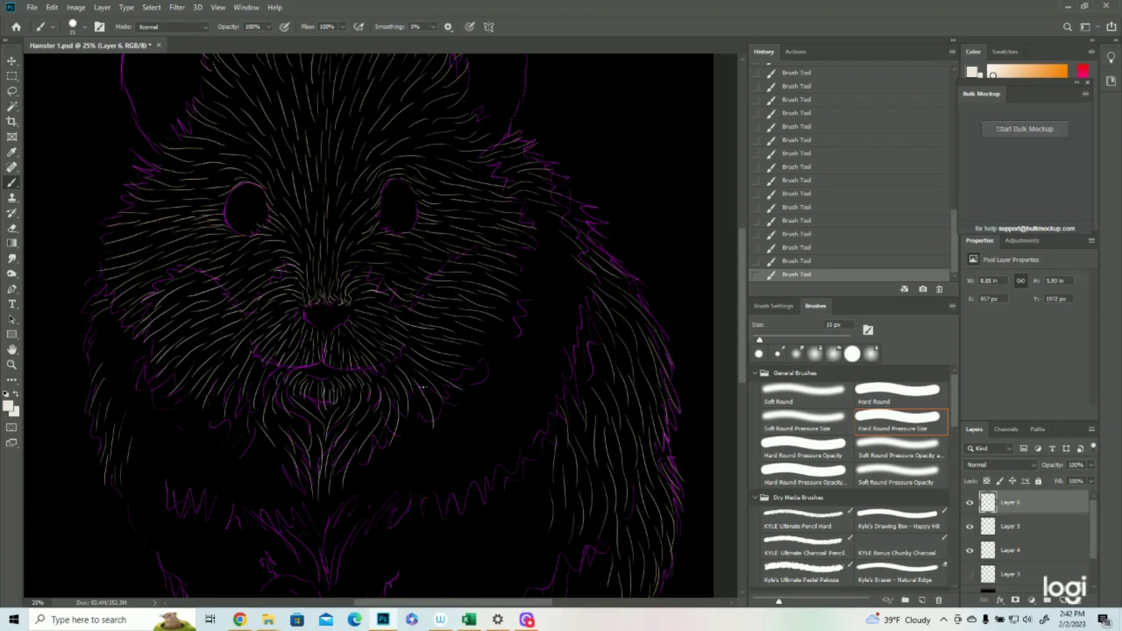
- Extend cream fur strokes from the right cheek across to the shoulder
{"action": "mouse_move", "coordinate": [521, 207]}
{"action": "left_mouse_down"}
{"action": "mouse_move", "coordinate": [566, 212]}
{"action": "mouse_move", "coordinate": [526, 211]}
{"action": "mouse_move", "coordinate": [562, 233]}
{"action": "mouse_move", "coordinate": [528, 219]}
{"action": "mouse_move", "coordinate": [571, 246]}
{"action": "mouse_move", "coordinate": [534, 243]}
{"action": "mouse_move", "coordinate": [573, 257]}
{"action": "mouse_move", "coordinate": [542, 231]}
{"action": "mouse_move", "coordinate": [587, 264]}
{"action": "left_mouse_up"}
{"action": "mouse_move", "coordinate": [513, 264]}
{"action": "left_mouse_down"}
{"action": "mouse_move", "coordinate": [578, 278]}
{"action": "mouse_move", "coordinate": [551, 263]}
{"action": "mouse_move", "coordinate": [589, 285]}
{"action": "left_mouse_up"}
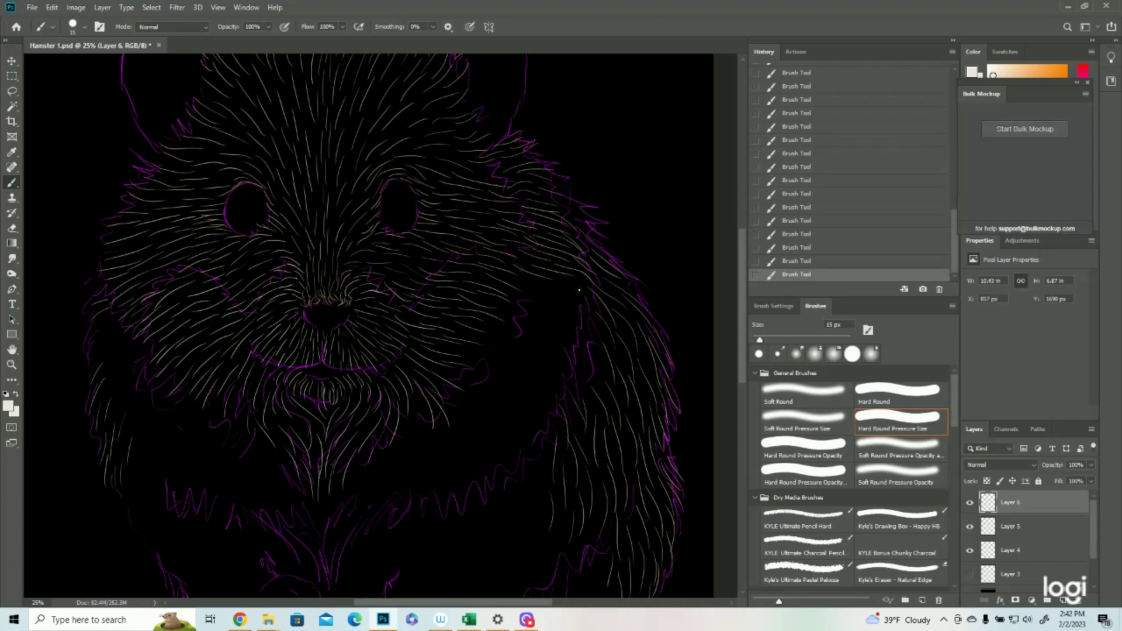
{"action": "mouse_move", "coordinate": [517, 277]}
{"action": "left_mouse_down"}
{"action": "mouse_move", "coordinate": [590, 295]}
{"action": "mouse_move", "coordinate": [553, 320]}
{"action": "mouse_move", "coordinate": [575, 333]}
{"action": "left_mouse_up"}
{"action": "left_click_drag", "start_coordinate": [550, 295], "coordinate": [583, 317]}
{"action": "left_click_drag", "start_coordinate": [503, 309], "coordinate": [570, 350]}
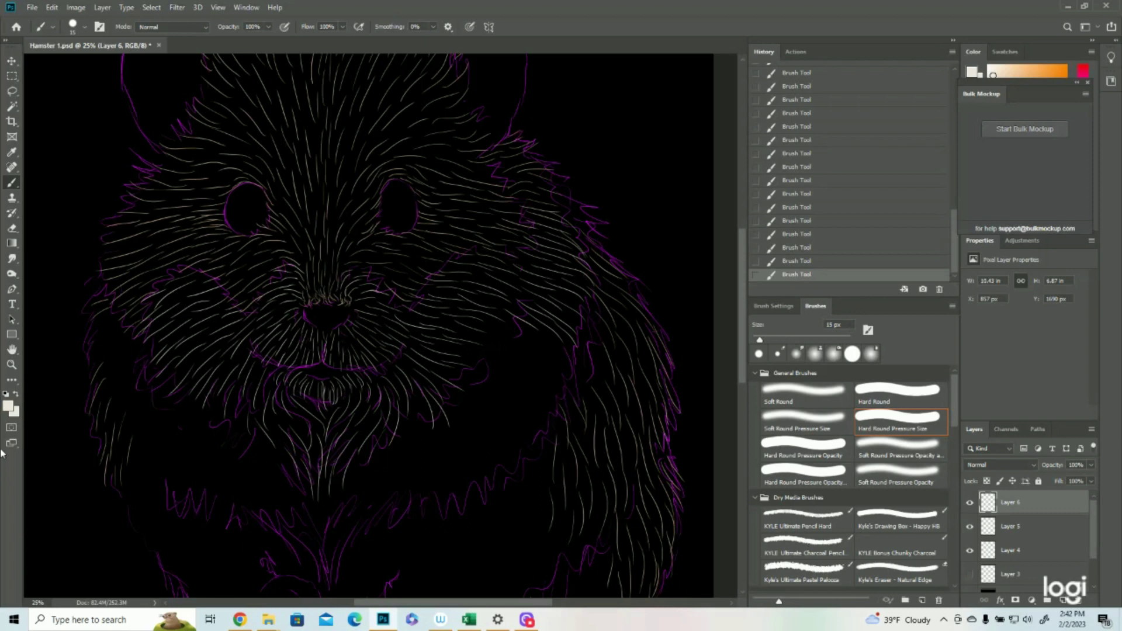
- Paint cream fur strokes over the chest and the right side of the body below the cheek
{"action": "left_click", "coordinate": [11, 364]}
{"action": "left_click_drag", "start_coordinate": [345, 349], "coordinate": [310, 349]}
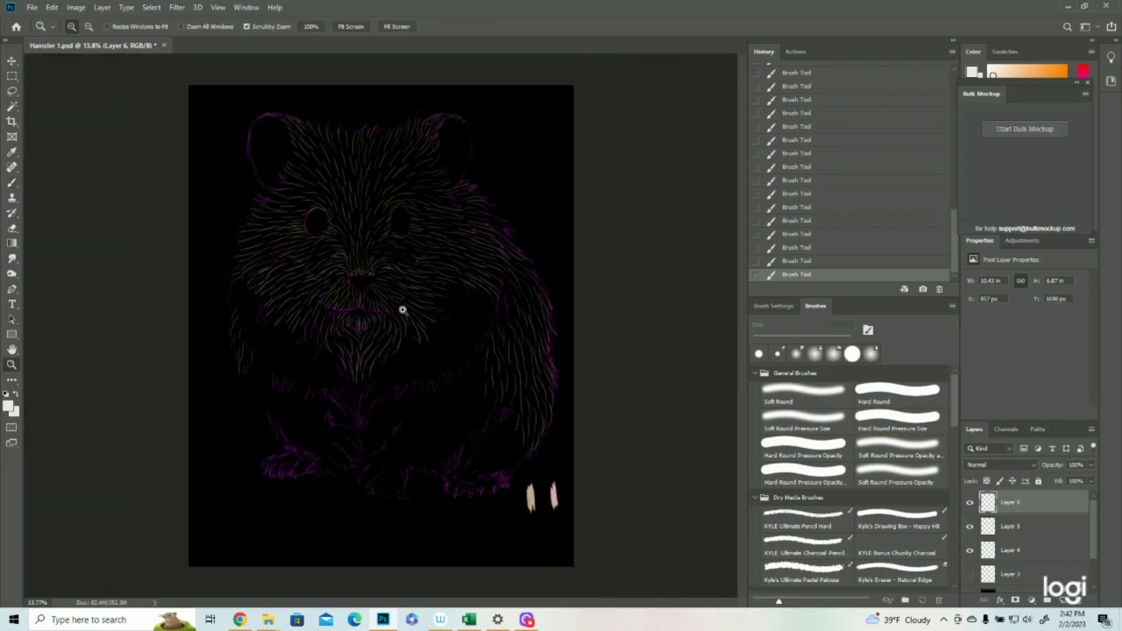
{"action": "left_click", "coordinate": [393, 343]}
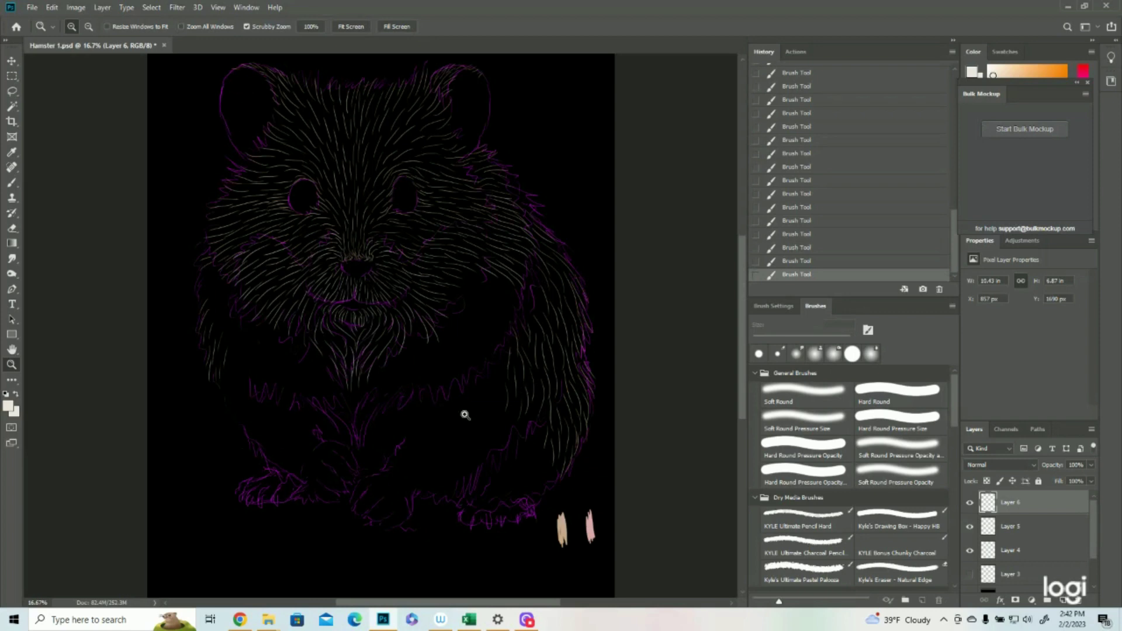
{"action": "left_click", "coordinate": [382, 366]}
{"action": "key", "text": "b"}
{"action": "left_click_drag", "start_coordinate": [475, 343], "coordinate": [487, 400]}
{"action": "left_click_drag", "start_coordinate": [529, 314], "coordinate": [505, 367]}
{"action": "left_click_drag", "start_coordinate": [398, 355], "coordinate": [368, 407]}
{"action": "left_click_drag", "start_coordinate": [293, 371], "coordinate": [321, 428]}
- Continue the cream fur down the lower belly and right haunch to the tops of the feet
{"action": "left_click_drag", "start_coordinate": [398, 422], "coordinate": [373, 468]}
{"action": "scroll", "coordinate": [412, 390], "scroll_direction": "down", "scroll_amount": 3}
{"action": "left_click_drag", "start_coordinate": [422, 435], "coordinate": [431, 490]}
{"action": "left_click_drag", "start_coordinate": [352, 432], "coordinate": [343, 468]}
{"action": "left_click_drag", "start_coordinate": [605, 350], "coordinate": [609, 405]}
{"action": "left_click_drag", "start_coordinate": [565, 415], "coordinate": [559, 502]}
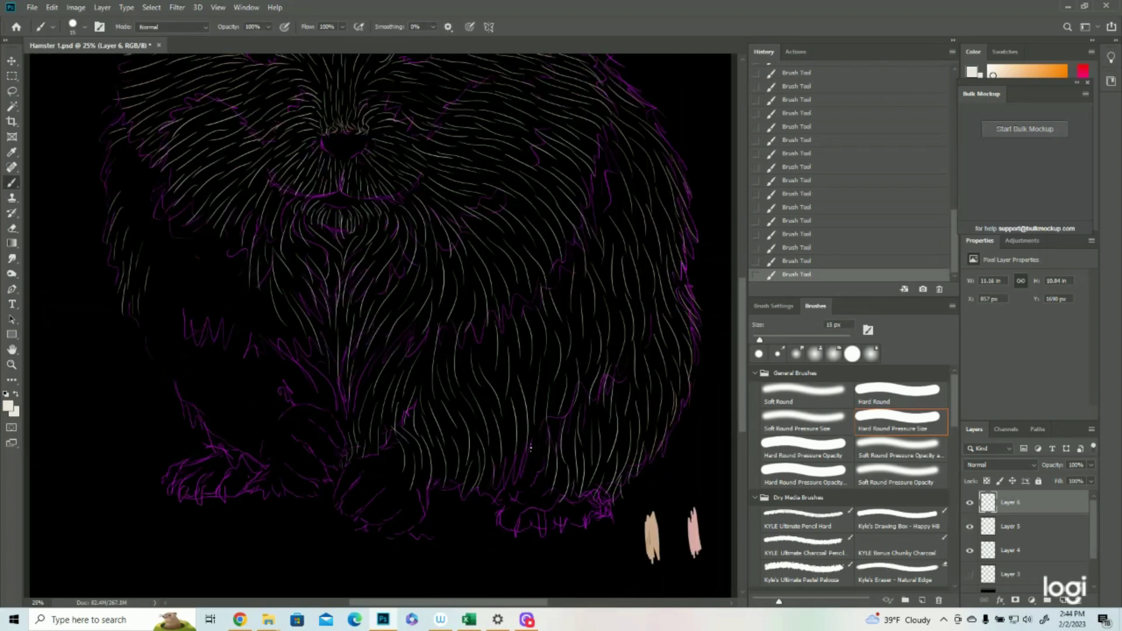
- Cover the left side of the body and belly with downward cream fur strokes to the left foot
{"action": "scroll", "coordinate": [409, 350], "scroll_direction": "up", "scroll_amount": 4}
{"action": "left_click_drag", "start_coordinate": [157, 284], "coordinate": [115, 333]}
{"action": "left_click_drag", "start_coordinate": [179, 347], "coordinate": [158, 387]}
{"action": "left_click_drag", "start_coordinate": [242, 394], "coordinate": [230, 446]}
{"action": "scroll", "coordinate": [292, 435], "scroll_direction": "down", "scroll_amount": 3}
{"action": "left_click_drag", "start_coordinate": [279, 382], "coordinate": [300, 425]}
{"action": "left_click_drag", "start_coordinate": [315, 384], "coordinate": [343, 464]}
{"action": "left_click_drag", "start_coordinate": [189, 412], "coordinate": [211, 461]}
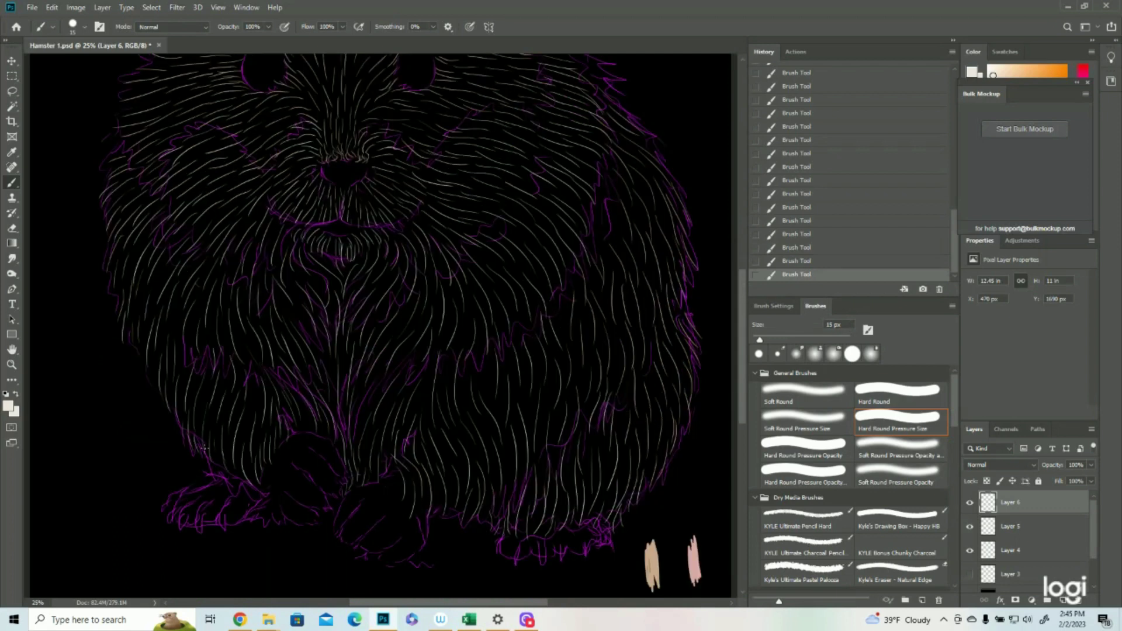
- Paint cream fur strokes around the edges of both ears
{"action": "scroll", "coordinate": [380, 325], "scroll_direction": "up", "scroll_amount": 8}
{"action": "left_click_drag", "start_coordinate": [504, 140], "coordinate": [541, 172]}
{"action": "left_click_drag", "start_coordinate": [541, 184], "coordinate": [520, 214]}
{"action": "left_click_drag", "start_coordinate": [161, 143], "coordinate": [144, 219]}
{"action": "left_click_drag", "start_coordinate": [150, 214], "coordinate": [178, 251]}
- On a new layer, set the foreground colour to the pink sampled from the painted swatch beside the hamster
{"action": "scroll", "coordinate": [380, 325], "scroll_direction": "down", "scroll_amount": 8}
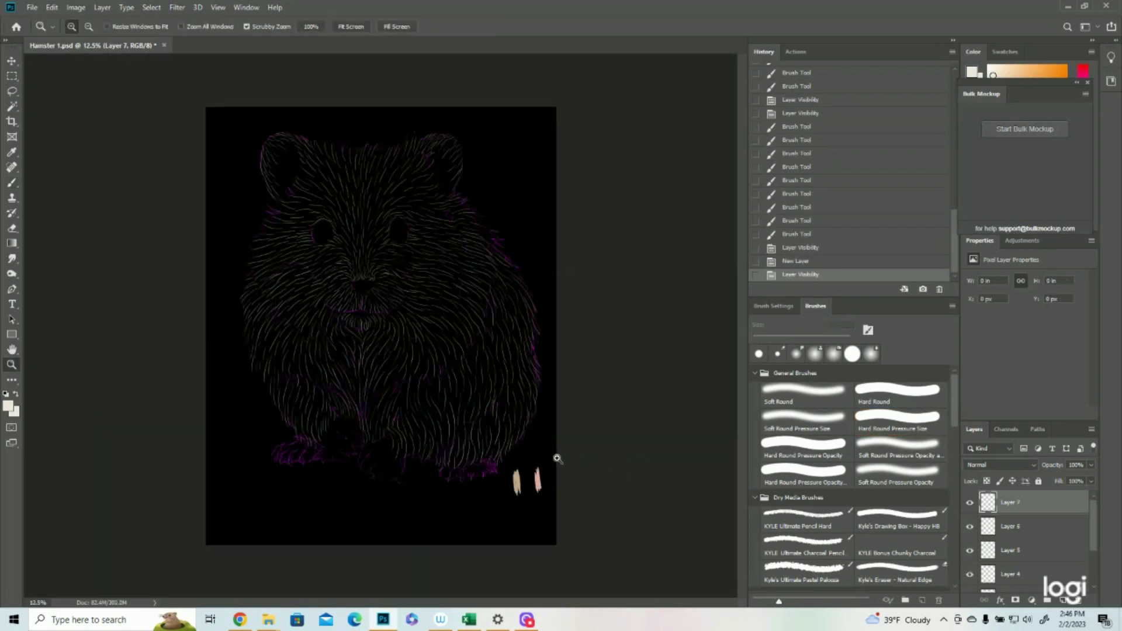
{"action": "left_click_drag", "start_coordinate": [553, 458], "coordinate": [614, 458]}
{"action": "left_click", "coordinate": [9, 405]}
{"action": "left_click", "coordinate": [696, 517]}
{"action": "left_click", "coordinate": [1040, 104]}
- Paint short pink strokes along the lower lip between the mouth line and the chin fur
{"action": "left_click_drag", "start_coordinate": [549, 345], "coordinate": [450, 251]}
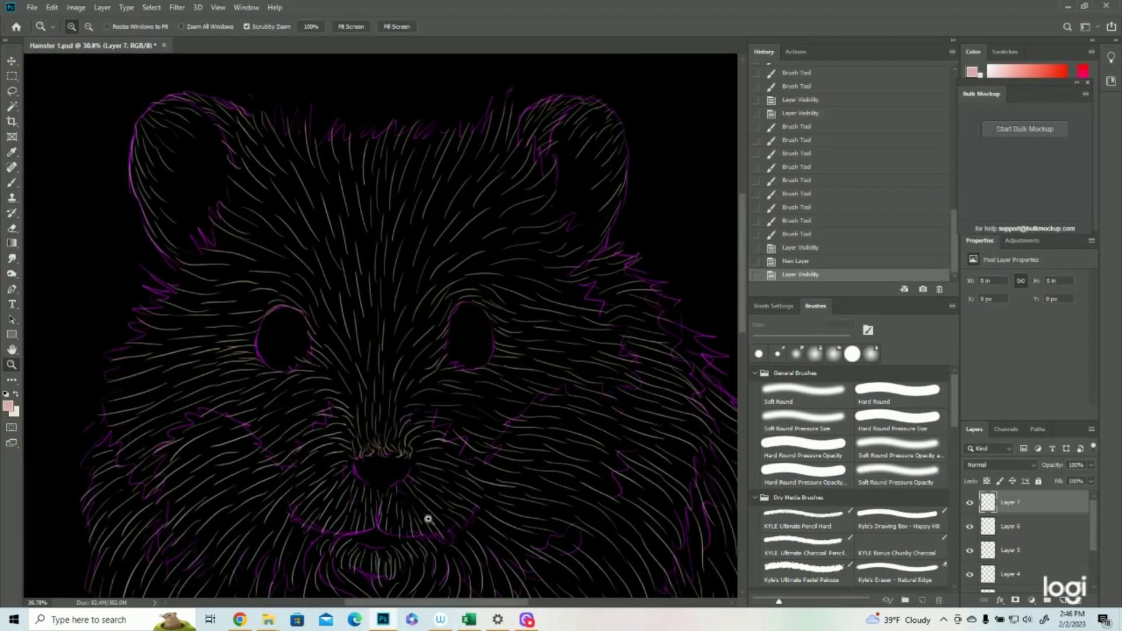
{"action": "left_click_drag", "start_coordinate": [429, 518], "coordinate": [456, 480]}
{"action": "left_click", "coordinate": [12, 183]}
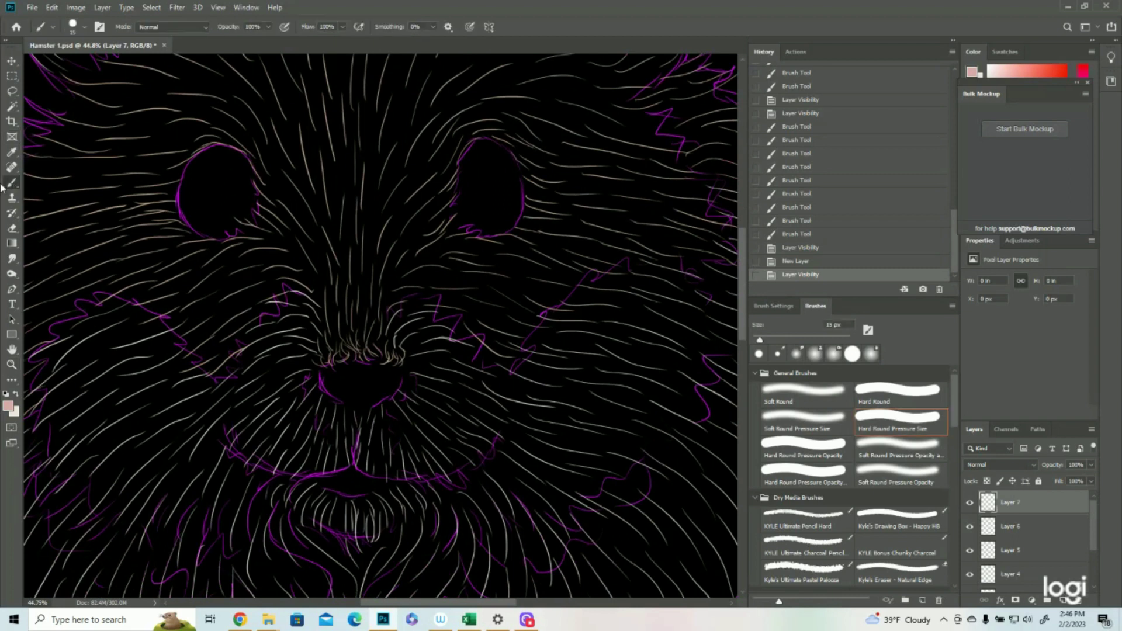
{"action": "left_click_drag", "start_coordinate": [325, 484], "coordinate": [351, 488]}
{"action": "mouse_move", "coordinate": [329, 486]}
{"action": "left_mouse_down"}
{"action": "mouse_move", "coordinate": [375, 486]}
{"action": "mouse_move", "coordinate": [365, 482]}
{"action": "left_mouse_up"}
{"action": "left_click_drag", "start_coordinate": [345, 478], "coordinate": [374, 483]}
{"action": "left_click_drag", "start_coordinate": [350, 485], "coordinate": [386, 479]}
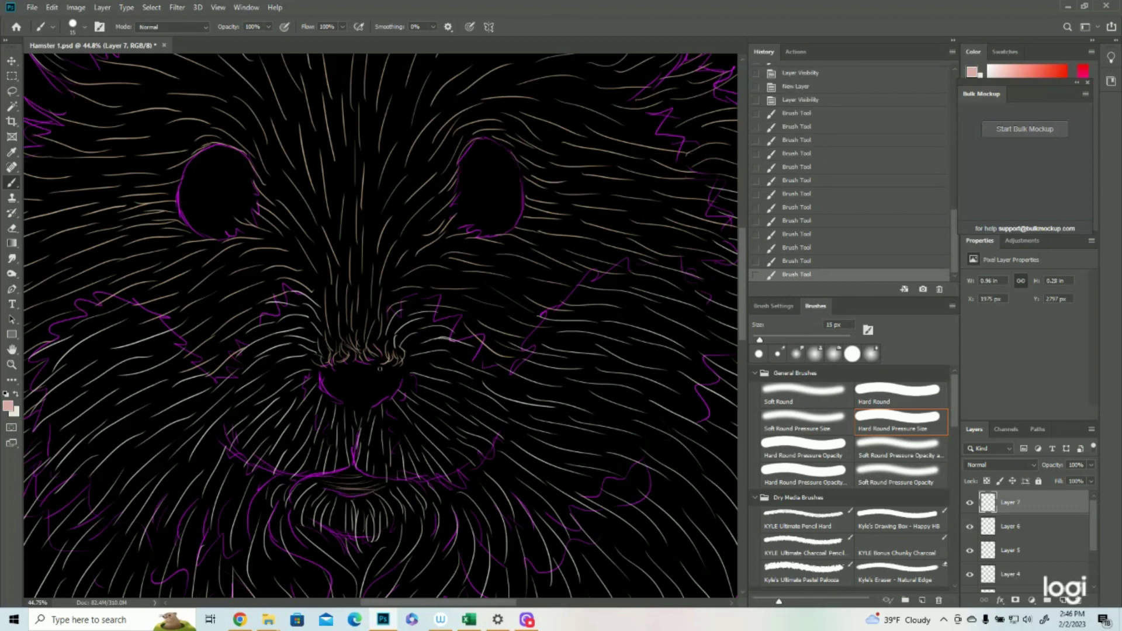
- Fill the nose with fine pink strokes and continue them down both sides of the cleft to the mouth
{"action": "mouse_move", "coordinate": [399, 375]}
{"action": "left_mouse_down"}
{"action": "mouse_move", "coordinate": [388, 361]}
{"action": "mouse_move", "coordinate": [395, 390]}
{"action": "mouse_move", "coordinate": [370, 404]}
{"action": "mouse_move", "coordinate": [367, 371]}
{"action": "mouse_move", "coordinate": [334, 396]}
{"action": "left_mouse_up"}
{"action": "mouse_move", "coordinate": [329, 370]}
{"action": "left_mouse_down"}
{"action": "mouse_move", "coordinate": [330, 387]}
{"action": "mouse_move", "coordinate": [376, 418]}
{"action": "mouse_move", "coordinate": [397, 399]}
{"action": "mouse_move", "coordinate": [403, 364]}
{"action": "left_mouse_up"}
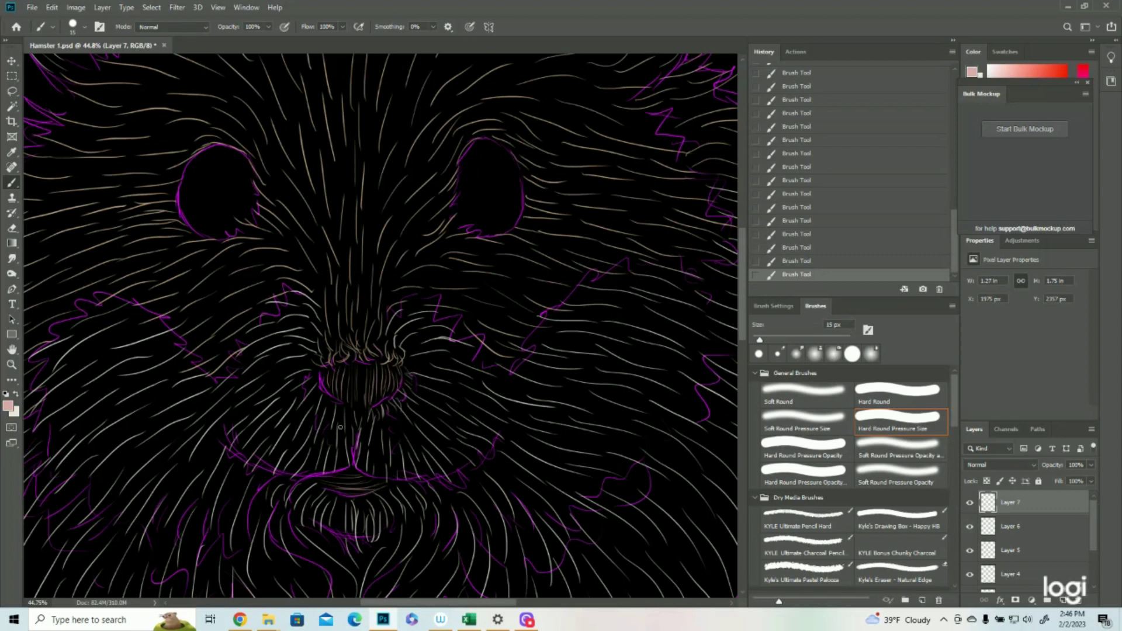
{"action": "left_click_drag", "start_coordinate": [373, 423], "coordinate": [369, 416]}
{"action": "left_click_drag", "start_coordinate": [354, 403], "coordinate": [346, 425]}
{"action": "mouse_move", "coordinate": [343, 407]}
{"action": "left_mouse_down"}
{"action": "mouse_move", "coordinate": [337, 424]}
{"action": "mouse_move", "coordinate": [310, 383]}
{"action": "left_mouse_up"}
{"action": "left_click_drag", "start_coordinate": [380, 431], "coordinate": [377, 476]}
{"action": "mouse_move", "coordinate": [331, 423]}
{"action": "left_mouse_down"}
{"action": "mouse_move", "coordinate": [332, 453]}
{"action": "mouse_move", "coordinate": [347, 457]}
{"action": "mouse_move", "coordinate": [341, 471]}
{"action": "left_mouse_up"}
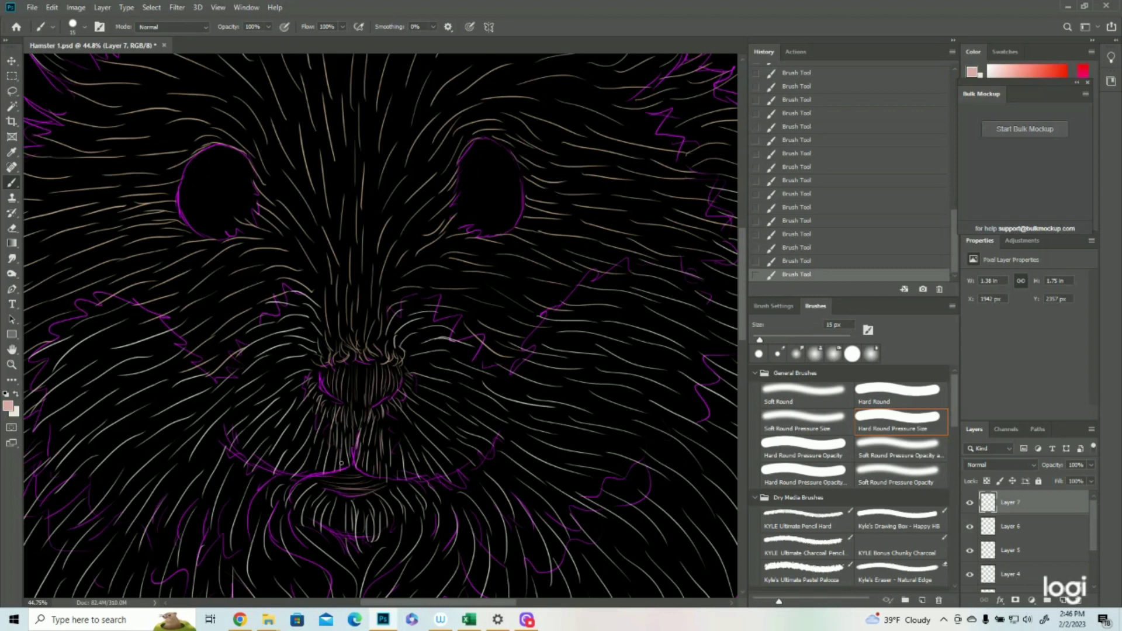
- Paint pink fur strokes inside the right ear and the left ear
{"action": "left_click", "coordinate": [11, 364]}
{"action": "left_click_drag", "start_coordinate": [281, 363], "coordinate": [254, 368]}
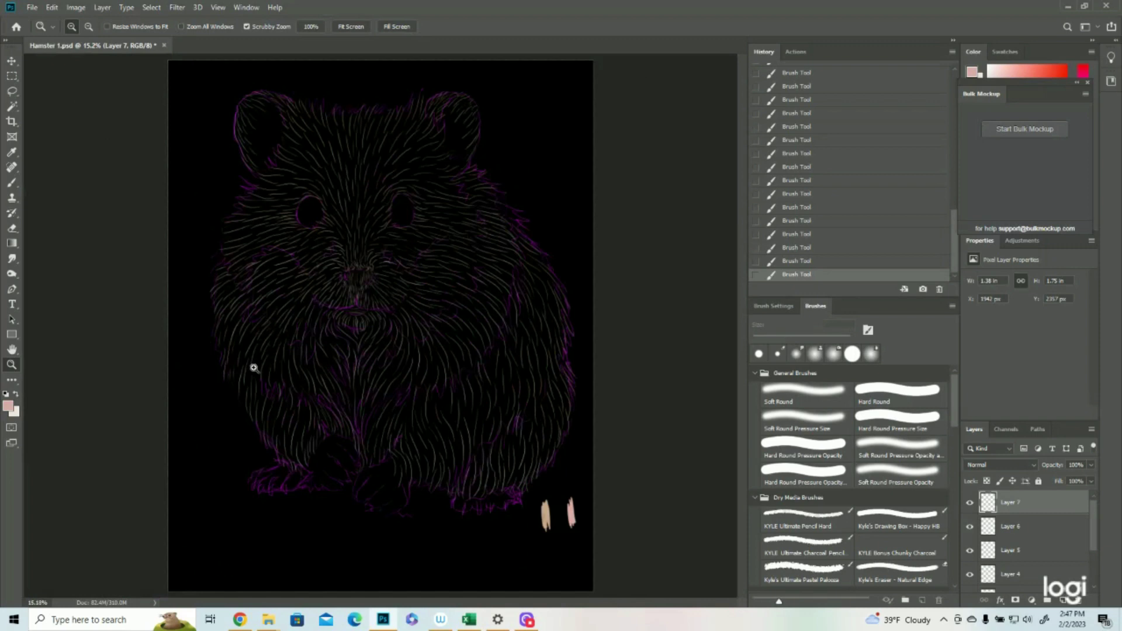
{"action": "left_click_drag", "start_coordinate": [431, 138], "coordinate": [456, 95]}
{"action": "left_click", "coordinate": [10, 185]}
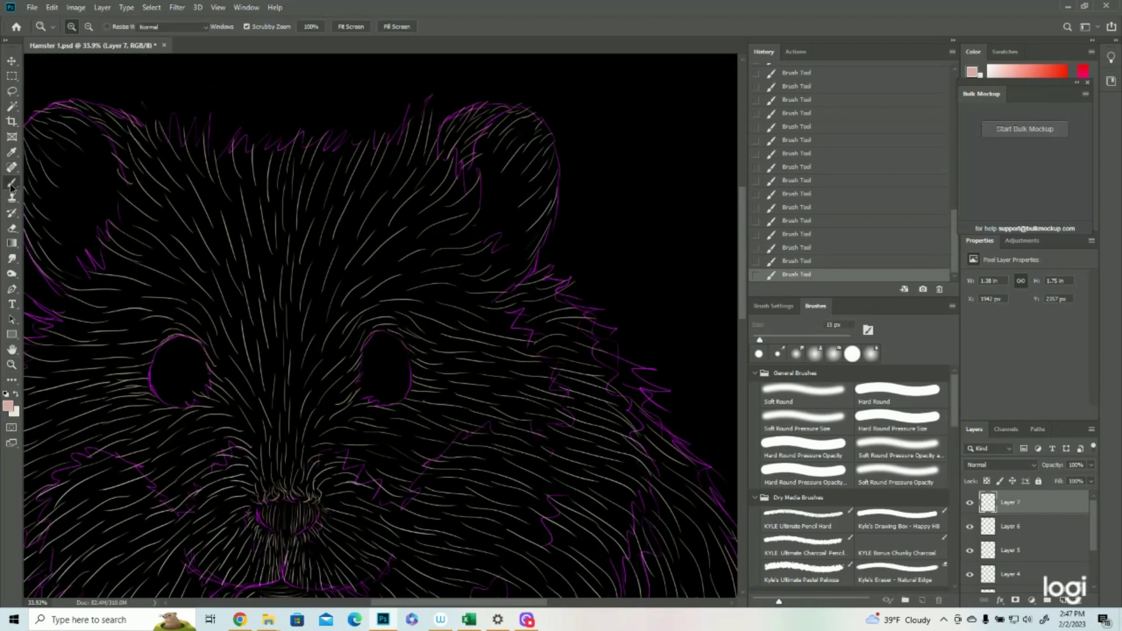
{"action": "mouse_move", "coordinate": [504, 128]}
{"action": "left_mouse_down"}
{"action": "mouse_move", "coordinate": [485, 149]}
{"action": "mouse_move", "coordinate": [487, 170]}
{"action": "mouse_move", "coordinate": [513, 202]}
{"action": "mouse_move", "coordinate": [514, 228]}
{"action": "left_mouse_up"}
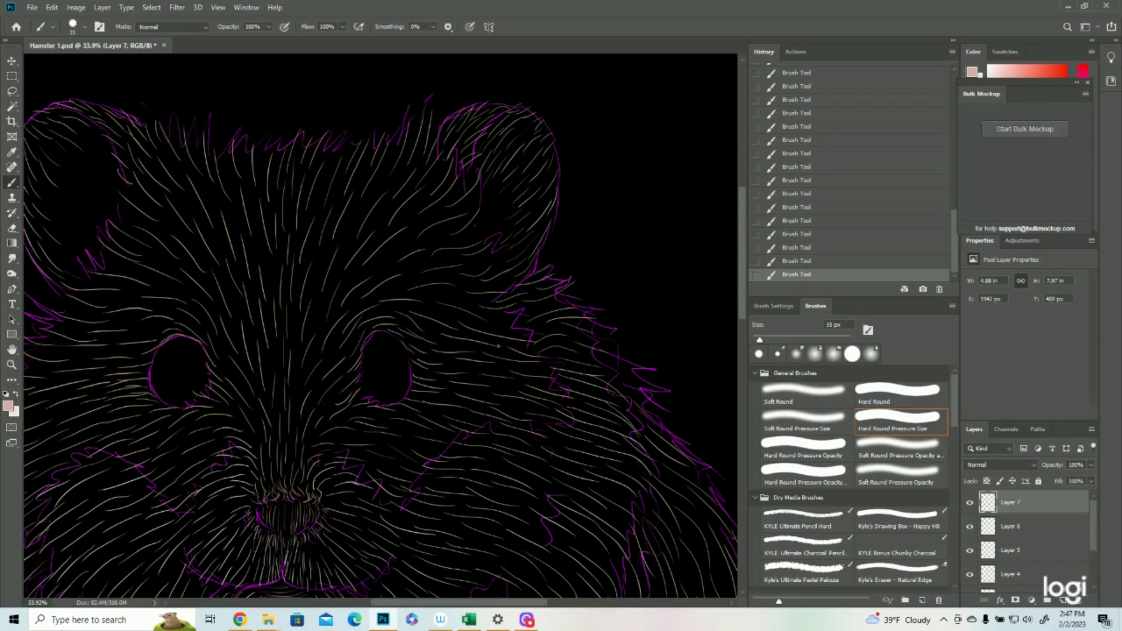
{"action": "left_click_drag", "start_coordinate": [443, 602], "coordinate": [412, 602]}
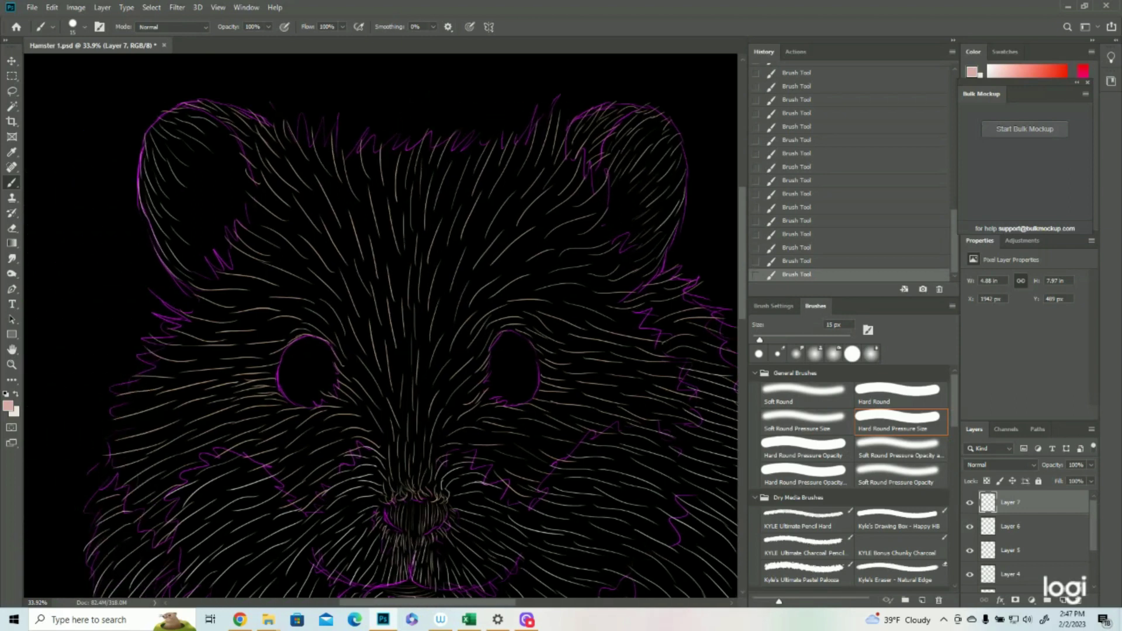
{"action": "mouse_move", "coordinate": [217, 127]}
{"action": "left_mouse_down"}
{"action": "mouse_move", "coordinate": [235, 146]}
{"action": "mouse_move", "coordinate": [185, 170]}
{"action": "left_mouse_up"}
{"action": "mouse_move", "coordinate": [182, 218]}
{"action": "left_mouse_down"}
{"action": "mouse_move", "coordinate": [197, 231]}
{"action": "mouse_move", "coordinate": [186, 249]}
{"action": "mouse_move", "coordinate": [197, 246]}
{"action": "mouse_move", "coordinate": [204, 270]}
{"action": "left_mouse_up"}
- Cover the left front paw with curved pink strokes running diagonally from the wrist down to the toes
{"action": "left_click", "coordinate": [8, 365]}
{"action": "left_click_drag", "start_coordinate": [428, 287], "coordinate": [378, 287]}
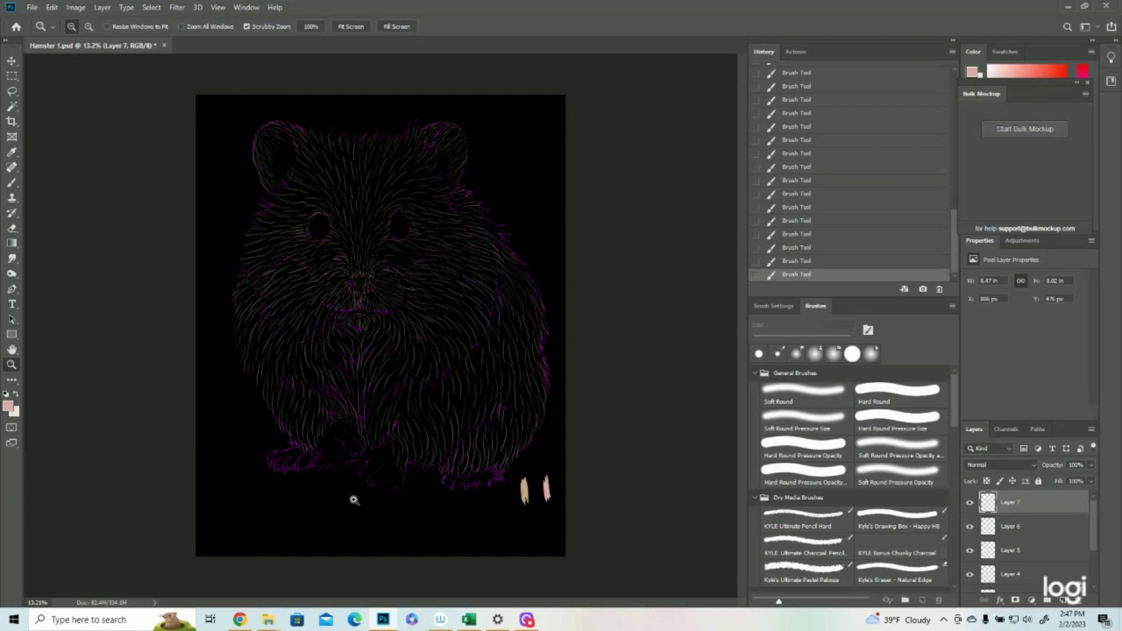
{"action": "scroll", "coordinate": [348, 482], "scroll_direction": "up", "scroll_amount": 2}
{"action": "scroll", "coordinate": [347, 487], "scroll_direction": "up", "scroll_amount": 1}
{"action": "scroll", "coordinate": [368, 358], "scroll_direction": "up", "scroll_amount": 1}
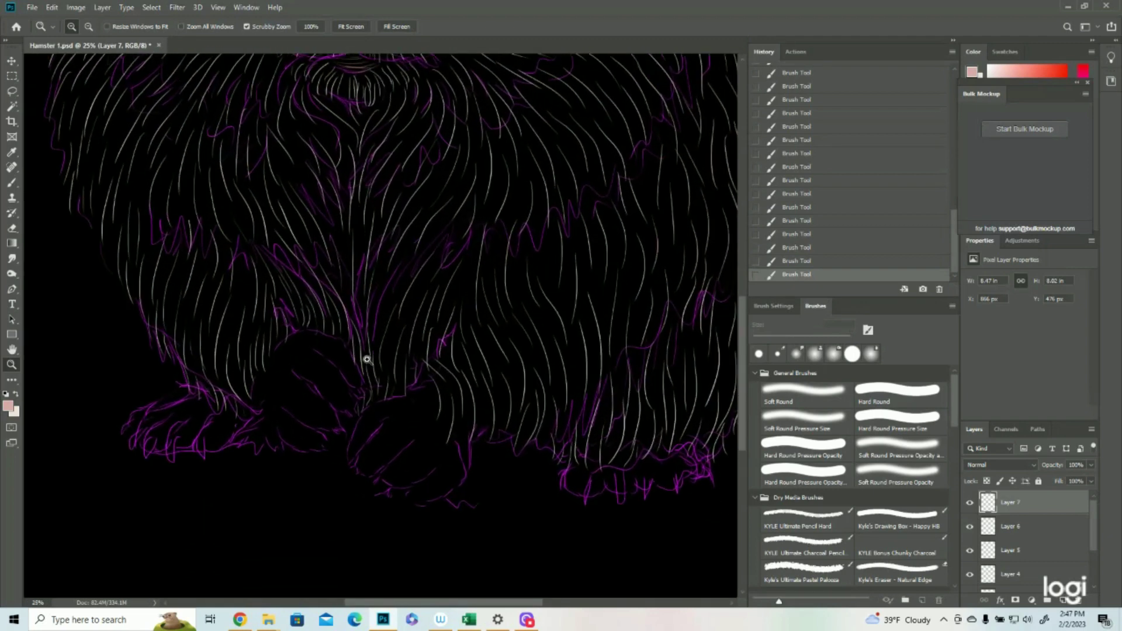
{"action": "left_click", "coordinate": [11, 183]}
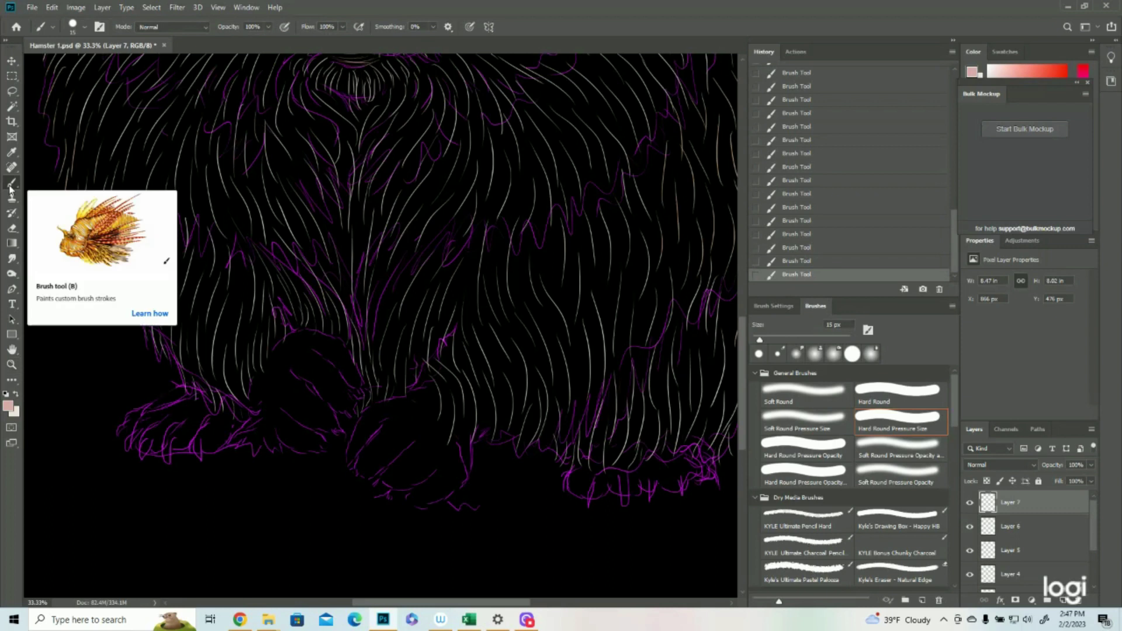
{"action": "left_click_drag", "start_coordinate": [278, 340], "coordinate": [313, 355]}
{"action": "left_click_drag", "start_coordinate": [298, 351], "coordinate": [349, 401]}
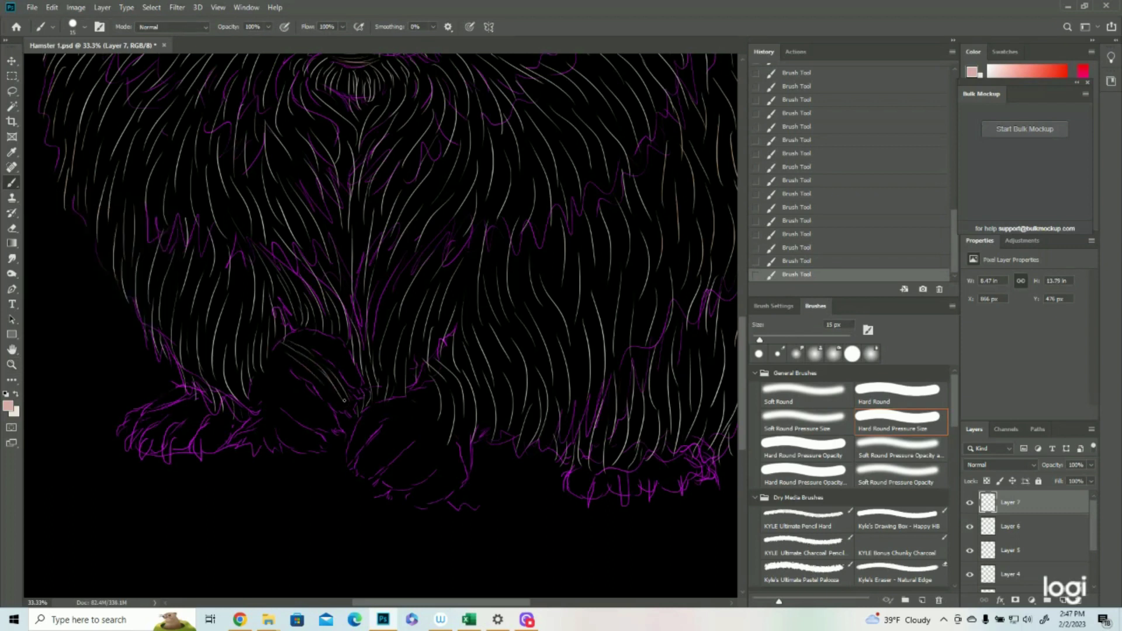
{"action": "left_click_drag", "start_coordinate": [315, 356], "coordinate": [342, 378]}
{"action": "left_click_drag", "start_coordinate": [275, 352], "coordinate": [359, 427]}
{"action": "mouse_move", "coordinate": [291, 334]}
{"action": "left_mouse_down"}
{"action": "mouse_move", "coordinate": [334, 342]}
{"action": "mouse_move", "coordinate": [359, 398]}
{"action": "mouse_move", "coordinate": [323, 356]}
{"action": "mouse_move", "coordinate": [342, 370]}
{"action": "left_mouse_up"}
{"action": "mouse_move", "coordinate": [272, 362]}
{"action": "left_mouse_down"}
{"action": "mouse_move", "coordinate": [295, 409]}
{"action": "mouse_move", "coordinate": [336, 450]}
{"action": "left_mouse_up"}
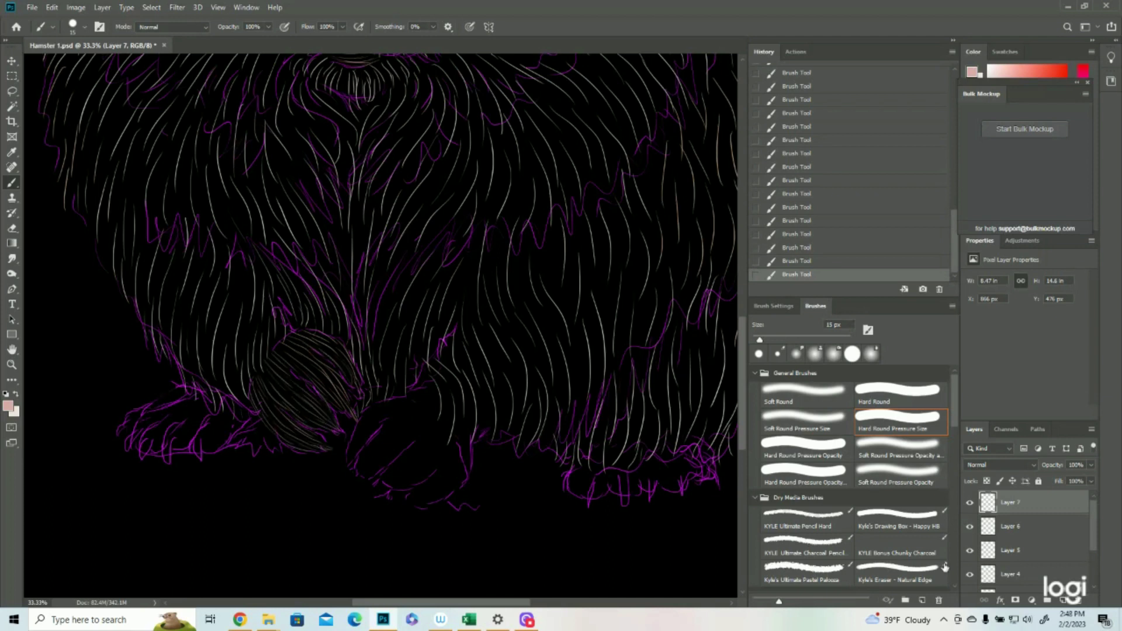
- Check the paw with the purple sketch layer hidden, show the sketch again, and fill gaps along the paw's inner edge
{"action": "left_click", "coordinate": [970, 575]}
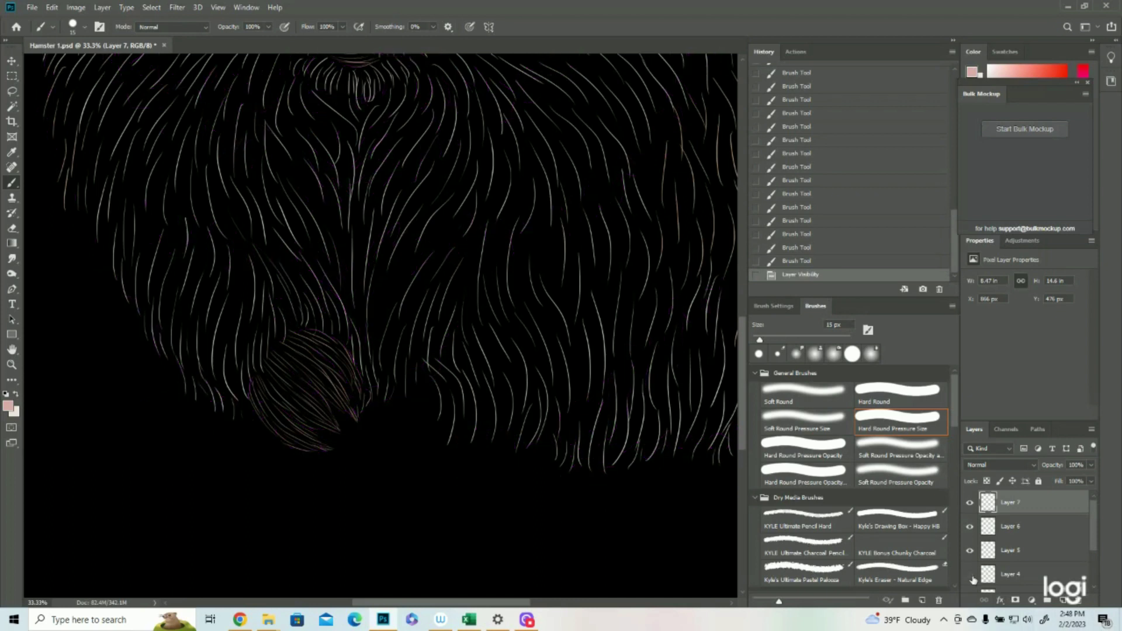
{"action": "left_click", "coordinate": [970, 574]}
{"action": "left_click_drag", "start_coordinate": [340, 378], "coordinate": [355, 408]}
{"action": "left_click_drag", "start_coordinate": [349, 401], "coordinate": [352, 412]}
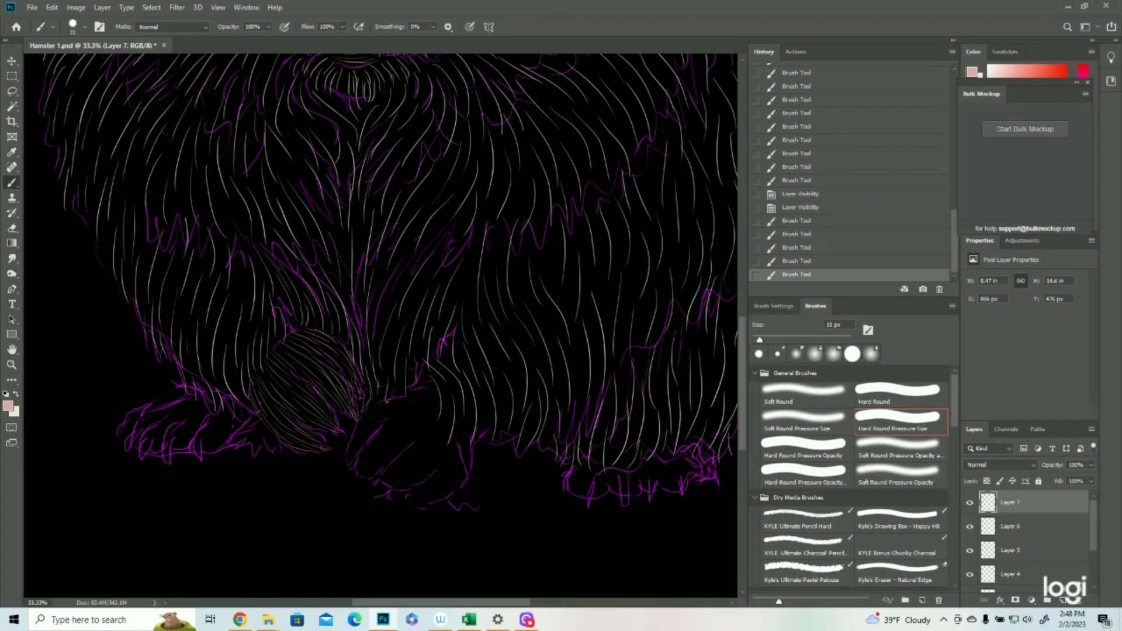
- Cover the right front paw with curved pink strokes running from the wrist down to the toes
{"action": "left_click_drag", "start_coordinate": [412, 396], "coordinate": [412, 388]}
{"action": "left_click_drag", "start_coordinate": [417, 394], "coordinate": [420, 386]}
{"action": "left_click_drag", "start_coordinate": [378, 403], "coordinate": [357, 419]}
{"action": "left_click_drag", "start_coordinate": [362, 413], "coordinate": [349, 453]}
{"action": "mouse_move", "coordinate": [388, 401]}
{"action": "left_mouse_down"}
{"action": "mouse_move", "coordinate": [369, 409]}
{"action": "mouse_move", "coordinate": [356, 440]}
{"action": "left_mouse_up"}
{"action": "mouse_move", "coordinate": [379, 414]}
{"action": "left_mouse_down"}
{"action": "mouse_move", "coordinate": [366, 438]}
{"action": "mouse_move", "coordinate": [377, 431]}
{"action": "mouse_move", "coordinate": [348, 465]}
{"action": "mouse_move", "coordinate": [394, 405]}
{"action": "mouse_move", "coordinate": [368, 415]}
{"action": "mouse_move", "coordinate": [386, 402]}
{"action": "mouse_move", "coordinate": [353, 454]}
{"action": "mouse_move", "coordinate": [371, 421]}
{"action": "left_mouse_up"}
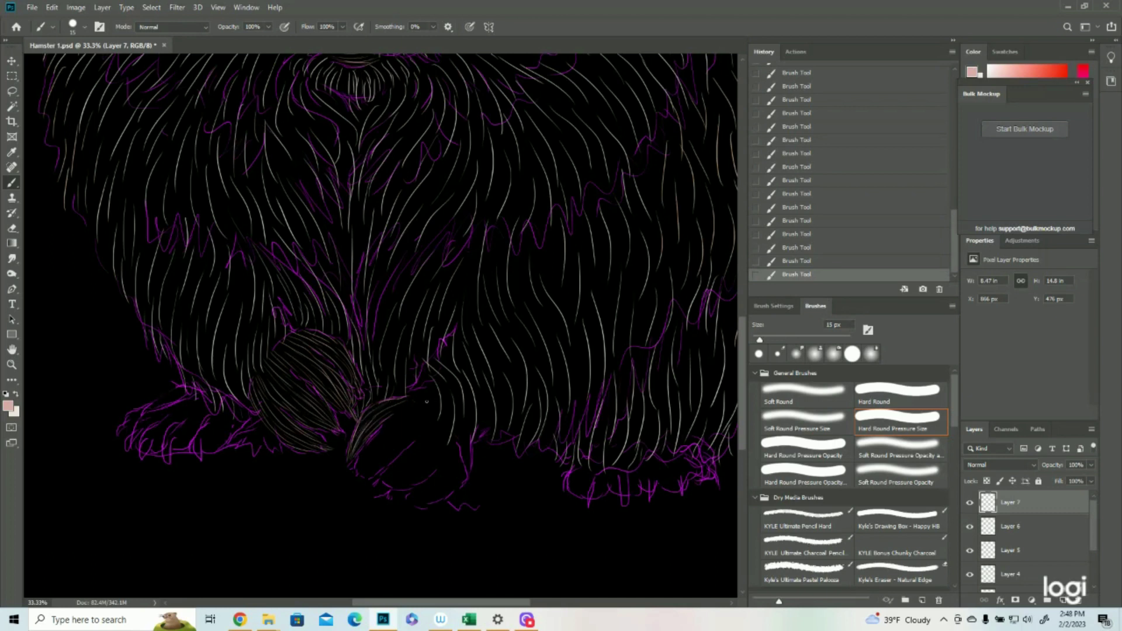
{"action": "left_click_drag", "start_coordinate": [389, 430], "coordinate": [358, 470]}
{"action": "mouse_move", "coordinate": [419, 422]}
{"action": "left_mouse_down"}
{"action": "mouse_move", "coordinate": [380, 467]}
{"action": "mouse_move", "coordinate": [417, 451]}
{"action": "left_mouse_up"}
{"action": "mouse_move", "coordinate": [444, 447]}
{"action": "left_mouse_down"}
{"action": "mouse_move", "coordinate": [403, 476]}
{"action": "mouse_move", "coordinate": [453, 481]}
{"action": "left_mouse_up"}
{"action": "left_click_drag", "start_coordinate": [462, 461], "coordinate": [419, 501]}
- Fill the left and right hind feet with short pink strokes following the direction of the toes
{"action": "mouse_move", "coordinate": [198, 397]}
{"action": "left_mouse_down"}
{"action": "mouse_move", "coordinate": [130, 426]}
{"action": "mouse_move", "coordinate": [149, 435]}
{"action": "left_mouse_up"}
{"action": "left_click_drag", "start_coordinate": [162, 428], "coordinate": [146, 455]}
{"action": "left_click_drag", "start_coordinate": [197, 416], "coordinate": [174, 445]}
{"action": "left_click_drag", "start_coordinate": [233, 420], "coordinate": [208, 448]}
{"action": "scroll", "coordinate": [496, 438], "scroll_direction": "up", "scroll_amount": 3}
{"action": "left_click_drag", "start_coordinate": [584, 409], "coordinate": [317, 337]}
{"action": "left_click_drag", "start_coordinate": [350, 409], "coordinate": [342, 444]}
{"action": "left_click_drag", "start_coordinate": [403, 409], "coordinate": [447, 441]}
{"action": "mouse_move", "coordinate": [496, 390]}
{"action": "left_mouse_down"}
{"action": "mouse_move", "coordinate": [482, 413]}
{"action": "mouse_move", "coordinate": [374, 414]}
{"action": "left_mouse_up"}
- Check the pink fur with the purple sketch layer hidden, add a new empty layer, and show the sketch again
{"action": "key", "text": "z"}
{"action": "left_click", "coordinate": [969, 573]}
{"action": "left_click", "coordinate": [1063, 600]}
{"action": "left_click", "coordinate": [969, 550]}
{"action": "left_click", "coordinate": [374, 327]}
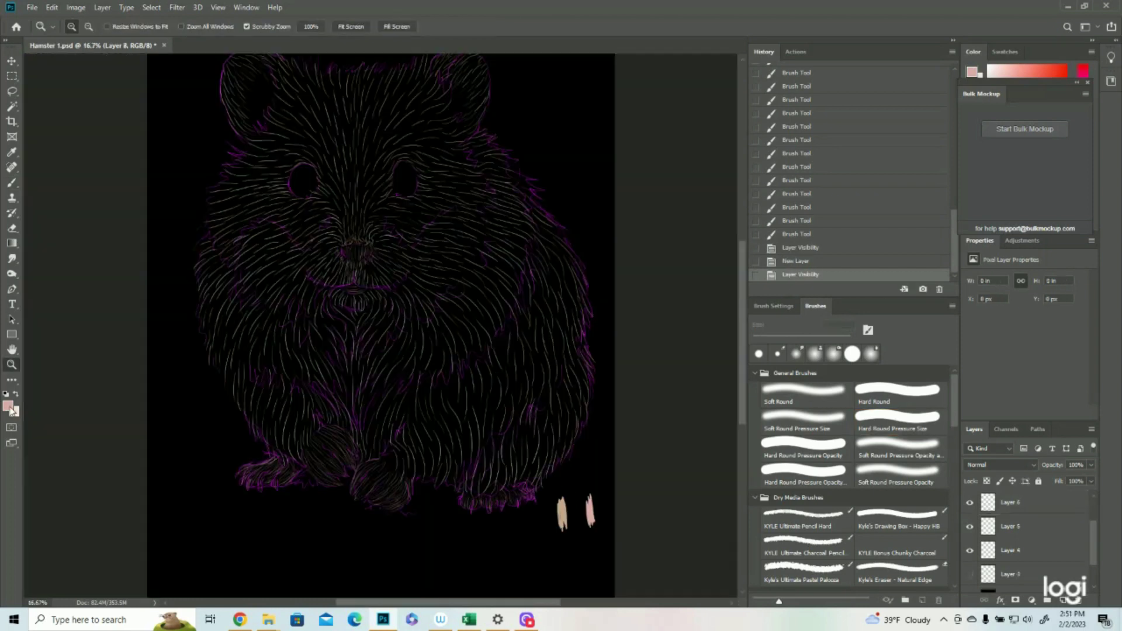
- Sample the tan swatch beside the hamster (#c9a88b) as the foreground color, and hide the purple sketch layer
{"action": "left_click", "coordinate": [9, 406]}
{"action": "left_click", "coordinate": [562, 510]}
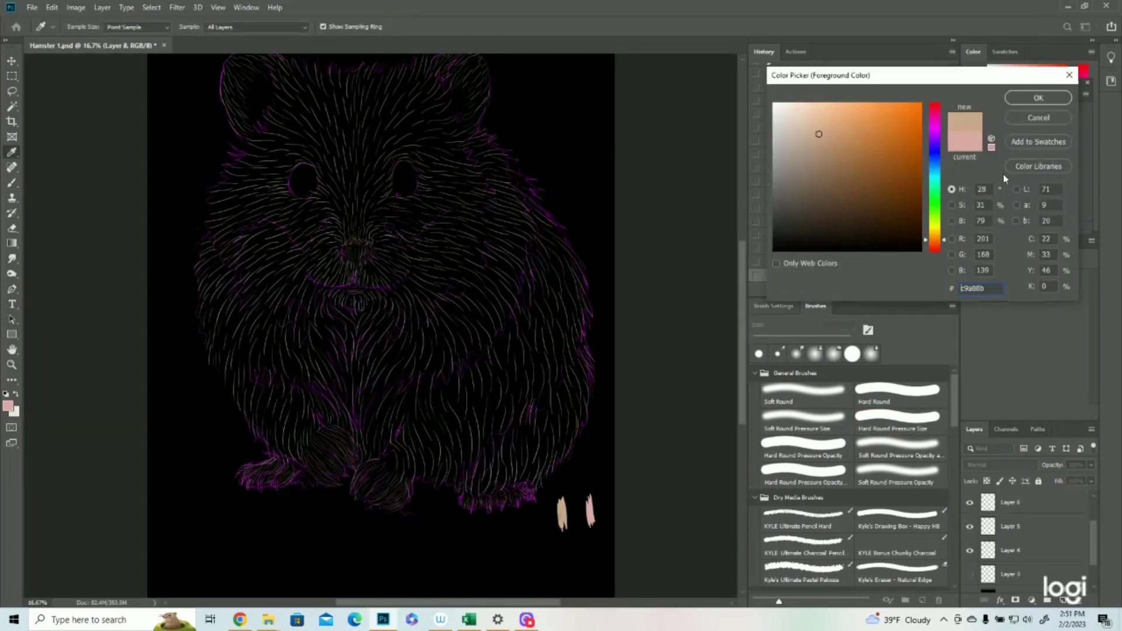
{"action": "left_click", "coordinate": [1019, 100]}
{"action": "left_click", "coordinate": [969, 550]}
{"action": "key", "text": "z"}
{"action": "left_click_drag", "start_coordinate": [511, 434], "coordinate": [436, 263]}
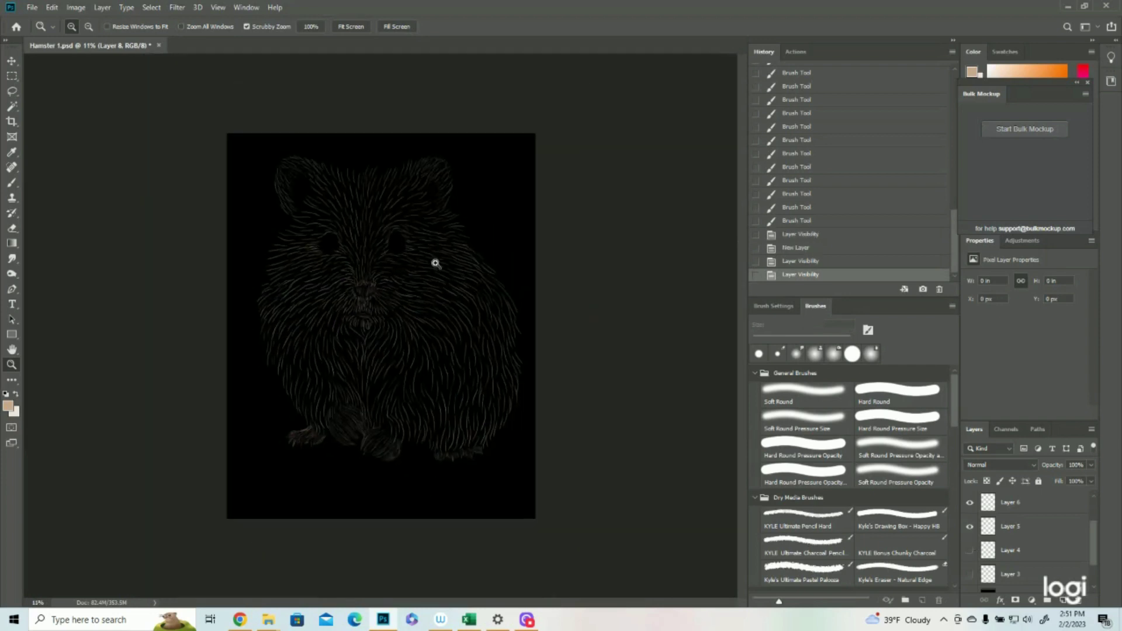
{"action": "key", "text": "ctrl+plus"}
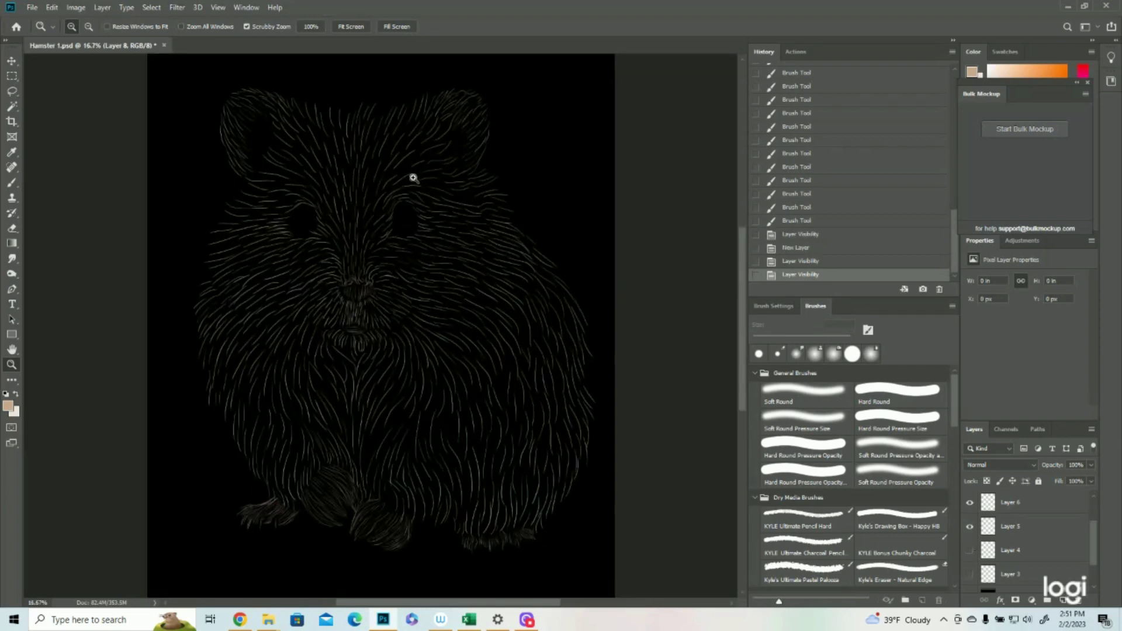
{"action": "left_click", "coordinate": [372, 120]}
{"action": "left_click", "coordinate": [12, 183]}
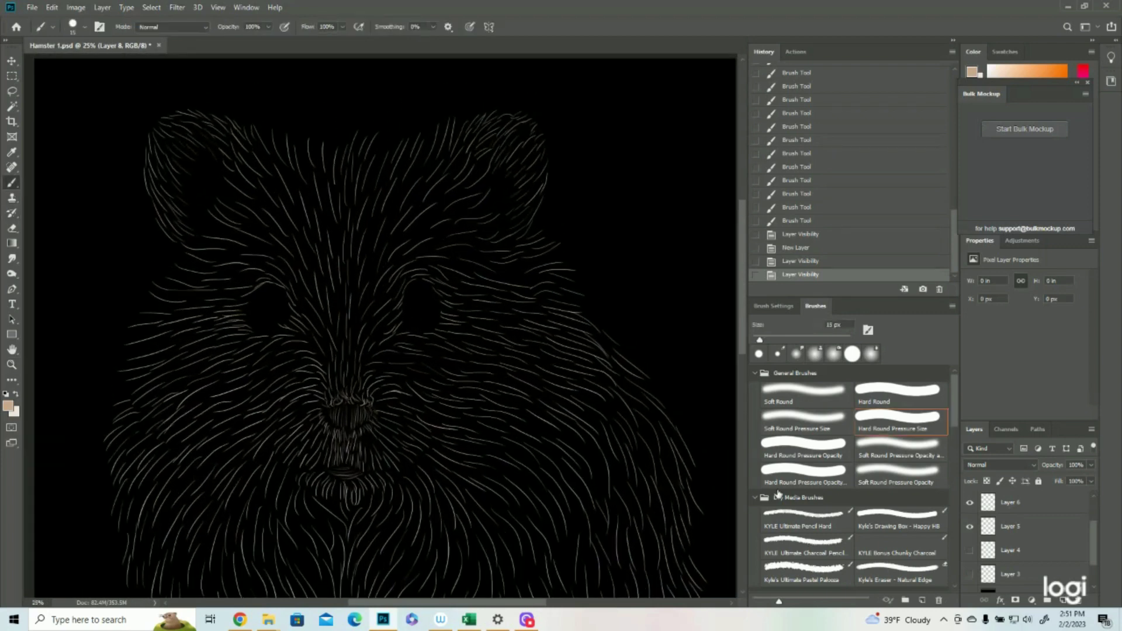
- On Layer 8, paint short tan strokes on the right cheek, its outer edge below the ear, and along the right shoulder outline
{"action": "scroll", "coordinate": [999, 517], "scroll_direction": "up", "scroll_amount": 2}
{"action": "left_click", "coordinate": [970, 503]}
{"action": "left_click", "coordinate": [970, 503]}
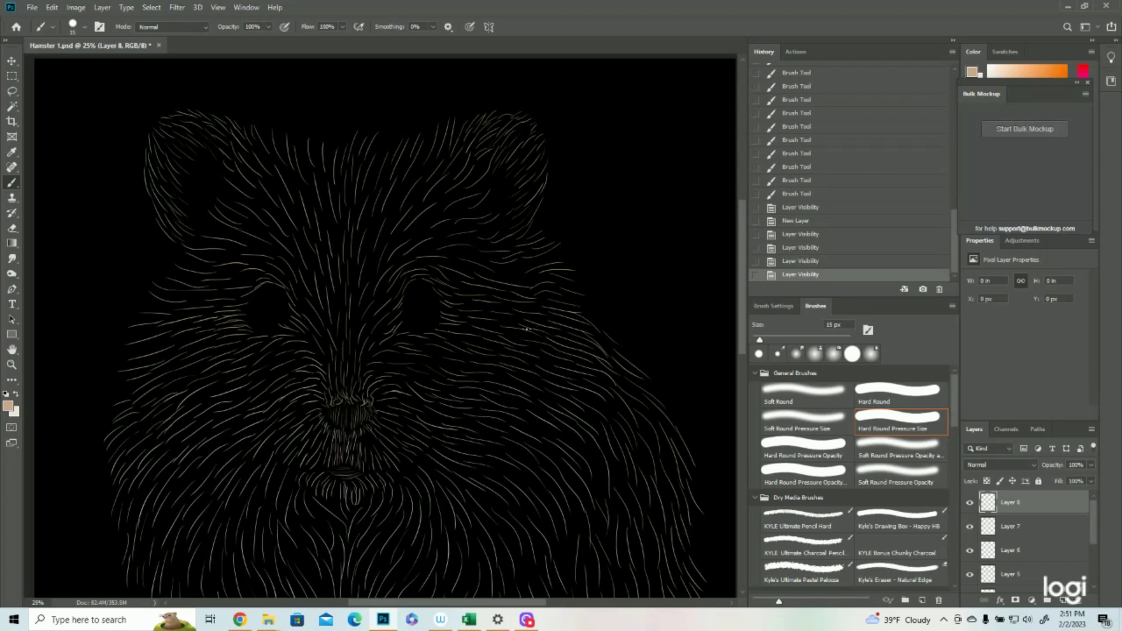
{"action": "left_click_drag", "start_coordinate": [524, 324], "coordinate": [554, 330]}
{"action": "left_click_drag", "start_coordinate": [527, 322], "coordinate": [552, 325]}
{"action": "mouse_move", "coordinate": [531, 317]}
{"action": "left_mouse_down"}
{"action": "mouse_move", "coordinate": [558, 325]}
{"action": "mouse_move", "coordinate": [549, 322]}
{"action": "left_mouse_up"}
{"action": "left_click_drag", "start_coordinate": [529, 313], "coordinate": [552, 319]}
{"action": "left_click_drag", "start_coordinate": [525, 311], "coordinate": [549, 317]}
{"action": "left_click_drag", "start_coordinate": [524, 309], "coordinate": [546, 309]}
{"action": "left_click_drag", "start_coordinate": [520, 301], "coordinate": [543, 307]}
{"action": "mouse_move", "coordinate": [517, 299]}
{"action": "left_mouse_down"}
{"action": "mouse_move", "coordinate": [591, 313]}
{"action": "mouse_move", "coordinate": [562, 305]}
{"action": "mouse_move", "coordinate": [541, 271]}
{"action": "mouse_move", "coordinate": [581, 283]}
{"action": "mouse_move", "coordinate": [532, 258]}
{"action": "mouse_move", "coordinate": [524, 308]}
{"action": "mouse_move", "coordinate": [581, 267]}
{"action": "mouse_move", "coordinate": [543, 270]}
{"action": "mouse_move", "coordinate": [573, 266]}
{"action": "mouse_move", "coordinate": [541, 266]}
{"action": "mouse_move", "coordinate": [556, 257]}
{"action": "mouse_move", "coordinate": [532, 267]}
{"action": "mouse_move", "coordinate": [563, 241]}
{"action": "mouse_move", "coordinate": [537, 218]}
{"action": "mouse_move", "coordinate": [524, 236]}
{"action": "left_mouse_up"}
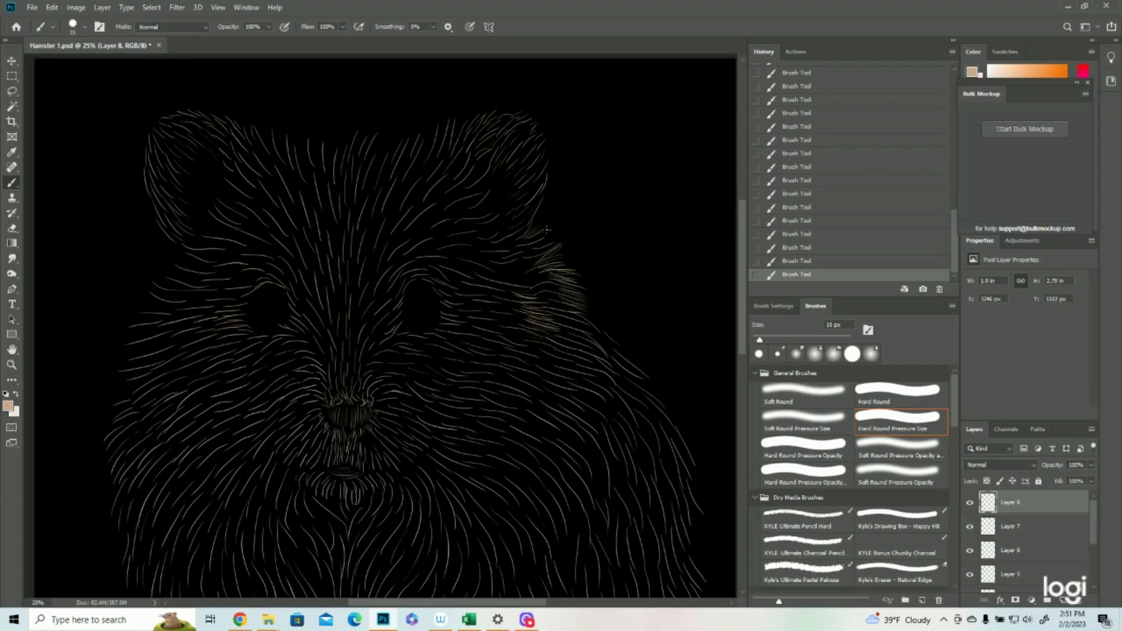
{"action": "left_click_drag", "start_coordinate": [533, 238], "coordinate": [560, 243]}
{"action": "mouse_move", "coordinate": [575, 317]}
{"action": "left_mouse_down"}
{"action": "mouse_move", "coordinate": [598, 330]}
{"action": "mouse_move", "coordinate": [573, 316]}
{"action": "mouse_move", "coordinate": [617, 366]}
{"action": "mouse_move", "coordinate": [589, 324]}
{"action": "mouse_move", "coordinate": [643, 377]}
{"action": "mouse_move", "coordinate": [628, 359]}
{"action": "mouse_move", "coordinate": [658, 399]}
{"action": "mouse_move", "coordinate": [628, 376]}
{"action": "mouse_move", "coordinate": [681, 443]}
{"action": "mouse_move", "coordinate": [655, 409]}
{"action": "mouse_move", "coordinate": [690, 487]}
{"action": "left_mouse_up"}
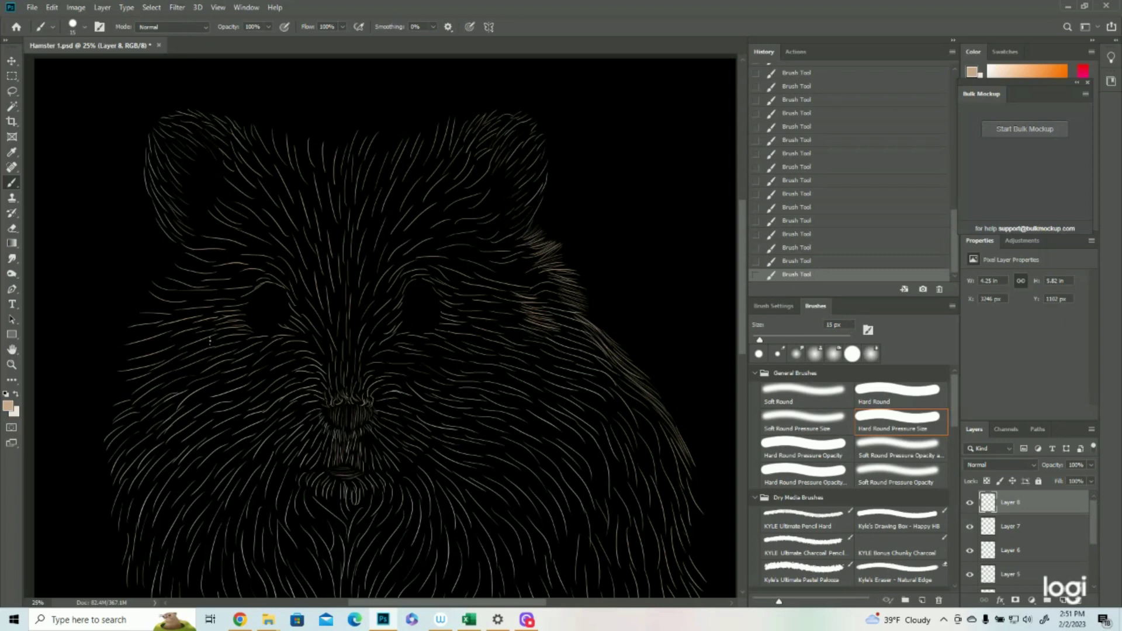
- Paint tan fur strokes along the outer edge of the left cheek, from eye level down to the jaw
{"action": "mouse_move", "coordinate": [215, 324]}
{"action": "left_mouse_down"}
{"action": "mouse_move", "coordinate": [120, 350]}
{"action": "mouse_move", "coordinate": [164, 344]}
{"action": "mouse_move", "coordinate": [116, 371]}
{"action": "mouse_move", "coordinate": [170, 365]}
{"action": "mouse_move", "coordinate": [125, 378]}
{"action": "mouse_move", "coordinate": [158, 375]}
{"action": "mouse_move", "coordinate": [137, 408]}
{"action": "left_mouse_up"}
{"action": "left_click_drag", "start_coordinate": [162, 396], "coordinate": [148, 420]}
{"action": "left_click_drag", "start_coordinate": [171, 406], "coordinate": [153, 429]}
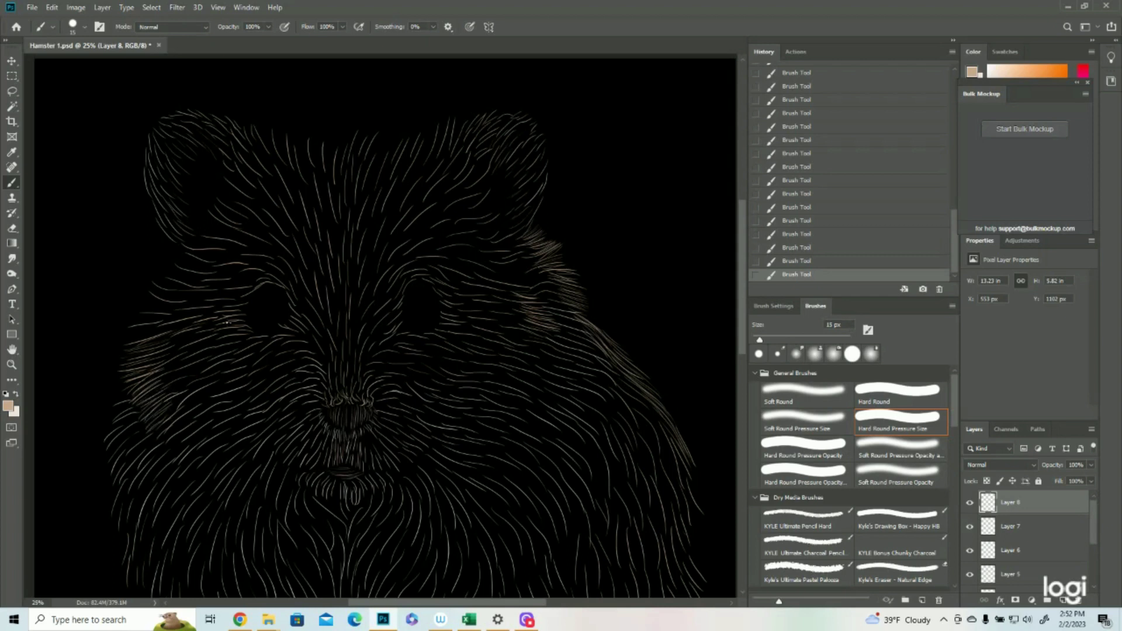
{"action": "left_click_drag", "start_coordinate": [166, 332], "coordinate": [131, 336]}
{"action": "left_click_drag", "start_coordinate": [193, 314], "coordinate": [131, 332]}
{"action": "left_click_drag", "start_coordinate": [202, 314], "coordinate": [139, 320]}
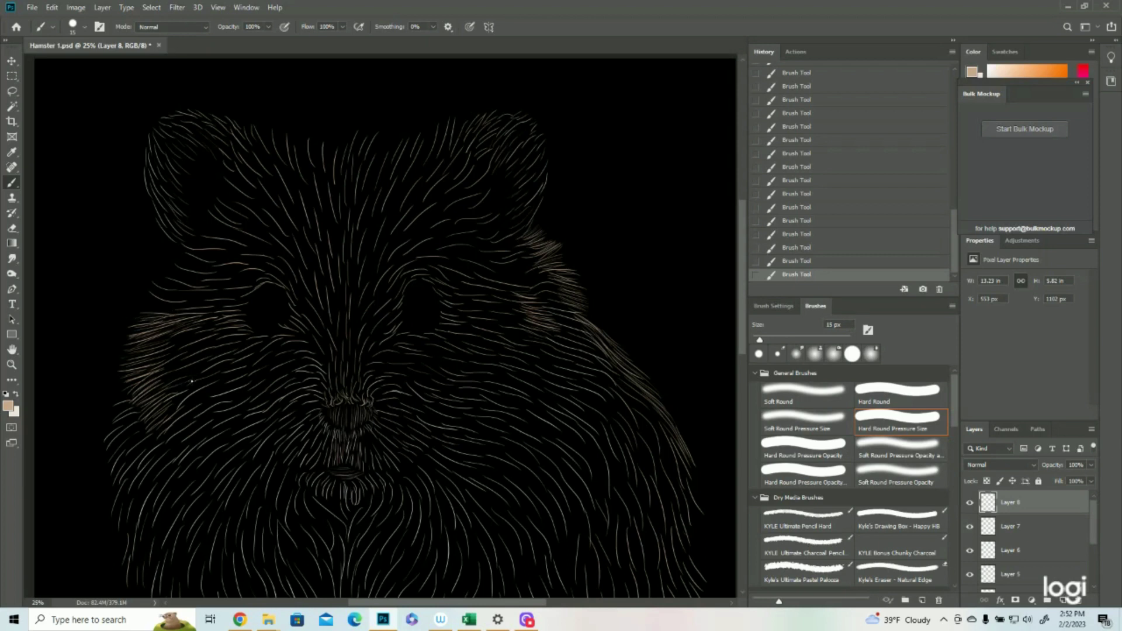
- Extend the tan strokes across the left cheek, stepping back through the last strokes and restoring them to compare
{"action": "left_click_drag", "start_coordinate": [199, 369], "coordinate": [145, 399]}
{"action": "left_click", "coordinate": [799, 260]}
{"action": "left_click", "coordinate": [791, 248]}
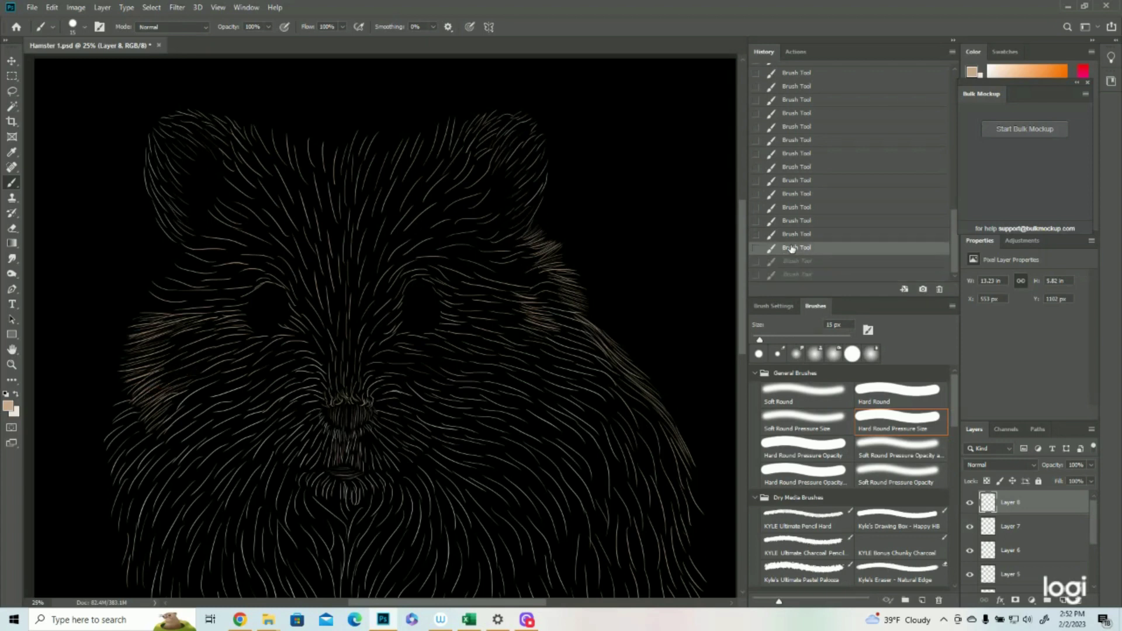
{"action": "key", "text": "ctrl+shift+z"}
{"action": "key", "text": "ctrl+shift+z"}
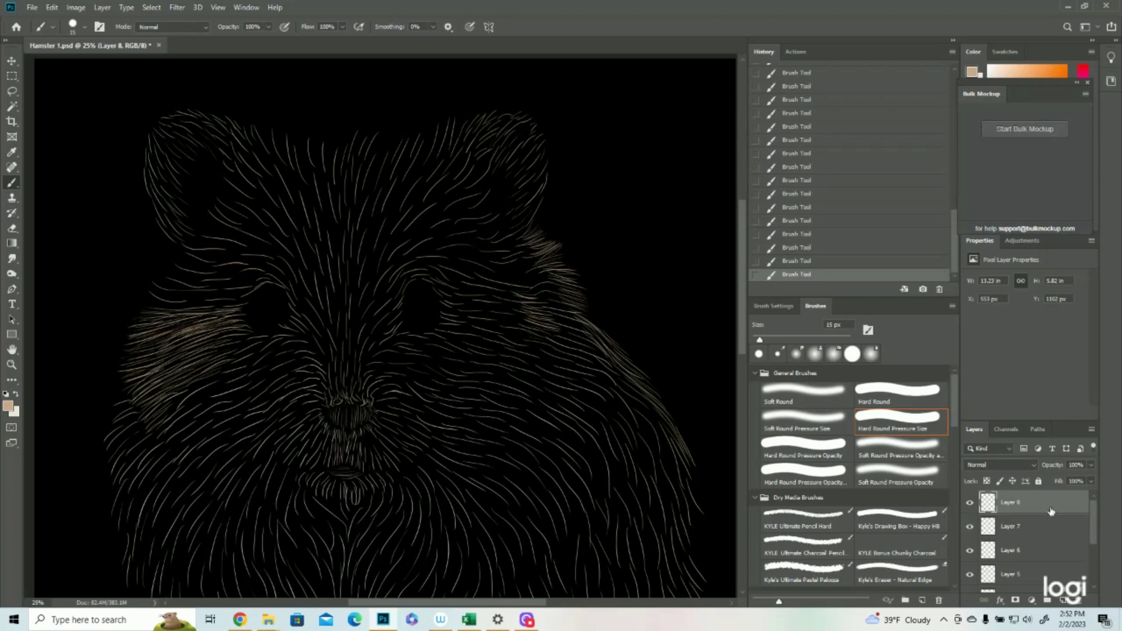
- Show the purple sketch, paint tan strokes along the outer edges of both eyes, and hide the sketch again
{"action": "scroll", "coordinate": [1020, 547], "scroll_direction": "down", "scroll_amount": 3}
{"action": "left_click", "coordinate": [968, 527]}
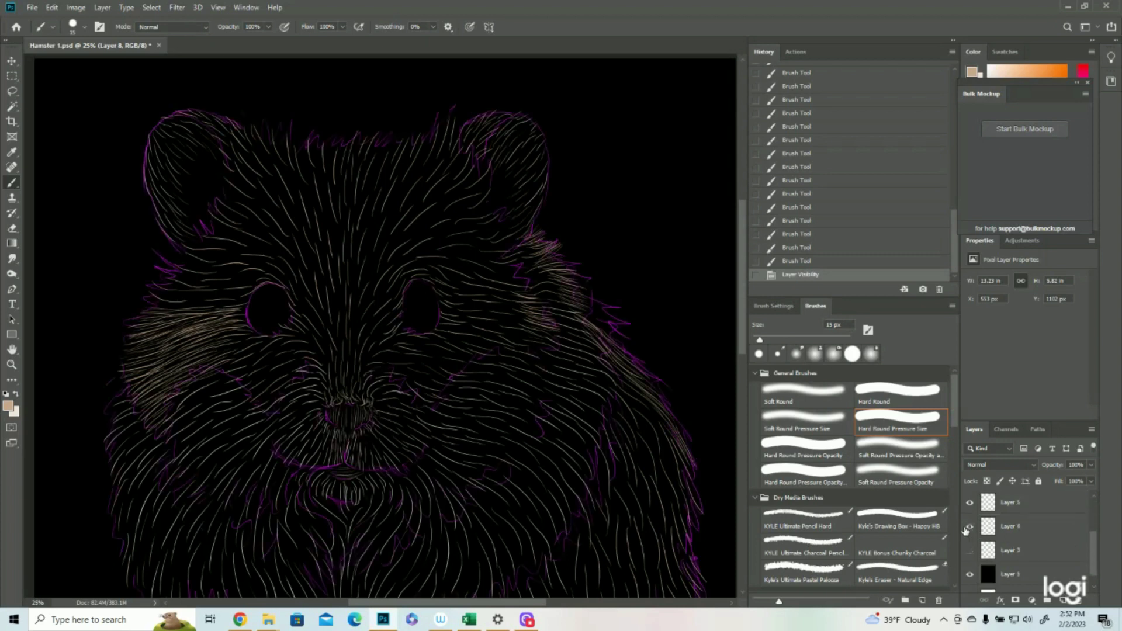
{"action": "left_click_drag", "start_coordinate": [237, 315], "coordinate": [207, 315]}
{"action": "left_click_drag", "start_coordinate": [240, 309], "coordinate": [209, 309]}
{"action": "left_click_drag", "start_coordinate": [241, 304], "coordinate": [212, 305]}
{"action": "left_click_drag", "start_coordinate": [243, 299], "coordinate": [214, 299]}
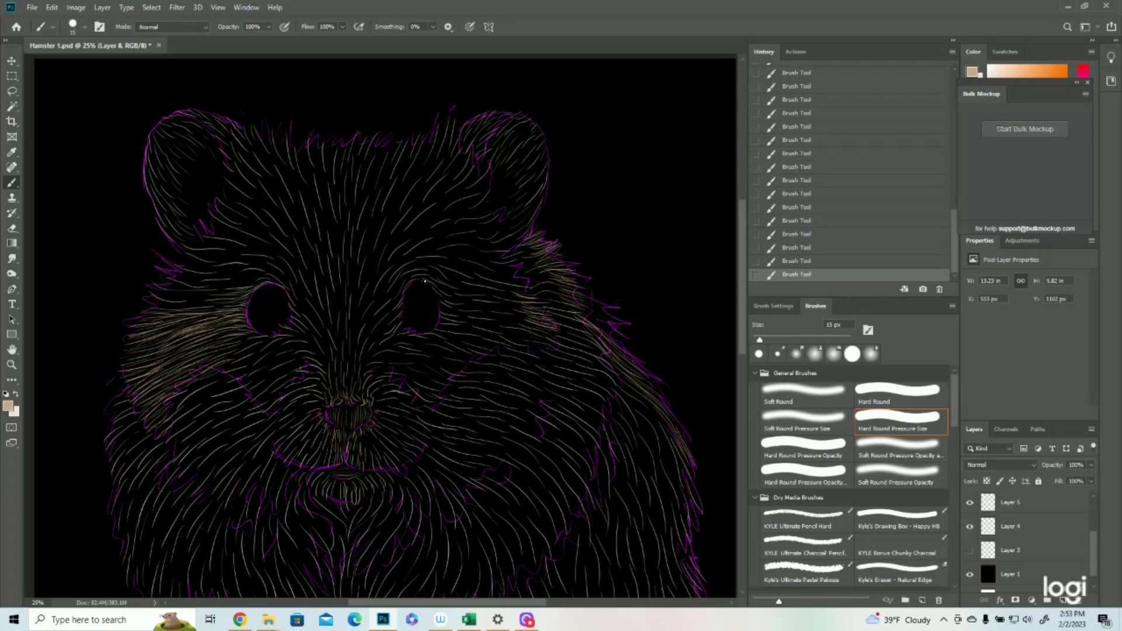
{"action": "mouse_move", "coordinate": [442, 294]}
{"action": "left_mouse_down"}
{"action": "mouse_move", "coordinate": [432, 287]}
{"action": "mouse_move", "coordinate": [456, 318]}
{"action": "left_mouse_up"}
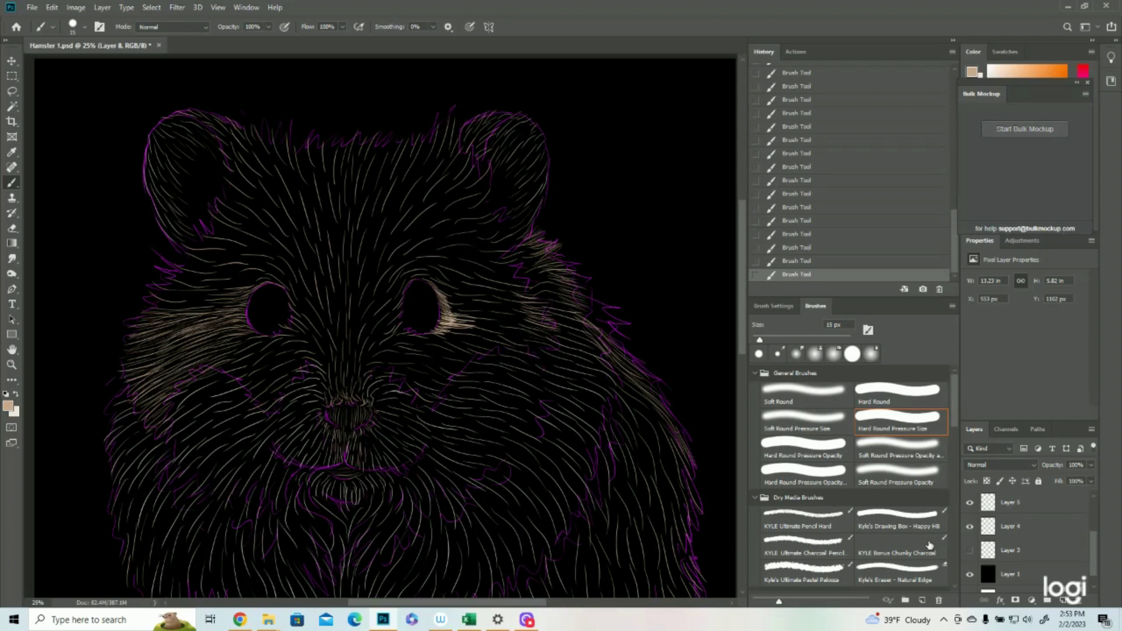
{"action": "left_click", "coordinate": [970, 526]}
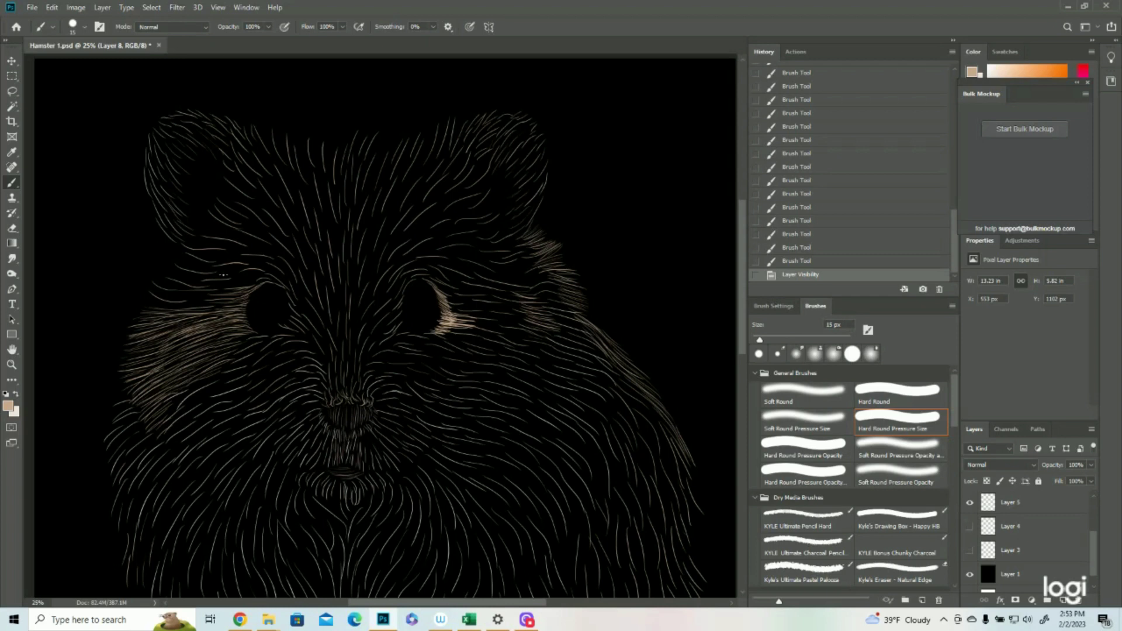
- Fill the temple between the left eye and the left ear with tan strokes fanning outward
{"action": "left_click_drag", "start_coordinate": [151, 302], "coordinate": [178, 303]}
{"action": "left_click_drag", "start_coordinate": [169, 301], "coordinate": [215, 306]}
{"action": "left_click_drag", "start_coordinate": [166, 302], "coordinate": [237, 307]}
{"action": "mouse_move", "coordinate": [205, 302]}
{"action": "left_mouse_down"}
{"action": "mouse_move", "coordinate": [233, 304]}
{"action": "mouse_move", "coordinate": [215, 303]}
{"action": "left_mouse_up"}
{"action": "left_click_drag", "start_coordinate": [152, 295], "coordinate": [212, 296]}
{"action": "left_click_drag", "start_coordinate": [158, 288], "coordinate": [208, 296]}
{"action": "left_click_drag", "start_coordinate": [187, 294], "coordinate": [226, 297]}
{"action": "left_click_drag", "start_coordinate": [160, 283], "coordinate": [192, 289]}
{"action": "mouse_move", "coordinate": [153, 279]}
{"action": "left_mouse_down"}
{"action": "mouse_move", "coordinate": [186, 286]}
{"action": "mouse_move", "coordinate": [224, 270]}
{"action": "mouse_move", "coordinate": [233, 290]}
{"action": "mouse_move", "coordinate": [258, 280]}
{"action": "mouse_move", "coordinate": [204, 265]}
{"action": "mouse_move", "coordinate": [239, 252]}
{"action": "mouse_move", "coordinate": [228, 247]}
{"action": "mouse_move", "coordinate": [231, 262]}
{"action": "left_mouse_up"}
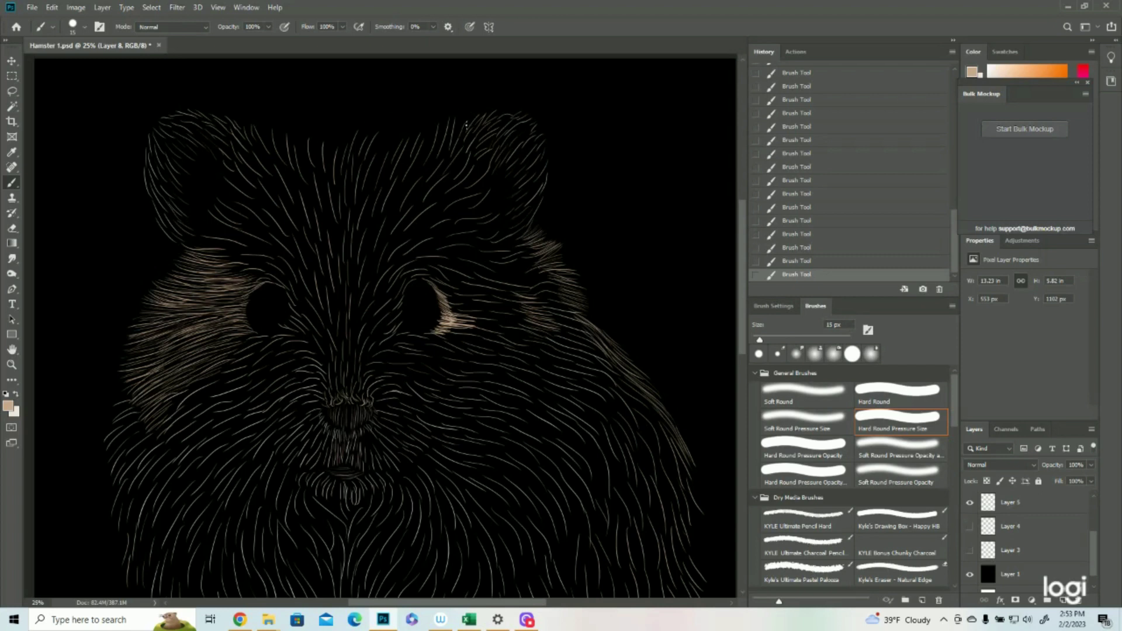
- Paint a dense row of short tan strokes along the top of the head between the two ears
{"action": "left_click_drag", "start_coordinate": [466, 127], "coordinate": [482, 117]}
{"action": "mouse_move", "coordinate": [418, 167]}
{"action": "left_mouse_down"}
{"action": "mouse_move", "coordinate": [458, 121]}
{"action": "mouse_move", "coordinate": [391, 147]}
{"action": "mouse_move", "coordinate": [353, 135]}
{"action": "left_mouse_up"}
{"action": "left_click_drag", "start_coordinate": [341, 166], "coordinate": [344, 134]}
{"action": "left_click_drag", "start_coordinate": [289, 160], "coordinate": [283, 136]}
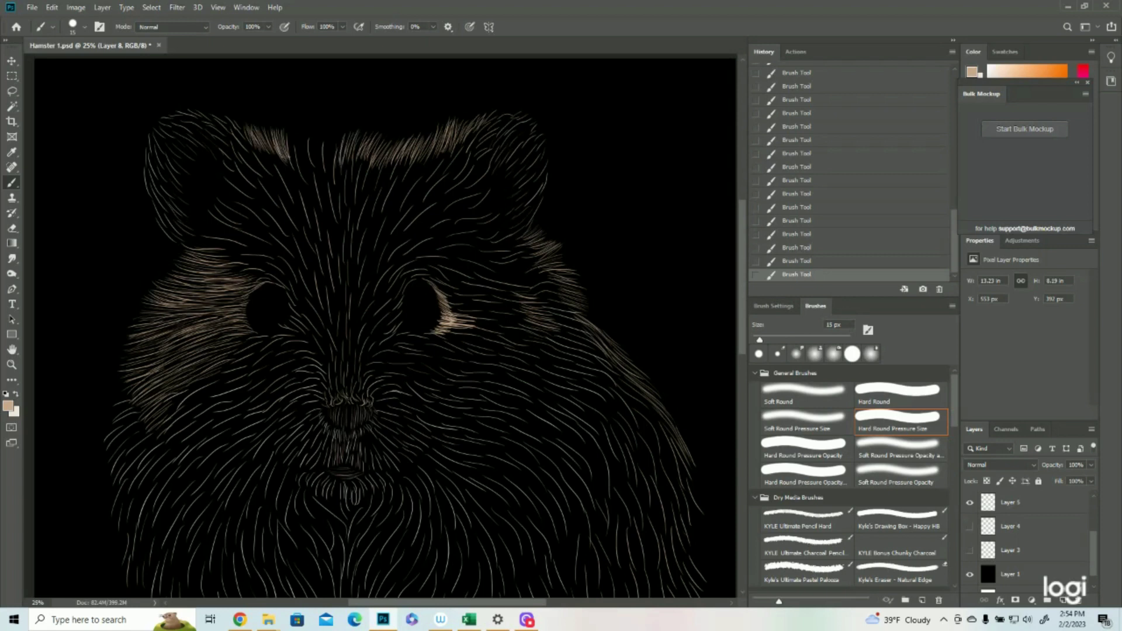
{"action": "mouse_move", "coordinate": [341, 164]}
{"action": "left_mouse_down"}
{"action": "mouse_move", "coordinate": [345, 133]}
{"action": "mouse_move", "coordinate": [293, 134]}
{"action": "left_mouse_up"}
{"action": "mouse_move", "coordinate": [290, 139]}
{"action": "left_mouse_down"}
{"action": "mouse_move", "coordinate": [296, 163]}
{"action": "mouse_move", "coordinate": [353, 160]}
{"action": "left_mouse_up"}
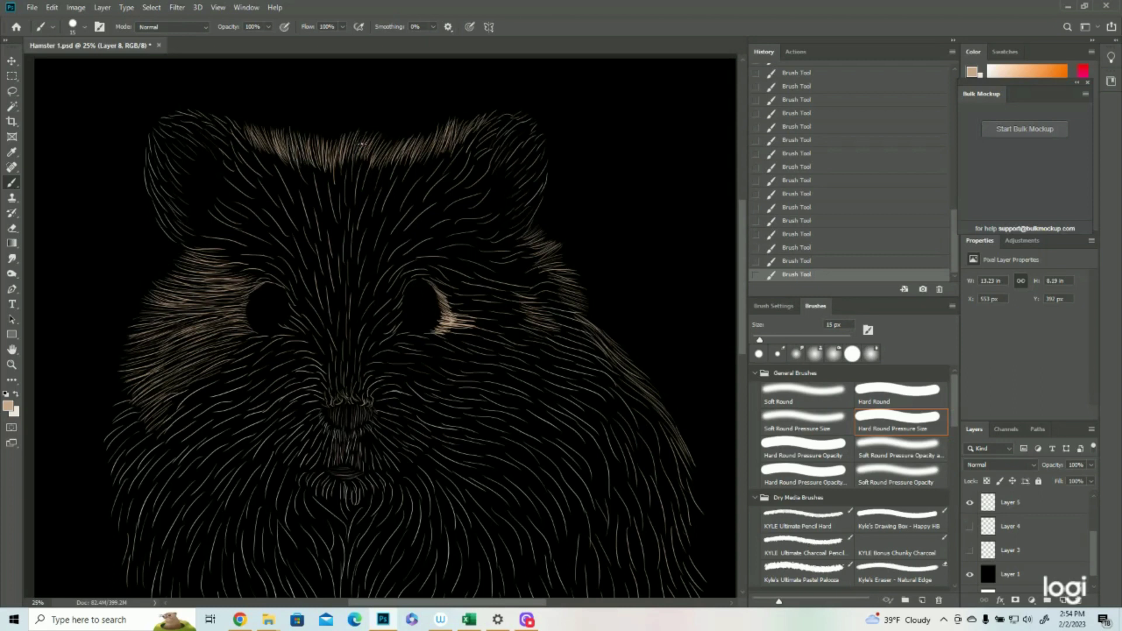
- Paint tan strokes down the left side of the body, from below the cheek along the outline to mid-body
{"action": "left_click", "coordinate": [9, 363]}
{"action": "left_click_drag", "start_coordinate": [265, 313], "coordinate": [216, 310]}
{"action": "left_click_drag", "start_coordinate": [263, 405], "coordinate": [386, 365]}
{"action": "key", "text": "b"}
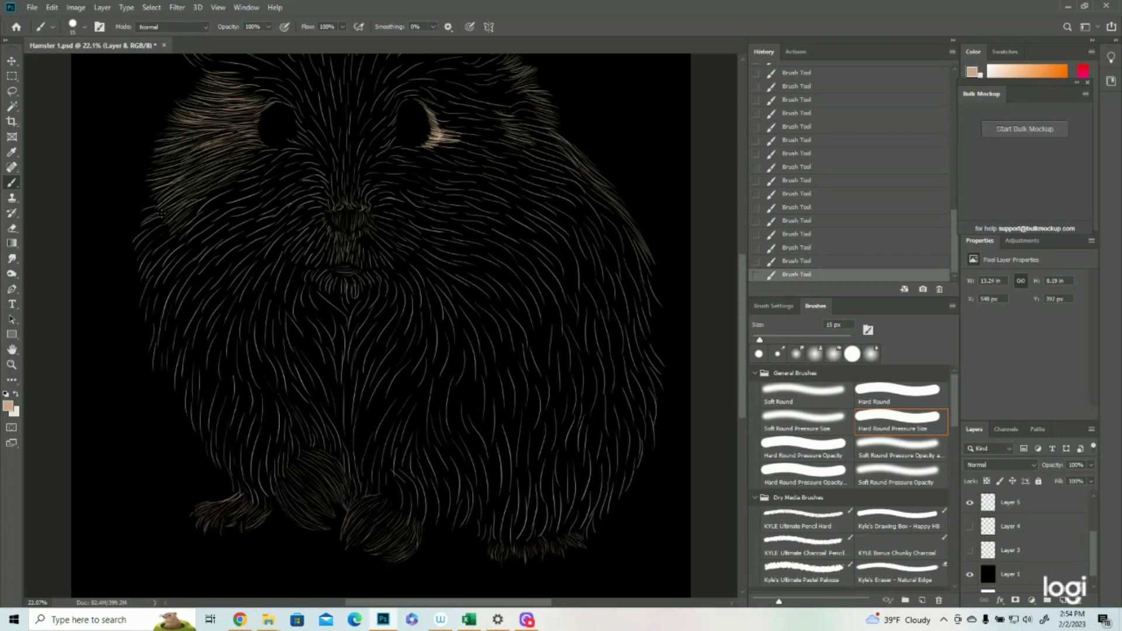
{"action": "left_click_drag", "start_coordinate": [158, 207], "coordinate": [139, 223]}
{"action": "mouse_move", "coordinate": [153, 285]}
{"action": "left_mouse_down"}
{"action": "mouse_move", "coordinate": [144, 258]}
{"action": "mouse_move", "coordinate": [160, 255]}
{"action": "mouse_move", "coordinate": [142, 315]}
{"action": "mouse_move", "coordinate": [153, 299]}
{"action": "left_mouse_up"}
{"action": "mouse_move", "coordinate": [158, 351]}
{"action": "left_mouse_down"}
{"action": "mouse_move", "coordinate": [165, 286]}
{"action": "mouse_move", "coordinate": [158, 336]}
{"action": "mouse_move", "coordinate": [174, 336]}
{"action": "mouse_move", "coordinate": [166, 302]}
{"action": "mouse_move", "coordinate": [160, 362]}
{"action": "mouse_move", "coordinate": [158, 341]}
{"action": "mouse_move", "coordinate": [174, 301]}
{"action": "mouse_move", "coordinate": [167, 374]}
{"action": "left_mouse_up"}
{"action": "left_click_drag", "start_coordinate": [174, 321], "coordinate": [164, 379]}
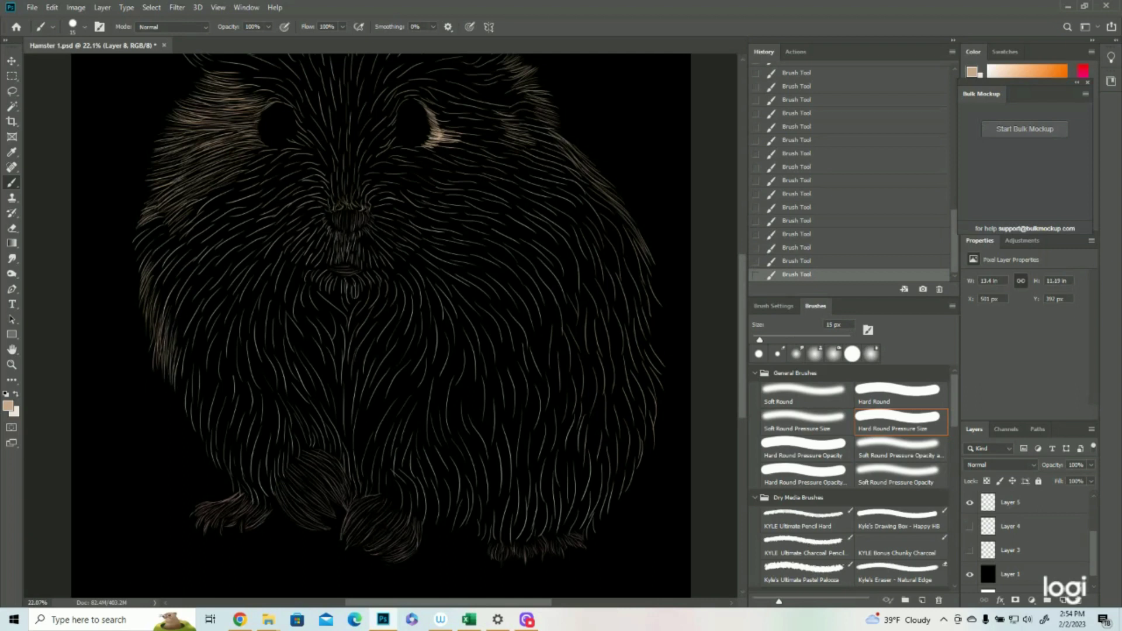
- Paint a curved band of tan strokes down the inside of the right flank toward the haunch
{"action": "scroll", "coordinate": [190, 358], "scroll_direction": "up", "scroll_amount": 2}
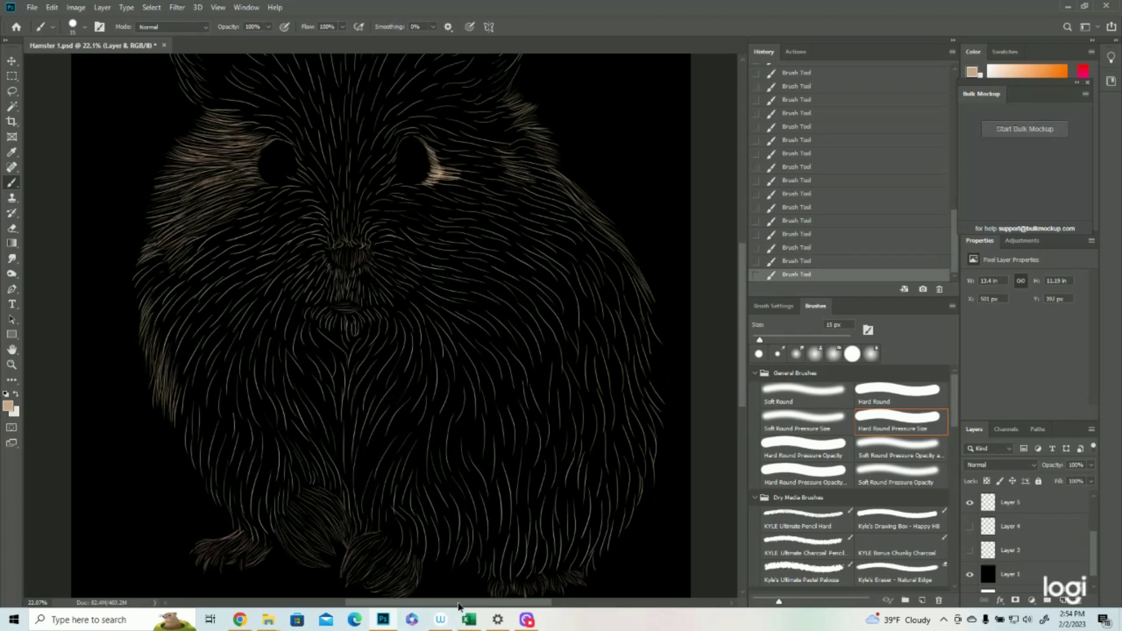
{"action": "left_click_drag", "start_coordinate": [457, 603], "coordinate": [500, 605]}
{"action": "mouse_move", "coordinate": [496, 358]}
{"action": "left_mouse_down"}
{"action": "mouse_move", "coordinate": [501, 422]}
{"action": "mouse_move", "coordinate": [487, 397]}
{"action": "mouse_move", "coordinate": [484, 425]}
{"action": "mouse_move", "coordinate": [482, 377]}
{"action": "mouse_move", "coordinate": [500, 419]}
{"action": "mouse_move", "coordinate": [478, 385]}
{"action": "mouse_move", "coordinate": [492, 439]}
{"action": "mouse_move", "coordinate": [472, 400]}
{"action": "mouse_move", "coordinate": [472, 457]}
{"action": "left_mouse_up"}
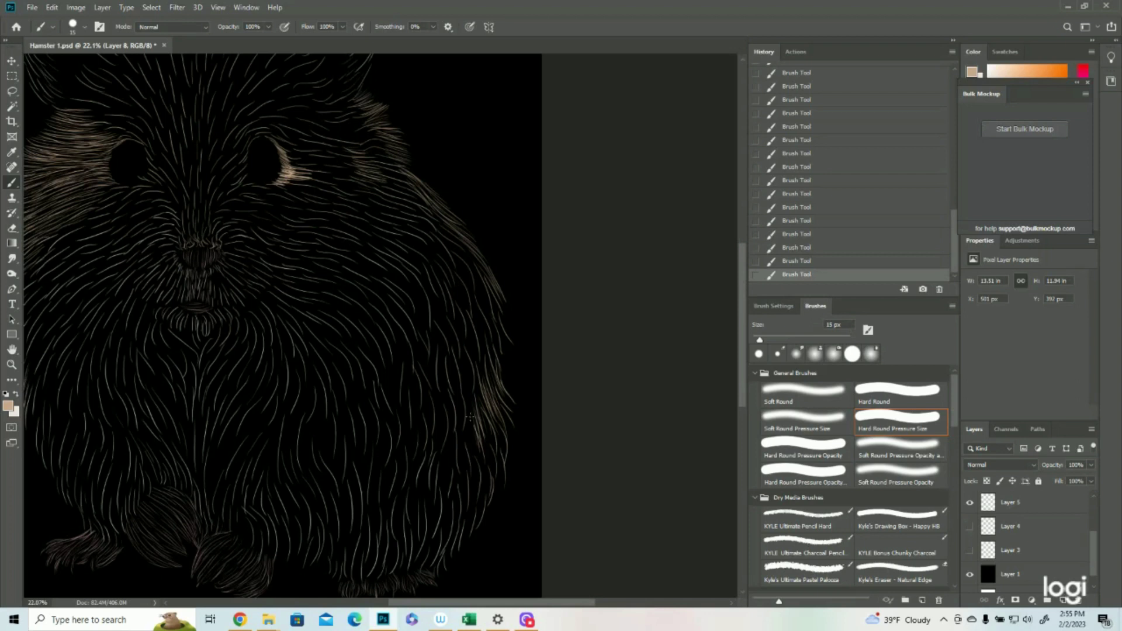
{"action": "mouse_move", "coordinate": [470, 409]}
{"action": "left_mouse_down"}
{"action": "mouse_move", "coordinate": [468, 459]}
{"action": "mouse_move", "coordinate": [462, 414]}
{"action": "mouse_move", "coordinate": [452, 473]}
{"action": "left_mouse_up"}
{"action": "left_click_drag", "start_coordinate": [452, 433], "coordinate": [441, 485]}
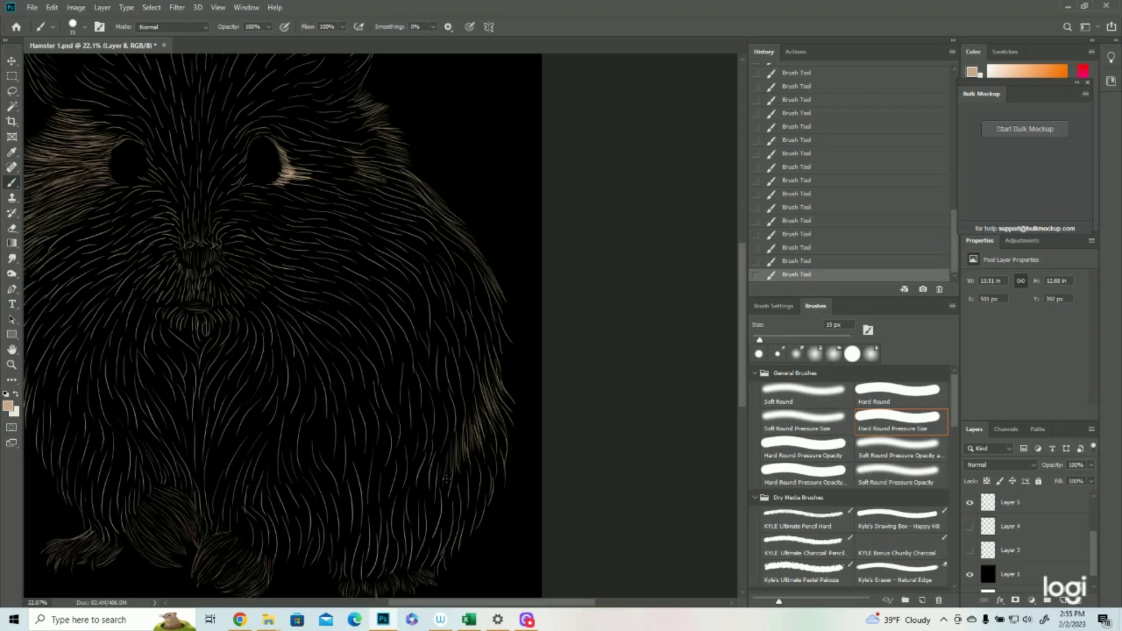
- Add tan strokes along the outer outline of the right flank, from the back down to the lower haunch
{"action": "left_click_drag", "start_coordinate": [507, 417], "coordinate": [497, 396]}
{"action": "mouse_move", "coordinate": [505, 459]}
{"action": "left_mouse_down"}
{"action": "mouse_move", "coordinate": [496, 431]}
{"action": "mouse_move", "coordinate": [487, 508]}
{"action": "mouse_move", "coordinate": [460, 539]}
{"action": "left_mouse_up"}
{"action": "left_click_drag", "start_coordinate": [481, 472], "coordinate": [474, 517]}
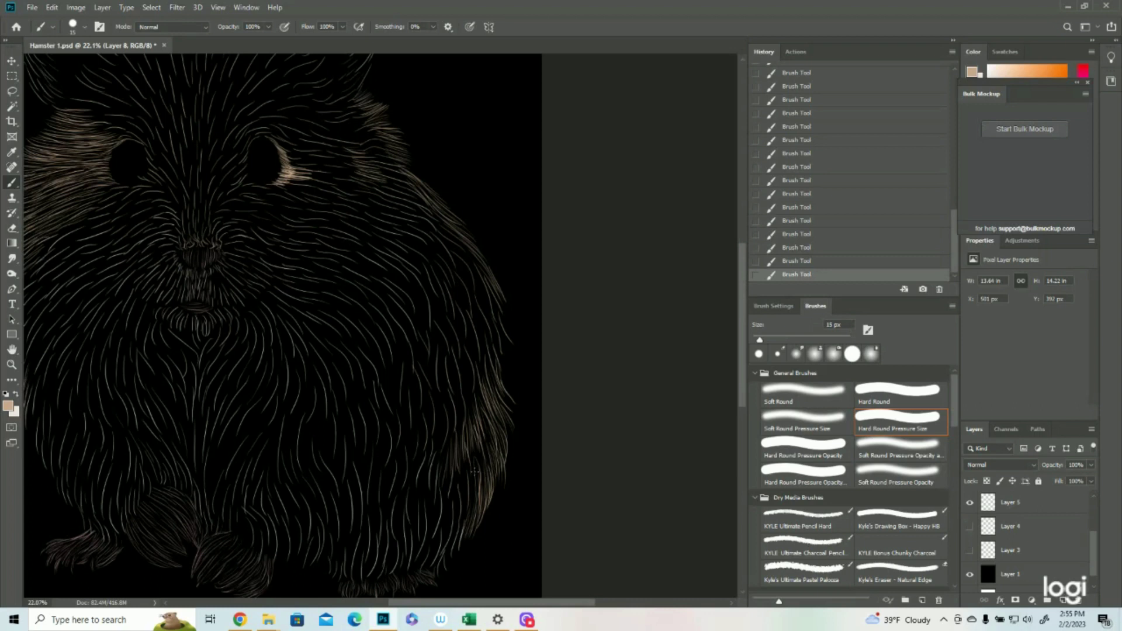
{"action": "left_click_drag", "start_coordinate": [489, 333], "coordinate": [496, 372]}
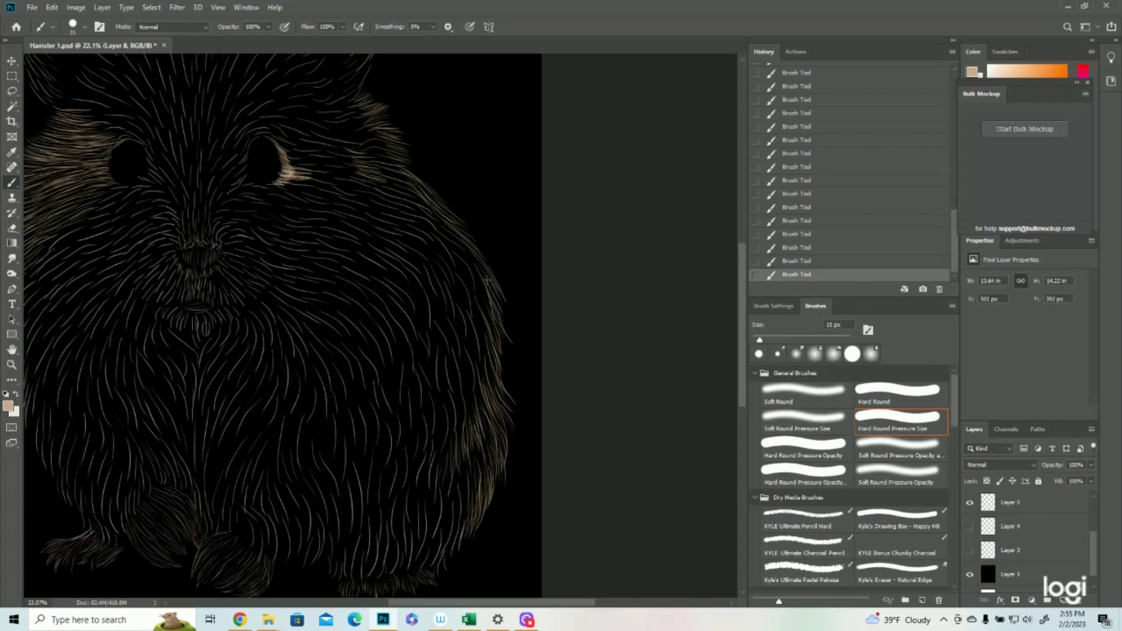
{"action": "left_click_drag", "start_coordinate": [486, 329], "coordinate": [495, 359]}
- Paint tan strokes along the left ear's inner edge and top, and across the cheek below the left eye toward the nose
{"action": "left_click", "coordinate": [12, 365]}
{"action": "left_click_drag", "start_coordinate": [349, 361], "coordinate": [314, 363]}
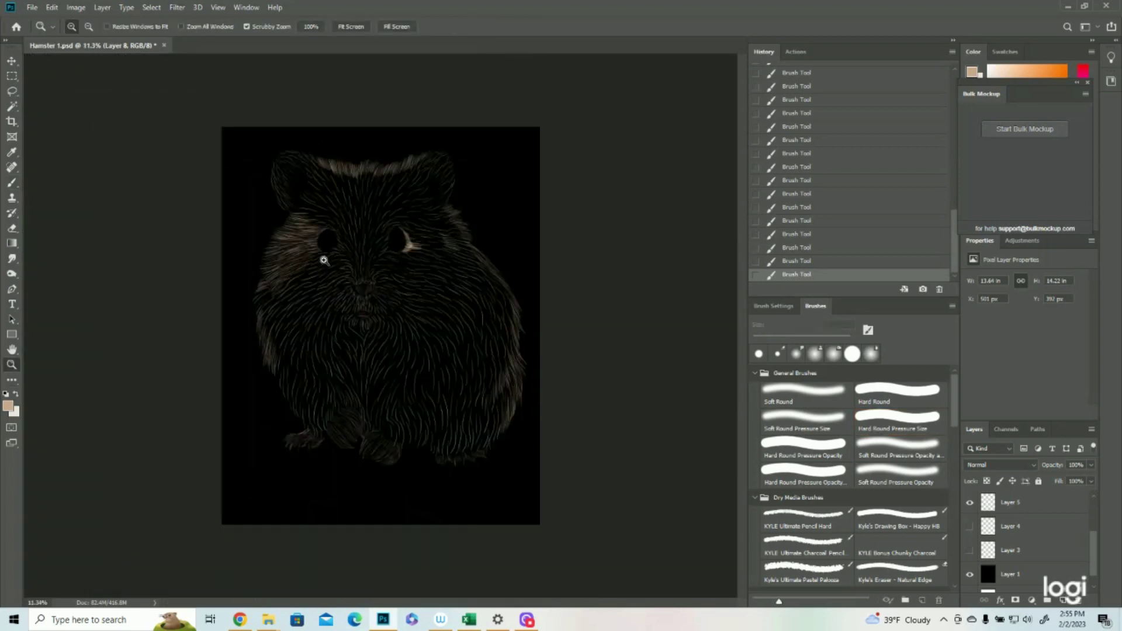
{"action": "left_click_drag", "start_coordinate": [329, 233], "coordinate": [343, 234]}
{"action": "scroll", "coordinate": [283, 142], "scroll_direction": "up", "scroll_amount": 3}
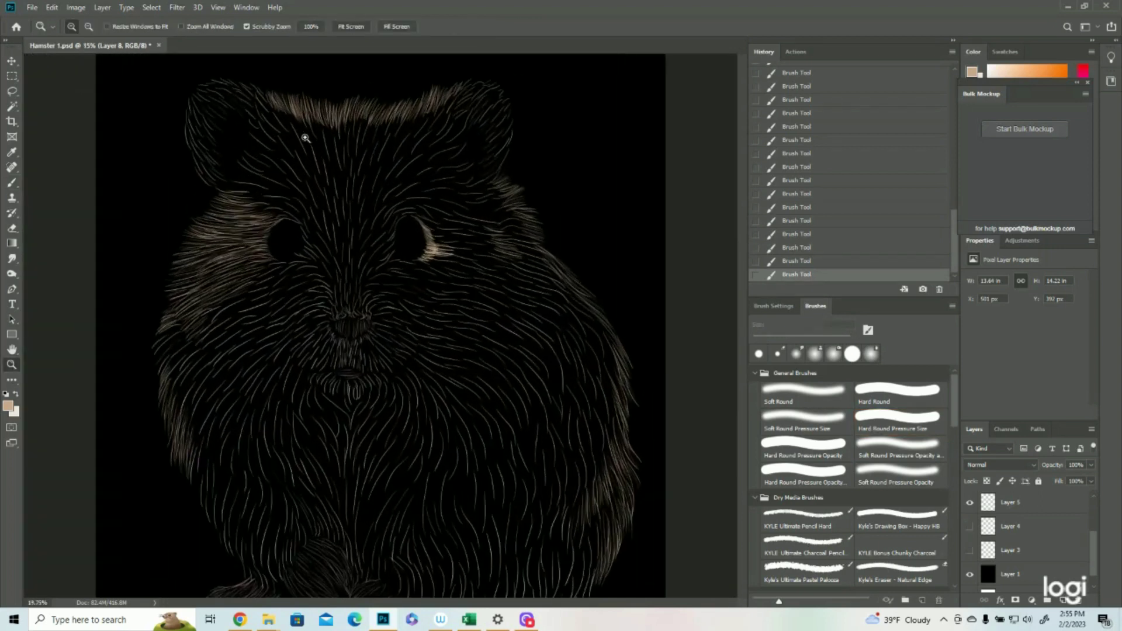
{"action": "left_click", "coordinate": [12, 182]}
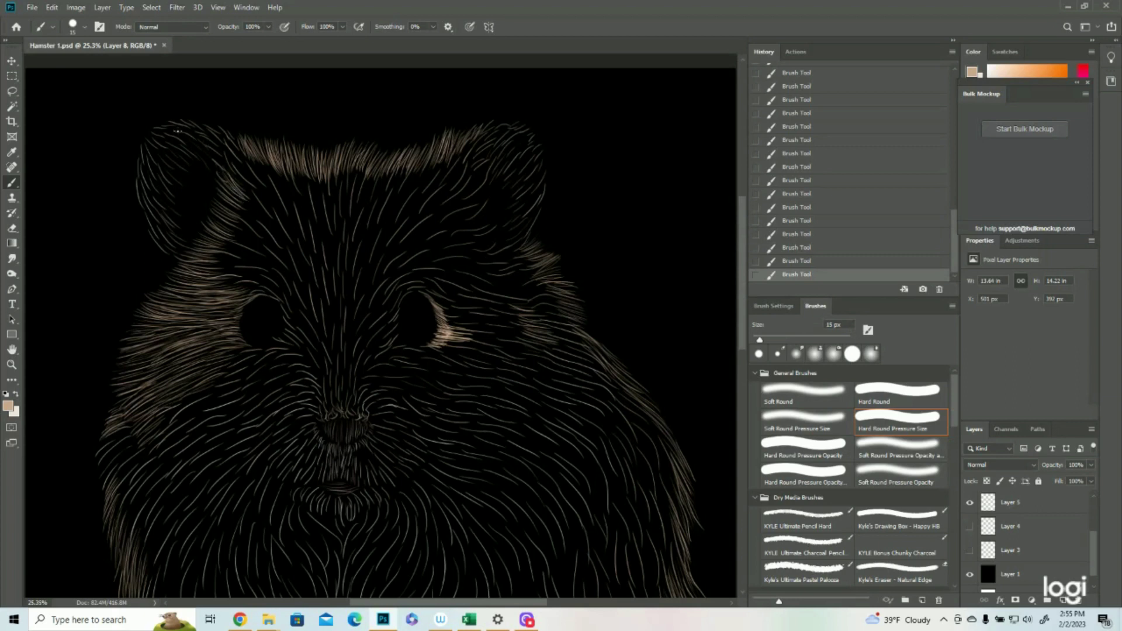
{"action": "left_click_drag", "start_coordinate": [175, 126], "coordinate": [213, 148]}
{"action": "left_click_drag", "start_coordinate": [218, 136], "coordinate": [187, 121]}
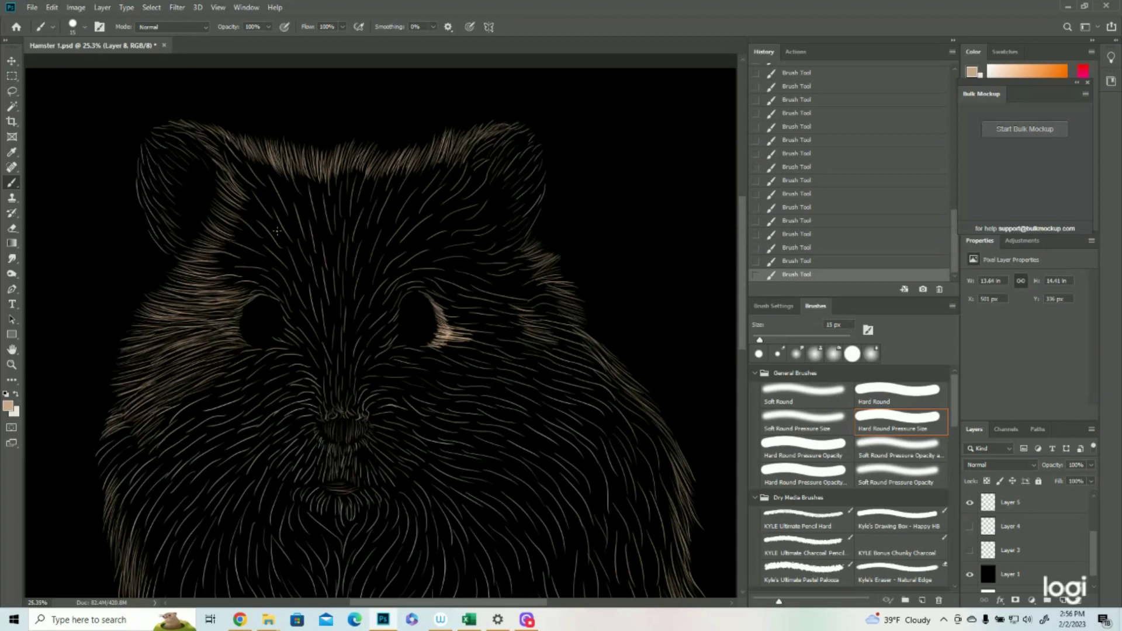
{"action": "scroll", "coordinate": [280, 228], "scroll_direction": "down", "scroll_amount": 2}
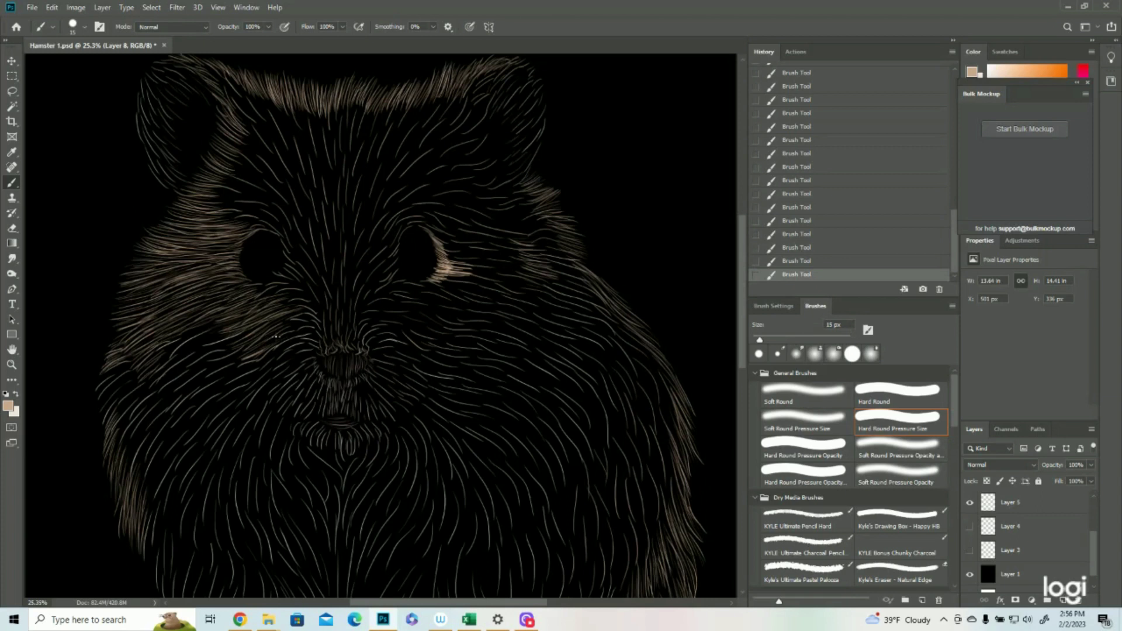
- Show the purple sketch on Layer 4 as a guide and add tan strokes along the middle of the right flank's outer outline
{"action": "left_click", "coordinate": [11, 364]}
{"action": "left_click_drag", "start_coordinate": [498, 339], "coordinate": [452, 328]}
{"action": "key", "text": "ctrl+plus"}
{"action": "key", "text": "ctrl+plus"}
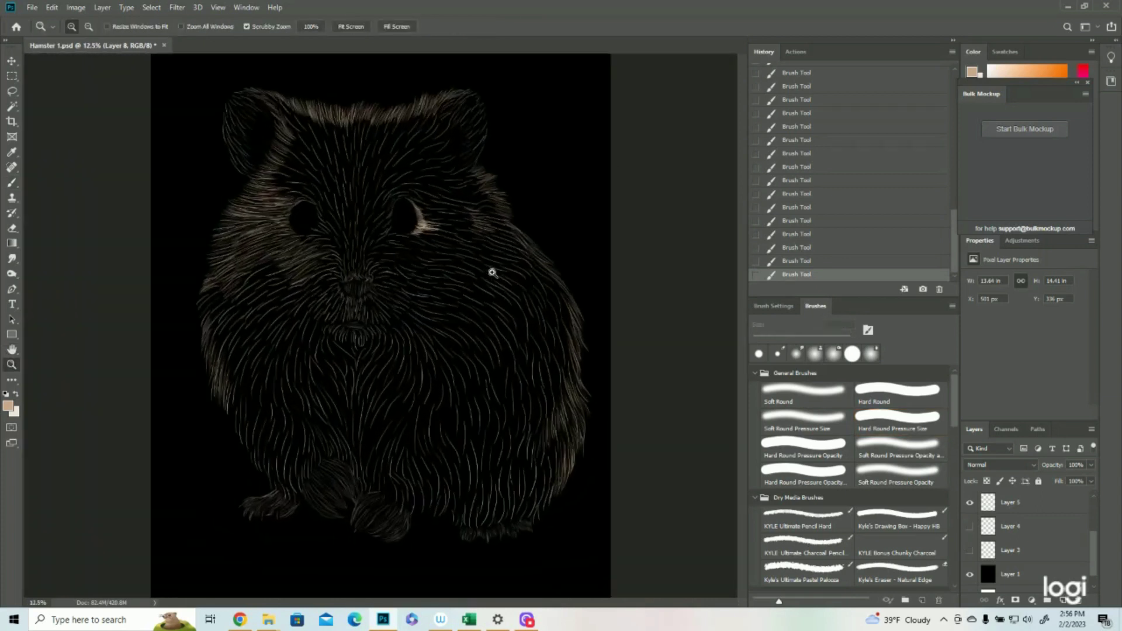
{"action": "left_click", "coordinate": [970, 527]}
{"action": "mouse_move", "coordinate": [609, 303]}
{"action": "left_mouse_down"}
{"action": "mouse_move", "coordinate": [645, 310]}
{"action": "mouse_move", "coordinate": [631, 307]}
{"action": "left_mouse_up"}
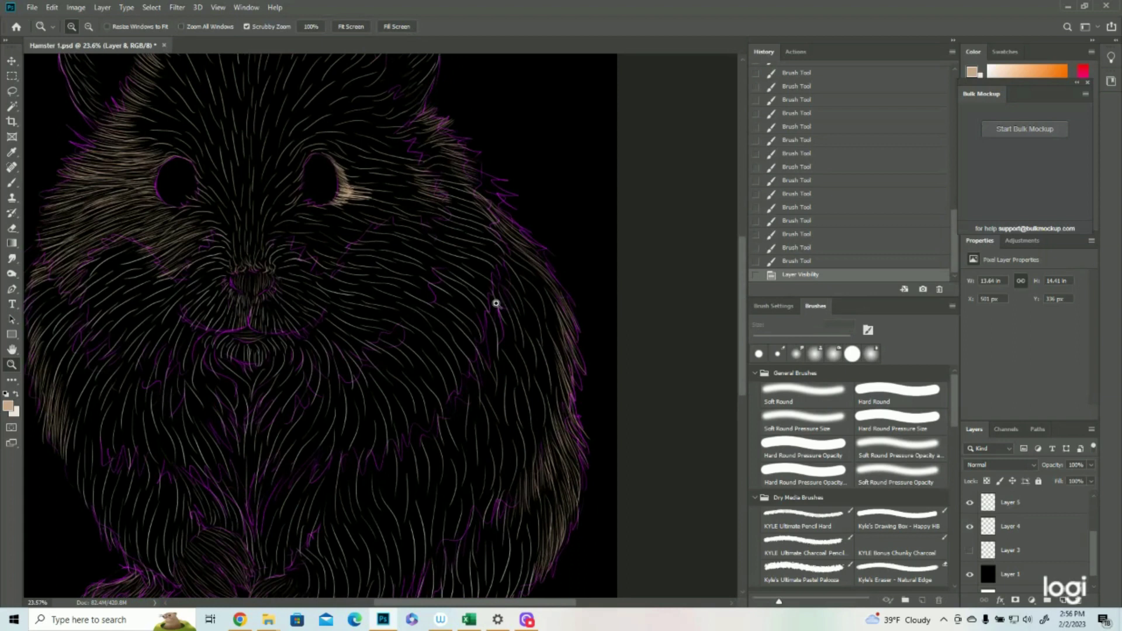
{"action": "left_click", "coordinate": [11, 184]}
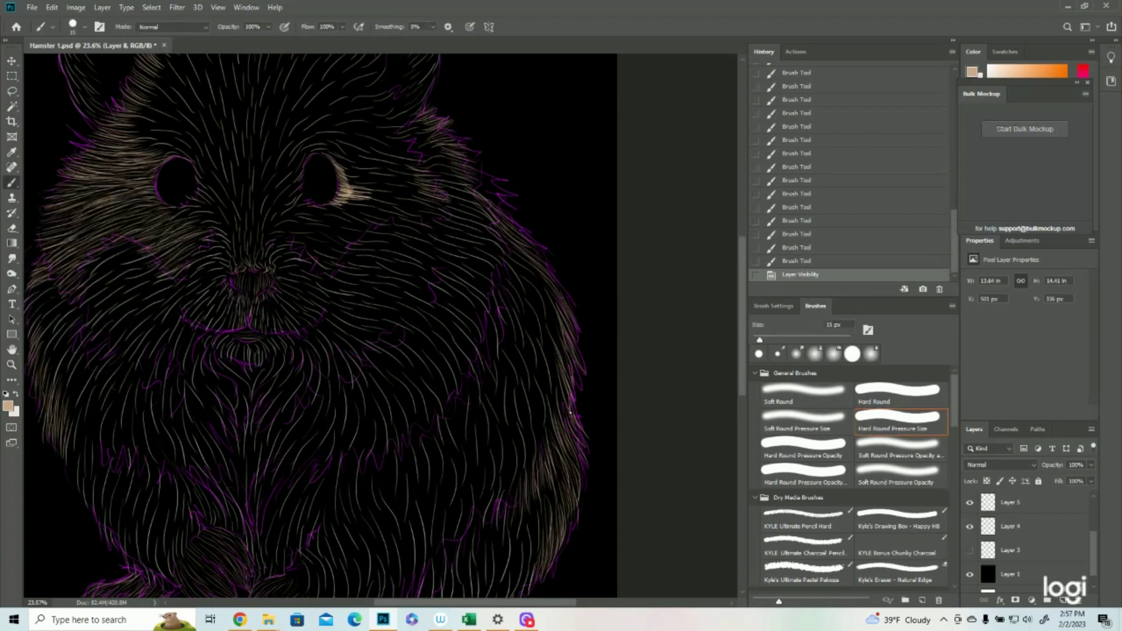
{"action": "left_click_drag", "start_coordinate": [566, 409], "coordinate": [569, 421]}
{"action": "left_click_drag", "start_coordinate": [555, 375], "coordinate": [563, 403]}
{"action": "left_click_drag", "start_coordinate": [558, 373], "coordinate": [571, 439]}
{"action": "mouse_move", "coordinate": [556, 409]}
{"action": "left_mouse_down"}
{"action": "mouse_move", "coordinate": [565, 439]}
{"action": "mouse_move", "coordinate": [555, 430]}
{"action": "mouse_move", "coordinate": [556, 456]}
{"action": "mouse_move", "coordinate": [540, 467]}
{"action": "left_mouse_up"}
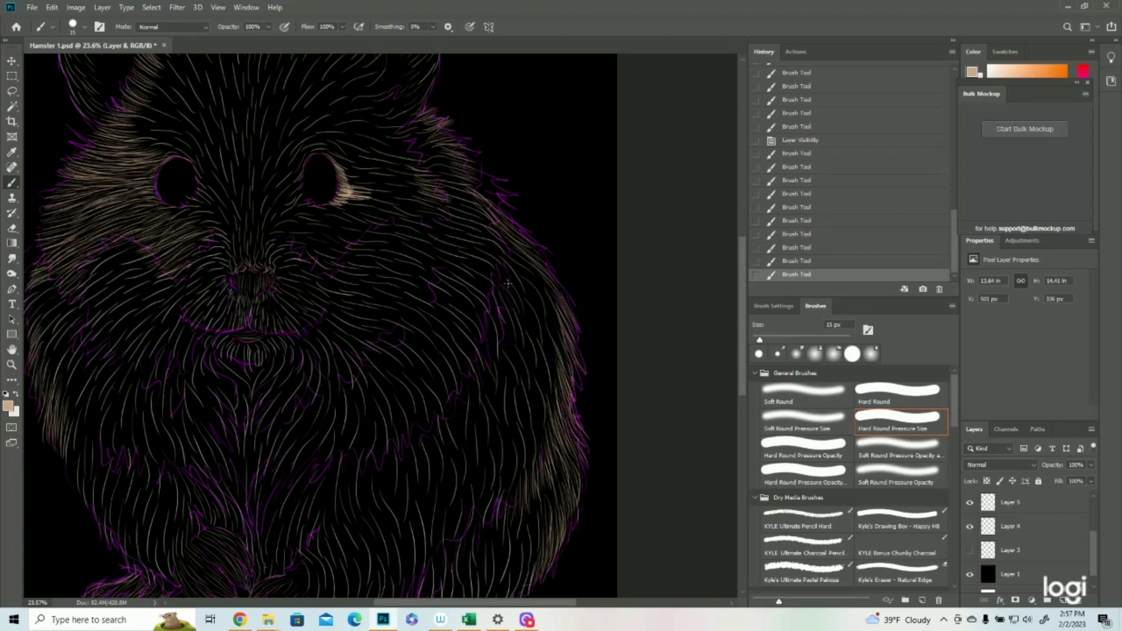
- Add tan strokes down the inner edge of the right flank below the shoulder, and hide the purple sketch layer
{"action": "left_click_drag", "start_coordinate": [503, 265], "coordinate": [518, 292]}
{"action": "left_click_drag", "start_coordinate": [500, 264], "coordinate": [509, 290]}
{"action": "mouse_move", "coordinate": [493, 264]}
{"action": "left_mouse_down"}
{"action": "mouse_move", "coordinate": [520, 319]}
{"action": "mouse_move", "coordinate": [501, 277]}
{"action": "mouse_move", "coordinate": [512, 338]}
{"action": "mouse_move", "coordinate": [498, 299]}
{"action": "mouse_move", "coordinate": [509, 360]}
{"action": "mouse_move", "coordinate": [494, 314]}
{"action": "mouse_move", "coordinate": [498, 373]}
{"action": "left_mouse_up"}
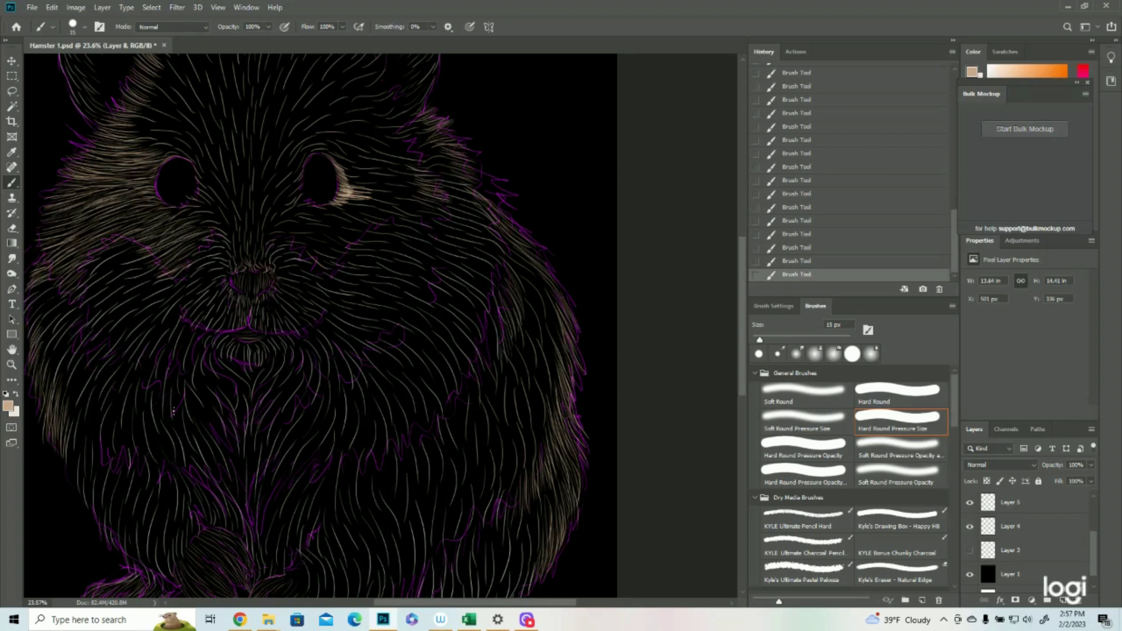
{"action": "left_click", "coordinate": [12, 364]}
{"action": "left_click_drag", "start_coordinate": [394, 337], "coordinate": [363, 338]}
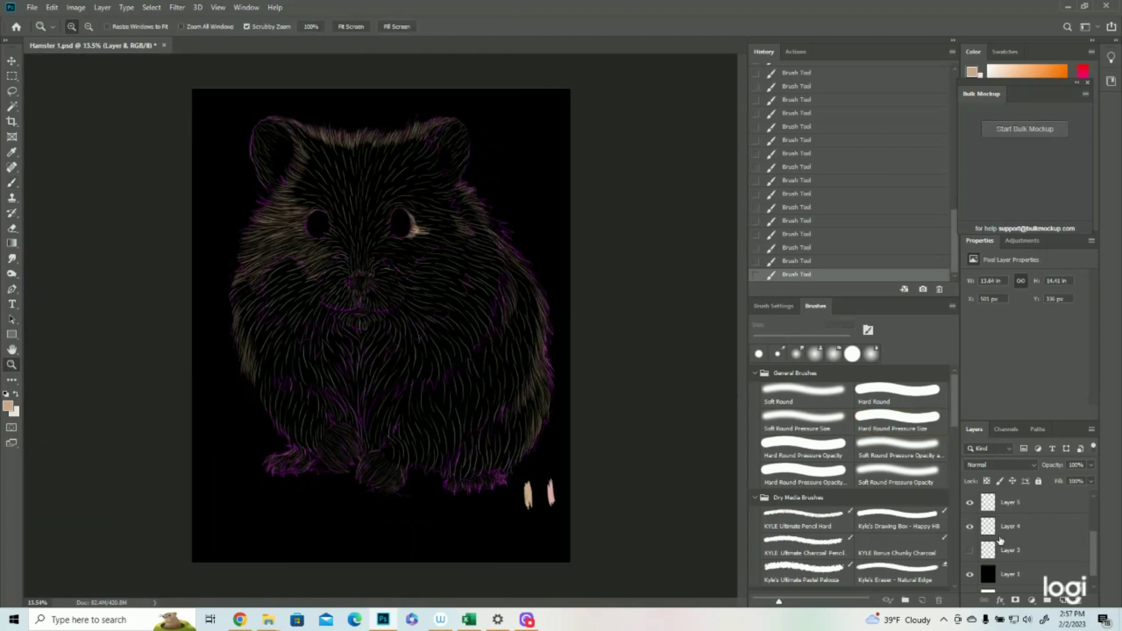
{"action": "left_click", "coordinate": [969, 526]}
- Paint a dense patch of short tan strokes at the top of the forehead, just right of centre
{"action": "left_click", "coordinate": [477, 187]}
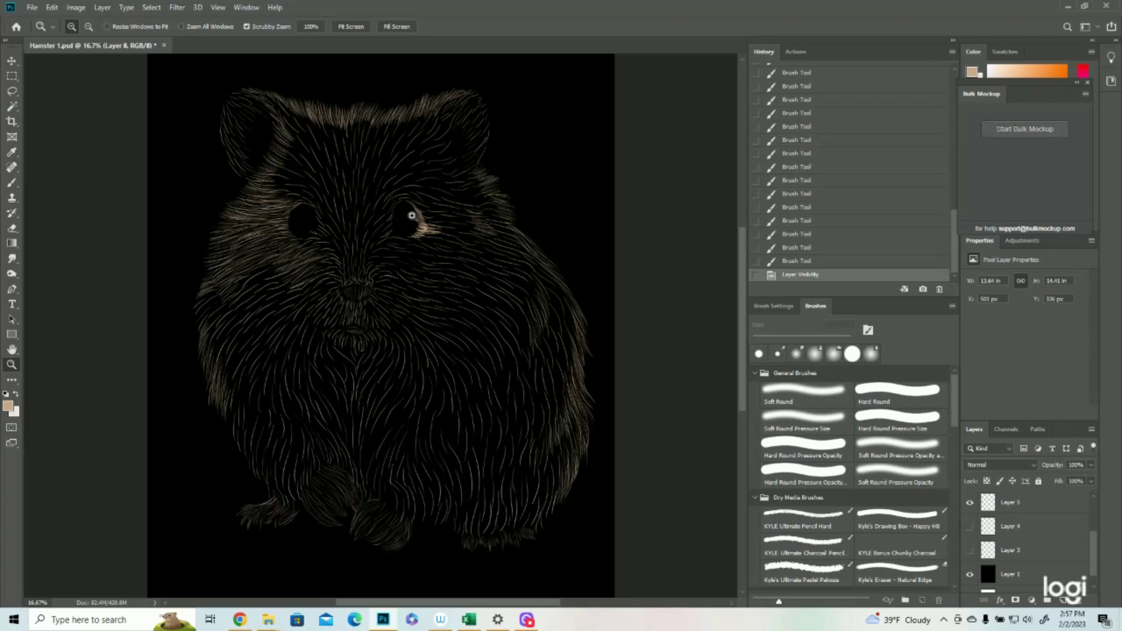
{"action": "left_click", "coordinate": [405, 190]}
{"action": "left_click", "coordinate": [404, 190]}
{"action": "left_click", "coordinate": [11, 183]}
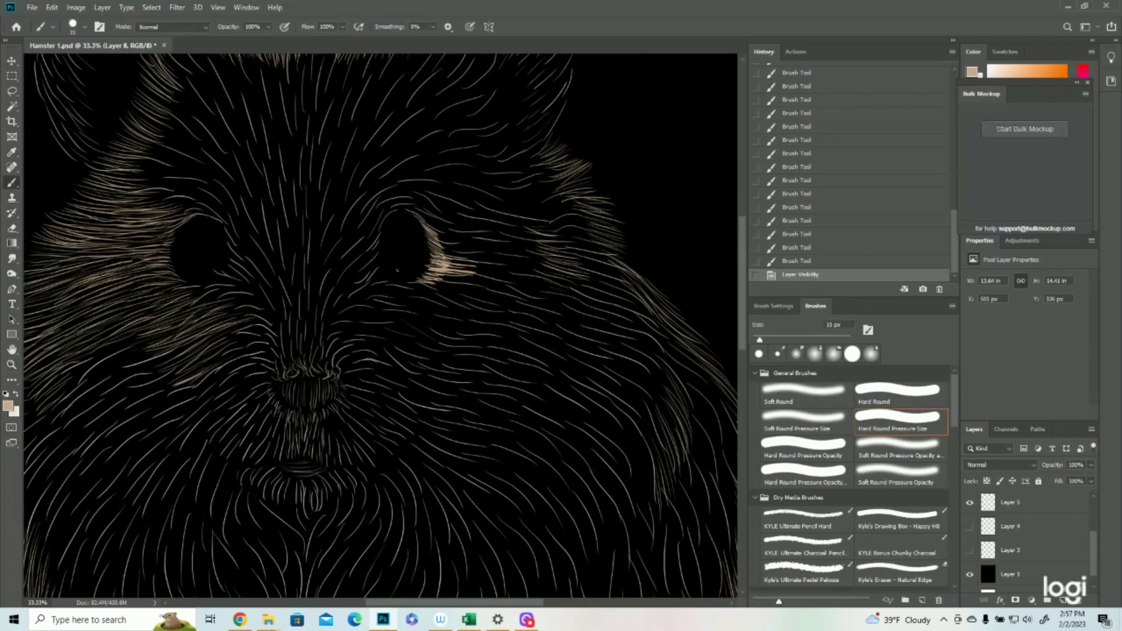
{"action": "scroll", "coordinate": [384, 262], "scroll_direction": "up", "scroll_amount": 3}
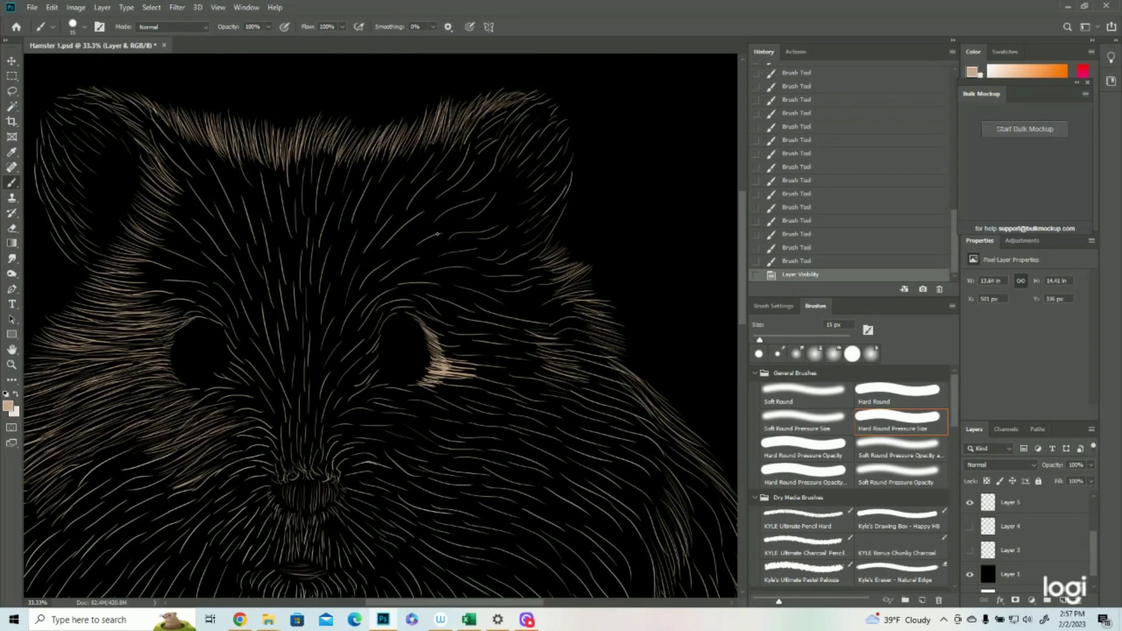
{"action": "left_click_drag", "start_coordinate": [374, 187], "coordinate": [392, 151]}
{"action": "left_click_drag", "start_coordinate": [377, 181], "coordinate": [393, 149]}
{"action": "left_click_drag", "start_coordinate": [379, 178], "coordinate": [393, 149]}
{"action": "left_click_drag", "start_coordinate": [375, 183], "coordinate": [393, 141]}
{"action": "mouse_move", "coordinate": [374, 181]}
{"action": "left_mouse_down"}
{"action": "mouse_move", "coordinate": [393, 144]}
{"action": "mouse_move", "coordinate": [386, 155]}
{"action": "left_mouse_up"}
{"action": "left_click_drag", "start_coordinate": [371, 182], "coordinate": [393, 145]}
{"action": "mouse_move", "coordinate": [372, 182]}
{"action": "left_mouse_down"}
{"action": "mouse_move", "coordinate": [395, 135]}
{"action": "mouse_move", "coordinate": [372, 153]}
{"action": "mouse_move", "coordinate": [373, 143]}
{"action": "left_mouse_up"}
{"action": "left_click_drag", "start_coordinate": [345, 198], "coordinate": [363, 143]}
{"action": "mouse_move", "coordinate": [344, 186]}
{"action": "left_mouse_down"}
{"action": "mouse_move", "coordinate": [356, 141]}
{"action": "mouse_move", "coordinate": [354, 152]}
{"action": "left_mouse_up"}
- Extend the dense tan patch down the forehead as a narrowing streak that ends in a point between the eyes
{"action": "mouse_move", "coordinate": [336, 206]}
{"action": "left_mouse_down"}
{"action": "mouse_move", "coordinate": [352, 160]}
{"action": "mouse_move", "coordinate": [348, 179]}
{"action": "mouse_move", "coordinate": [412, 140]}
{"action": "left_mouse_up"}
{"action": "mouse_move", "coordinate": [382, 195]}
{"action": "left_mouse_down"}
{"action": "mouse_move", "coordinate": [406, 141]}
{"action": "mouse_move", "coordinate": [360, 198]}
{"action": "mouse_move", "coordinate": [349, 253]}
{"action": "left_mouse_up"}
{"action": "mouse_move", "coordinate": [363, 178]}
{"action": "left_mouse_down"}
{"action": "mouse_move", "coordinate": [342, 246]}
{"action": "mouse_move", "coordinate": [330, 250]}
{"action": "left_mouse_up"}
{"action": "left_click_drag", "start_coordinate": [342, 199], "coordinate": [331, 250]}
{"action": "left_click_drag", "start_coordinate": [360, 183], "coordinate": [337, 260]}
{"action": "left_click_drag", "start_coordinate": [353, 217], "coordinate": [322, 295]}
{"action": "left_click_drag", "start_coordinate": [342, 239], "coordinate": [324, 297]}
{"action": "left_click_drag", "start_coordinate": [338, 218], "coordinate": [322, 310]}
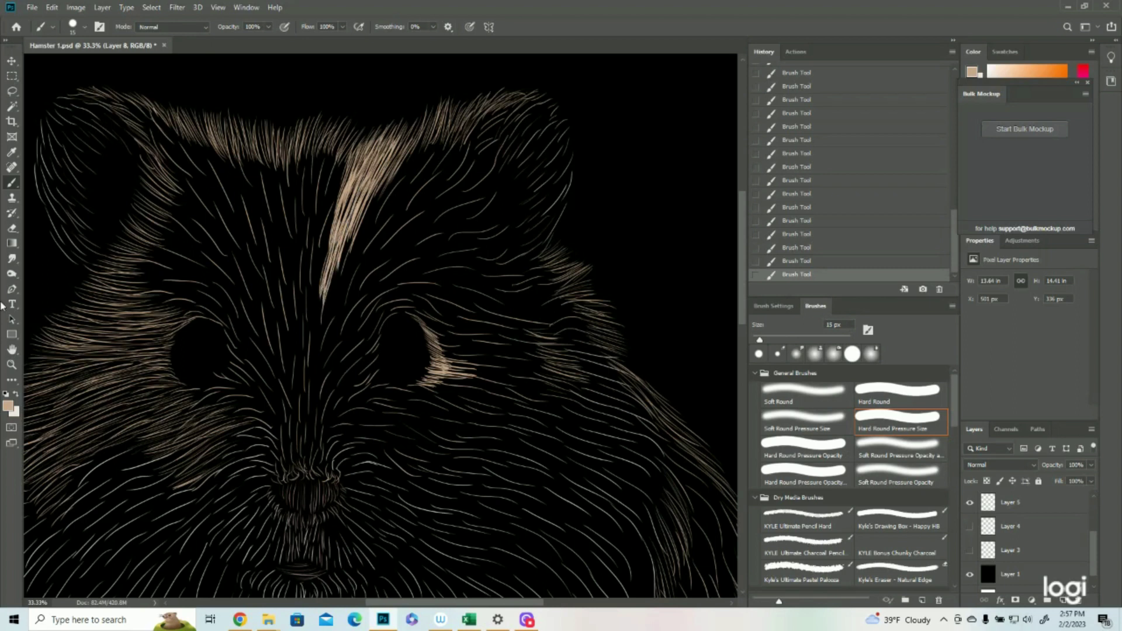
{"action": "left_click", "coordinate": [11, 365]}
{"action": "left_click_drag", "start_coordinate": [381, 349], "coordinate": [319, 347]}
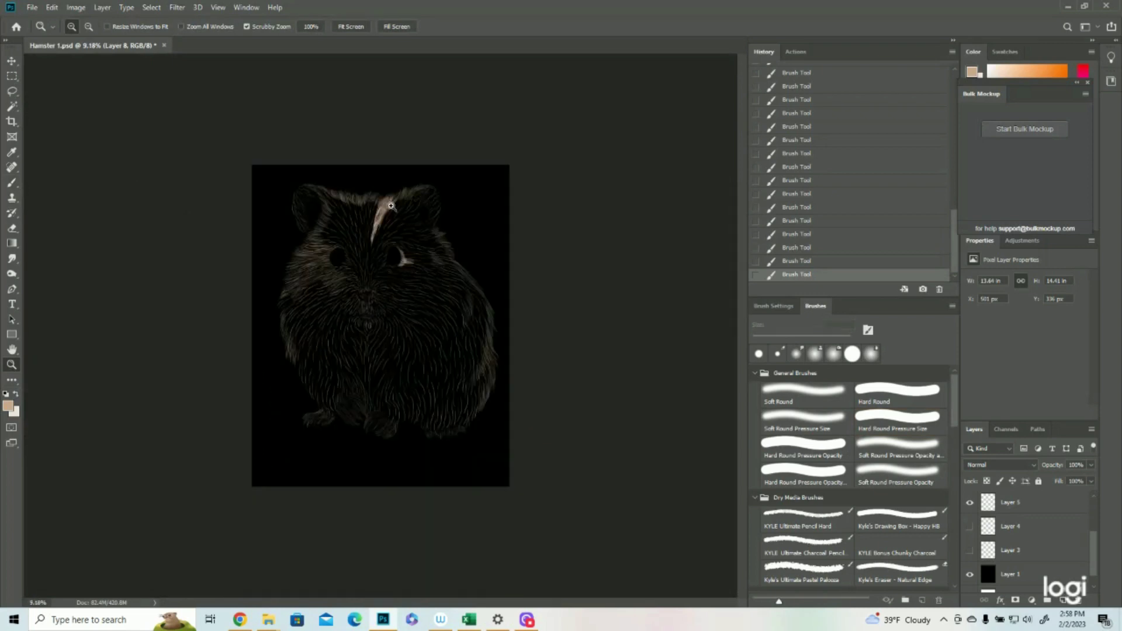
{"action": "key", "text": "ctrl+plus"}
{"action": "key", "text": "ctrl+plus"}
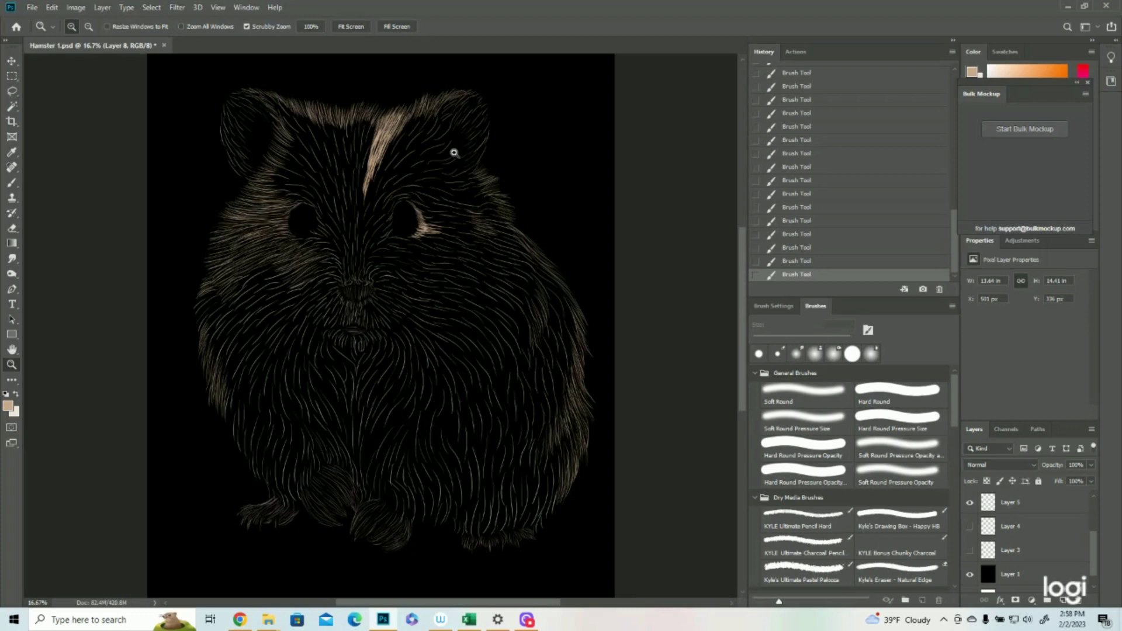
- Fill the top of the head between both ears with dense tan strokes
{"action": "left_click", "coordinate": [377, 111]}
{"action": "key", "text": "b"}
{"action": "left_click_drag", "start_coordinate": [434, 175], "coordinate": [461, 120]}
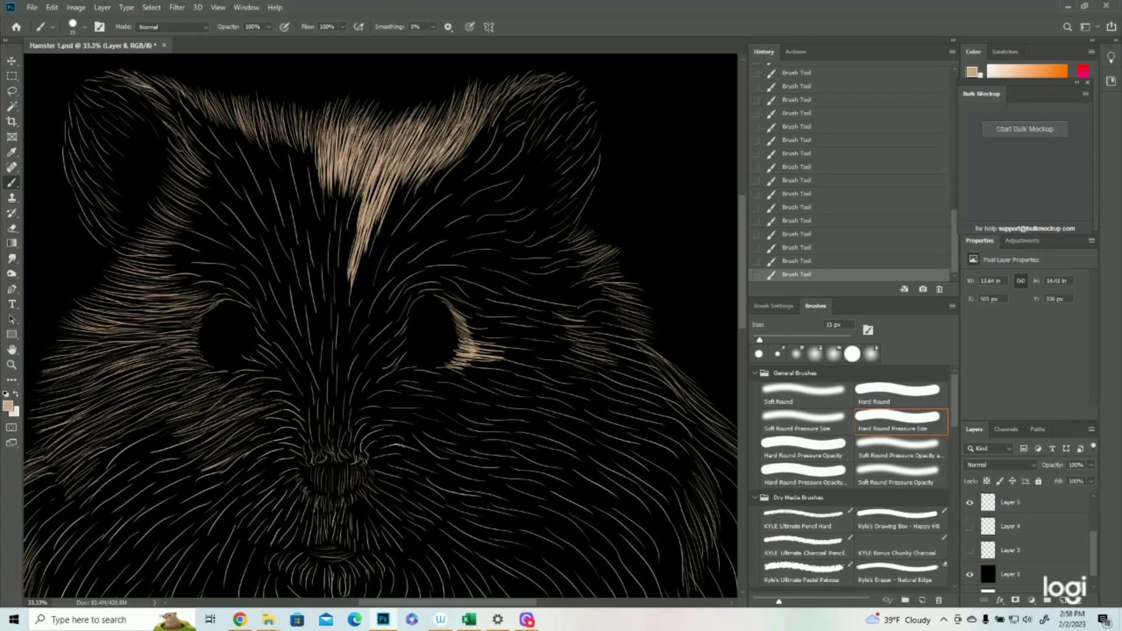
{"action": "left_click_drag", "start_coordinate": [204, 146], "coordinate": [152, 88]}
{"action": "mouse_move", "coordinate": [303, 190]}
{"action": "left_mouse_down"}
{"action": "mouse_move", "coordinate": [289, 120]}
{"action": "mouse_move", "coordinate": [263, 117]}
{"action": "left_mouse_up"}
{"action": "left_click_drag", "start_coordinate": [231, 182], "coordinate": [196, 140]}
- Paint dense tan strokes from the top of the nose up the bridge into the centre of the forehead
{"action": "left_click_drag", "start_coordinate": [309, 465], "coordinate": [305, 454]}
{"action": "mouse_move", "coordinate": [357, 465]}
{"action": "left_mouse_down"}
{"action": "mouse_move", "coordinate": [354, 444]}
{"action": "mouse_move", "coordinate": [312, 430]}
{"action": "left_mouse_up"}
{"action": "mouse_move", "coordinate": [345, 453]}
{"action": "left_mouse_down"}
{"action": "mouse_move", "coordinate": [351, 409]}
{"action": "mouse_move", "coordinate": [328, 403]}
{"action": "left_mouse_up"}
{"action": "mouse_move", "coordinate": [351, 438]}
{"action": "left_mouse_down"}
{"action": "mouse_move", "coordinate": [360, 374]}
{"action": "mouse_move", "coordinate": [334, 359]}
{"action": "left_mouse_up"}
{"action": "left_click_drag", "start_coordinate": [336, 275], "coordinate": [344, 169]}
{"action": "left_click_drag", "start_coordinate": [339, 368], "coordinate": [338, 234]}
{"action": "left_click_drag", "start_coordinate": [307, 426], "coordinate": [328, 357]}
- Fill the area between the nose bridge and the right eye, up into the right forehead, with dense tan strokes
{"action": "mouse_move", "coordinate": [363, 391]}
{"action": "left_mouse_down"}
{"action": "mouse_move", "coordinate": [403, 333]}
{"action": "mouse_move", "coordinate": [397, 344]}
{"action": "left_mouse_up"}
{"action": "left_click_drag", "start_coordinate": [350, 374], "coordinate": [403, 315]}
{"action": "left_click_drag", "start_coordinate": [374, 351], "coordinate": [418, 295]}
{"action": "left_click_drag", "start_coordinate": [402, 217], "coordinate": [447, 164]}
{"action": "left_click_drag", "start_coordinate": [368, 257], "coordinate": [418, 175]}
{"action": "left_click_drag", "start_coordinate": [351, 345], "coordinate": [398, 228]}
{"action": "left_click_drag", "start_coordinate": [359, 316], "coordinate": [397, 214]}
{"action": "mouse_move", "coordinate": [376, 321]}
{"action": "left_mouse_down"}
{"action": "mouse_move", "coordinate": [432, 272]}
{"action": "mouse_move", "coordinate": [430, 208]}
{"action": "left_mouse_up"}
- Cover the fur around and below the right eye with dense tan strokes running outward toward the cheek
{"action": "scroll", "coordinate": [317, 375], "scroll_direction": "down", "scroll_amount": 1}
{"action": "left_click_drag", "start_coordinate": [508, 336], "coordinate": [552, 344]}
{"action": "mouse_move", "coordinate": [453, 353]}
{"action": "left_mouse_down"}
{"action": "mouse_move", "coordinate": [523, 357]}
{"action": "mouse_move", "coordinate": [520, 336]}
{"action": "left_mouse_up"}
{"action": "left_click_drag", "start_coordinate": [438, 312], "coordinate": [529, 327]}
{"action": "left_click_drag", "start_coordinate": [411, 297], "coordinate": [497, 315]}
{"action": "mouse_move", "coordinate": [392, 368]}
{"action": "left_mouse_down"}
{"action": "mouse_move", "coordinate": [467, 383]}
{"action": "mouse_move", "coordinate": [523, 359]}
{"action": "left_mouse_up"}
- Fill the brow above the right eye with dense tan strokes reaching the right ear's inner edge and the side of the head
{"action": "left_click_drag", "start_coordinate": [453, 172], "coordinate": [508, 120]}
{"action": "left_click_drag", "start_coordinate": [412, 222], "coordinate": [479, 152]}
{"action": "mouse_move", "coordinate": [409, 279]}
{"action": "left_mouse_down"}
{"action": "mouse_move", "coordinate": [444, 274]}
{"action": "mouse_move", "coordinate": [464, 234]}
{"action": "left_mouse_up"}
{"action": "mouse_move", "coordinate": [406, 257]}
{"action": "left_mouse_down"}
{"action": "mouse_move", "coordinate": [473, 193]}
{"action": "mouse_move", "coordinate": [461, 219]}
{"action": "left_mouse_up"}
{"action": "left_click_drag", "start_coordinate": [418, 286], "coordinate": [597, 321]}
{"action": "left_click_drag", "start_coordinate": [526, 263], "coordinate": [575, 283]}
{"action": "left_click_drag", "start_coordinate": [452, 289], "coordinate": [561, 313]}
{"action": "mouse_move", "coordinate": [438, 272]}
{"action": "left_mouse_down"}
{"action": "mouse_move", "coordinate": [563, 295]}
{"action": "mouse_move", "coordinate": [545, 279]}
{"action": "left_mouse_up"}
{"action": "left_click_drag", "start_coordinate": [470, 200], "coordinate": [505, 154]}
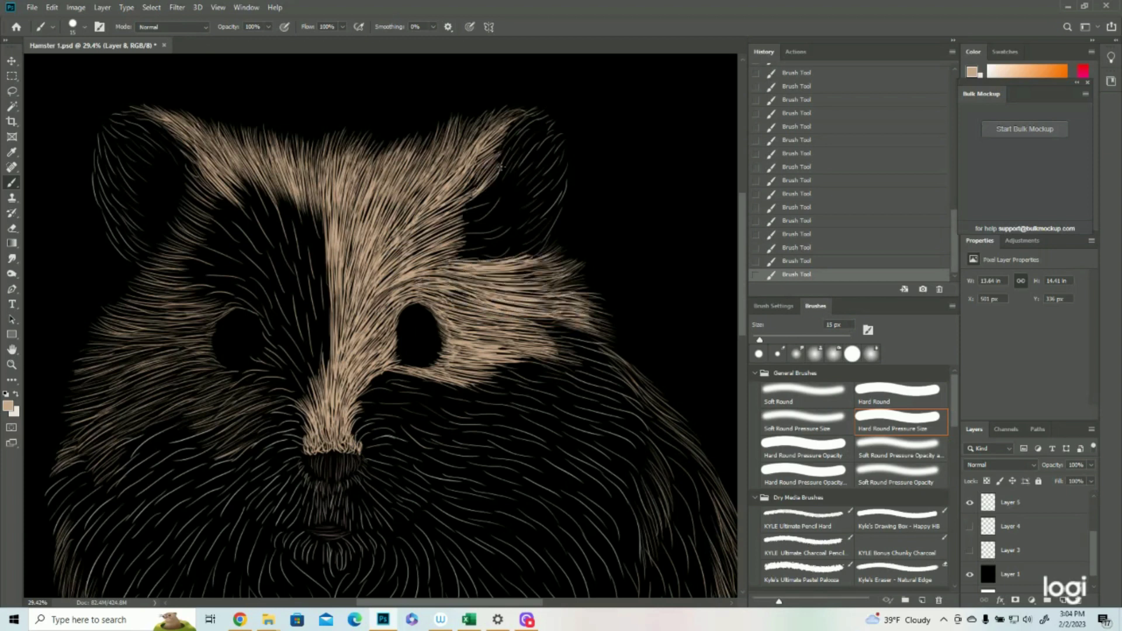
- Add dense tan strokes at the base of the right ear and across the outer right side of the head
{"action": "left_click_drag", "start_coordinate": [448, 230], "coordinate": [501, 177]}
{"action": "left_click_drag", "start_coordinate": [478, 231], "coordinate": [529, 259]}
{"action": "left_click_drag", "start_coordinate": [421, 261], "coordinate": [512, 227]}
{"action": "left_click_drag", "start_coordinate": [529, 322], "coordinate": [607, 342]}
- Paint dense tan strokes below the right eye, from beside the nose outward across the upper right cheek
{"action": "scroll", "coordinate": [549, 330], "scroll_direction": "down", "scroll_amount": 1}
{"action": "left_click_drag", "start_coordinate": [357, 386], "coordinate": [473, 418]}
{"action": "left_click_drag", "start_coordinate": [397, 365], "coordinate": [506, 386]}
{"action": "left_click_drag", "start_coordinate": [473, 351], "coordinate": [570, 336]}
{"action": "mouse_move", "coordinate": [353, 380]}
{"action": "left_mouse_down"}
{"action": "mouse_move", "coordinate": [409, 350]}
{"action": "mouse_move", "coordinate": [447, 386]}
{"action": "mouse_move", "coordinate": [464, 365]}
{"action": "left_mouse_up"}
- Fill the left side of the nose bridge and the inner left forehead with dense tan strokes
{"action": "key", "text": "z"}
{"action": "left_click", "coordinate": [205, 198], "text": "alt"}
{"action": "key", "text": "b"}
{"action": "mouse_move", "coordinate": [391, 350]}
{"action": "left_mouse_down"}
{"action": "mouse_move", "coordinate": [325, 322]}
{"action": "mouse_move", "coordinate": [354, 307]}
{"action": "left_mouse_up"}
{"action": "mouse_move", "coordinate": [409, 355]}
{"action": "left_mouse_down"}
{"action": "mouse_move", "coordinate": [368, 313]}
{"action": "mouse_move", "coordinate": [356, 276]}
{"action": "left_mouse_up"}
{"action": "mouse_move", "coordinate": [418, 342]}
{"action": "left_mouse_down"}
{"action": "mouse_move", "coordinate": [383, 266]}
{"action": "mouse_move", "coordinate": [388, 176]}
{"action": "left_mouse_up"}
{"action": "mouse_move", "coordinate": [379, 298]}
{"action": "left_mouse_down"}
{"action": "mouse_move", "coordinate": [350, 270]}
{"action": "mouse_move", "coordinate": [357, 248]}
{"action": "left_mouse_up"}
{"action": "left_click_drag", "start_coordinate": [409, 275], "coordinate": [348, 158]}
- Cover the outer left forehead, from the left ear's base down to above the left eye, with dense tan strokes
{"action": "mouse_move", "coordinate": [342, 266]}
{"action": "left_mouse_down"}
{"action": "mouse_move", "coordinate": [278, 240]}
{"action": "mouse_move", "coordinate": [280, 220]}
{"action": "left_mouse_up"}
{"action": "left_click_drag", "start_coordinate": [342, 227], "coordinate": [295, 176]}
{"action": "left_click_drag", "start_coordinate": [386, 274], "coordinate": [333, 173]}
{"action": "left_click_drag", "start_coordinate": [351, 222], "coordinate": [322, 207]}
{"action": "left_click_drag", "start_coordinate": [374, 254], "coordinate": [327, 205]}
{"action": "left_click_drag", "start_coordinate": [374, 280], "coordinate": [322, 227]}
- Paint dense tan strokes around and below the left eye, from beside the nose outward to the left cheek
{"action": "scroll", "coordinate": [327, 246], "scroll_direction": "down", "scroll_amount": 1}
{"action": "left_click_drag", "start_coordinate": [365, 344], "coordinate": [324, 368]}
{"action": "mouse_move", "coordinate": [351, 330]}
{"action": "left_mouse_down"}
{"action": "mouse_move", "coordinate": [301, 307]}
{"action": "mouse_move", "coordinate": [295, 319]}
{"action": "left_mouse_up"}
{"action": "left_click_drag", "start_coordinate": [333, 330], "coordinate": [242, 286]}
{"action": "left_click_drag", "start_coordinate": [371, 327], "coordinate": [295, 301]}
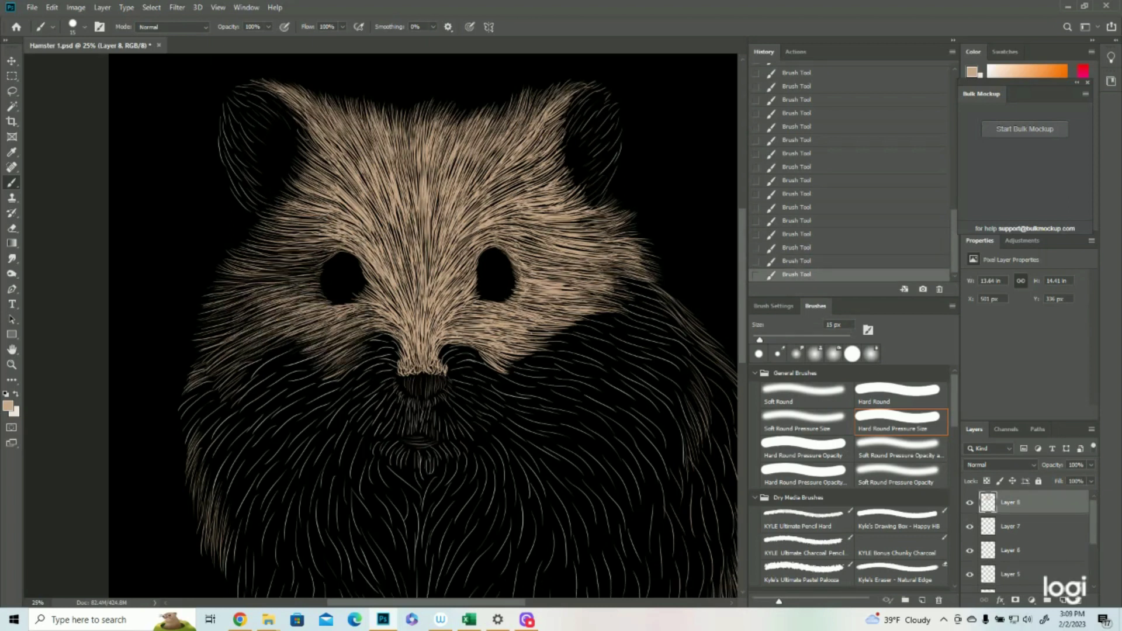
- Fill the right flank with dense tan strokes, from the back beside the shoulder down to the lower haunch
{"action": "left_click_drag", "start_coordinate": [526, 379], "coordinate": [322, 289]}
{"action": "left_click_drag", "start_coordinate": [479, 242], "coordinate": [540, 310]}
{"action": "left_click_drag", "start_coordinate": [500, 278], "coordinate": [546, 356]}
{"action": "left_click_drag", "start_coordinate": [508, 286], "coordinate": [538, 350]}
{"action": "left_click_drag", "start_coordinate": [511, 309], "coordinate": [541, 429]}
{"action": "mouse_move", "coordinate": [503, 327]}
{"action": "left_mouse_down"}
{"action": "mouse_move", "coordinate": [518, 380]}
{"action": "mouse_move", "coordinate": [508, 409]}
{"action": "mouse_move", "coordinate": [496, 293]}
{"action": "mouse_move", "coordinate": [496, 380]}
{"action": "mouse_move", "coordinate": [467, 350]}
{"action": "mouse_move", "coordinate": [467, 421]}
{"action": "mouse_move", "coordinate": [444, 351]}
{"action": "mouse_move", "coordinate": [543, 409]}
{"action": "mouse_move", "coordinate": [516, 442]}
{"action": "mouse_move", "coordinate": [514, 514]}
{"action": "left_mouse_up"}
{"action": "scroll", "coordinate": [517, 380], "scroll_direction": "down", "scroll_amount": 3}
{"action": "left_click_drag", "start_coordinate": [523, 441], "coordinate": [520, 514]}
{"action": "left_click_drag", "start_coordinate": [549, 420], "coordinate": [548, 459]}
{"action": "left_click_drag", "start_coordinate": [543, 214], "coordinate": [564, 272]}
- View the whole hamster and save the document
{"action": "key", "text": "z"}
{"action": "left_click", "coordinate": [526, 437], "text": "alt"}
{"action": "left_click", "coordinate": [32, 7]}
{"action": "left_click", "coordinate": [44, 121]}
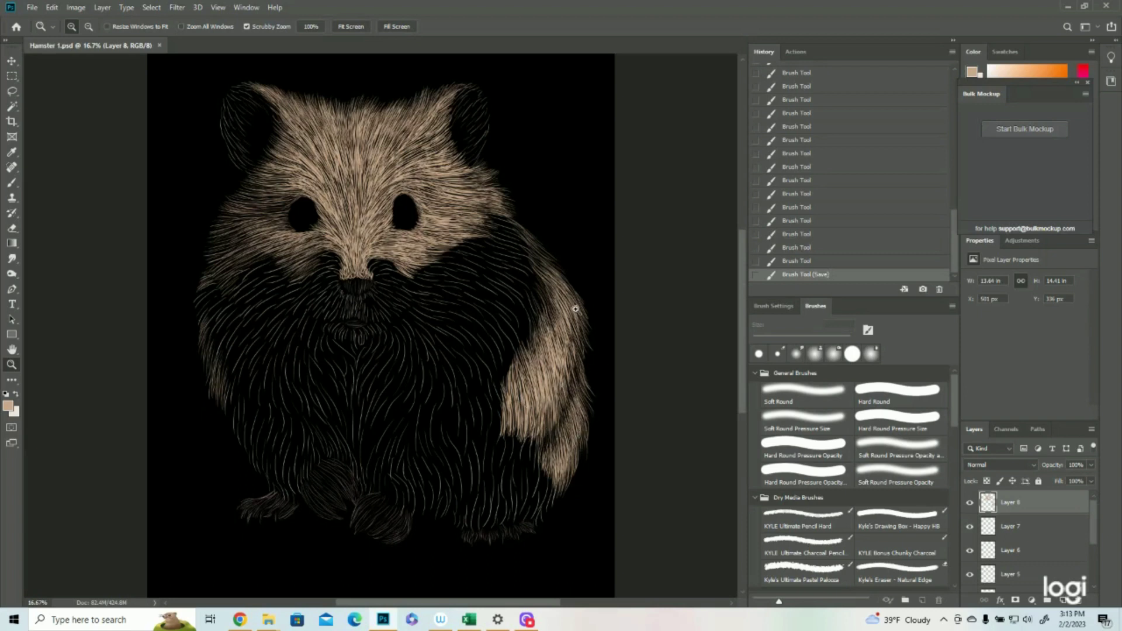
- Add a new layer above Layer 8 and set the foreground color to off-white ede5dc
{"action": "left_click", "coordinate": [561, 444]}
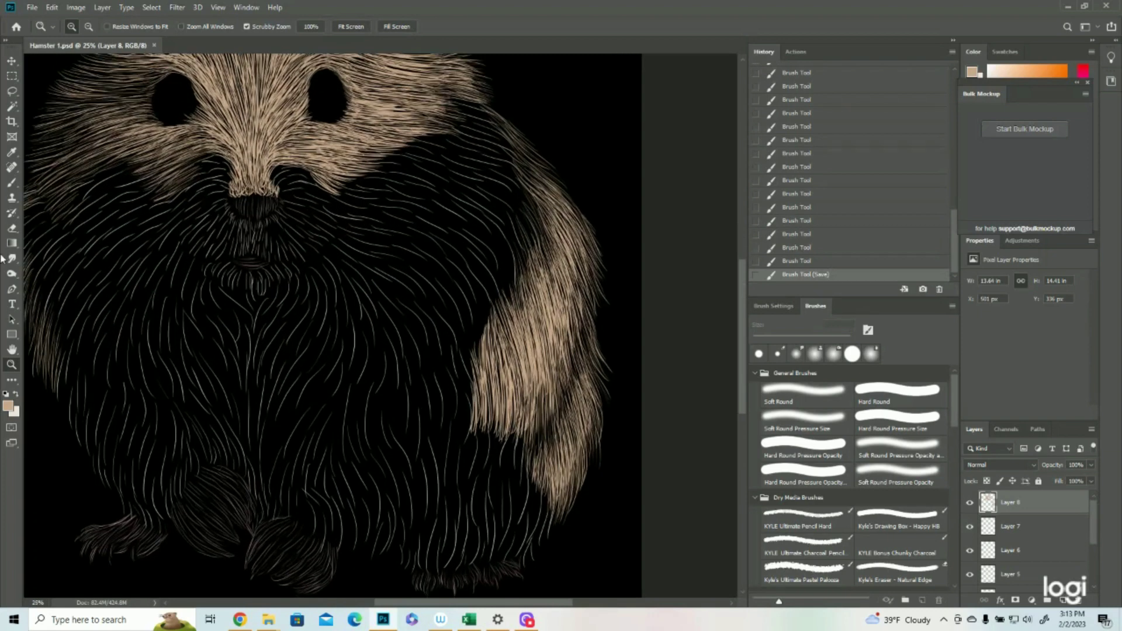
{"action": "left_click_drag", "start_coordinate": [454, 330], "coordinate": [431, 328]}
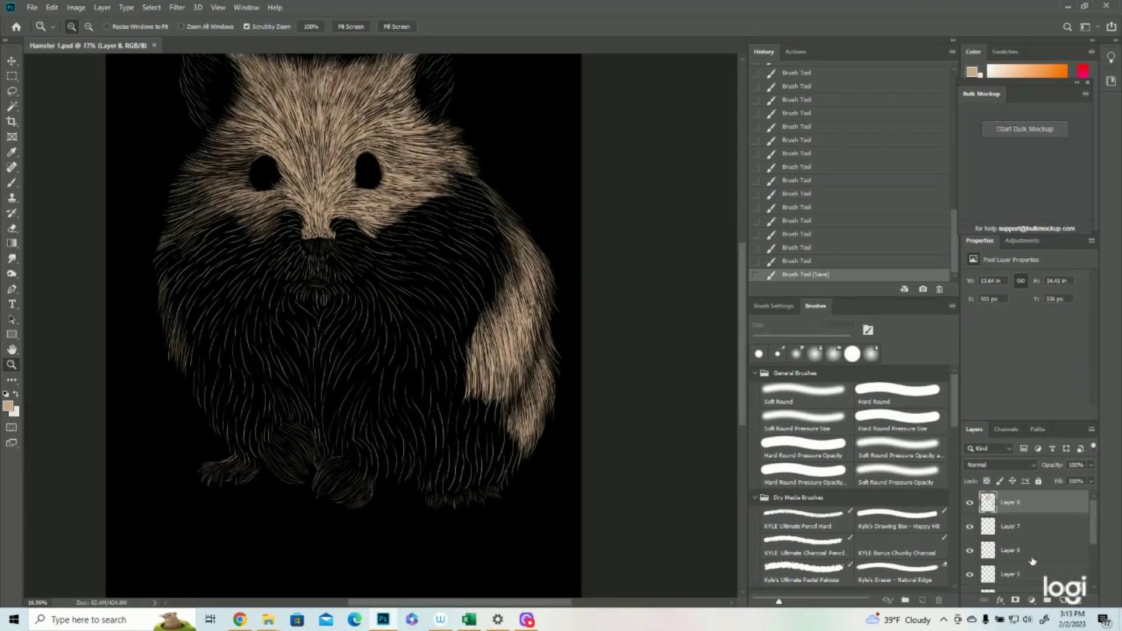
{"action": "left_click", "coordinate": [1060, 600]}
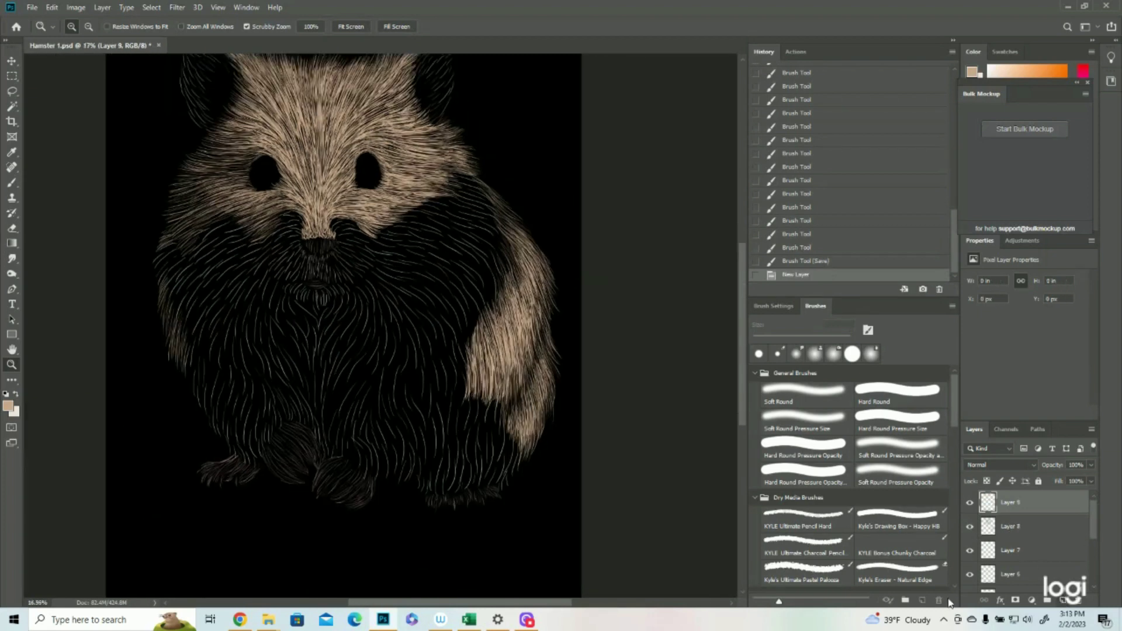
{"action": "left_click", "coordinate": [9, 407]}
{"action": "left_click", "coordinate": [783, 113]}
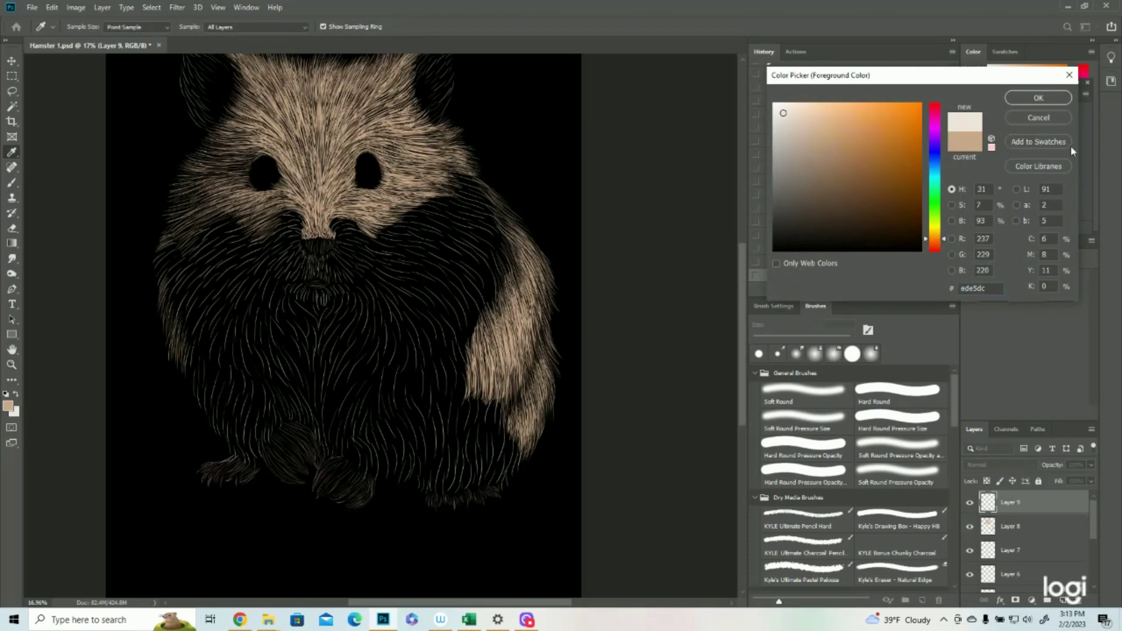
{"action": "left_click", "coordinate": [1036, 98]}
{"action": "key", "text": "z"}
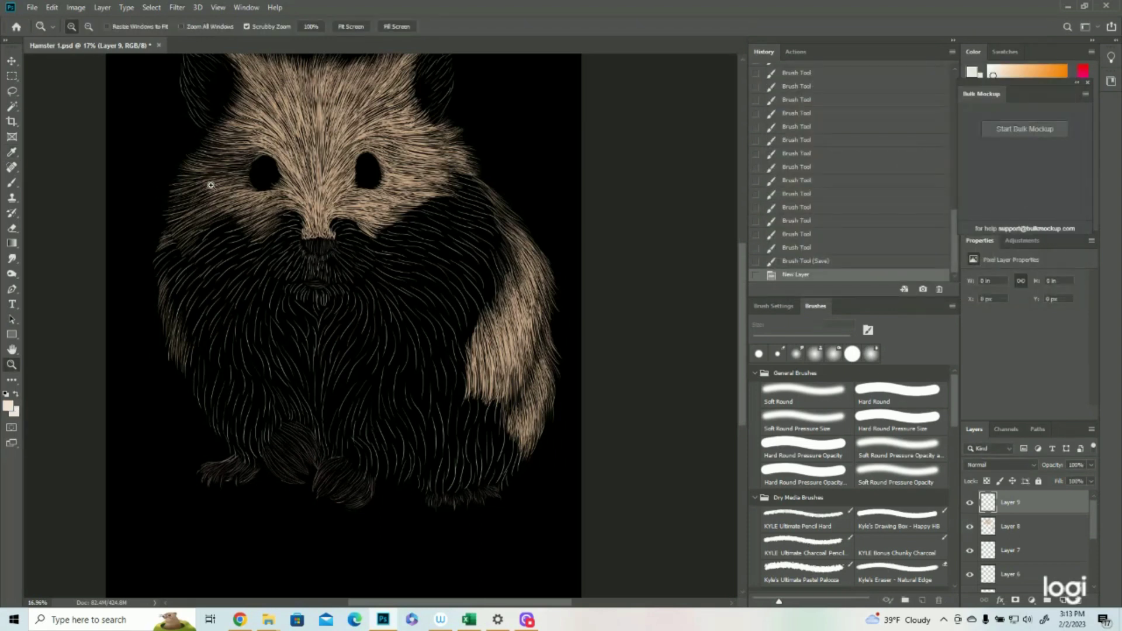
- Save the document with the new empty layer
{"action": "left_click", "coordinate": [31, 8]}
{"action": "left_click", "coordinate": [36, 127]}
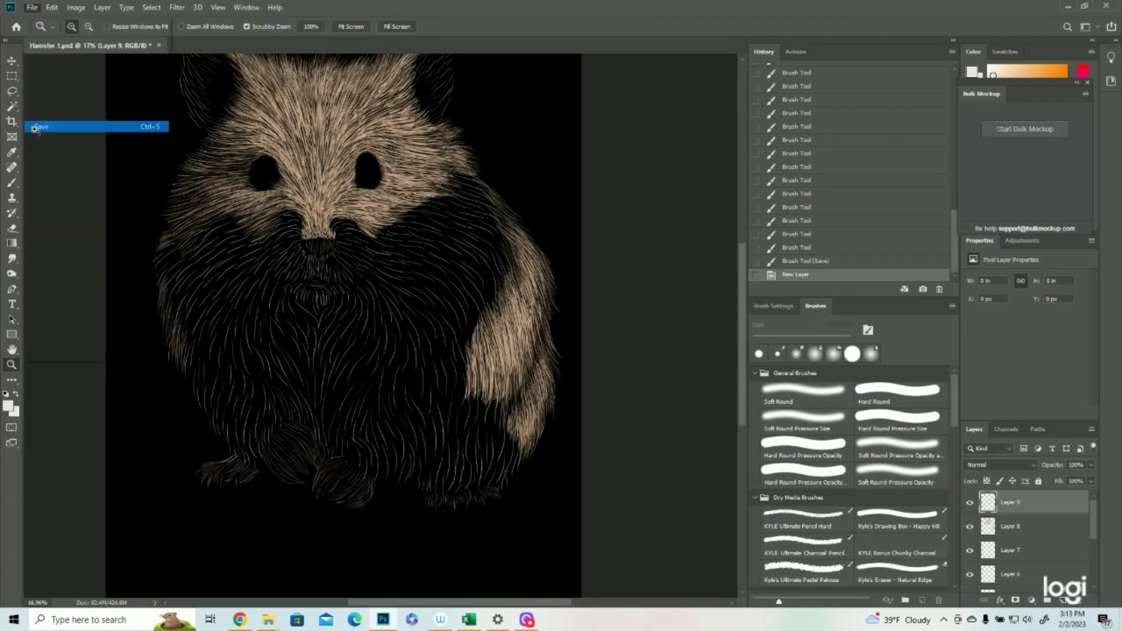
- Paint short off-white strokes along the muzzle's lower edge, from the mouth's centre to the muzzle's left corner
{"action": "left_click", "coordinate": [202, 268]}
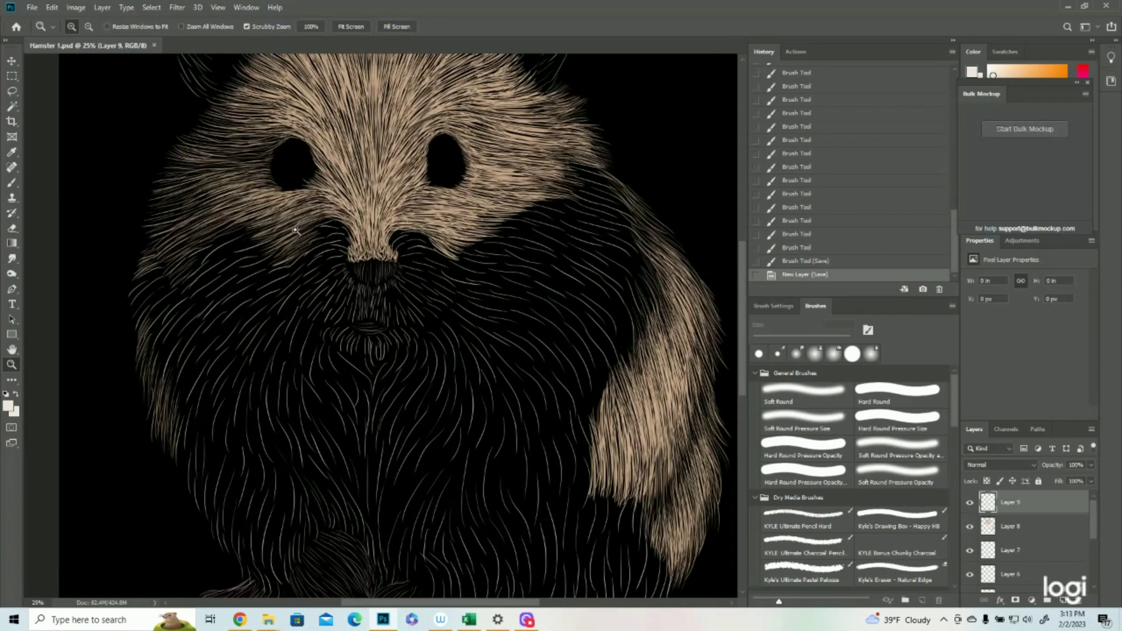
{"action": "left_click", "coordinate": [295, 230]}
{"action": "left_click", "coordinate": [12, 182]}
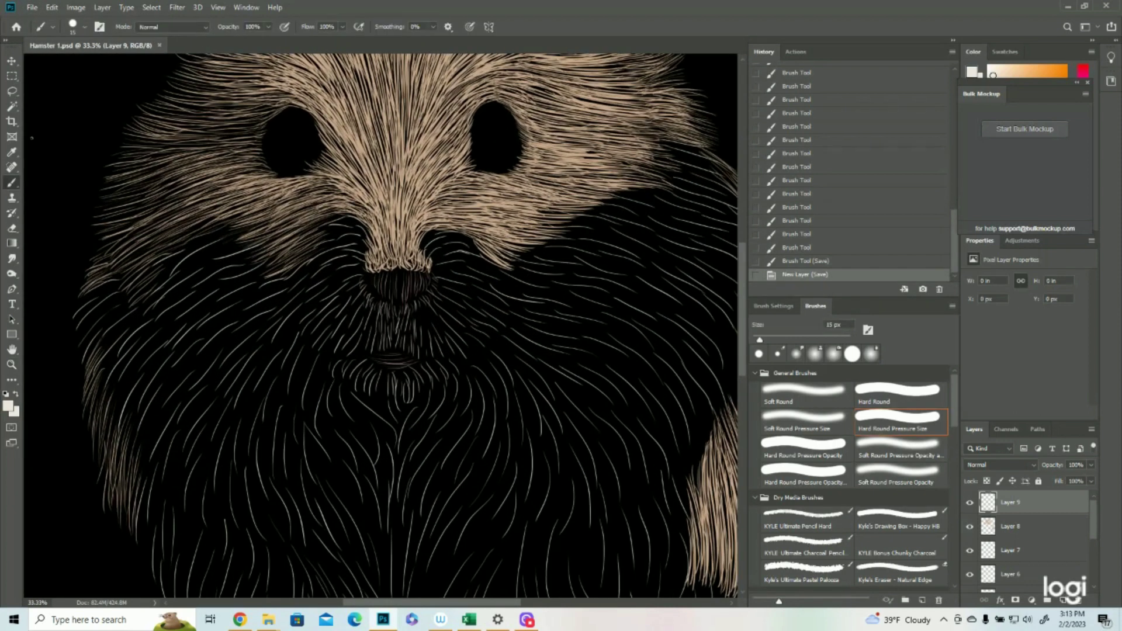
{"action": "left_click_drag", "start_coordinate": [384, 329], "coordinate": [387, 344]}
{"action": "left_click_drag", "start_coordinate": [388, 330], "coordinate": [390, 345]}
{"action": "left_click_drag", "start_coordinate": [393, 327], "coordinate": [388, 341]}
{"action": "left_click_drag", "start_coordinate": [388, 329], "coordinate": [380, 348]}
{"action": "left_click_drag", "start_coordinate": [382, 336], "coordinate": [374, 350]}
{"action": "left_click_drag", "start_coordinate": [378, 335], "coordinate": [371, 351]}
{"action": "left_click_drag", "start_coordinate": [373, 336], "coordinate": [366, 352]}
{"action": "mouse_move", "coordinate": [366, 339]}
{"action": "left_mouse_down"}
{"action": "mouse_move", "coordinate": [350, 357]}
{"action": "mouse_move", "coordinate": [330, 354]}
{"action": "left_mouse_up"}
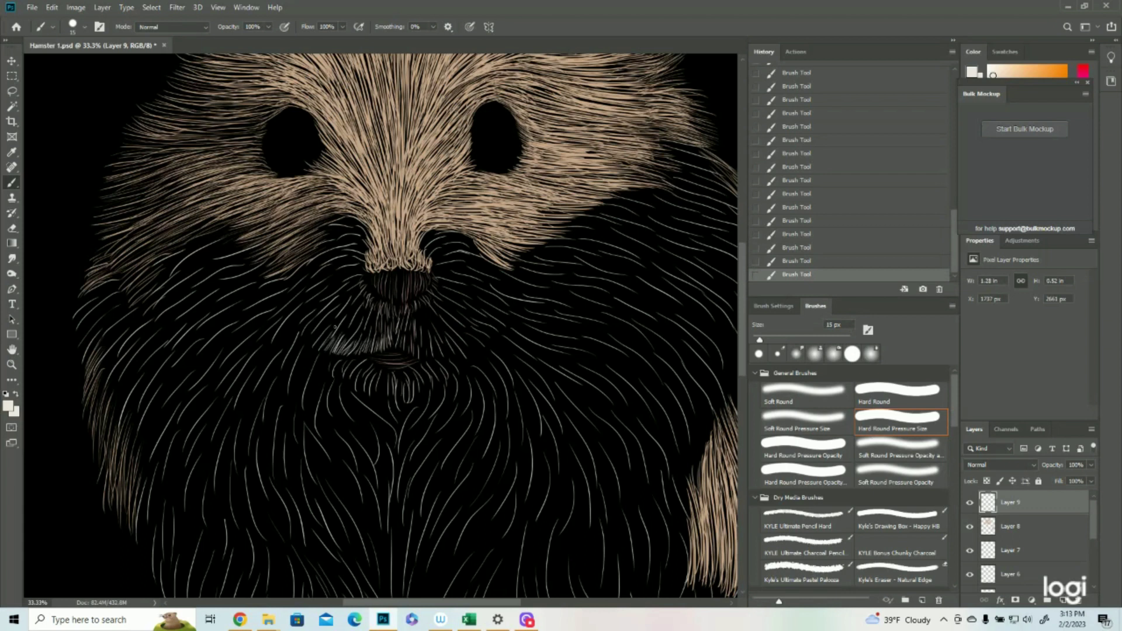
{"action": "mouse_move", "coordinate": [329, 334]}
{"action": "left_mouse_down"}
{"action": "mouse_move", "coordinate": [325, 353]}
{"action": "mouse_move", "coordinate": [310, 331]}
{"action": "left_mouse_up"}
{"action": "left_click_drag", "start_coordinate": [318, 310], "coordinate": [296, 324]}
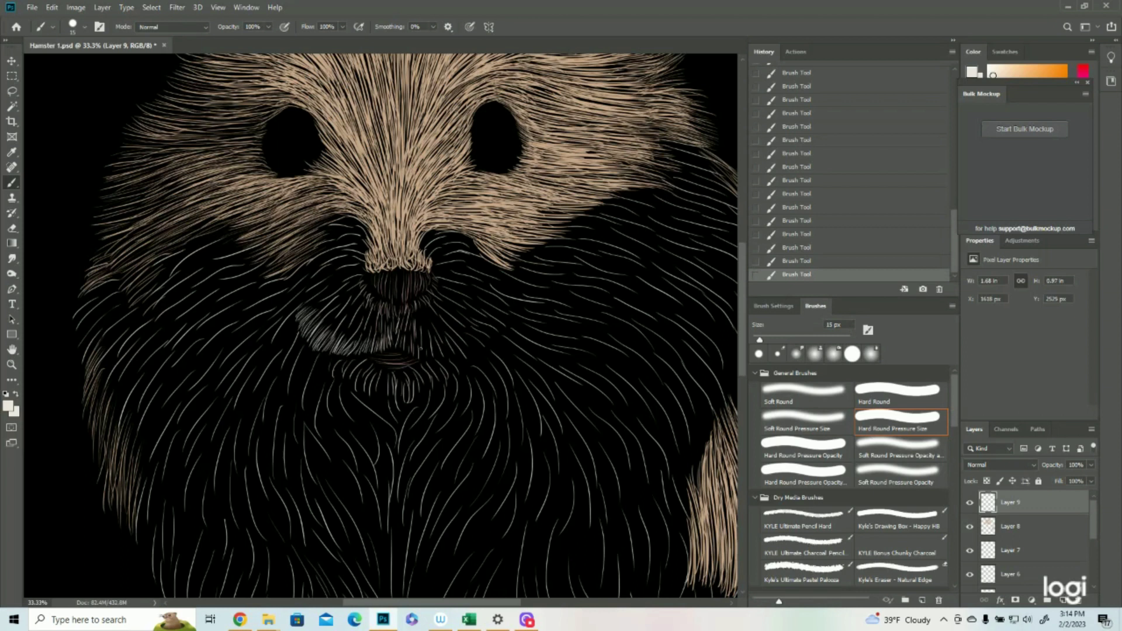
- Paint off-white strokes along the right half of the muzzle's lower edge, and thicken the fur on its left half
{"action": "mouse_move", "coordinate": [402, 331]}
{"action": "left_mouse_down"}
{"action": "mouse_move", "coordinate": [395, 346]}
{"action": "mouse_move", "coordinate": [410, 356]}
{"action": "mouse_move", "coordinate": [430, 339]}
{"action": "left_mouse_up"}
{"action": "left_click_drag", "start_coordinate": [433, 361], "coordinate": [443, 334]}
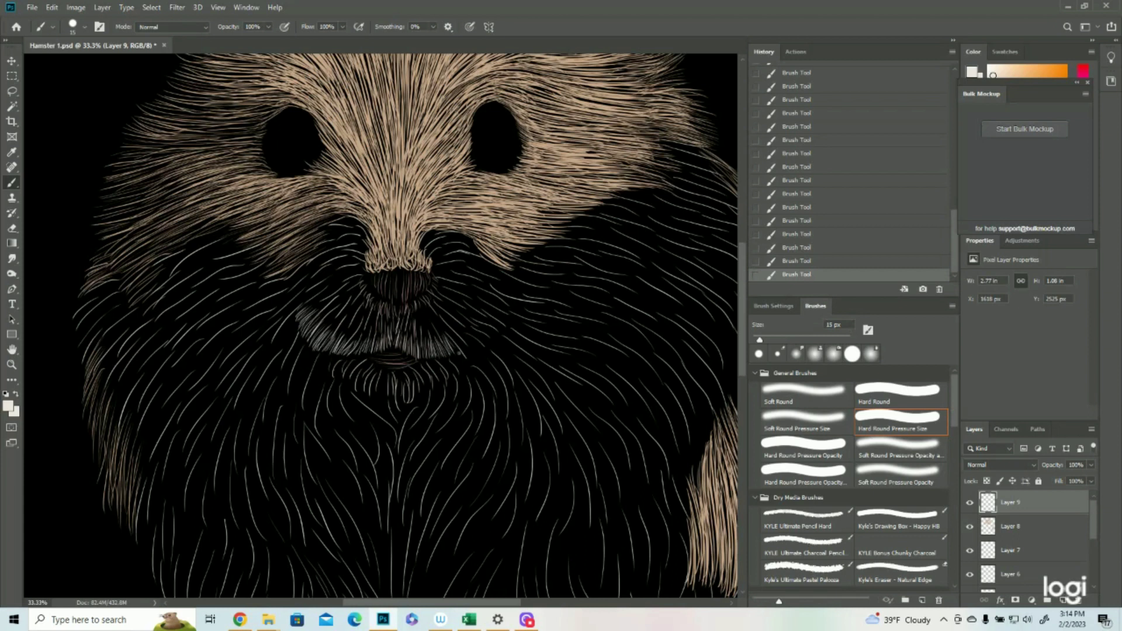
{"action": "mouse_move", "coordinate": [462, 353]}
{"action": "left_mouse_down"}
{"action": "mouse_move", "coordinate": [454, 332]}
{"action": "mouse_move", "coordinate": [467, 333]}
{"action": "mouse_move", "coordinate": [483, 305]}
{"action": "left_mouse_up"}
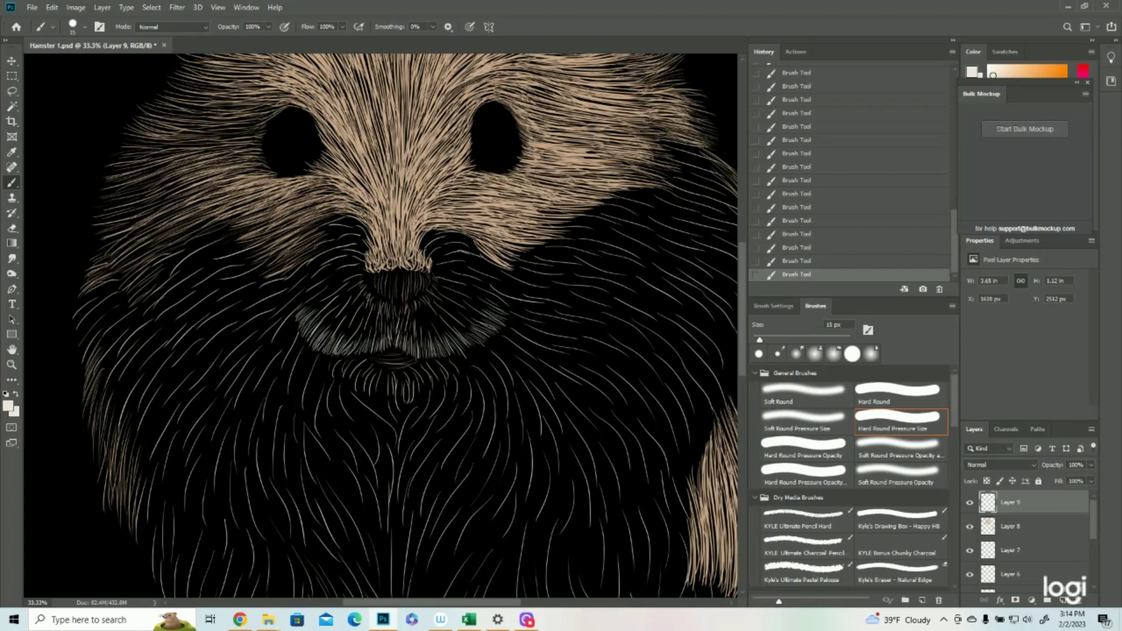
{"action": "mouse_move", "coordinate": [343, 318]}
{"action": "left_mouse_down"}
{"action": "mouse_move", "coordinate": [328, 338]}
{"action": "mouse_move", "coordinate": [302, 295]}
{"action": "left_mouse_up"}
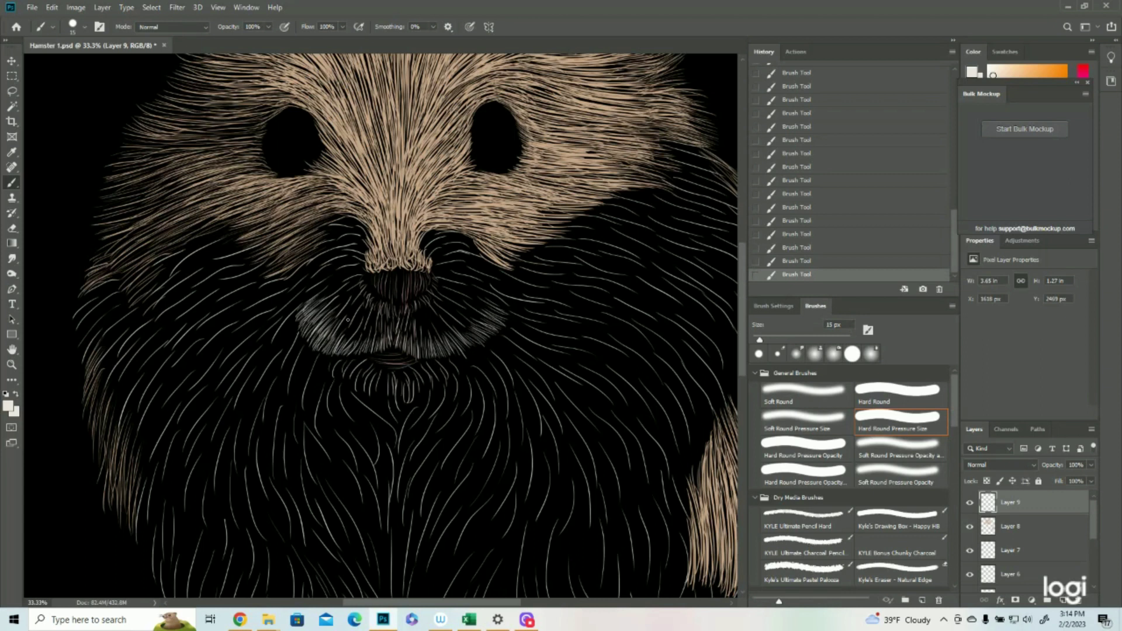
{"action": "left_click_drag", "start_coordinate": [357, 322], "coordinate": [348, 350]}
- Paint short off-white strokes across the chin below the mouth, from the centre out to both sides
{"action": "mouse_move", "coordinate": [399, 370]}
{"action": "left_mouse_down"}
{"action": "mouse_move", "coordinate": [407, 389]}
{"action": "mouse_move", "coordinate": [398, 388]}
{"action": "left_mouse_up"}
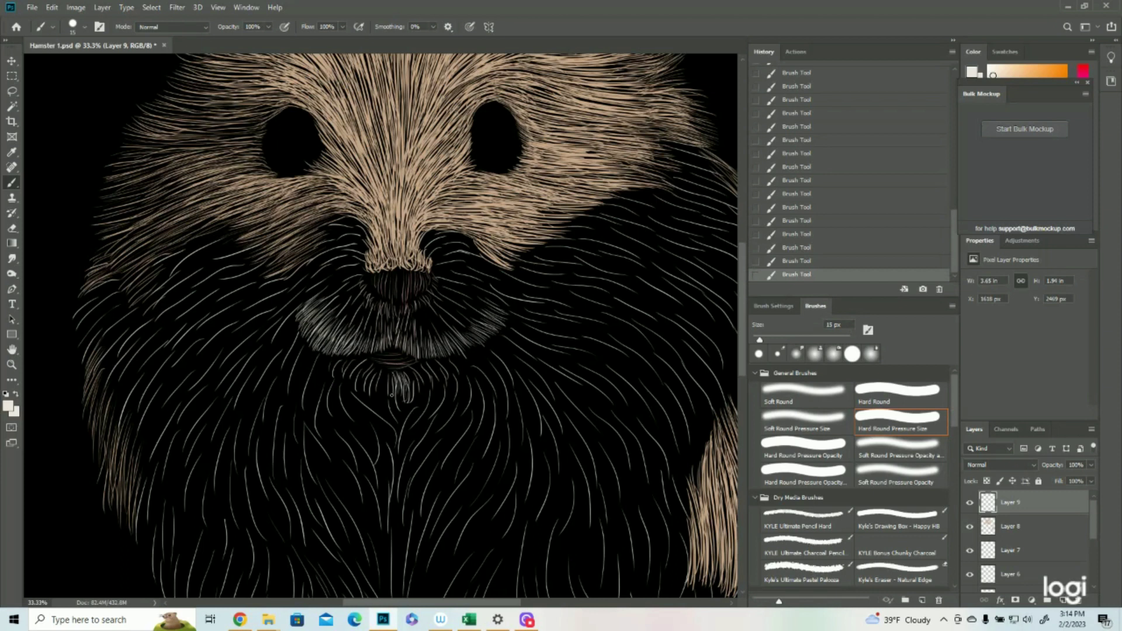
{"action": "mouse_move", "coordinate": [392, 371]}
{"action": "left_mouse_down"}
{"action": "mouse_move", "coordinate": [386, 400]}
{"action": "mouse_move", "coordinate": [345, 376]}
{"action": "left_mouse_up"}
{"action": "left_click_drag", "start_coordinate": [349, 353], "coordinate": [337, 377]}
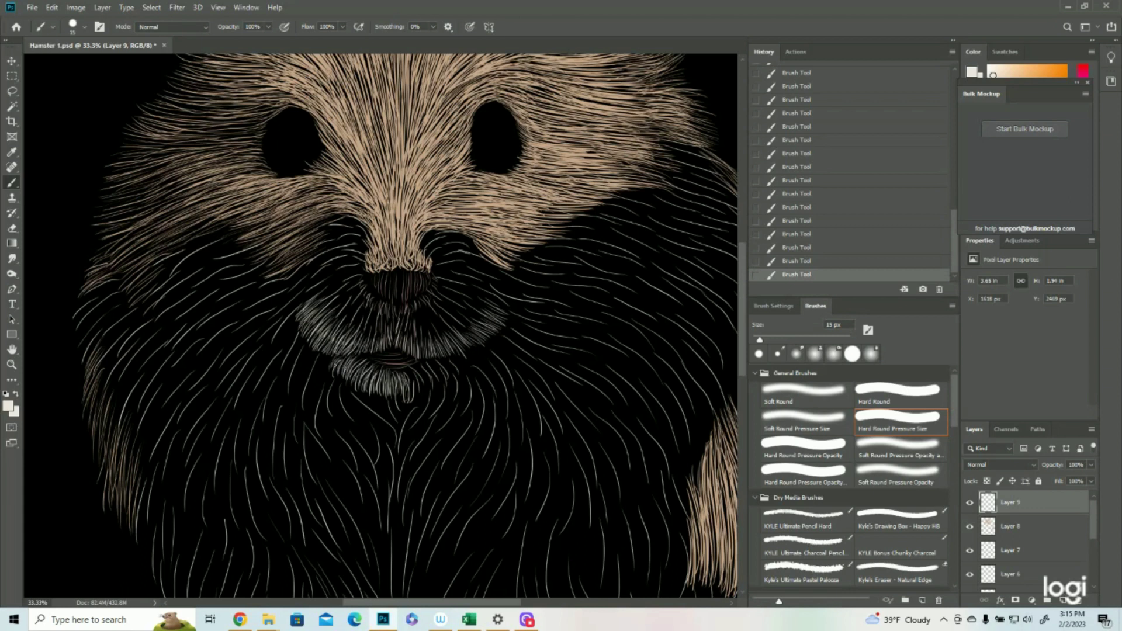
{"action": "left_click_drag", "start_coordinate": [407, 366], "coordinate": [411, 397]}
{"action": "mouse_move", "coordinate": [423, 366]}
{"action": "left_mouse_down"}
{"action": "mouse_move", "coordinate": [426, 379]}
{"action": "mouse_move", "coordinate": [449, 372]}
{"action": "left_mouse_up"}
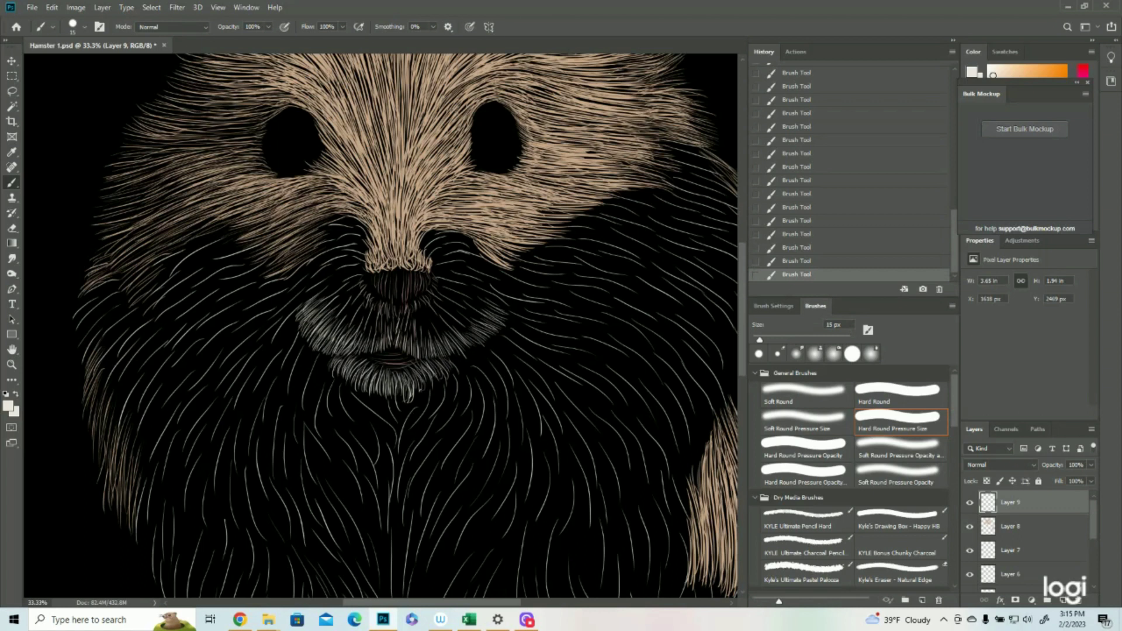
- Show the purple sketch on Layer 4 over the lower face and body
{"action": "left_click", "coordinate": [11, 364]}
{"action": "left_click_drag", "start_coordinate": [368, 342], "coordinate": [298, 339]}
{"action": "left_click", "coordinate": [453, 268]}
{"action": "left_click", "coordinate": [431, 262]}
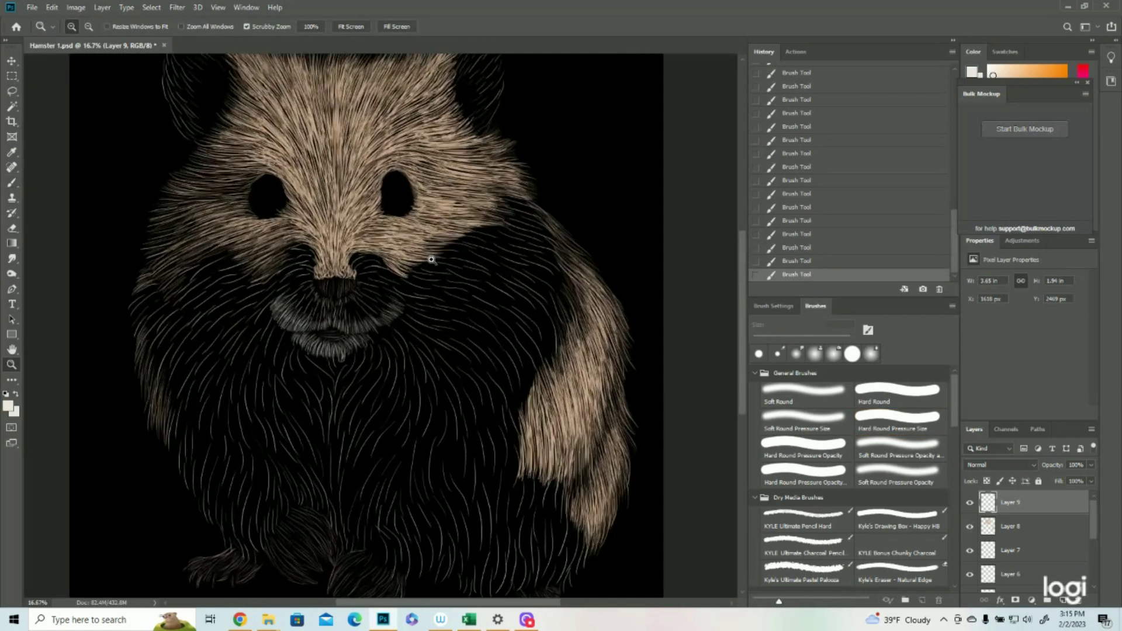
{"action": "scroll", "coordinate": [1033, 564], "scroll_direction": "down", "scroll_amount": 2}
{"action": "left_click", "coordinate": [969, 574]}
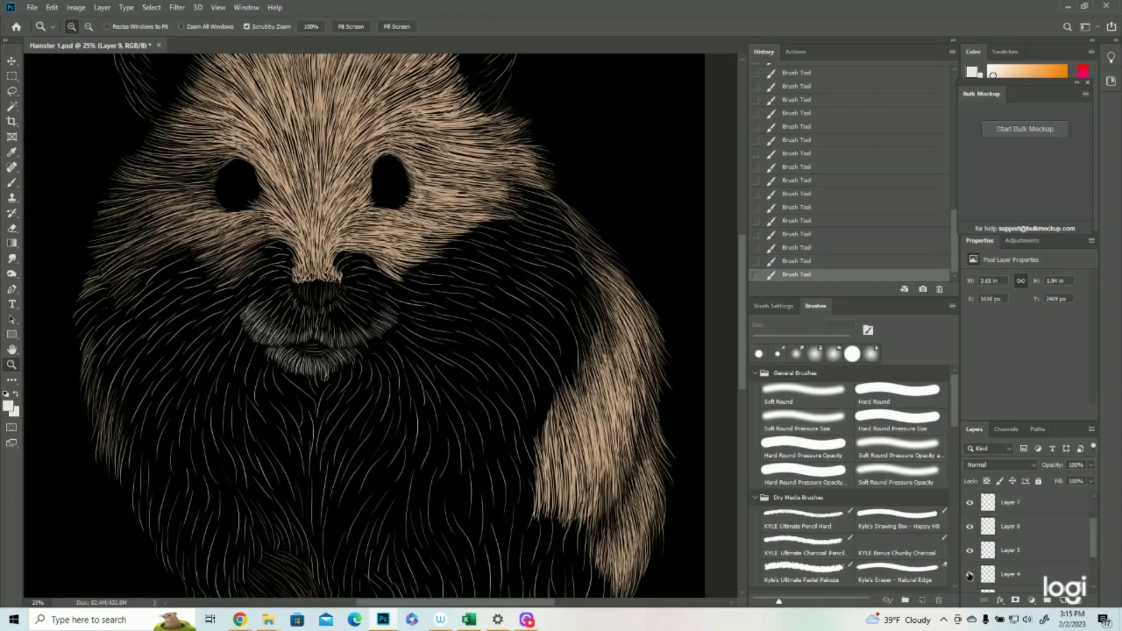
- Brush short off-white strokes from just under the chin's right half down to the throat's centre line
{"action": "left_click", "coordinate": [366, 388]}
{"action": "left_click_drag", "start_coordinate": [362, 390], "coordinate": [322, 391]}
{"action": "left_click", "coordinate": [11, 182]}
{"action": "left_click_drag", "start_coordinate": [340, 371], "coordinate": [328, 392]}
{"action": "left_click_drag", "start_coordinate": [345, 371], "coordinate": [322, 389]}
{"action": "left_click_drag", "start_coordinate": [338, 368], "coordinate": [321, 399]}
{"action": "mouse_move", "coordinate": [335, 373]}
{"action": "left_mouse_down"}
{"action": "mouse_move", "coordinate": [314, 419]}
{"action": "mouse_move", "coordinate": [320, 398]}
{"action": "left_mouse_up"}
{"action": "left_click_drag", "start_coordinate": [323, 393], "coordinate": [314, 403]}
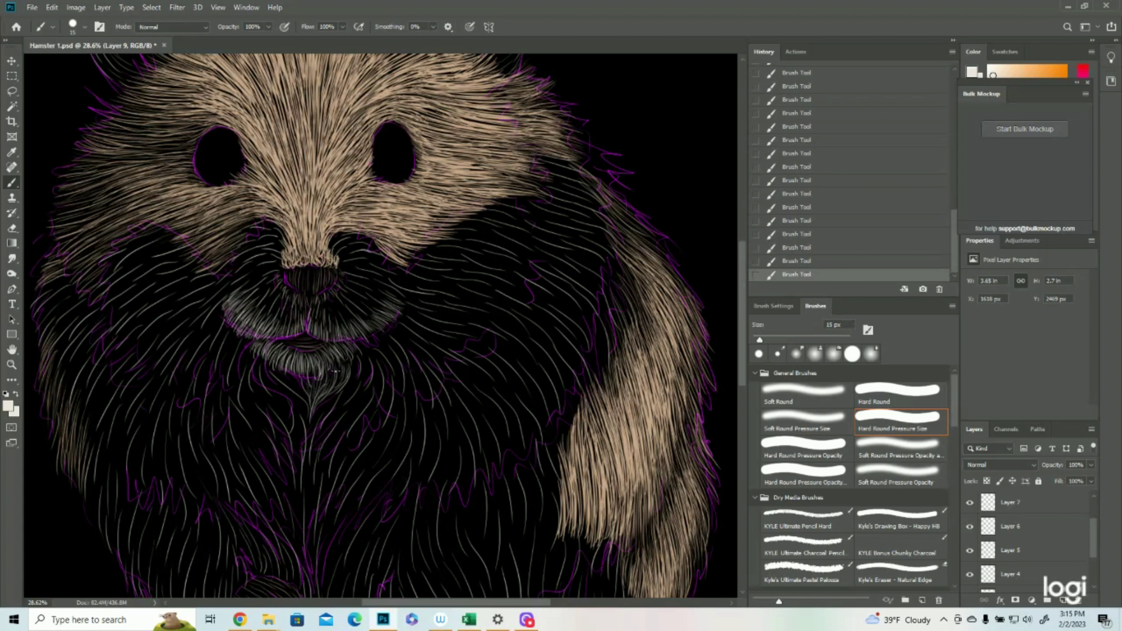
- Paint off-white strokes along the right cheek's lower edge and down the throat just right of the chin
{"action": "mouse_move", "coordinate": [390, 358]}
{"action": "left_mouse_down"}
{"action": "mouse_move", "coordinate": [399, 379]}
{"action": "mouse_move", "coordinate": [423, 390]}
{"action": "mouse_move", "coordinate": [420, 379]}
{"action": "left_mouse_up"}
{"action": "mouse_move", "coordinate": [422, 362]}
{"action": "left_mouse_down"}
{"action": "mouse_move", "coordinate": [439, 339]}
{"action": "mouse_move", "coordinate": [478, 361]}
{"action": "mouse_move", "coordinate": [454, 343]}
{"action": "mouse_move", "coordinate": [504, 356]}
{"action": "mouse_move", "coordinate": [468, 330]}
{"action": "mouse_move", "coordinate": [506, 351]}
{"action": "left_mouse_up"}
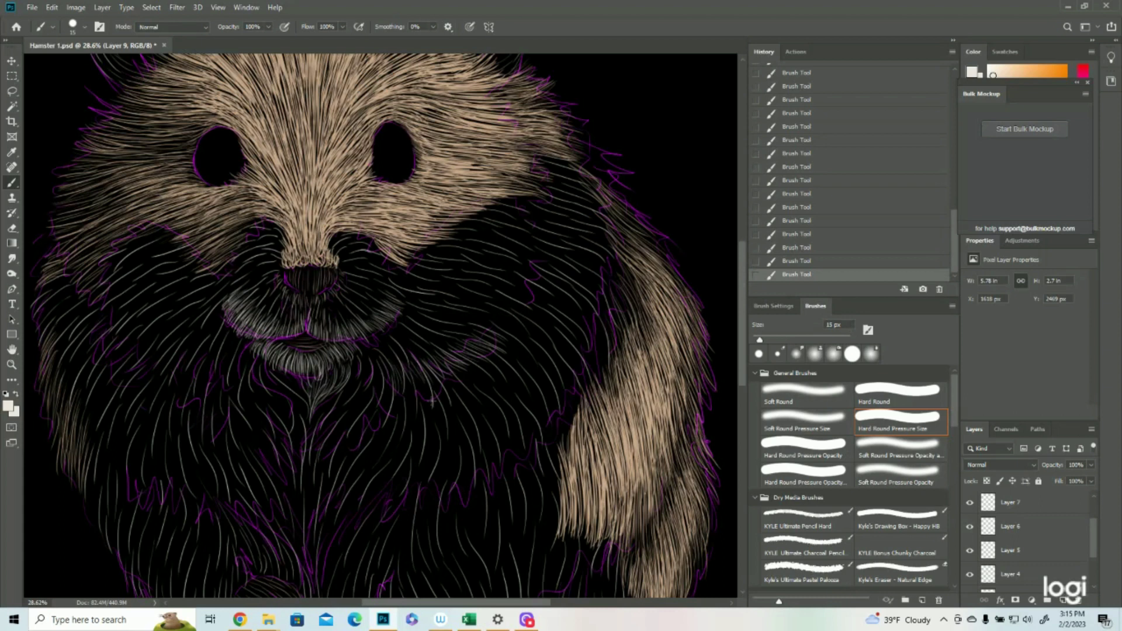
{"action": "left_click_drag", "start_coordinate": [412, 369], "coordinate": [421, 413]}
{"action": "mouse_move", "coordinate": [399, 374]}
{"action": "left_mouse_down"}
{"action": "mouse_move", "coordinate": [411, 419]}
{"action": "mouse_move", "coordinate": [397, 374]}
{"action": "mouse_move", "coordinate": [387, 434]}
{"action": "mouse_move", "coordinate": [394, 379]}
{"action": "mouse_move", "coordinate": [391, 422]}
{"action": "left_mouse_up"}
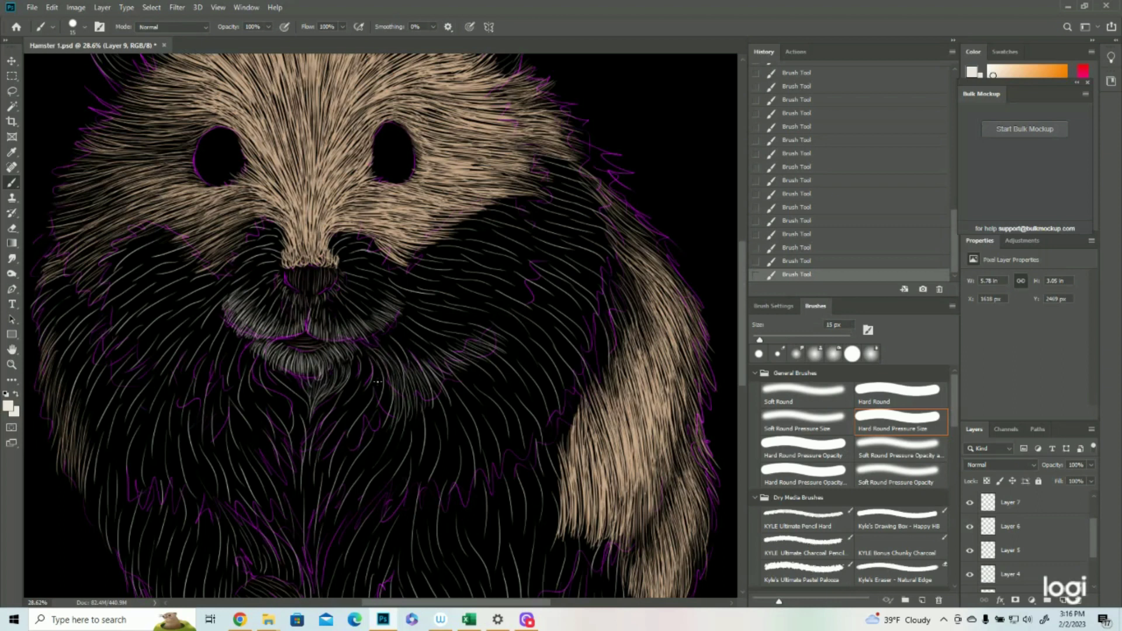
{"action": "mouse_move", "coordinate": [375, 355]}
{"action": "left_mouse_down"}
{"action": "mouse_move", "coordinate": [390, 414]}
{"action": "mouse_move", "coordinate": [366, 431]}
{"action": "left_mouse_up"}
{"action": "left_click_drag", "start_coordinate": [386, 393], "coordinate": [367, 435]}
{"action": "mouse_move", "coordinate": [372, 354]}
{"action": "left_mouse_down"}
{"action": "mouse_move", "coordinate": [377, 412]}
{"action": "mouse_move", "coordinate": [366, 420]}
{"action": "left_mouse_up"}
{"action": "left_click_drag", "start_coordinate": [360, 351], "coordinate": [368, 406]}
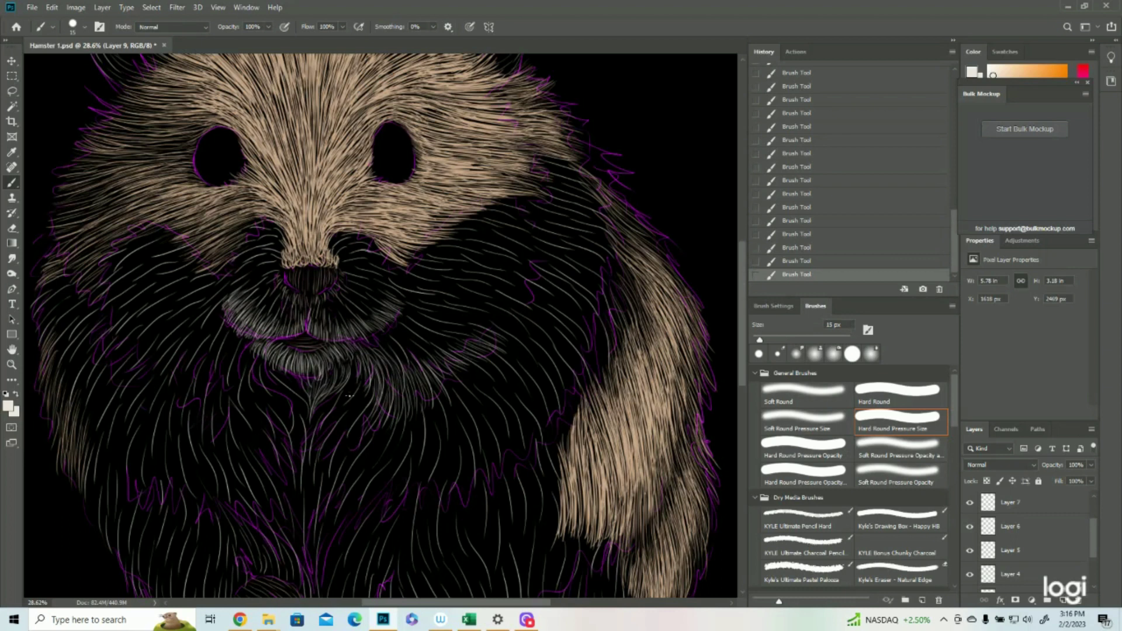
- Paint long off-white strokes from the throat's right side curving down to the chest's centre line
{"action": "left_click_drag", "start_coordinate": [360, 365], "coordinate": [322, 480]}
{"action": "left_click_drag", "start_coordinate": [328, 441], "coordinate": [322, 480]}
{"action": "left_click_drag", "start_coordinate": [355, 385], "coordinate": [320, 450]}
{"action": "left_click_drag", "start_coordinate": [361, 368], "coordinate": [314, 447]}
{"action": "left_click_drag", "start_coordinate": [352, 377], "coordinate": [314, 439]}
{"action": "left_click_drag", "start_coordinate": [326, 396], "coordinate": [313, 430]}
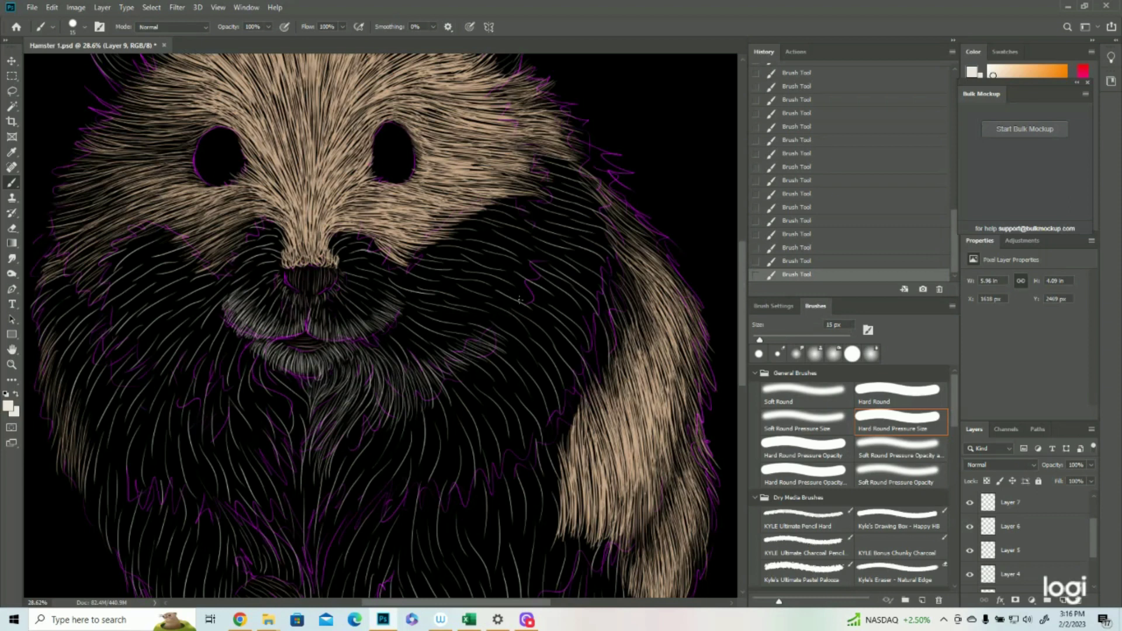
- Paint short off-white strokes up the right cheek's outer edge and a small patch under the tan face fur
{"action": "mouse_move", "coordinate": [507, 292]}
{"action": "left_mouse_down"}
{"action": "mouse_move", "coordinate": [532, 305]}
{"action": "mouse_move", "coordinate": [552, 291]}
{"action": "mouse_move", "coordinate": [548, 264]}
{"action": "left_mouse_up"}
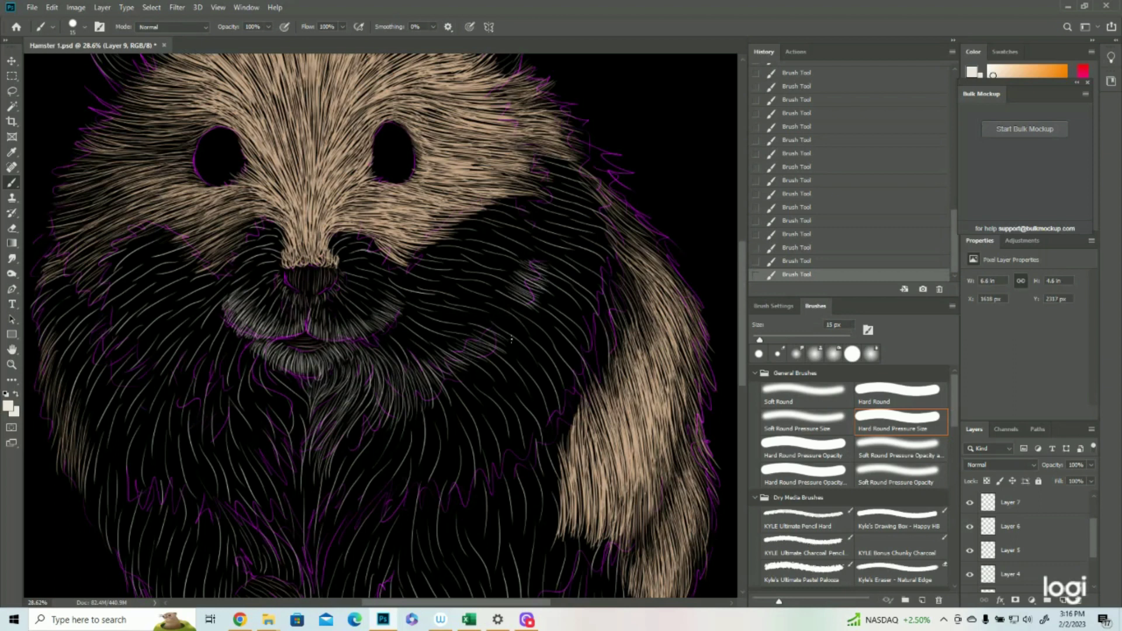
{"action": "mouse_move", "coordinate": [484, 322]}
{"action": "left_mouse_down"}
{"action": "mouse_move", "coordinate": [509, 337]}
{"action": "mouse_move", "coordinate": [518, 320]}
{"action": "left_mouse_up"}
{"action": "left_click_drag", "start_coordinate": [501, 304], "coordinate": [531, 314]}
{"action": "mouse_move", "coordinate": [529, 198]}
{"action": "left_mouse_down"}
{"action": "mouse_move", "coordinate": [550, 214]}
{"action": "mouse_move", "coordinate": [515, 207]}
{"action": "mouse_move", "coordinate": [552, 222]}
{"action": "mouse_move", "coordinate": [521, 217]}
{"action": "mouse_move", "coordinate": [562, 239]}
{"action": "left_mouse_up"}
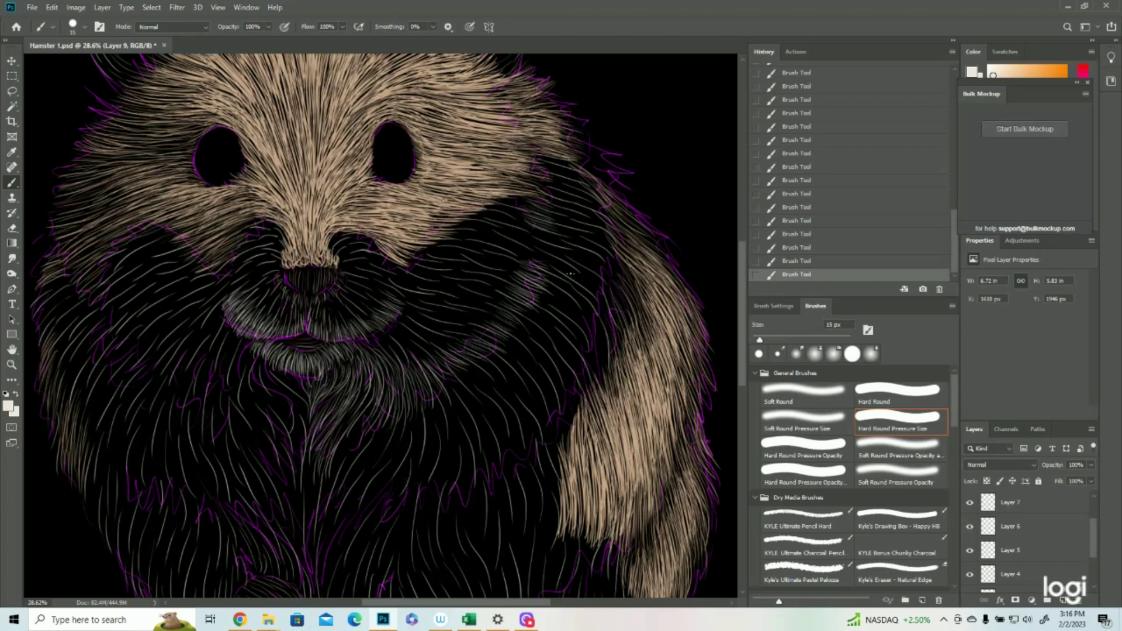
- Paint off-white strokes down the upper inner edge of the tan flank, beside the right cheek
{"action": "mouse_move", "coordinate": [610, 257]}
{"action": "left_mouse_down"}
{"action": "mouse_move", "coordinate": [633, 300]}
{"action": "mouse_move", "coordinate": [605, 256]}
{"action": "mouse_move", "coordinate": [621, 311]}
{"action": "mouse_move", "coordinate": [607, 278]}
{"action": "left_mouse_up"}
{"action": "mouse_move", "coordinate": [631, 327]}
{"action": "left_mouse_down"}
{"action": "mouse_move", "coordinate": [599, 264]}
{"action": "mouse_move", "coordinate": [619, 336]}
{"action": "mouse_move", "coordinate": [602, 299]}
{"action": "left_mouse_up"}
{"action": "left_click_drag", "start_coordinate": [611, 355], "coordinate": [596, 306]}
{"action": "left_click_drag", "start_coordinate": [608, 359], "coordinate": [595, 318]}
{"action": "left_click_drag", "start_coordinate": [605, 379], "coordinate": [597, 333]}
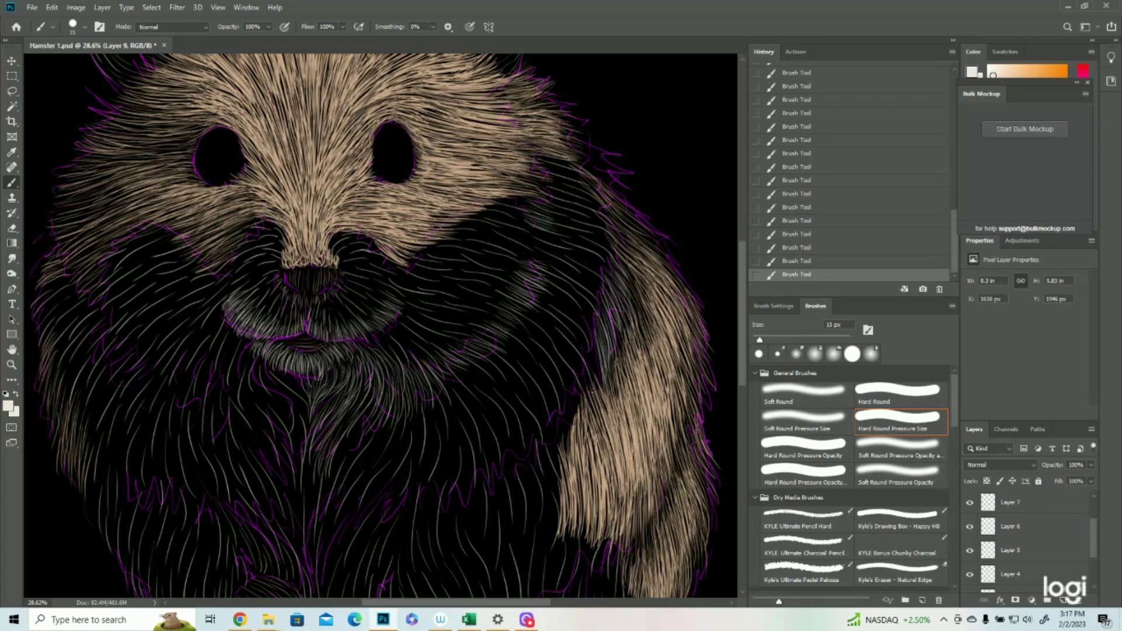
{"action": "mouse_move", "coordinate": [602, 382]}
{"action": "left_mouse_down"}
{"action": "mouse_move", "coordinate": [593, 343]}
{"action": "mouse_move", "coordinate": [581, 354]}
{"action": "left_mouse_up"}
{"action": "left_click_drag", "start_coordinate": [593, 403], "coordinate": [580, 373]}
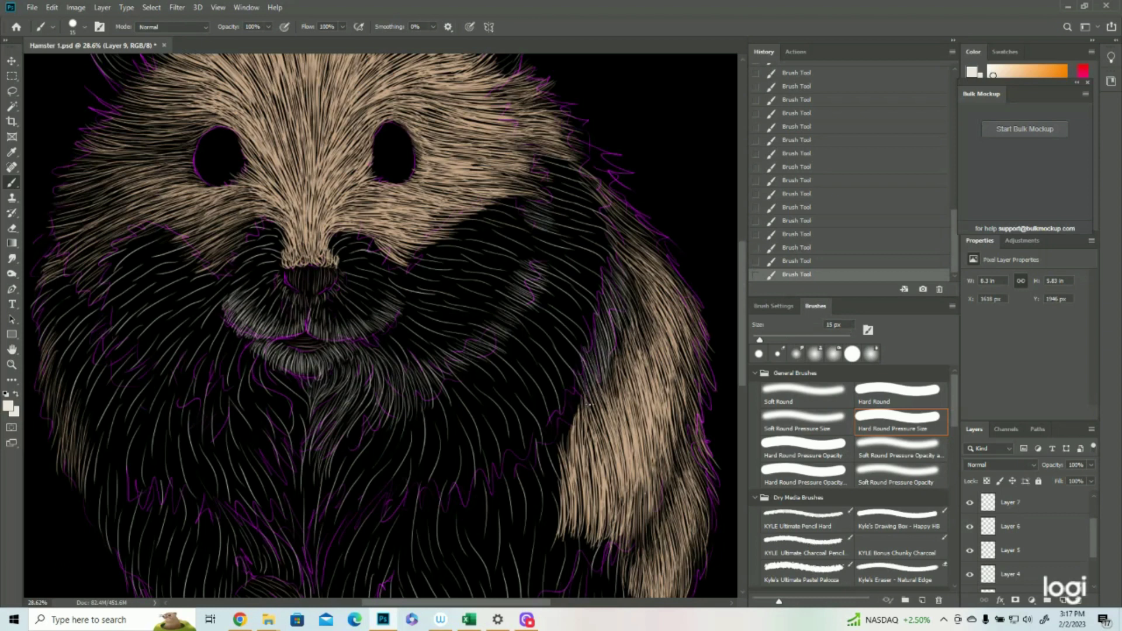
- Continue the off-white band from the tan flank's inner edge diagonally down towards the right foreleg
{"action": "scroll", "coordinate": [441, 411], "scroll_direction": "down", "scroll_amount": 2}
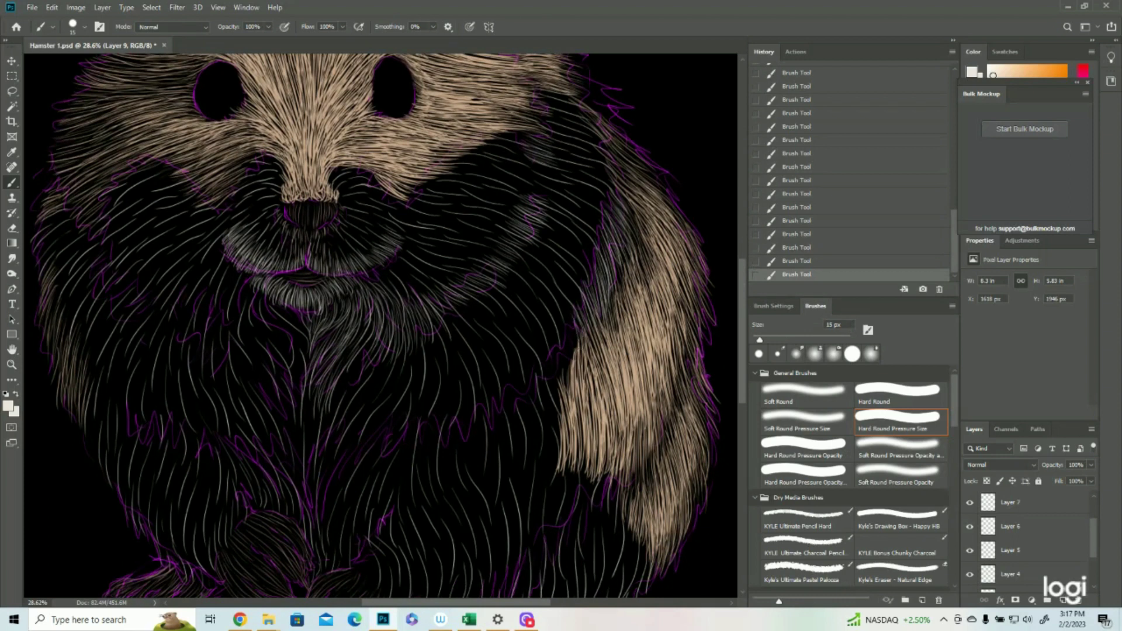
{"action": "left_click_drag", "start_coordinate": [569, 353], "coordinate": [564, 319]}
{"action": "mouse_move", "coordinate": [571, 373]}
{"action": "left_mouse_down"}
{"action": "mouse_move", "coordinate": [567, 328]}
{"action": "mouse_move", "coordinate": [556, 329]}
{"action": "mouse_move", "coordinate": [561, 373]}
{"action": "left_mouse_up"}
{"action": "left_click_drag", "start_coordinate": [558, 346], "coordinate": [562, 382]}
{"action": "left_click_drag", "start_coordinate": [565, 355], "coordinate": [566, 382]}
{"action": "mouse_move", "coordinate": [550, 339]}
{"action": "left_mouse_down"}
{"action": "mouse_move", "coordinate": [560, 380]}
{"action": "mouse_move", "coordinate": [552, 348]}
{"action": "mouse_move", "coordinate": [540, 348]}
{"action": "left_mouse_up"}
{"action": "mouse_move", "coordinate": [548, 388]}
{"action": "left_mouse_down"}
{"action": "mouse_move", "coordinate": [541, 344]}
{"action": "mouse_move", "coordinate": [549, 359]}
{"action": "mouse_move", "coordinate": [526, 360]}
{"action": "left_mouse_up"}
{"action": "mouse_move", "coordinate": [533, 408]}
{"action": "left_mouse_down"}
{"action": "mouse_move", "coordinate": [517, 374]}
{"action": "mouse_move", "coordinate": [529, 364]}
{"action": "left_mouse_up"}
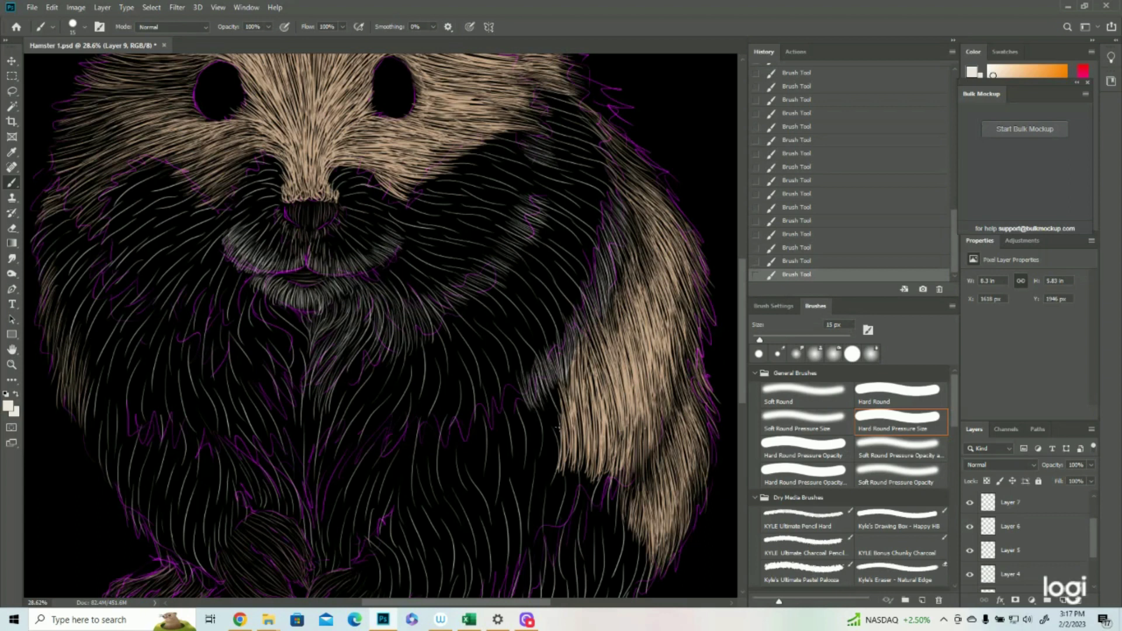
- Paint off-white strokes across the top of the left cheek, just below the tan fur
{"action": "scroll", "coordinate": [513, 430], "scroll_direction": "up", "scroll_amount": 2}
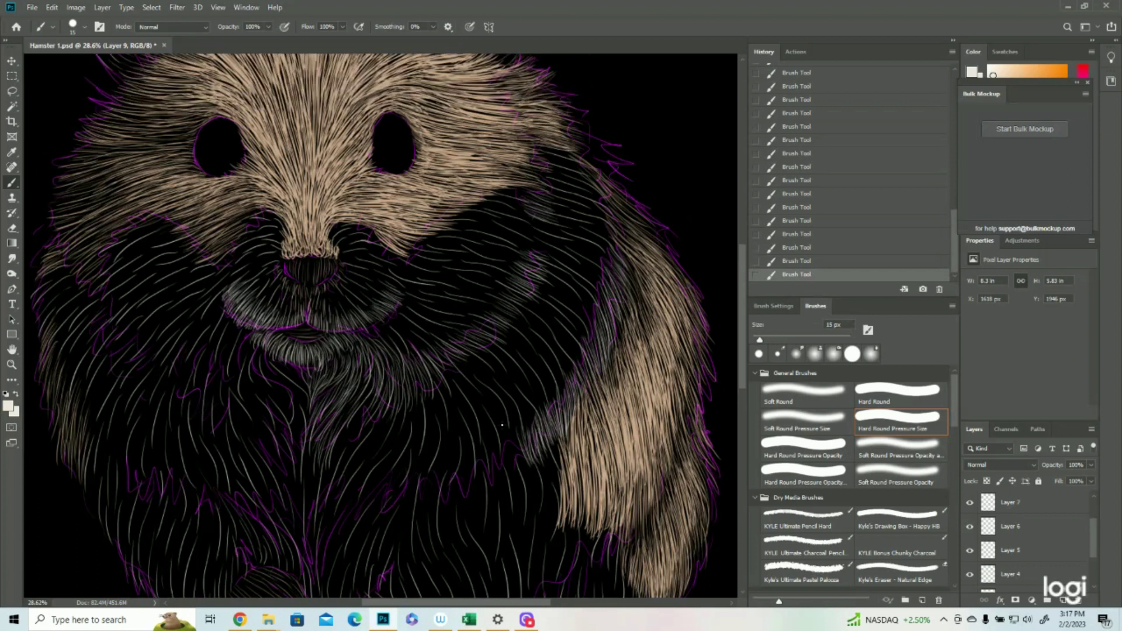
{"action": "left_click", "coordinate": [12, 365]}
{"action": "left_click_drag", "start_coordinate": [310, 308], "coordinate": [270, 299]}
{"action": "left_click", "coordinate": [12, 183]}
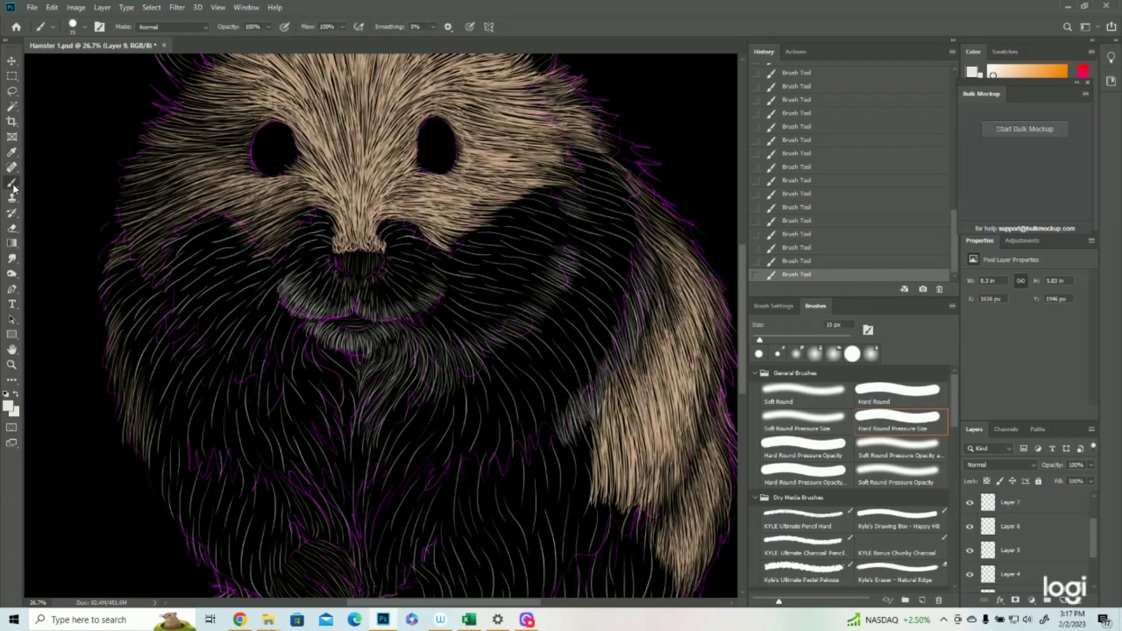
{"action": "mouse_move", "coordinate": [246, 214]}
{"action": "left_mouse_down"}
{"action": "mouse_move", "coordinate": [197, 240]}
{"action": "mouse_move", "coordinate": [232, 222]}
{"action": "mouse_move", "coordinate": [199, 231]}
{"action": "mouse_move", "coordinate": [205, 221]}
{"action": "mouse_move", "coordinate": [159, 270]}
{"action": "mouse_move", "coordinate": [180, 247]}
{"action": "mouse_move", "coordinate": [248, 225]}
{"action": "mouse_move", "coordinate": [166, 271]}
{"action": "left_mouse_up"}
{"action": "left_click_drag", "start_coordinate": [211, 238], "coordinate": [152, 286]}
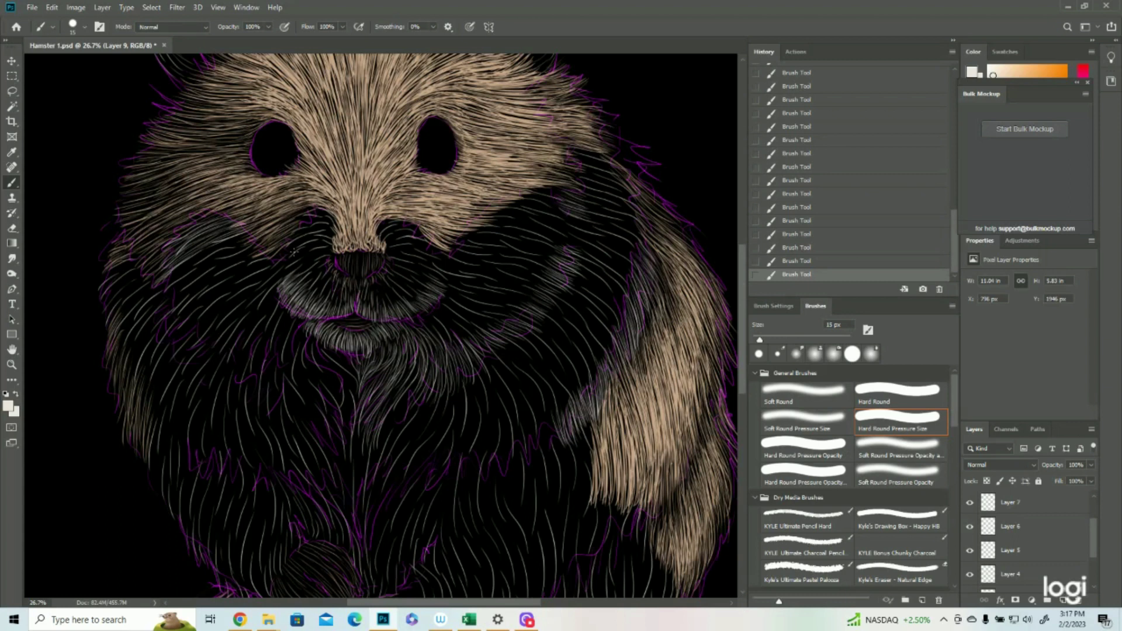
- Paint long off-white strokes down the outer edge of the right foreleg to its paw
{"action": "scroll", "coordinate": [293, 252], "scroll_direction": "down", "scroll_amount": 5}
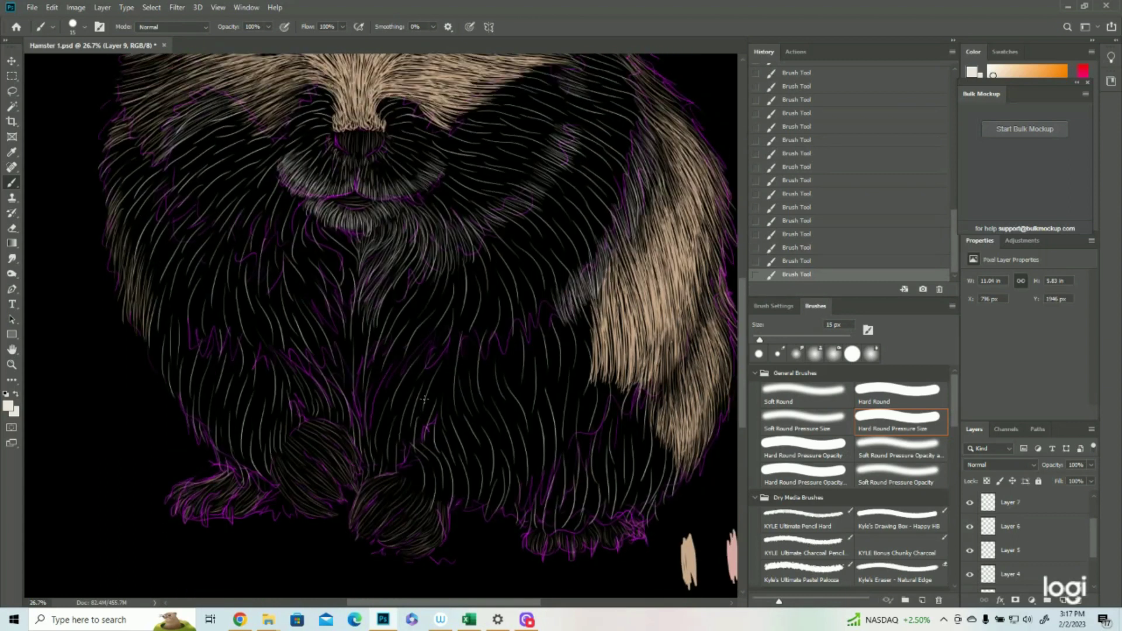
{"action": "scroll", "coordinate": [464, 480], "scroll_direction": "up", "scroll_amount": 1}
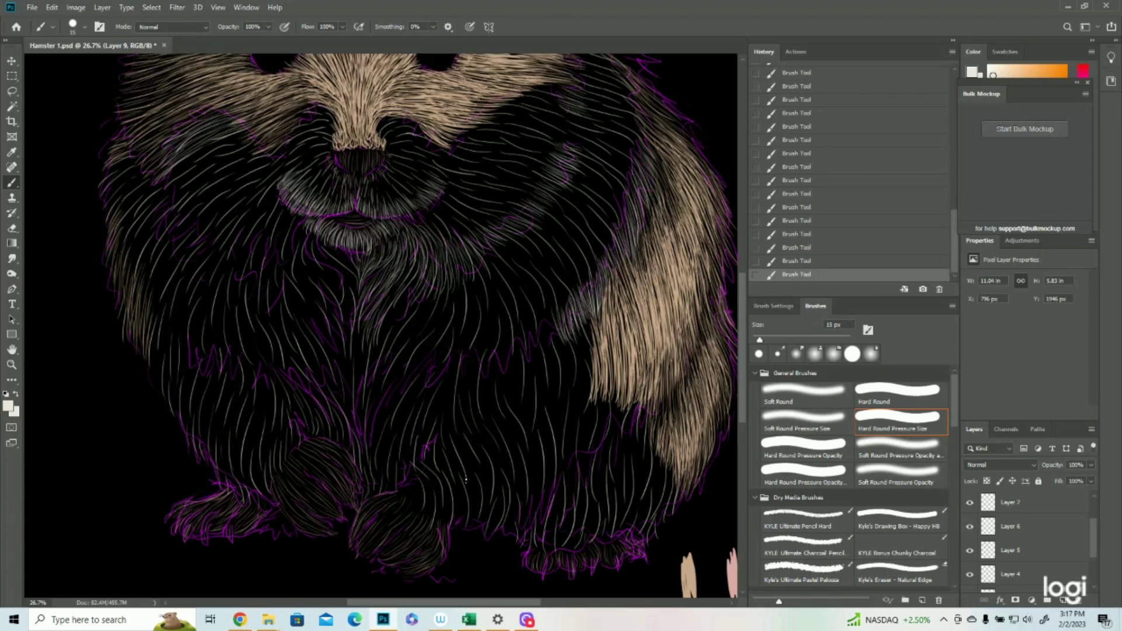
{"action": "mouse_move", "coordinate": [459, 366]}
{"action": "left_mouse_down"}
{"action": "mouse_move", "coordinate": [451, 425]}
{"action": "mouse_move", "coordinate": [438, 433]}
{"action": "left_mouse_up"}
{"action": "mouse_move", "coordinate": [454, 388]}
{"action": "left_mouse_down"}
{"action": "mouse_move", "coordinate": [449, 432]}
{"action": "mouse_move", "coordinate": [455, 356]}
{"action": "mouse_move", "coordinate": [431, 439]}
{"action": "left_mouse_up"}
{"action": "left_click_drag", "start_coordinate": [444, 387], "coordinate": [414, 476]}
{"action": "left_click_drag", "start_coordinate": [416, 449], "coordinate": [403, 487]}
{"action": "left_click_drag", "start_coordinate": [408, 460], "coordinate": [387, 498]}
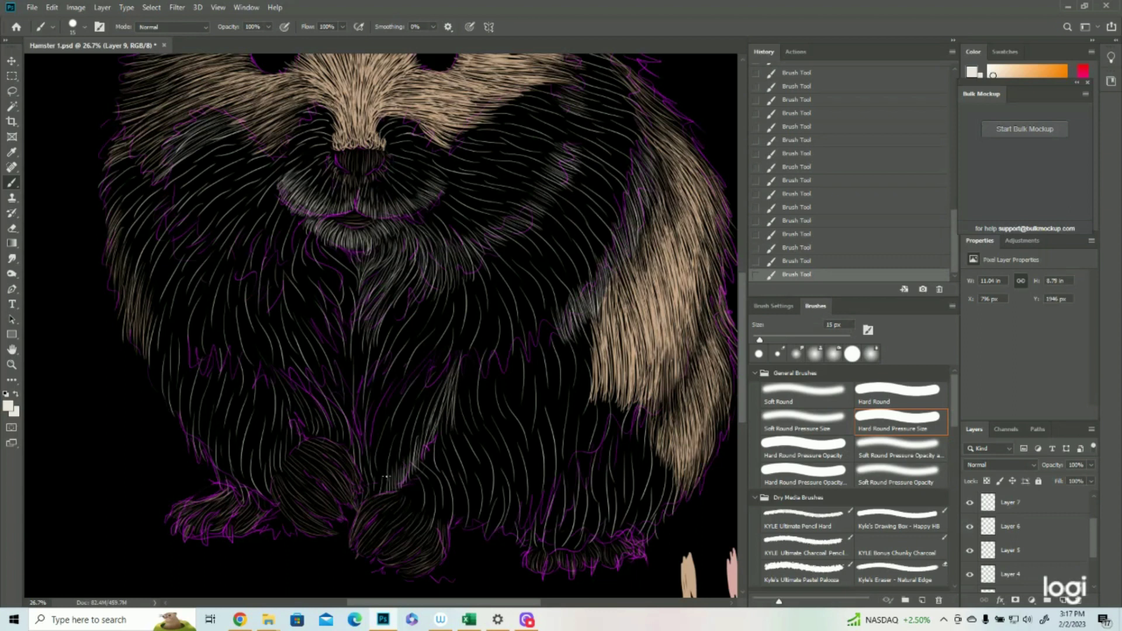
- Fill the right foreleg inward with long off-white strokes running down to the paw
{"action": "mouse_move", "coordinate": [446, 382]}
{"action": "left_mouse_down"}
{"action": "mouse_move", "coordinate": [429, 444]}
{"action": "mouse_move", "coordinate": [432, 408]}
{"action": "mouse_move", "coordinate": [413, 448]}
{"action": "left_mouse_up"}
{"action": "left_click_drag", "start_coordinate": [430, 387], "coordinate": [401, 480]}
{"action": "left_click_drag", "start_coordinate": [417, 394], "coordinate": [395, 475]}
{"action": "left_click_drag", "start_coordinate": [409, 418], "coordinate": [388, 474]}
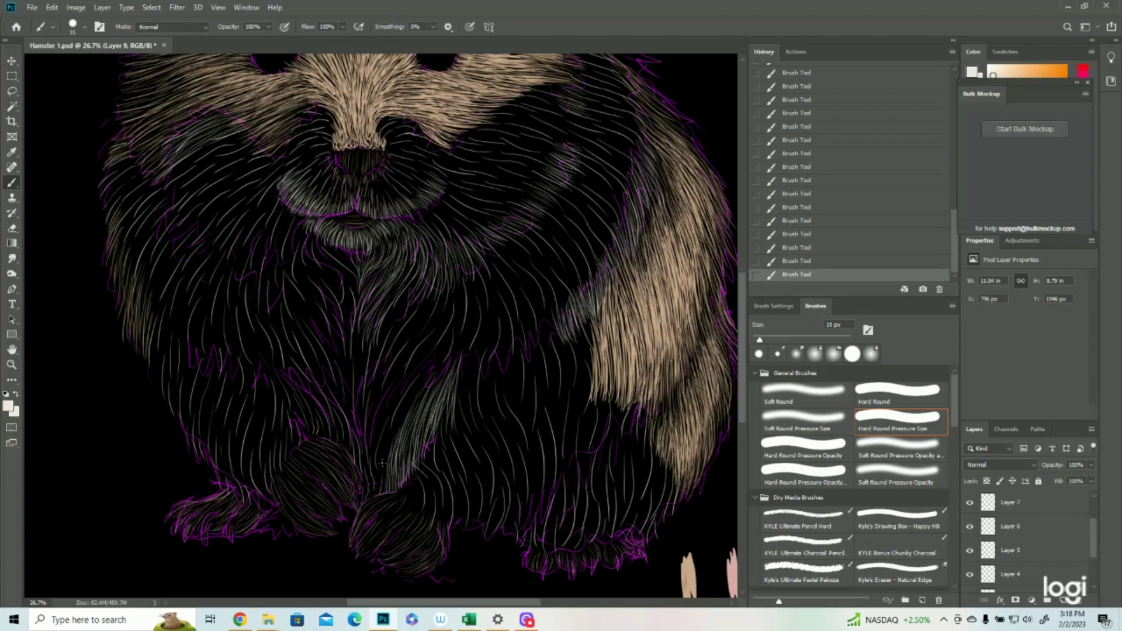
{"action": "left_click_drag", "start_coordinate": [416, 393], "coordinate": [386, 447]}
{"action": "left_click_drag", "start_coordinate": [423, 363], "coordinate": [381, 440]}
- Join the off-white band at the tan flank to the top of the right foreleg with short strokes
{"action": "mouse_move", "coordinate": [558, 304]}
{"action": "left_mouse_down"}
{"action": "mouse_move", "coordinate": [555, 357]}
{"action": "mouse_move", "coordinate": [514, 377]}
{"action": "left_mouse_up"}
{"action": "mouse_move", "coordinate": [517, 333]}
{"action": "left_mouse_down"}
{"action": "mouse_move", "coordinate": [462, 386]}
{"action": "mouse_move", "coordinate": [422, 398]}
{"action": "left_mouse_up"}
{"action": "left_click_drag", "start_coordinate": [451, 331], "coordinate": [431, 377]}
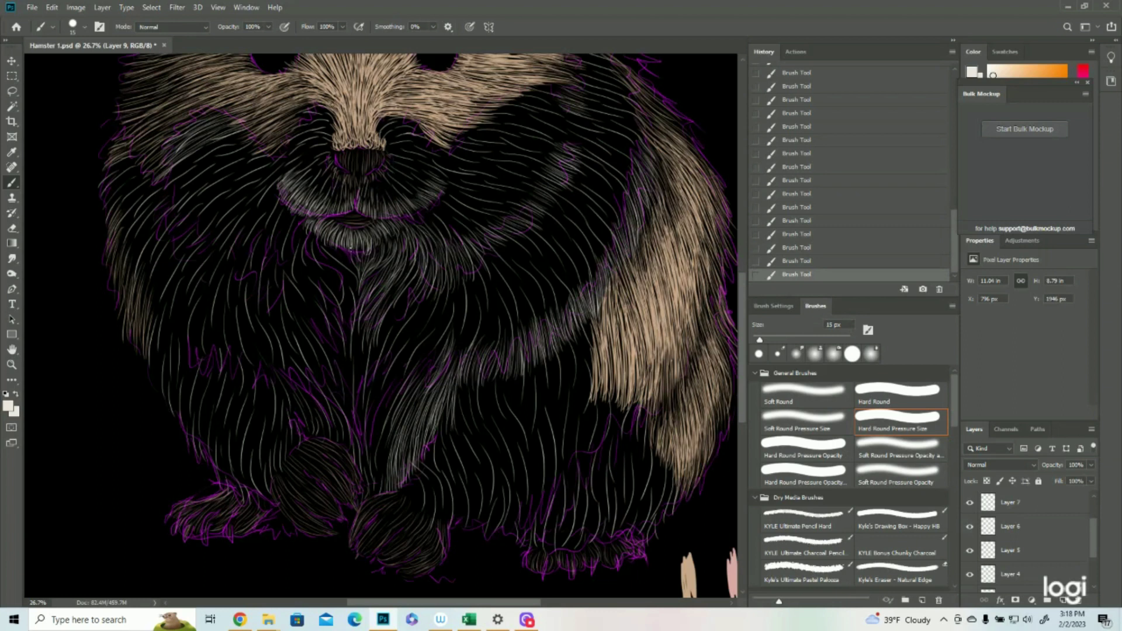
- Paint off-white strokes below the chin's left half, curving down to the chest's centre line
{"action": "left_click_drag", "start_coordinate": [336, 248], "coordinate": [355, 275]}
{"action": "left_click_drag", "start_coordinate": [314, 231], "coordinate": [330, 262]}
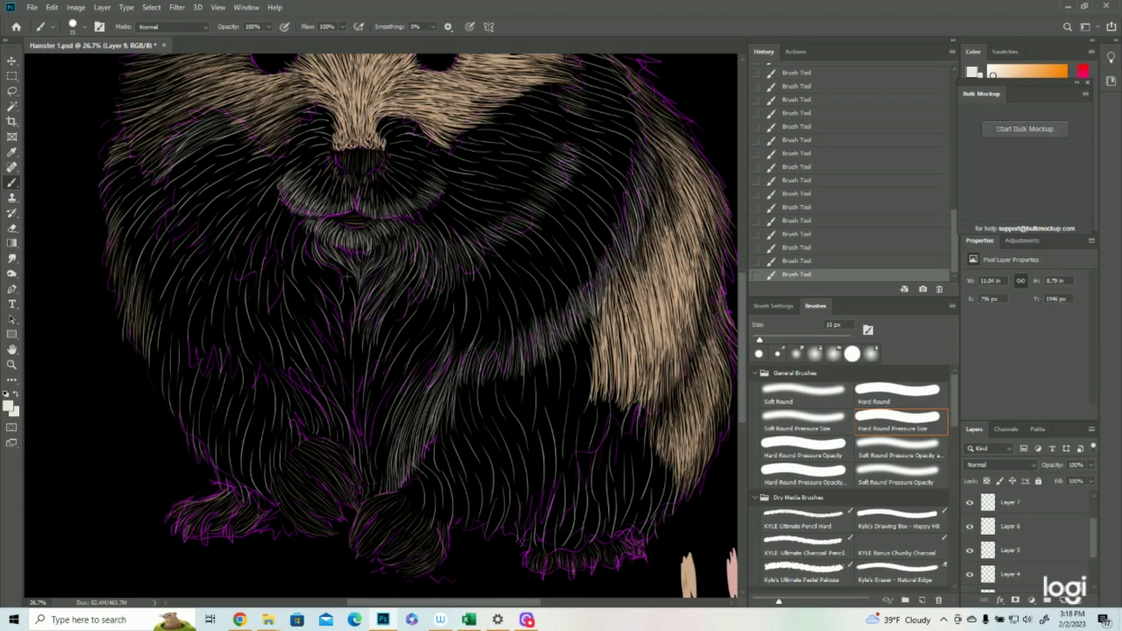
{"action": "left_click_drag", "start_coordinate": [353, 281], "coordinate": [356, 305]}
{"action": "left_click_drag", "start_coordinate": [296, 231], "coordinate": [306, 256]}
{"action": "left_click_drag", "start_coordinate": [299, 251], "coordinate": [351, 333]}
- Thicken the right foreleg's off-white fur and extend fine strokes down the chest's centre line
{"action": "left_click_drag", "start_coordinate": [489, 316], "coordinate": [446, 413]}
{"action": "left_click_drag", "start_coordinate": [455, 406], "coordinate": [416, 518]}
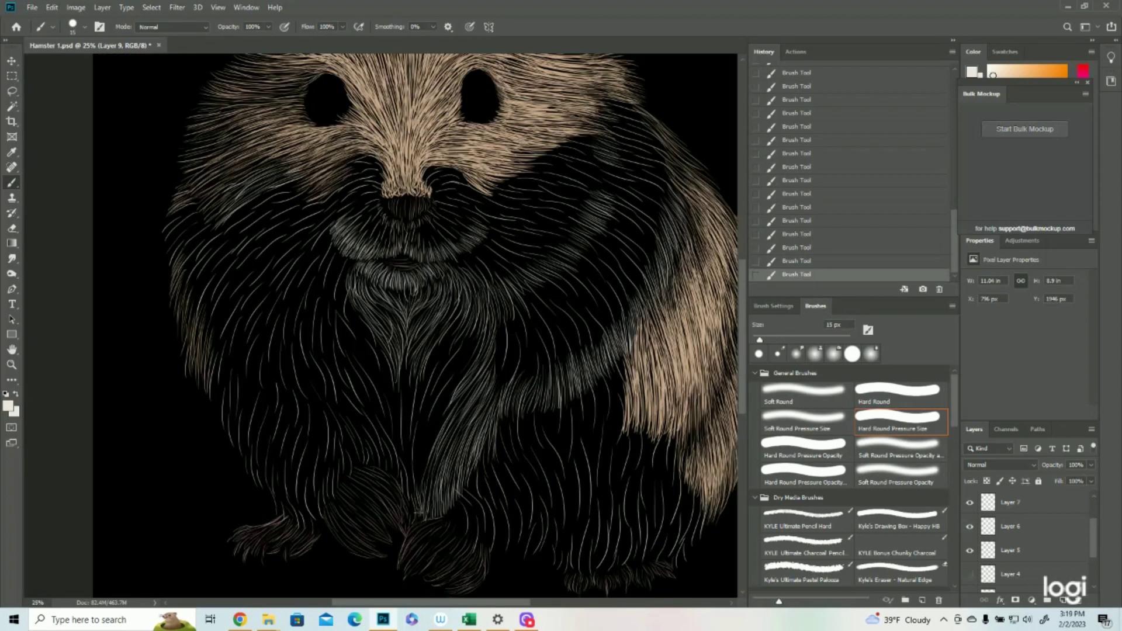
{"action": "left_click_drag", "start_coordinate": [426, 438], "coordinate": [416, 495]}
{"action": "left_click_drag", "start_coordinate": [403, 350], "coordinate": [405, 388]}
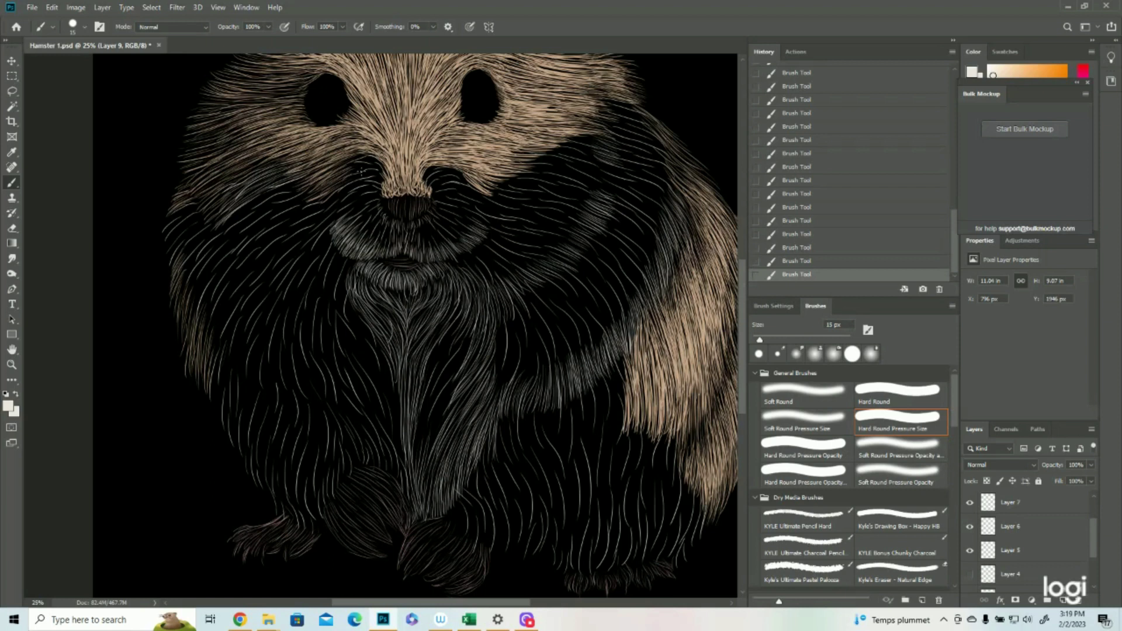
- Paint off-white strokes along the belly's lower edge and down the front edge of the hind leg from the tan flank
{"action": "scroll", "coordinate": [564, 361], "scroll_direction": "down", "scroll_amount": 2}
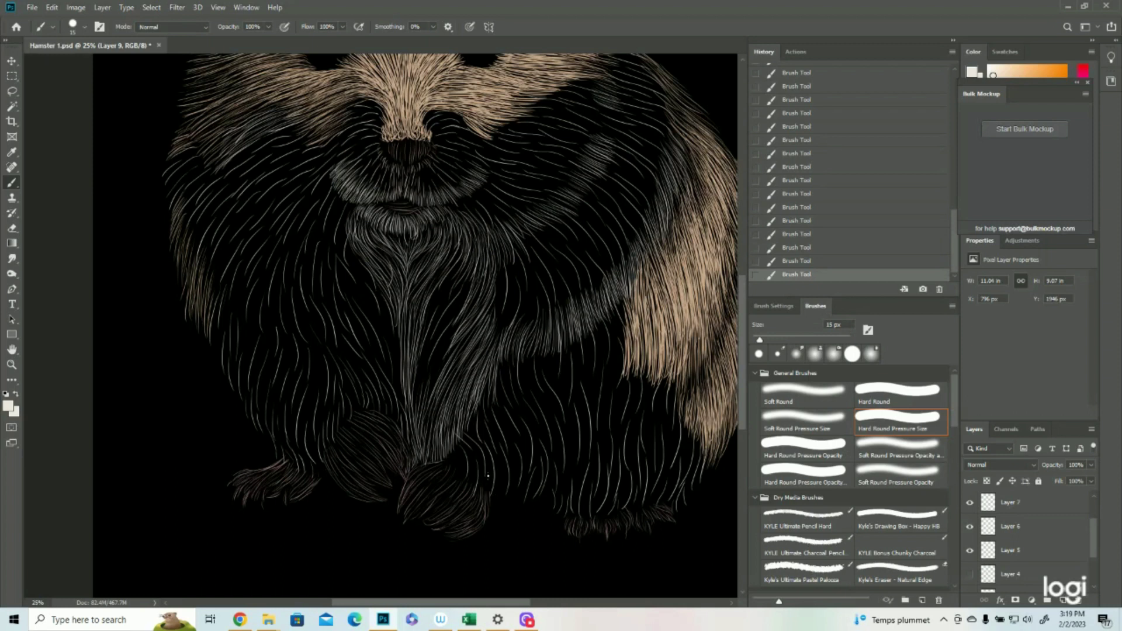
{"action": "mouse_move", "coordinate": [495, 471]}
{"action": "left_mouse_down"}
{"action": "mouse_move", "coordinate": [492, 496]}
{"action": "mouse_move", "coordinate": [560, 499]}
{"action": "mouse_move", "coordinate": [563, 482]}
{"action": "left_mouse_up"}
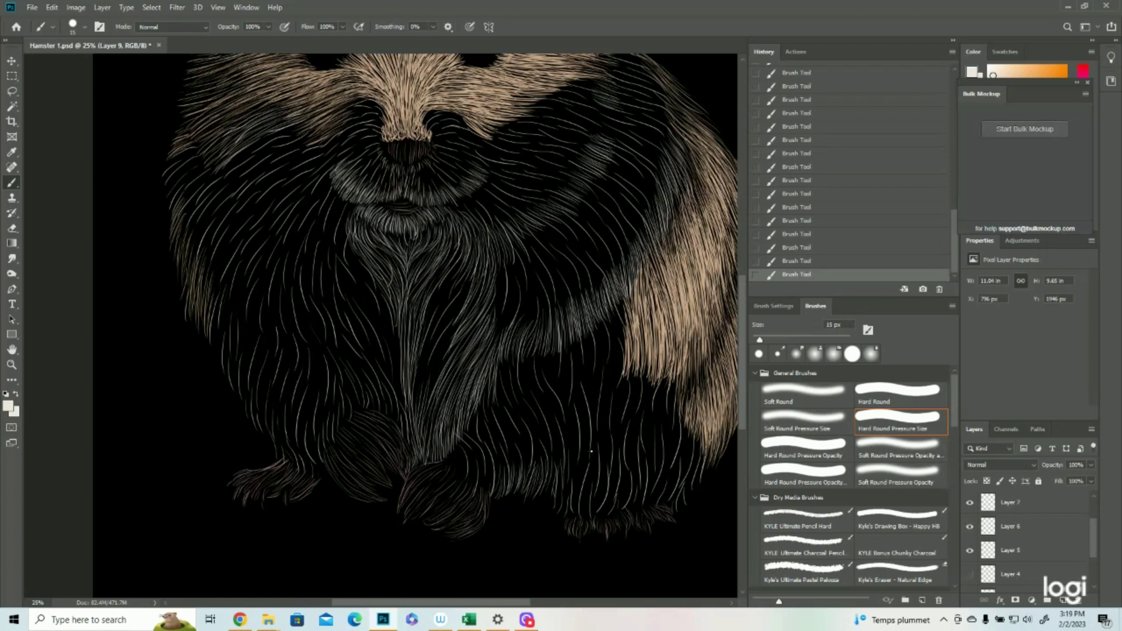
{"action": "mouse_move", "coordinate": [678, 380]}
{"action": "left_mouse_down"}
{"action": "mouse_move", "coordinate": [675, 422]}
{"action": "mouse_move", "coordinate": [653, 442]}
{"action": "left_mouse_up"}
{"action": "mouse_move", "coordinate": [652, 402]}
{"action": "left_mouse_down"}
{"action": "mouse_move", "coordinate": [649, 443]}
{"action": "mouse_move", "coordinate": [630, 456]}
{"action": "left_mouse_up"}
{"action": "left_click_drag", "start_coordinate": [625, 421], "coordinate": [622, 458]}
{"action": "left_click_drag", "start_coordinate": [622, 435], "coordinate": [615, 466]}
{"action": "mouse_move", "coordinate": [618, 430]}
{"action": "left_mouse_down"}
{"action": "mouse_move", "coordinate": [613, 466]}
{"action": "mouse_move", "coordinate": [580, 476]}
{"action": "mouse_move", "coordinate": [569, 494]}
{"action": "left_mouse_up"}
- Paint short off-white strokes around the hind foot and along the hind leg's lower edge
{"action": "left_click_drag", "start_coordinate": [566, 452], "coordinate": [564, 495]}
{"action": "mouse_move", "coordinate": [561, 457]}
{"action": "left_mouse_down"}
{"action": "mouse_move", "coordinate": [568, 489]}
{"action": "mouse_move", "coordinate": [559, 452]}
{"action": "mouse_move", "coordinate": [550, 491]}
{"action": "mouse_move", "coordinate": [558, 449]}
{"action": "mouse_move", "coordinate": [550, 496]}
{"action": "mouse_move", "coordinate": [555, 458]}
{"action": "mouse_move", "coordinate": [549, 485]}
{"action": "mouse_move", "coordinate": [549, 496]}
{"action": "mouse_move", "coordinate": [568, 448]}
{"action": "mouse_move", "coordinate": [555, 510]}
{"action": "mouse_move", "coordinate": [560, 480]}
{"action": "mouse_move", "coordinate": [563, 515]}
{"action": "mouse_move", "coordinate": [572, 521]}
{"action": "mouse_move", "coordinate": [579, 489]}
{"action": "mouse_move", "coordinate": [594, 524]}
{"action": "mouse_move", "coordinate": [579, 479]}
{"action": "mouse_move", "coordinate": [577, 505]}
{"action": "mouse_move", "coordinate": [585, 474]}
{"action": "mouse_move", "coordinate": [577, 509]}
{"action": "mouse_move", "coordinate": [572, 473]}
{"action": "mouse_move", "coordinate": [615, 502]}
{"action": "mouse_move", "coordinate": [593, 491]}
{"action": "mouse_move", "coordinate": [592, 507]}
{"action": "mouse_move", "coordinate": [600, 491]}
{"action": "mouse_move", "coordinate": [599, 519]}
{"action": "left_mouse_up"}
{"action": "mouse_move", "coordinate": [613, 494]}
{"action": "left_mouse_down"}
{"action": "mouse_move", "coordinate": [603, 517]}
{"action": "mouse_move", "coordinate": [632, 512]}
{"action": "left_mouse_up"}
{"action": "left_click_drag", "start_coordinate": [644, 484], "coordinate": [638, 509]}
{"action": "mouse_move", "coordinate": [703, 458]}
{"action": "left_mouse_down"}
{"action": "mouse_move", "coordinate": [686, 503]}
{"action": "mouse_move", "coordinate": [674, 508]}
{"action": "mouse_move", "coordinate": [675, 496]}
{"action": "mouse_move", "coordinate": [641, 514]}
{"action": "left_mouse_up"}
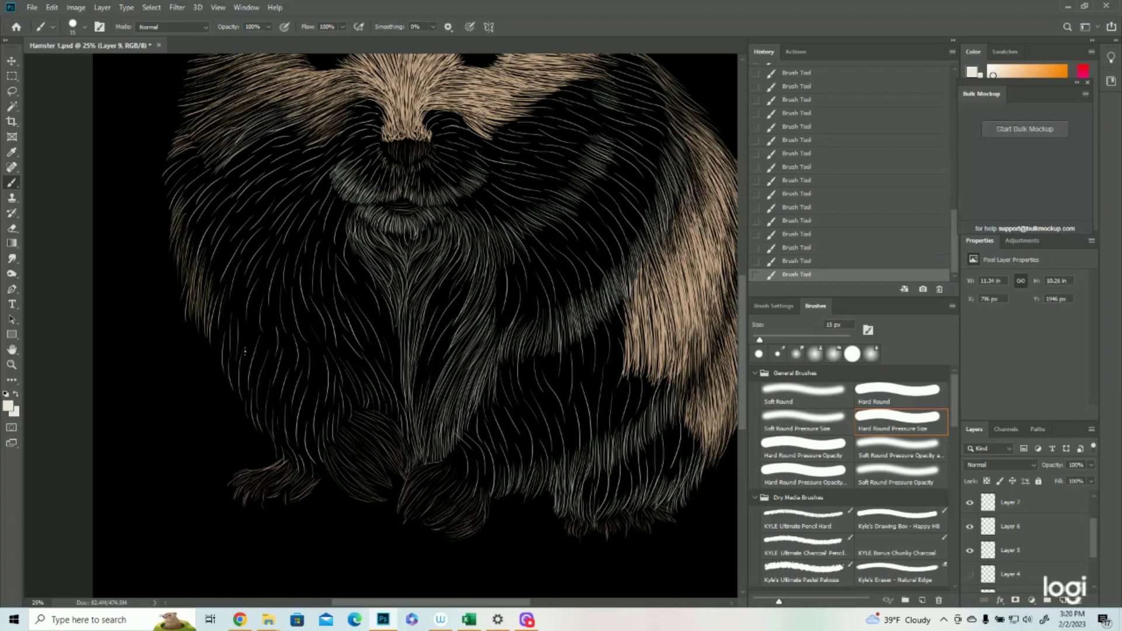
- Fill the right half of the chest with off-white strokes between the throat and the right foreleg
{"action": "scroll", "coordinate": [245, 351], "scroll_direction": "up", "scroll_amount": 5}
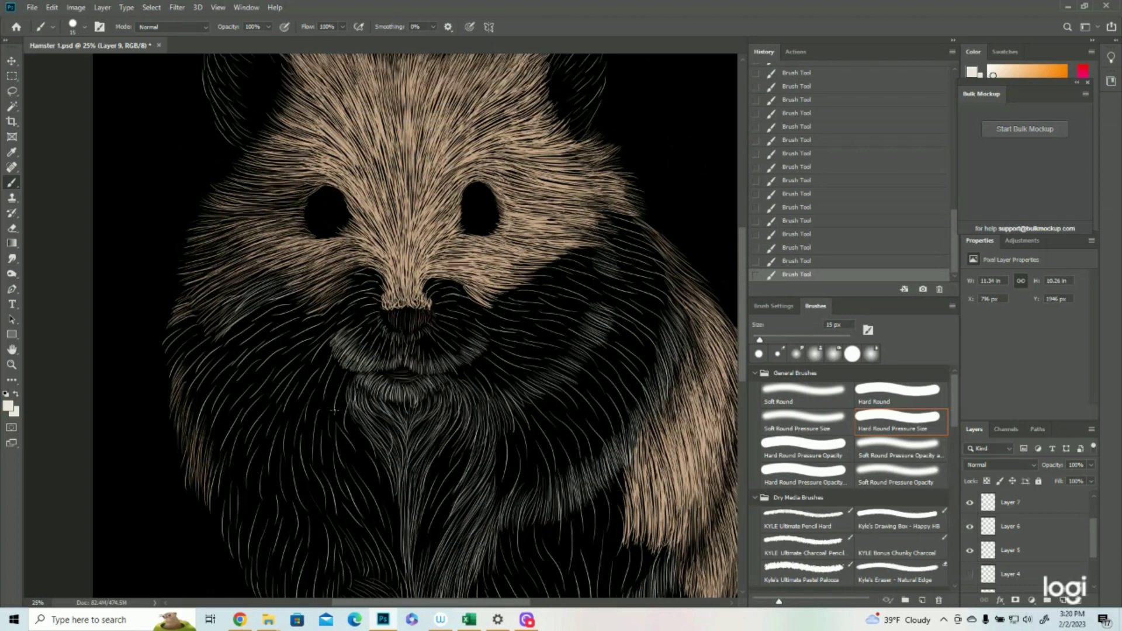
{"action": "left_click", "coordinate": [11, 364]}
{"action": "left_click_drag", "start_coordinate": [314, 334], "coordinate": [275, 333]}
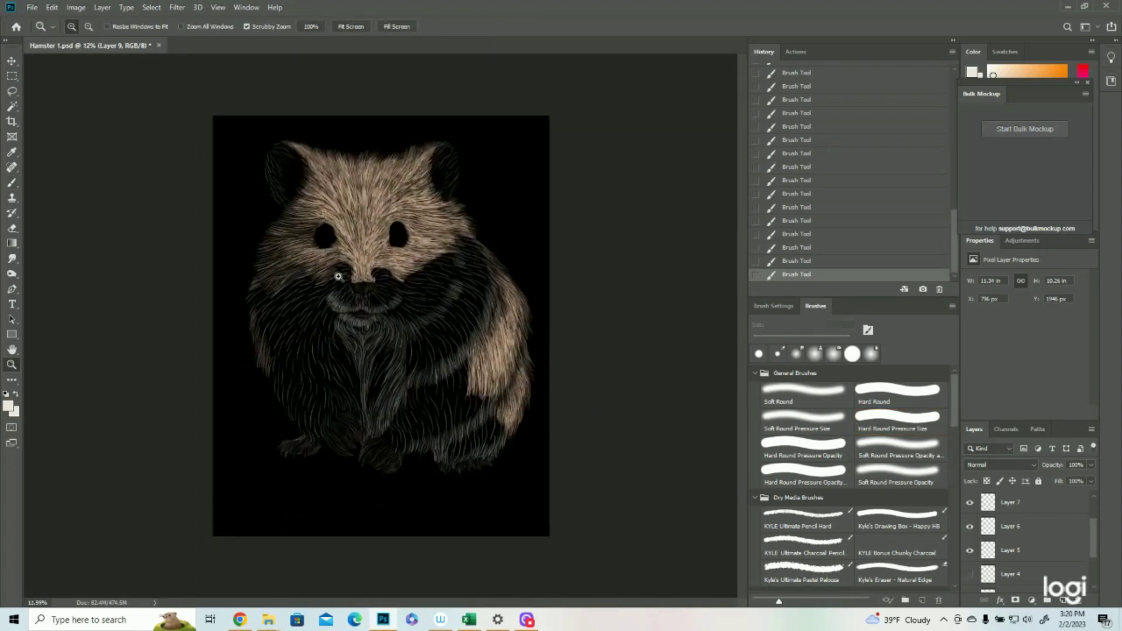
{"action": "left_click", "coordinate": [337, 277]}
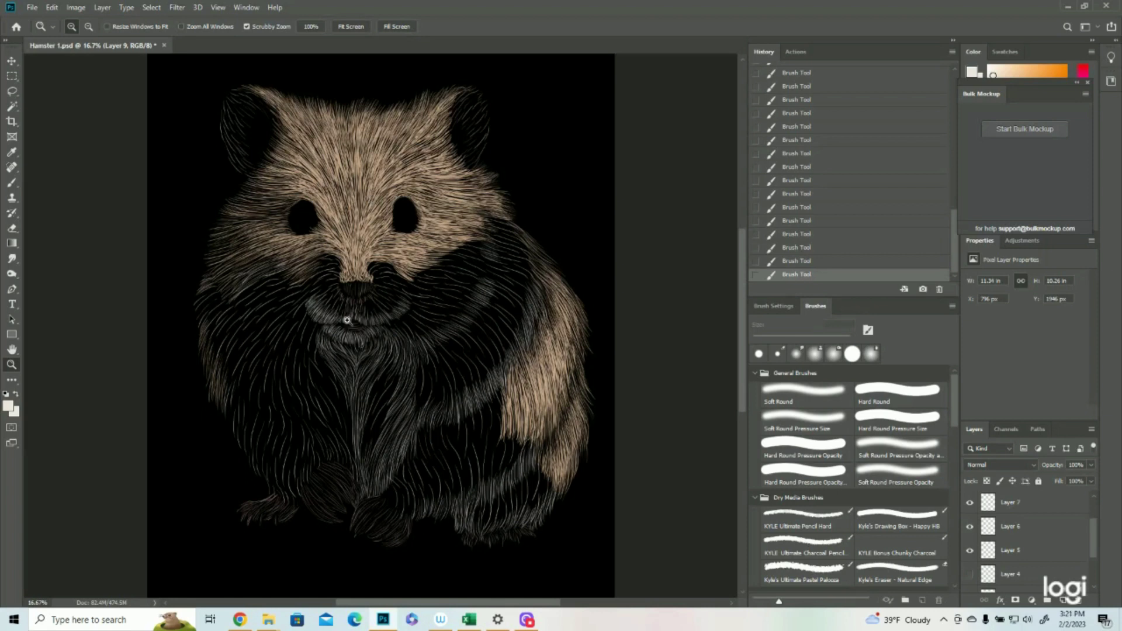
{"action": "left_click", "coordinate": [324, 431]}
{"action": "left_click", "coordinate": [12, 183]}
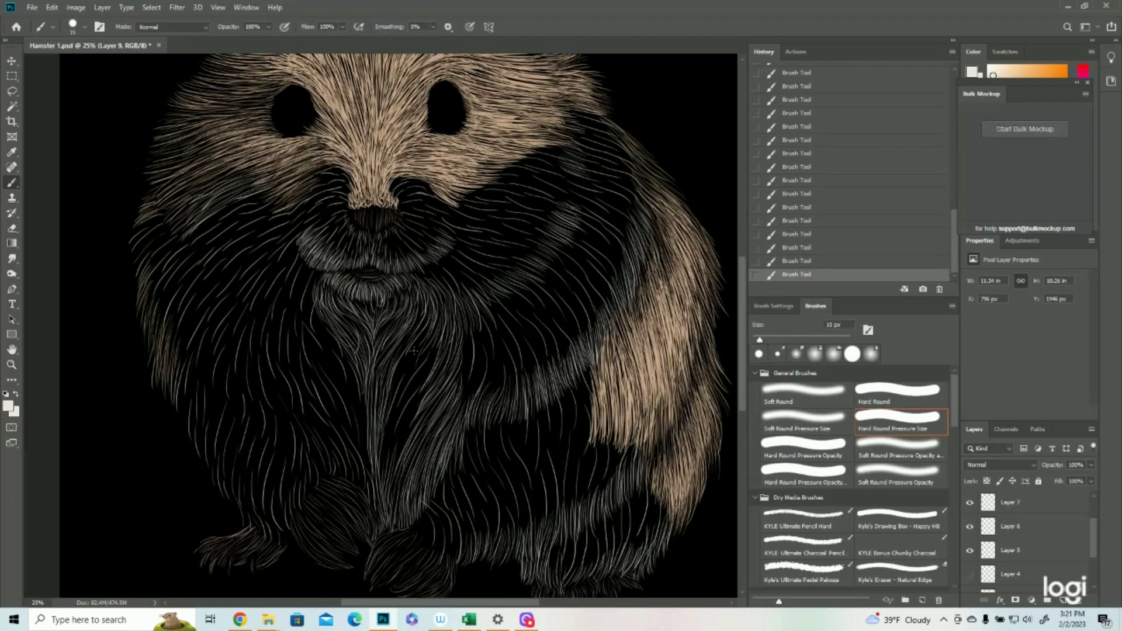
{"action": "left_click_drag", "start_coordinate": [419, 337], "coordinate": [407, 360]}
{"action": "left_click_drag", "start_coordinate": [428, 317], "coordinate": [374, 396]}
{"action": "mouse_move", "coordinate": [427, 351]}
{"action": "left_mouse_down"}
{"action": "mouse_move", "coordinate": [381, 466]}
{"action": "mouse_move", "coordinate": [391, 469]}
{"action": "left_mouse_up"}
- Fill the left half of the chest and the left foreleg with long downward off-white strokes
{"action": "mouse_move", "coordinate": [315, 254]}
{"action": "left_mouse_down"}
{"action": "mouse_move", "coordinate": [295, 299]}
{"action": "mouse_move", "coordinate": [333, 348]}
{"action": "left_mouse_up"}
{"action": "left_click_drag", "start_coordinate": [305, 328], "coordinate": [363, 459]}
{"action": "left_click_drag", "start_coordinate": [337, 374], "coordinate": [368, 480]}
{"action": "mouse_move", "coordinate": [320, 422]}
{"action": "left_mouse_down"}
{"action": "mouse_move", "coordinate": [369, 505]}
{"action": "mouse_move", "coordinate": [342, 489]}
{"action": "left_mouse_up"}
{"action": "left_click_drag", "start_coordinate": [307, 350], "coordinate": [355, 458]}
{"action": "left_click_drag", "start_coordinate": [283, 316], "coordinate": [319, 439]}
{"action": "left_click_drag", "start_coordinate": [285, 339], "coordinate": [298, 396]}
- Fill the left cheek and left side of the body with off-white strokes, from the muzzle out to the body's edge
{"action": "left_click_drag", "start_coordinate": [319, 199], "coordinate": [282, 249]}
{"action": "left_click_drag", "start_coordinate": [307, 193], "coordinate": [182, 245]}
{"action": "mouse_move", "coordinate": [178, 218]}
{"action": "left_mouse_down"}
{"action": "mouse_move", "coordinate": [134, 274]}
{"action": "mouse_move", "coordinate": [150, 307]}
{"action": "left_mouse_up"}
{"action": "left_click_drag", "start_coordinate": [242, 233], "coordinate": [158, 327]}
{"action": "left_click_drag", "start_coordinate": [295, 231], "coordinate": [255, 277]}
{"action": "mouse_move", "coordinate": [280, 225]}
{"action": "left_mouse_down"}
{"action": "mouse_move", "coordinate": [193, 286]}
{"action": "mouse_move", "coordinate": [165, 327]}
{"action": "left_mouse_up"}
{"action": "left_click_drag", "start_coordinate": [289, 250], "coordinate": [246, 313]}
{"action": "mouse_move", "coordinate": [282, 270]}
{"action": "left_mouse_down"}
{"action": "mouse_move", "coordinate": [210, 325]}
{"action": "mouse_move", "coordinate": [192, 420]}
{"action": "mouse_move", "coordinate": [251, 403]}
{"action": "mouse_move", "coordinate": [277, 410]}
{"action": "mouse_move", "coordinate": [246, 508]}
{"action": "mouse_move", "coordinate": [286, 541]}
{"action": "mouse_move", "coordinate": [233, 409]}
{"action": "mouse_move", "coordinate": [268, 483]}
{"action": "left_mouse_up"}
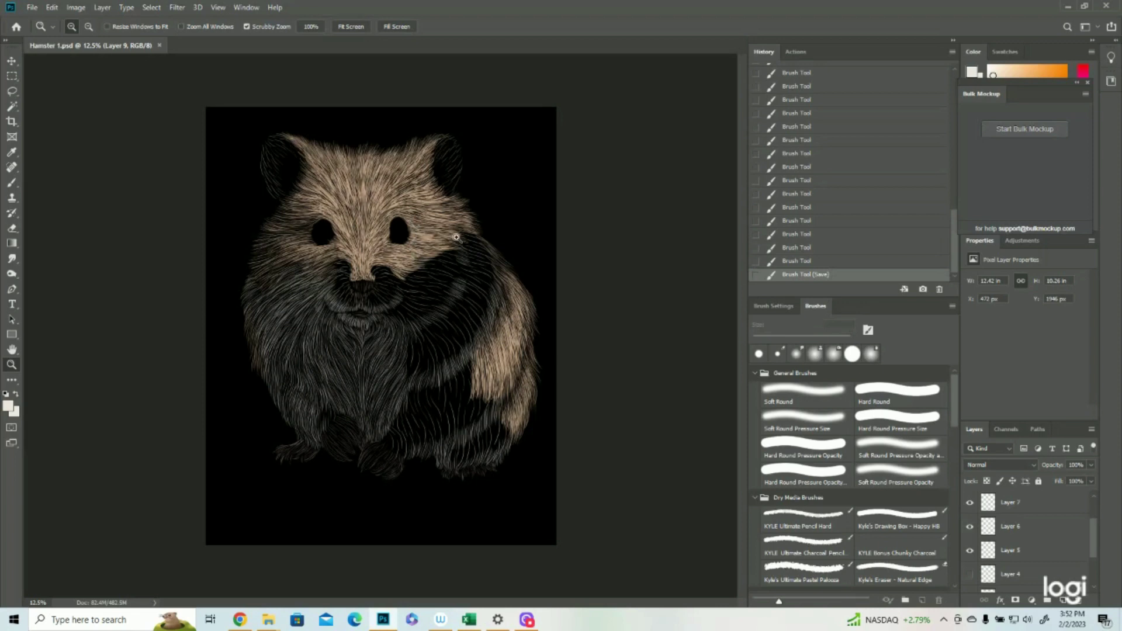
- Paint short off-white strokes on the muzzle's left half, from beside the nose out to the cheek
{"action": "left_click", "coordinate": [438, 224]}
{"action": "left_click_drag", "start_coordinate": [439, 224], "coordinate": [468, 224]}
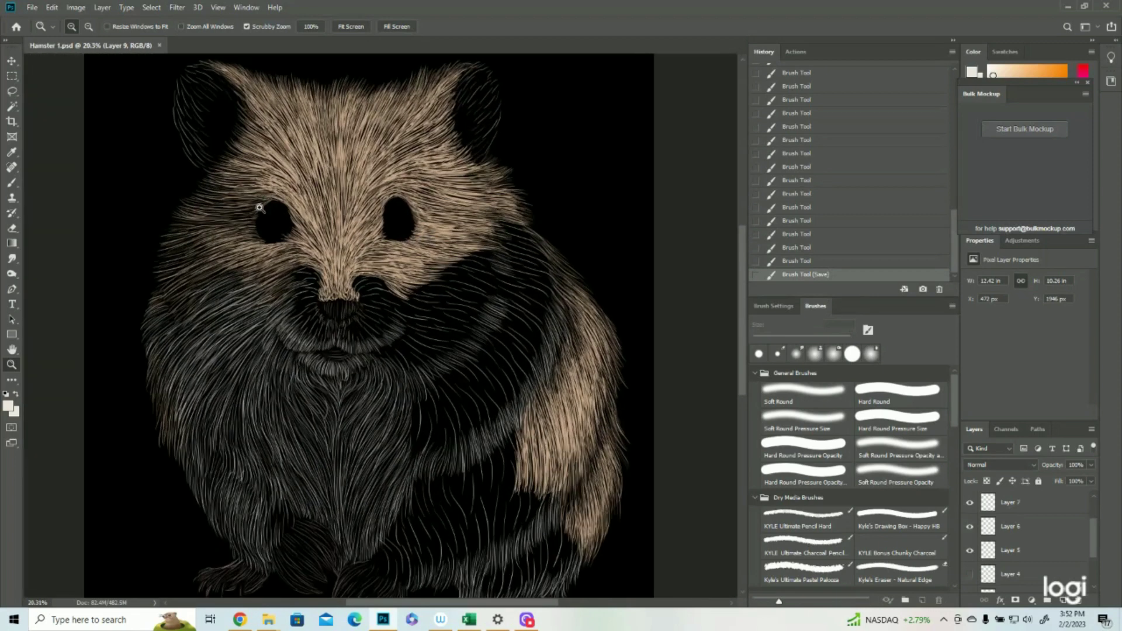
{"action": "left_click", "coordinate": [12, 183]}
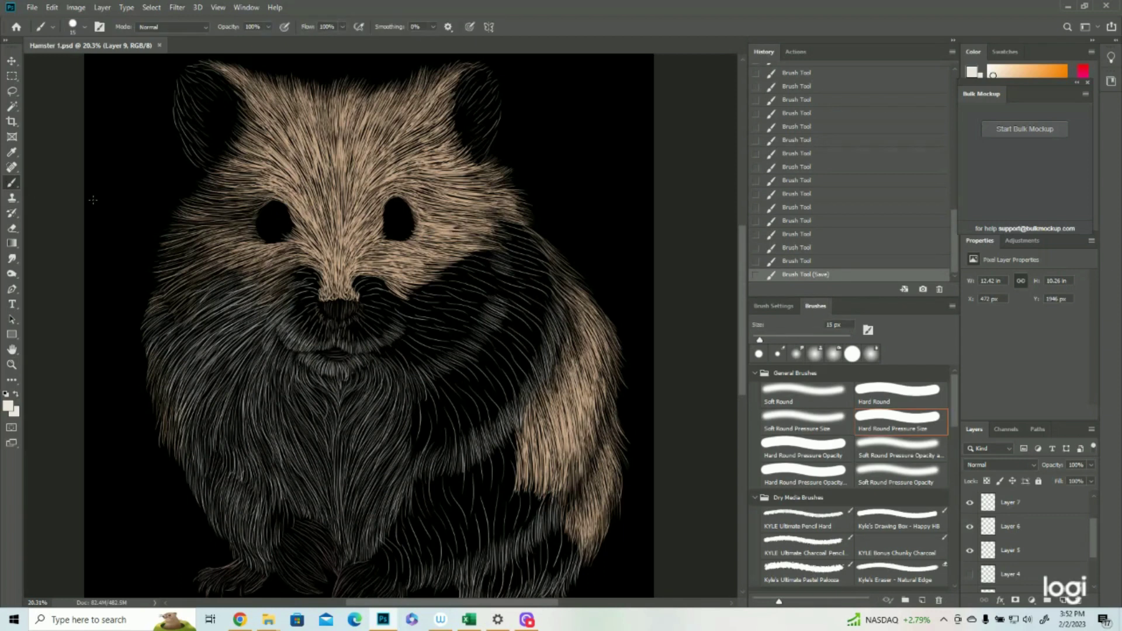
{"action": "left_click_drag", "start_coordinate": [334, 327], "coordinate": [325, 337]}
{"action": "mouse_move", "coordinate": [325, 331]}
{"action": "left_mouse_down"}
{"action": "mouse_move", "coordinate": [319, 345]}
{"action": "mouse_move", "coordinate": [322, 335]}
{"action": "left_mouse_up"}
{"action": "left_click_drag", "start_coordinate": [322, 325], "coordinate": [319, 335]}
{"action": "left_click_drag", "start_coordinate": [319, 329], "coordinate": [312, 340]}
{"action": "left_click_drag", "start_coordinate": [315, 328], "coordinate": [311, 332]}
{"action": "mouse_move", "coordinate": [313, 321]}
{"action": "left_mouse_down"}
{"action": "mouse_move", "coordinate": [297, 338]}
{"action": "mouse_move", "coordinate": [288, 317]}
{"action": "left_mouse_up"}
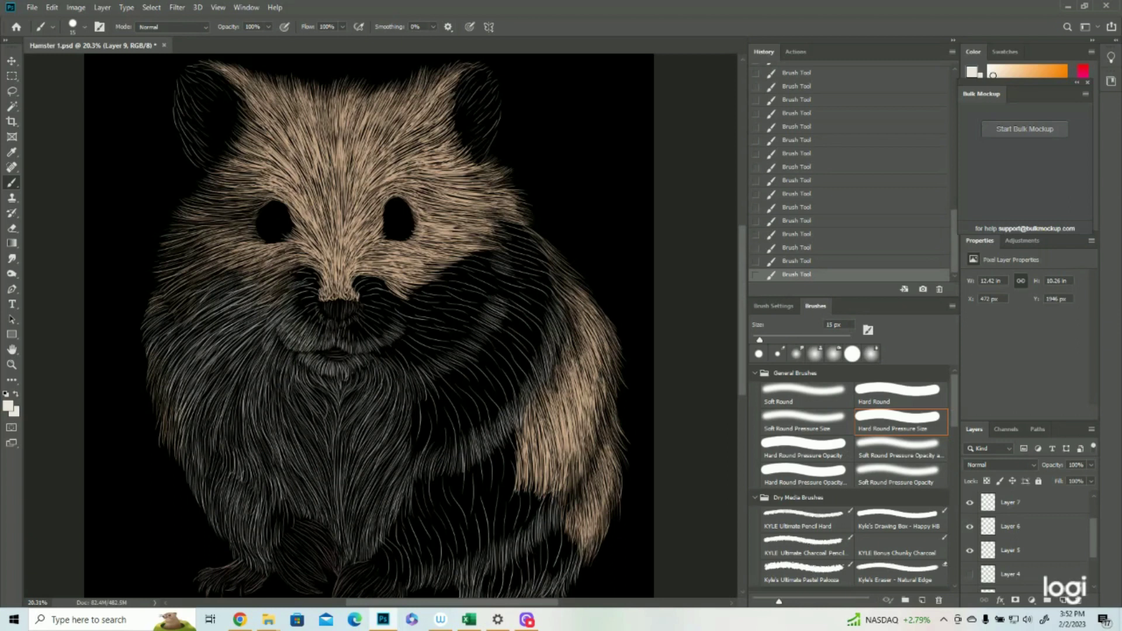
{"action": "left_click_drag", "start_coordinate": [307, 269], "coordinate": [295, 281]}
- Paint dense off-white strokes on the fur patch behind the right cheek, running down from the tan head fur towards the flank
{"action": "left_click_drag", "start_coordinate": [506, 223], "coordinate": [529, 235]}
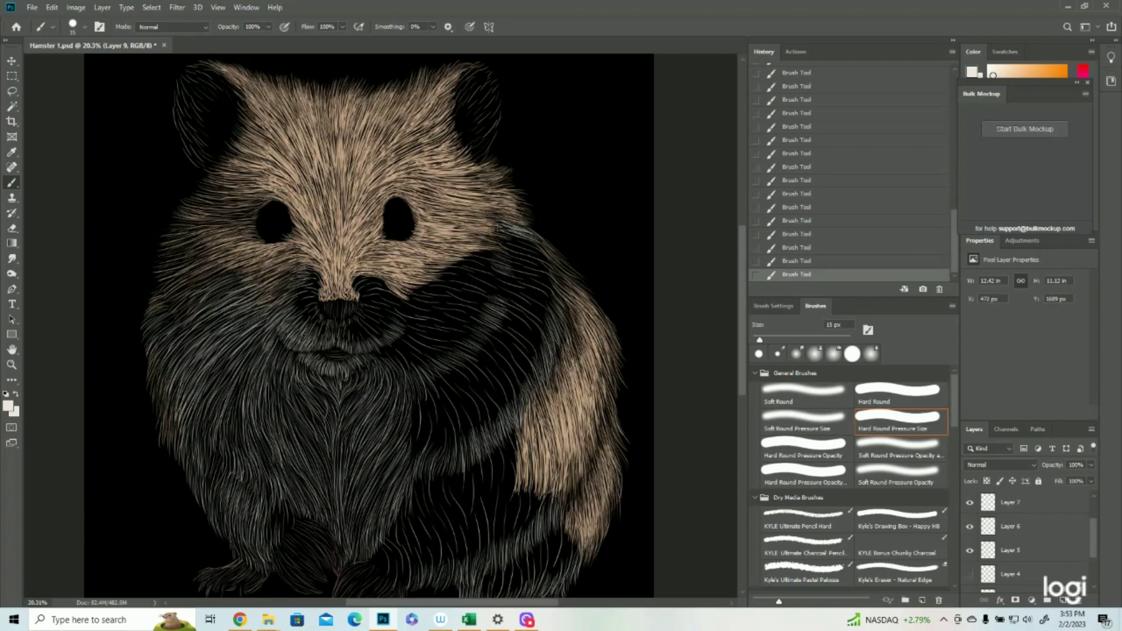
{"action": "left_click_drag", "start_coordinate": [500, 221], "coordinate": [514, 223]}
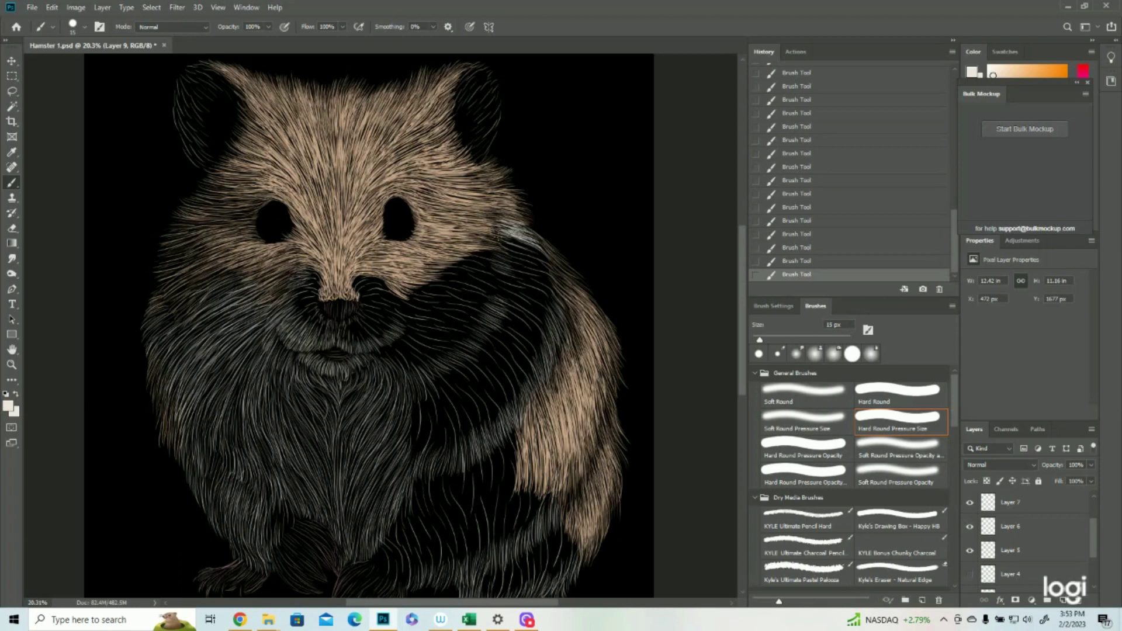
{"action": "left_click_drag", "start_coordinate": [518, 238], "coordinate": [552, 267]}
{"action": "mouse_move", "coordinate": [500, 242]}
{"action": "left_mouse_down"}
{"action": "mouse_move", "coordinate": [552, 269]}
{"action": "mouse_move", "coordinate": [529, 265]}
{"action": "mouse_move", "coordinate": [548, 272]}
{"action": "mouse_move", "coordinate": [538, 278]}
{"action": "mouse_move", "coordinate": [552, 293]}
{"action": "left_mouse_up"}
{"action": "left_click_drag", "start_coordinate": [505, 267], "coordinate": [551, 292]}
{"action": "left_click_drag", "start_coordinate": [502, 266], "coordinate": [549, 292]}
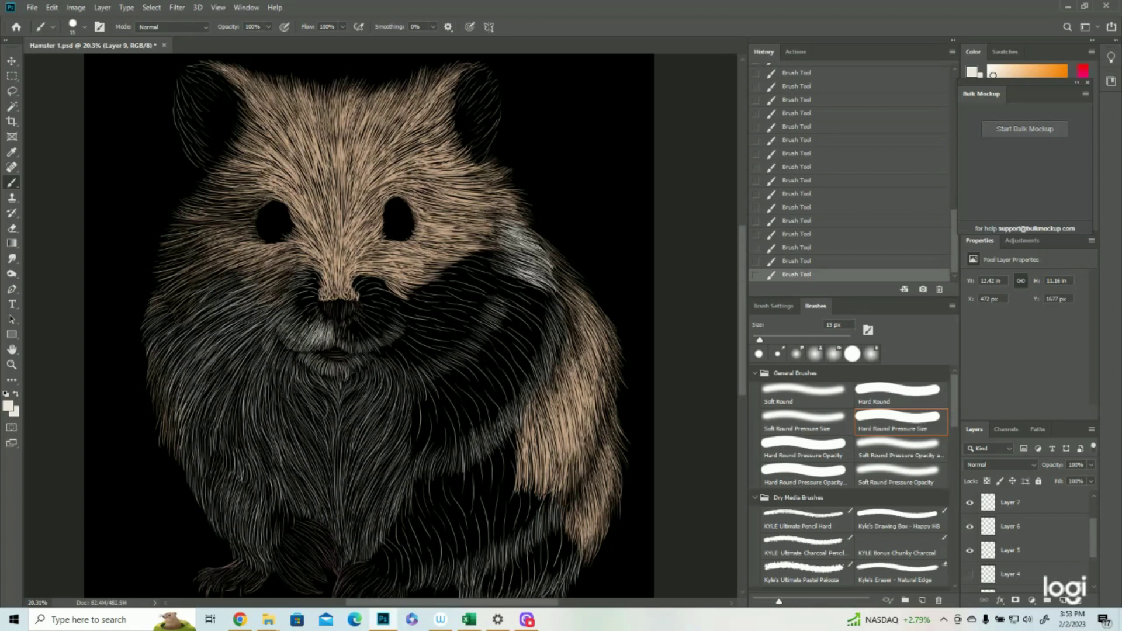
- Thicken the off-white fur on the muzzle's left half, from the mouth up alongside the nose
{"action": "left_click_drag", "start_coordinate": [317, 314], "coordinate": [296, 336]}
{"action": "left_click_drag", "start_coordinate": [310, 319], "coordinate": [292, 326]}
{"action": "mouse_move", "coordinate": [308, 314]}
{"action": "left_mouse_down"}
{"action": "mouse_move", "coordinate": [288, 332]}
{"action": "mouse_move", "coordinate": [299, 336]}
{"action": "left_mouse_up"}
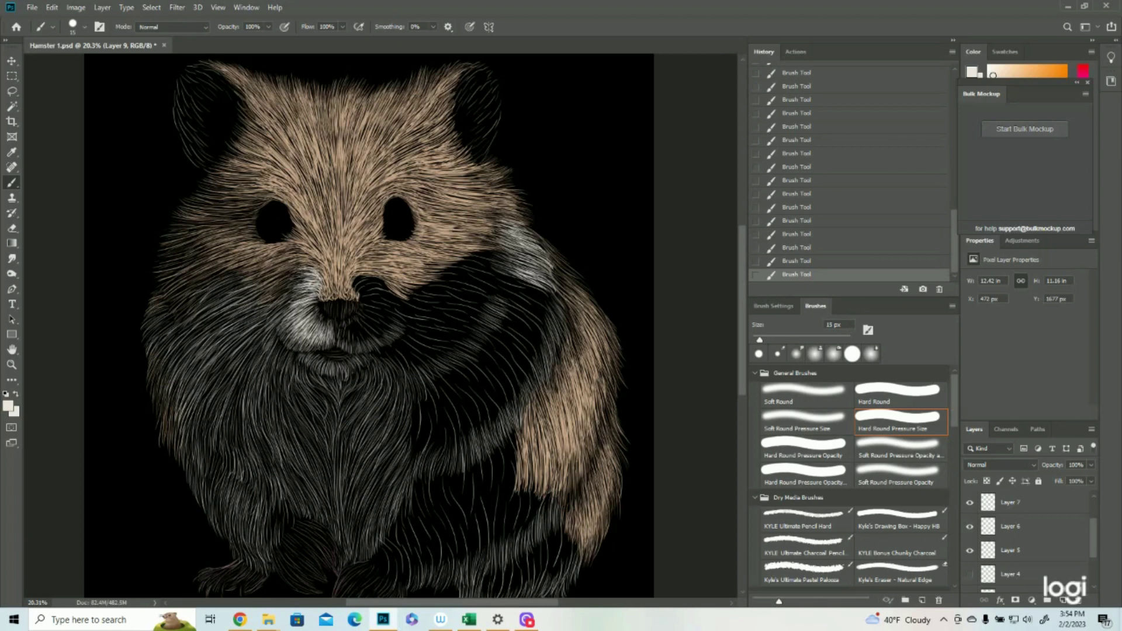
{"action": "left_click_drag", "start_coordinate": [307, 270], "coordinate": [263, 319]}
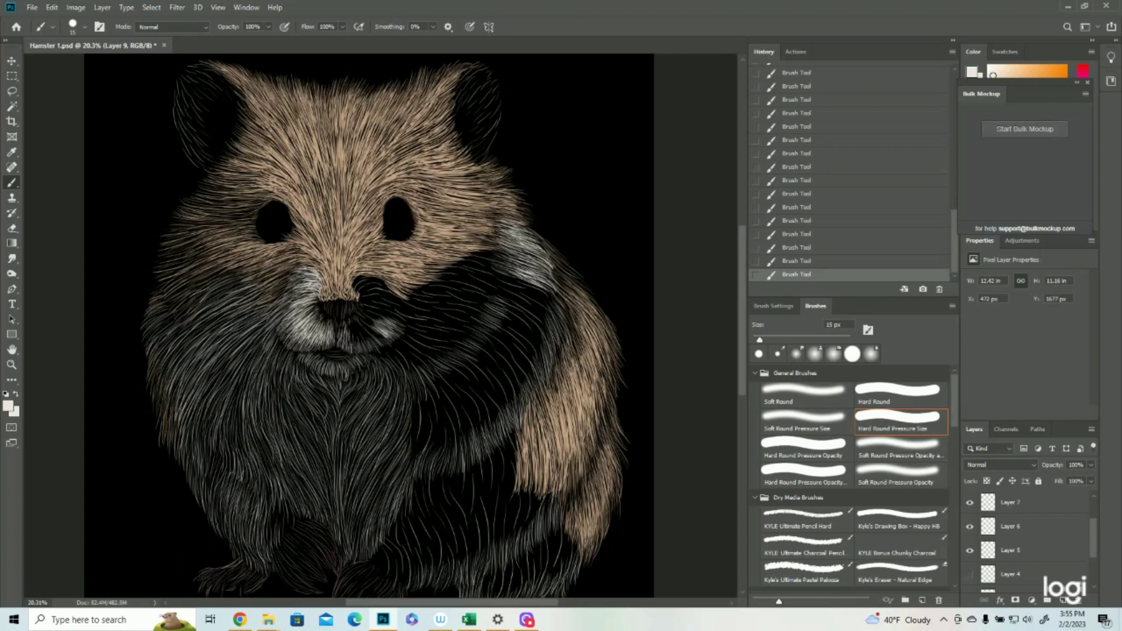
- Fill the muzzle's right half and the chin with short off-white strokes, fanning them out onto the inner right cheek
{"action": "left_click_drag", "start_coordinate": [351, 325], "coordinate": [355, 343]}
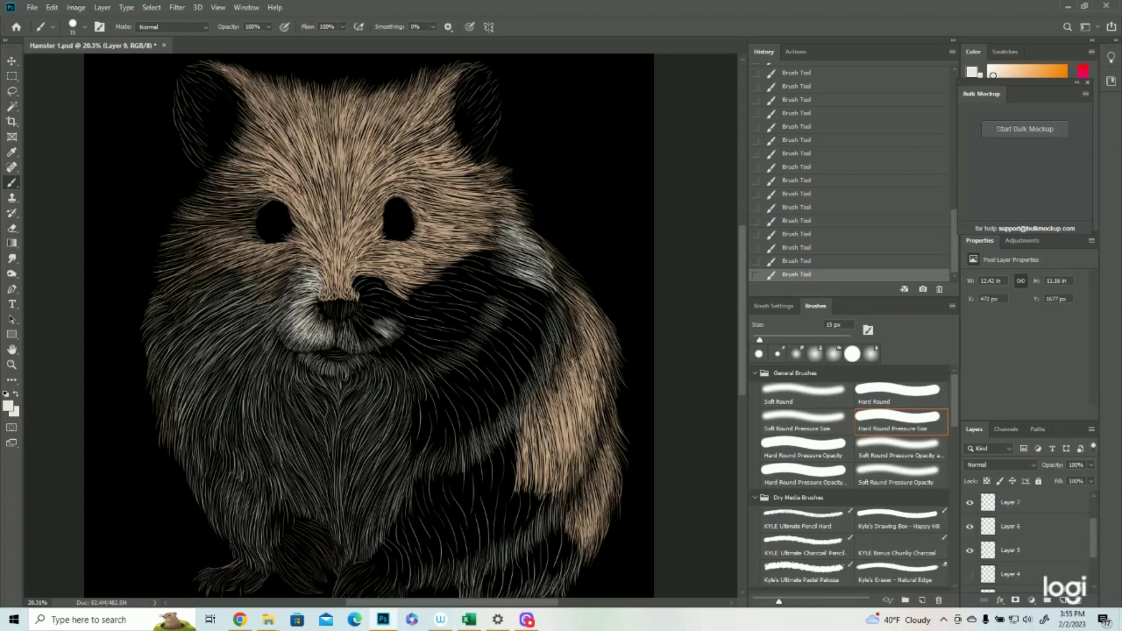
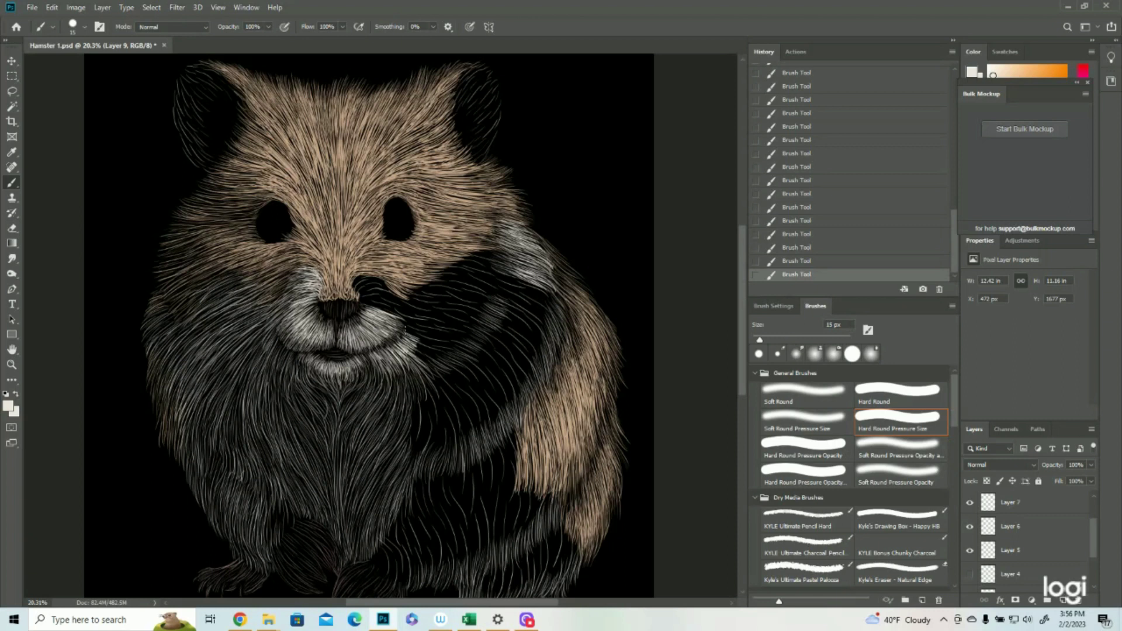
{"action": "mouse_move", "coordinate": [407, 325]}
{"action": "left_mouse_down"}
{"action": "mouse_move", "coordinate": [427, 327]}
{"action": "mouse_move", "coordinate": [408, 325]}
{"action": "mouse_move", "coordinate": [406, 343]}
{"action": "left_mouse_up"}
{"action": "left_click_drag", "start_coordinate": [386, 338], "coordinate": [396, 344]}
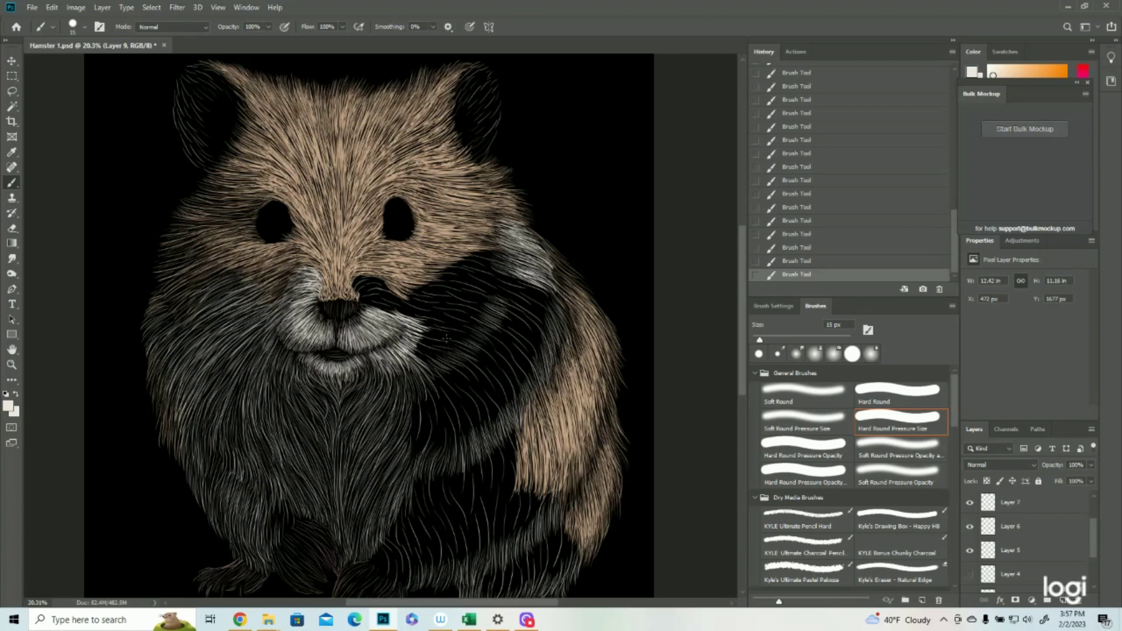
{"action": "left_click_drag", "start_coordinate": [424, 348], "coordinate": [450, 357]}
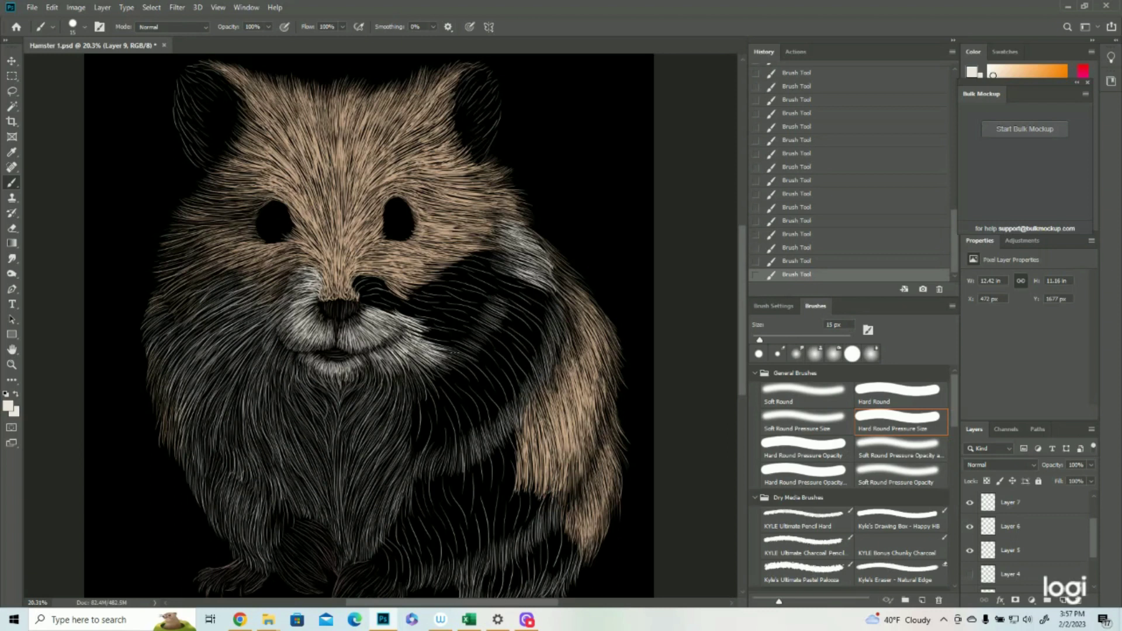
- Fill the right cheek with dense off-white strokes, from beside the nose and muzzle out to the patch behind the cheek
{"action": "left_click", "coordinate": [11, 365]}
{"action": "scroll", "coordinate": [420, 351], "scroll_direction": "down", "scroll_amount": 4}
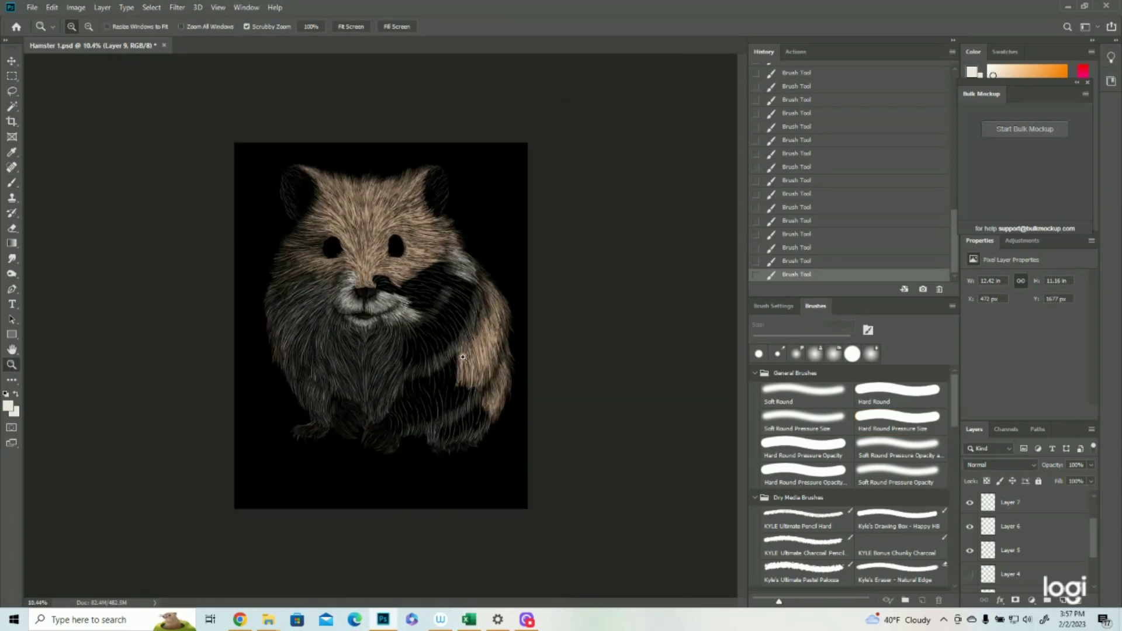
{"action": "scroll", "coordinate": [432, 355], "scroll_direction": "up", "scroll_amount": 2}
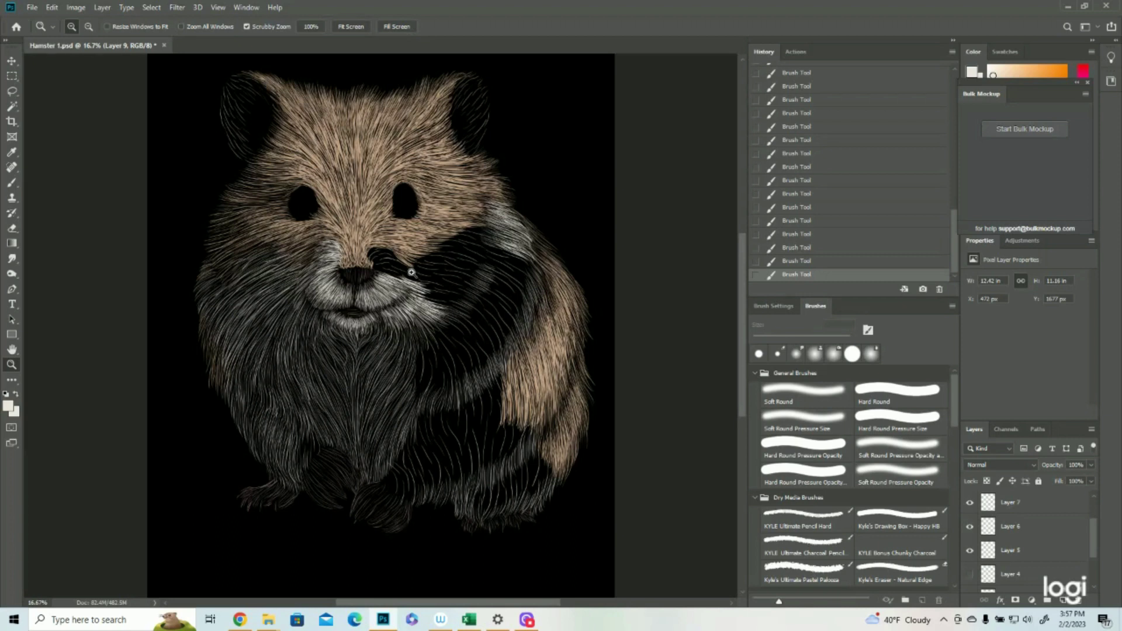
{"action": "left_click", "coordinate": [549, 295]}
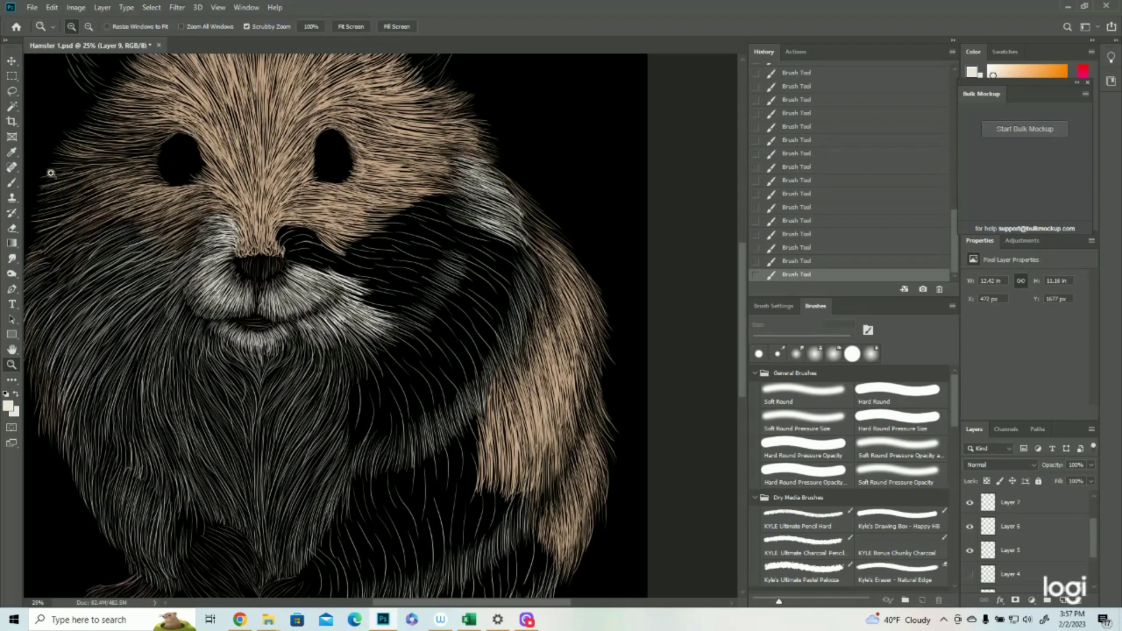
{"action": "left_click", "coordinate": [11, 182]}
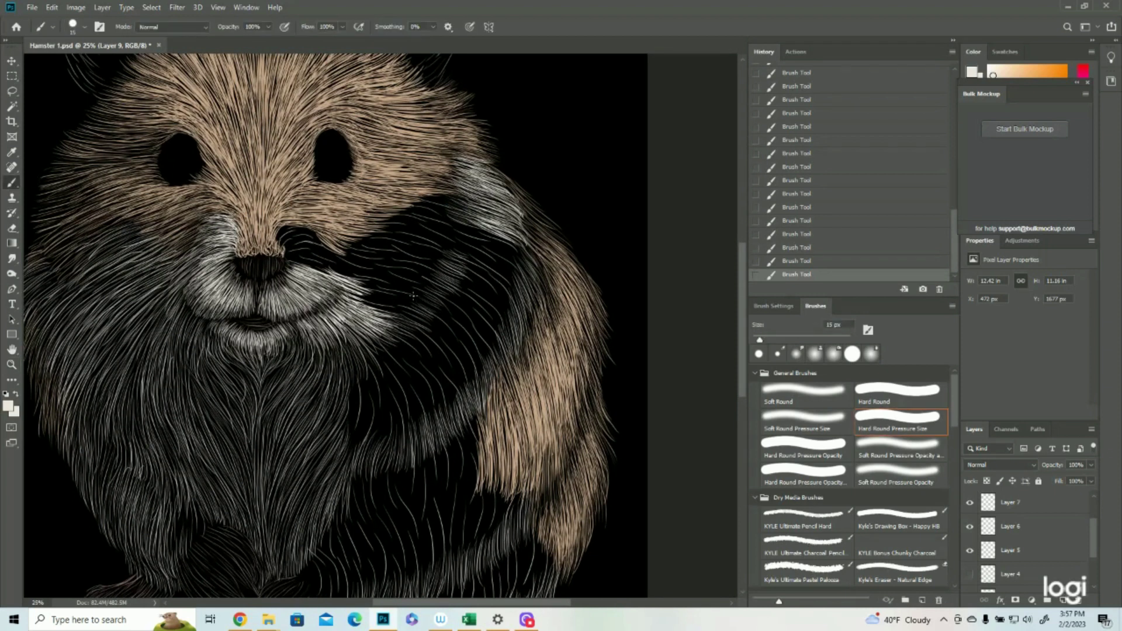
{"action": "left_click_drag", "start_coordinate": [356, 302], "coordinate": [426, 304]}
{"action": "mouse_move", "coordinate": [286, 248]}
{"action": "left_mouse_down"}
{"action": "mouse_move", "coordinate": [356, 274]}
{"action": "mouse_move", "coordinate": [319, 248]}
{"action": "mouse_move", "coordinate": [420, 263]}
{"action": "left_mouse_up"}
{"action": "mouse_move", "coordinate": [354, 269]}
{"action": "left_mouse_down"}
{"action": "mouse_move", "coordinate": [447, 298]}
{"action": "mouse_move", "coordinate": [444, 290]}
{"action": "left_mouse_up"}
{"action": "mouse_move", "coordinate": [380, 246]}
{"action": "left_mouse_down"}
{"action": "mouse_move", "coordinate": [456, 271]}
{"action": "mouse_move", "coordinate": [441, 251]}
{"action": "left_mouse_up"}
{"action": "left_click_drag", "start_coordinate": [403, 207], "coordinate": [502, 230]}
{"action": "left_click_drag", "start_coordinate": [421, 234], "coordinate": [491, 257]}
{"action": "left_click_drag", "start_coordinate": [374, 225], "coordinate": [444, 235]}
- Paint long off-white strokes over the right shoulder, following the curve between the cheek and the tan flank
{"action": "left_click_drag", "start_coordinate": [478, 233], "coordinate": [574, 324]}
{"action": "scroll", "coordinate": [502, 257], "scroll_direction": "up", "scroll_amount": 1}
{"action": "left_click_drag", "start_coordinate": [528, 238], "coordinate": [585, 292]}
{"action": "mouse_move", "coordinate": [526, 232]}
{"action": "left_mouse_down"}
{"action": "mouse_move", "coordinate": [587, 299]}
{"action": "mouse_move", "coordinate": [590, 283]}
{"action": "left_mouse_up"}
{"action": "left_click_drag", "start_coordinate": [534, 217], "coordinate": [598, 273]}
{"action": "mouse_move", "coordinate": [575, 214]}
{"action": "left_mouse_down"}
{"action": "mouse_move", "coordinate": [513, 271]}
{"action": "mouse_move", "coordinate": [503, 359]}
{"action": "left_mouse_up"}
{"action": "scroll", "coordinate": [468, 350], "scroll_direction": "down", "scroll_amount": 1}
{"action": "left_click_drag", "start_coordinate": [538, 275], "coordinate": [491, 333]}
{"action": "left_click_drag", "start_coordinate": [431, 336], "coordinate": [419, 379]}
{"action": "mouse_move", "coordinate": [459, 325]}
{"action": "left_mouse_down"}
{"action": "mouse_move", "coordinate": [418, 435]}
{"action": "mouse_move", "coordinate": [421, 420]}
{"action": "mouse_move", "coordinate": [450, 409]}
{"action": "left_mouse_up"}
{"action": "left_click_drag", "start_coordinate": [505, 320], "coordinate": [459, 398]}
{"action": "left_click_drag", "start_coordinate": [532, 301], "coordinate": [476, 386]}
- Add off-white strokes to the body side below the right cheek, down to the fold above the haunch
{"action": "left_click_drag", "start_coordinate": [508, 318], "coordinate": [467, 374]}
{"action": "scroll", "coordinate": [490, 351], "scroll_direction": "down", "scroll_amount": 1}
{"action": "left_click_drag", "start_coordinate": [540, 263], "coordinate": [511, 344]}
{"action": "left_click_drag", "start_coordinate": [456, 376], "coordinate": [417, 409]}
{"action": "left_click_drag", "start_coordinate": [485, 362], "coordinate": [456, 403]}
{"action": "left_click_drag", "start_coordinate": [528, 286], "coordinate": [508, 333]}
{"action": "left_click_drag", "start_coordinate": [504, 232], "coordinate": [462, 248]}
{"action": "left_click_drag", "start_coordinate": [537, 270], "coordinate": [519, 288]}
- Cover the haunch beside the tan flank with dense downward off-white strokes
{"action": "scroll", "coordinate": [495, 492], "scroll_direction": "up", "scroll_amount": 1}
{"action": "mouse_move", "coordinate": [542, 390]}
{"action": "left_mouse_down"}
{"action": "mouse_move", "coordinate": [517, 443]}
{"action": "mouse_move", "coordinate": [504, 446]}
{"action": "left_mouse_up"}
{"action": "left_click_drag", "start_coordinate": [517, 376], "coordinate": [498, 451]}
{"action": "left_click_drag", "start_coordinate": [508, 409], "coordinate": [492, 460]}
{"action": "left_click_drag", "start_coordinate": [501, 314], "coordinate": [488, 400]}
{"action": "left_click_drag", "start_coordinate": [392, 456], "coordinate": [377, 503]}
{"action": "left_click_drag", "start_coordinate": [426, 454], "coordinate": [385, 500]}
{"action": "mouse_move", "coordinate": [494, 418]}
{"action": "left_mouse_down"}
{"action": "mouse_move", "coordinate": [479, 467]}
{"action": "mouse_move", "coordinate": [444, 482]}
{"action": "left_mouse_up"}
{"action": "mouse_move", "coordinate": [499, 444]}
{"action": "left_mouse_down"}
{"action": "mouse_move", "coordinate": [491, 476]}
{"action": "mouse_move", "coordinate": [424, 497]}
{"action": "left_mouse_up"}
- Build up the off-white fur through the middle of the haunch with long, slightly curved strokes
{"action": "left_click_drag", "start_coordinate": [543, 403], "coordinate": [535, 439]}
{"action": "left_click_drag", "start_coordinate": [403, 358], "coordinate": [374, 421]}
{"action": "mouse_move", "coordinate": [423, 351]}
{"action": "left_mouse_down"}
{"action": "mouse_move", "coordinate": [383, 430]}
{"action": "mouse_move", "coordinate": [415, 395]}
{"action": "left_mouse_up"}
{"action": "mouse_move", "coordinate": [488, 330]}
{"action": "left_mouse_down"}
{"action": "mouse_move", "coordinate": [462, 379]}
{"action": "mouse_move", "coordinate": [441, 392]}
{"action": "left_mouse_up"}
{"action": "left_click_drag", "start_coordinate": [450, 345], "coordinate": [418, 394]}
{"action": "left_click_drag", "start_coordinate": [499, 353], "coordinate": [479, 441]}
{"action": "left_click_drag", "start_coordinate": [496, 344], "coordinate": [471, 445]}
{"action": "left_click_drag", "start_coordinate": [473, 366], "coordinate": [449, 451]}
{"action": "mouse_move", "coordinate": [441, 380]}
{"action": "left_mouse_down"}
{"action": "mouse_move", "coordinate": [415, 451]}
{"action": "mouse_move", "coordinate": [425, 461]}
{"action": "left_mouse_up"}
- Extend the off-white haunch fur along its front edge down towards the middle front paw
{"action": "left_click_drag", "start_coordinate": [393, 400], "coordinate": [378, 452]}
{"action": "left_click_drag", "start_coordinate": [414, 386], "coordinate": [379, 474]}
{"action": "mouse_move", "coordinate": [426, 374]}
{"action": "left_mouse_down"}
{"action": "mouse_move", "coordinate": [392, 472]}
{"action": "mouse_move", "coordinate": [389, 456]}
{"action": "left_mouse_up"}
{"action": "mouse_move", "coordinate": [440, 401]}
{"action": "left_mouse_down"}
{"action": "mouse_move", "coordinate": [404, 470]}
{"action": "mouse_move", "coordinate": [330, 490]}
{"action": "left_mouse_up"}
{"action": "mouse_move", "coordinate": [365, 456]}
{"action": "left_mouse_down"}
{"action": "mouse_move", "coordinate": [342, 505]}
{"action": "mouse_move", "coordinate": [346, 490]}
{"action": "left_mouse_up"}
{"action": "mouse_move", "coordinate": [368, 424]}
{"action": "left_mouse_down"}
{"action": "mouse_move", "coordinate": [350, 470]}
{"action": "mouse_move", "coordinate": [359, 479]}
{"action": "left_mouse_up"}
{"action": "left_click_drag", "start_coordinate": [392, 426], "coordinate": [368, 488]}
- Fill the remaining thin spots in the off-white fur on the right side of the lower body
{"action": "left_click_drag", "start_coordinate": [485, 496], "coordinate": [377, 443]}
{"action": "mouse_move", "coordinate": [382, 420]}
{"action": "left_mouse_down"}
{"action": "mouse_move", "coordinate": [366, 470]}
{"action": "mouse_move", "coordinate": [378, 468]}
{"action": "left_mouse_up"}
{"action": "left_click_drag", "start_coordinate": [475, 367], "coordinate": [434, 449]}
{"action": "left_click_drag", "start_coordinate": [434, 387], "coordinate": [415, 450]}
{"action": "left_click_drag", "start_coordinate": [429, 406], "coordinate": [403, 459]}
{"action": "left_click", "coordinate": [233, 345], "text": "alt"}
{"action": "left_click", "coordinate": [290, 406], "text": "ctrl"}
{"action": "left_click_drag", "start_coordinate": [472, 347], "coordinate": [444, 437]}
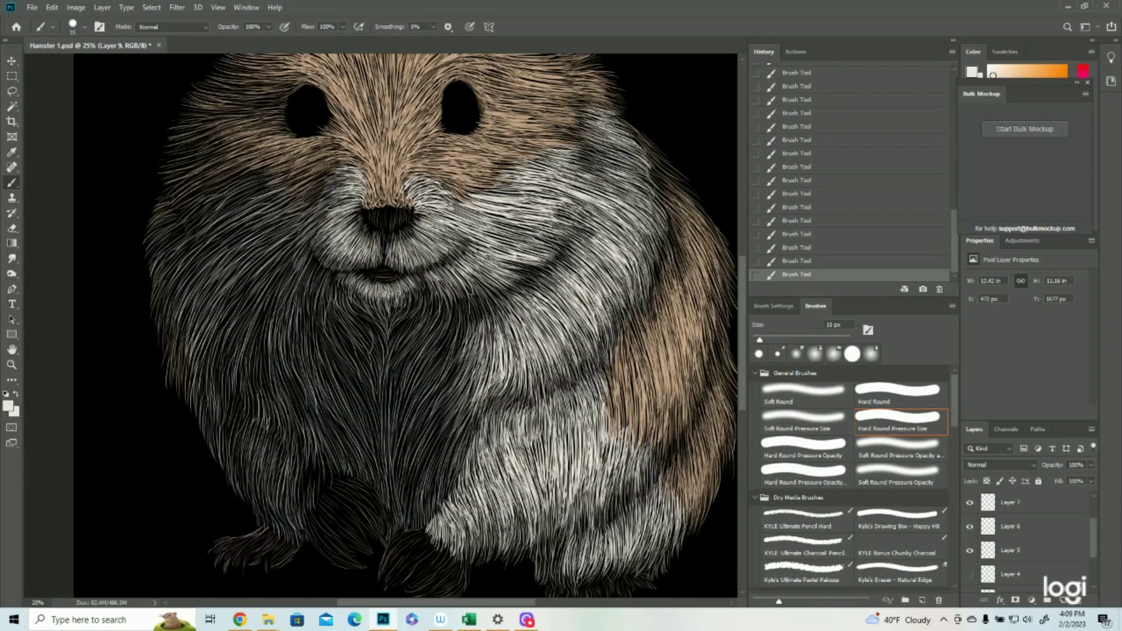
- Add downward off-white strokes to the left half of the chest, angled towards the chest's centre line
{"action": "key", "text": "ctrl+minus"}
{"action": "mouse_move", "coordinate": [316, 388]}
{"action": "left_mouse_down"}
{"action": "mouse_move", "coordinate": [347, 444]}
{"action": "mouse_move", "coordinate": [336, 448]}
{"action": "mouse_move", "coordinate": [328, 420]}
{"action": "mouse_move", "coordinate": [342, 441]}
{"action": "mouse_move", "coordinate": [319, 423]}
{"action": "left_mouse_up"}
{"action": "mouse_move", "coordinate": [299, 365]}
{"action": "left_mouse_down"}
{"action": "mouse_move", "coordinate": [314, 422]}
{"action": "mouse_move", "coordinate": [301, 419]}
{"action": "mouse_move", "coordinate": [339, 444]}
{"action": "mouse_move", "coordinate": [295, 407]}
{"action": "mouse_move", "coordinate": [280, 409]}
{"action": "left_mouse_up"}
{"action": "mouse_move", "coordinate": [278, 348]}
{"action": "left_mouse_down"}
{"action": "mouse_move", "coordinate": [270, 399]}
{"action": "mouse_move", "coordinate": [319, 431]}
{"action": "mouse_move", "coordinate": [336, 458]}
{"action": "left_mouse_up"}
{"action": "left_click_drag", "start_coordinate": [310, 419], "coordinate": [330, 453]}
{"action": "left_click_drag", "start_coordinate": [295, 409], "coordinate": [308, 436]}
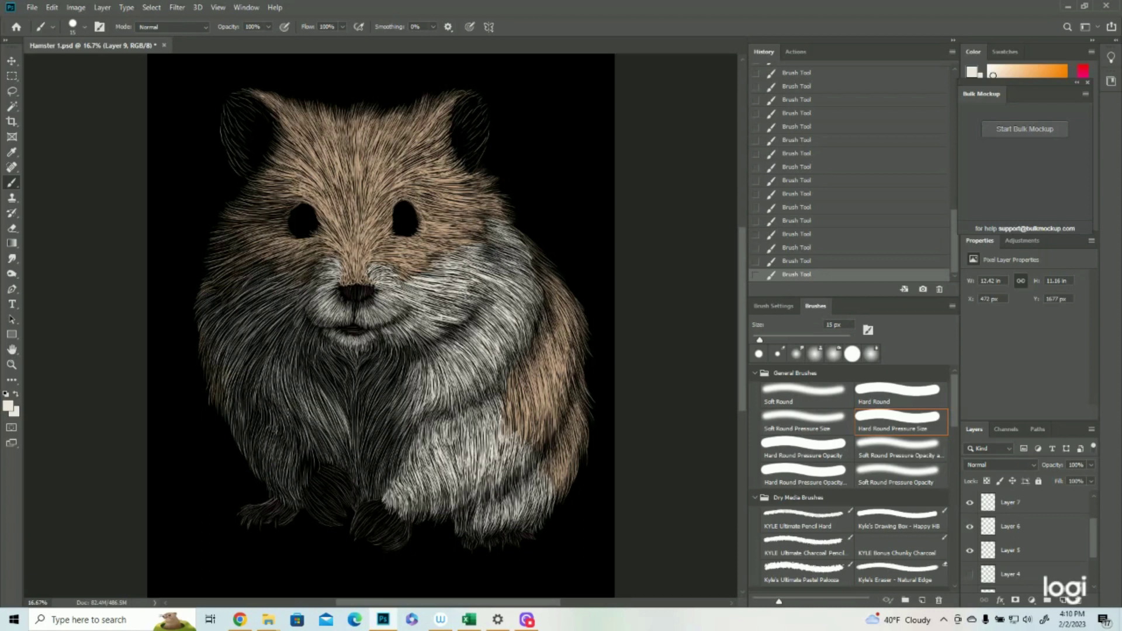
- Thicken the off-white fur on the left chest and on the left foreleg above the paw
{"action": "left_click_drag", "start_coordinate": [304, 358], "coordinate": [320, 394]}
{"action": "left_click_drag", "start_coordinate": [309, 359], "coordinate": [326, 393]}
{"action": "left_click_drag", "start_coordinate": [315, 369], "coordinate": [332, 397]}
{"action": "left_click_drag", "start_coordinate": [302, 362], "coordinate": [305, 378]}
{"action": "mouse_move", "coordinate": [297, 354]}
{"action": "left_mouse_down"}
{"action": "mouse_move", "coordinate": [302, 388]}
{"action": "mouse_move", "coordinate": [301, 371]}
{"action": "left_mouse_up"}
{"action": "left_click_drag", "start_coordinate": [287, 352], "coordinate": [289, 386]}
{"action": "mouse_move", "coordinate": [295, 450]}
{"action": "left_mouse_down"}
{"action": "mouse_move", "coordinate": [302, 486]}
{"action": "mouse_move", "coordinate": [322, 472]}
{"action": "left_mouse_up"}
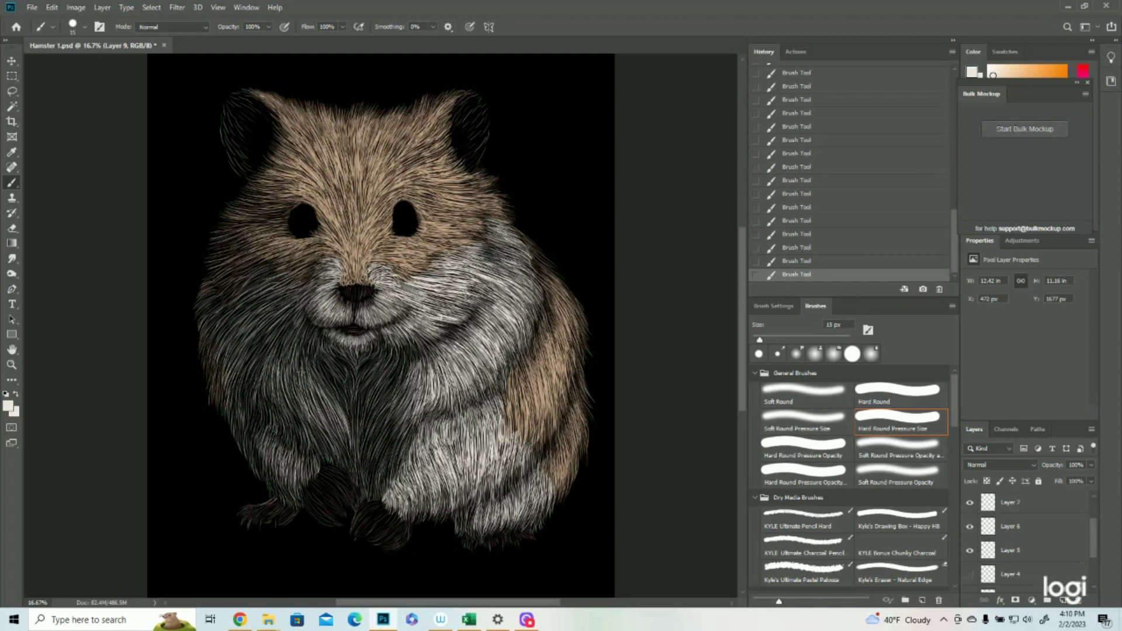
- Layer longer off-white strokes over the left chest, between the centre line and the outer body fur
{"action": "left_click_drag", "start_coordinate": [310, 374], "coordinate": [329, 421]}
{"action": "left_click_drag", "start_coordinate": [306, 384], "coordinate": [299, 346]}
{"action": "left_click_drag", "start_coordinate": [291, 397], "coordinate": [295, 346]}
{"action": "left_click_drag", "start_coordinate": [283, 392], "coordinate": [285, 340]}
{"action": "mouse_move", "coordinate": [280, 401]}
{"action": "left_mouse_down"}
{"action": "mouse_move", "coordinate": [283, 372]}
{"action": "mouse_move", "coordinate": [260, 351]}
{"action": "mouse_move", "coordinate": [274, 340]}
{"action": "mouse_move", "coordinate": [248, 339]}
{"action": "mouse_move", "coordinate": [292, 325]}
{"action": "left_mouse_up"}
{"action": "left_click_drag", "start_coordinate": [266, 378], "coordinate": [292, 322]}
{"action": "left_click_drag", "start_coordinate": [268, 363], "coordinate": [285, 334]}
{"action": "left_click_drag", "start_coordinate": [275, 395], "coordinate": [275, 368]}
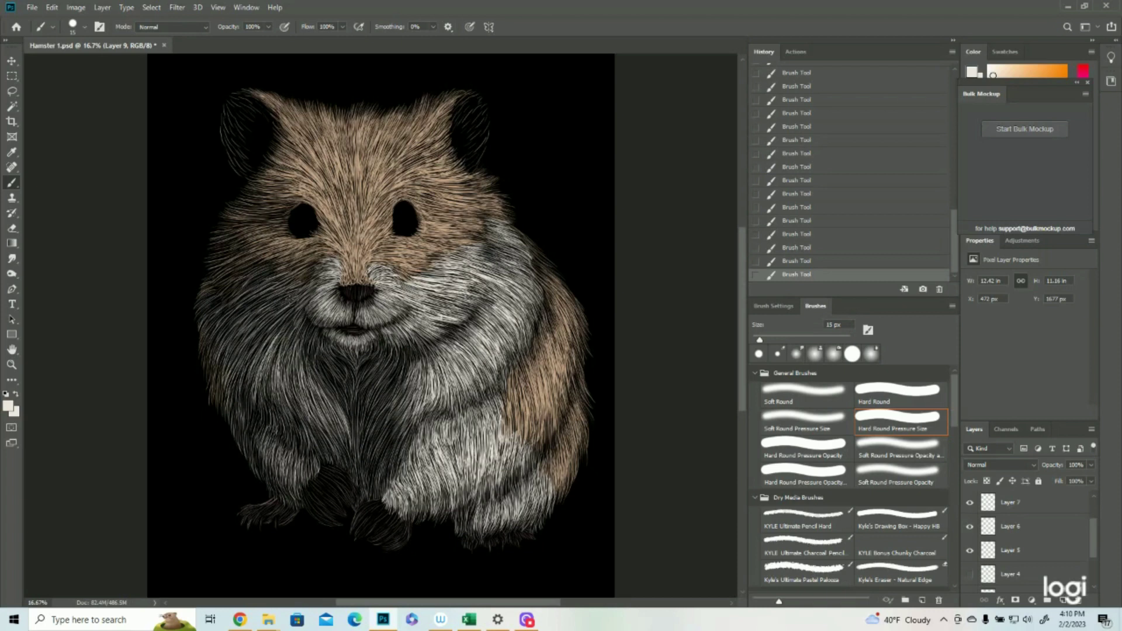
- Brighten the left cheek with off-white strokes just below the tan face fur, beside the muzzle
{"action": "mouse_move", "coordinate": [275, 305]}
{"action": "left_mouse_down"}
{"action": "mouse_move", "coordinate": [296, 289]}
{"action": "mouse_move", "coordinate": [274, 296]}
{"action": "left_mouse_up"}
{"action": "mouse_move", "coordinate": [250, 300]}
{"action": "left_mouse_down"}
{"action": "mouse_move", "coordinate": [272, 291]}
{"action": "mouse_move", "coordinate": [245, 270]}
{"action": "mouse_move", "coordinate": [252, 262]}
{"action": "mouse_move", "coordinate": [233, 259]}
{"action": "mouse_move", "coordinate": [260, 261]}
{"action": "mouse_move", "coordinate": [255, 275]}
{"action": "mouse_move", "coordinate": [286, 261]}
{"action": "mouse_move", "coordinate": [279, 256]}
{"action": "mouse_move", "coordinate": [288, 270]}
{"action": "left_mouse_up"}
{"action": "mouse_move", "coordinate": [236, 292]}
{"action": "left_mouse_down"}
{"action": "mouse_move", "coordinate": [249, 279]}
{"action": "mouse_move", "coordinate": [282, 278]}
{"action": "left_mouse_up"}
{"action": "left_click_drag", "start_coordinate": [263, 291], "coordinate": [293, 282]}
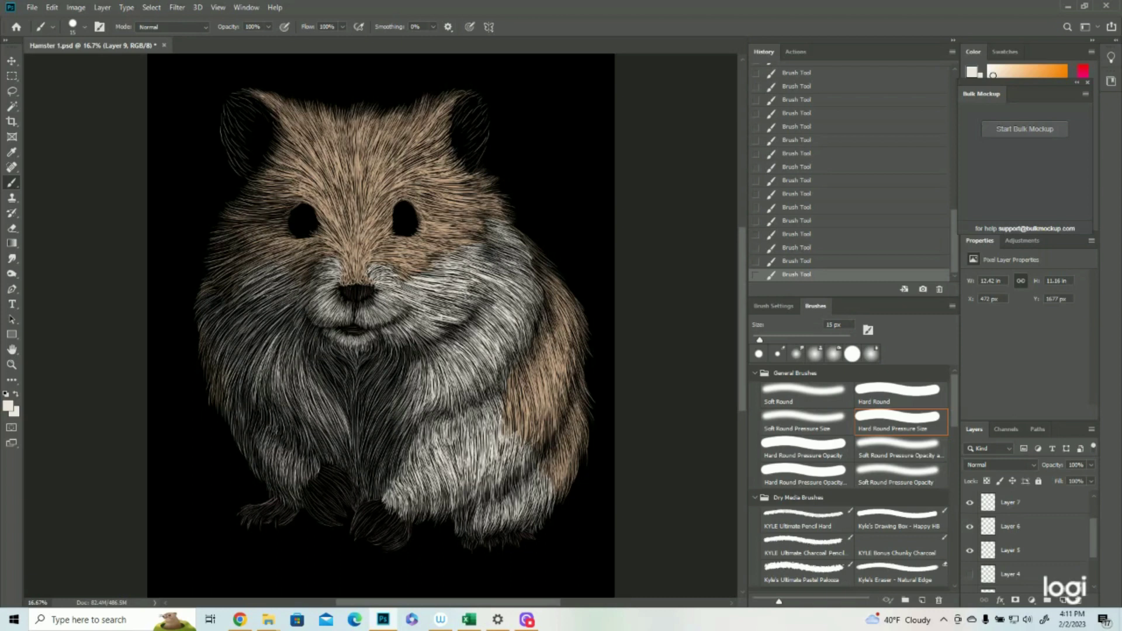
- Add off-white strokes down the left side of the body below the cheek, blending them towards the muzzle
{"action": "left_click_drag", "start_coordinate": [275, 349], "coordinate": [263, 331]}
{"action": "left_click_drag", "start_coordinate": [260, 366], "coordinate": [250, 329]}
{"action": "left_click_drag", "start_coordinate": [259, 371], "coordinate": [247, 334]}
{"action": "mouse_move", "coordinate": [249, 365]}
{"action": "left_mouse_down"}
{"action": "mouse_move", "coordinate": [236, 341]}
{"action": "mouse_move", "coordinate": [249, 329]}
{"action": "left_mouse_up"}
{"action": "mouse_move", "coordinate": [245, 367]}
{"action": "left_mouse_down"}
{"action": "mouse_move", "coordinate": [231, 338]}
{"action": "mouse_move", "coordinate": [274, 301]}
{"action": "left_mouse_up"}
{"action": "left_click_drag", "start_coordinate": [312, 323], "coordinate": [304, 315]}
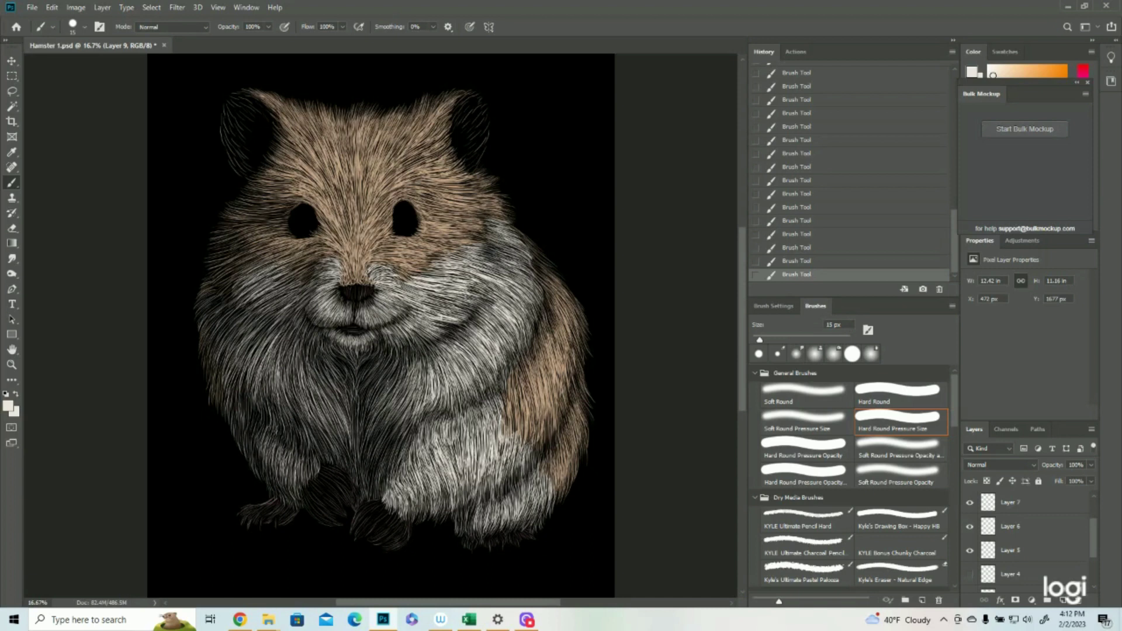
- Paint off-white strokes on the lower left side of the body, just above the left foreleg
{"action": "key", "text": "z"}
{"action": "left_click_drag", "start_coordinate": [391, 379], "coordinate": [345, 378]}
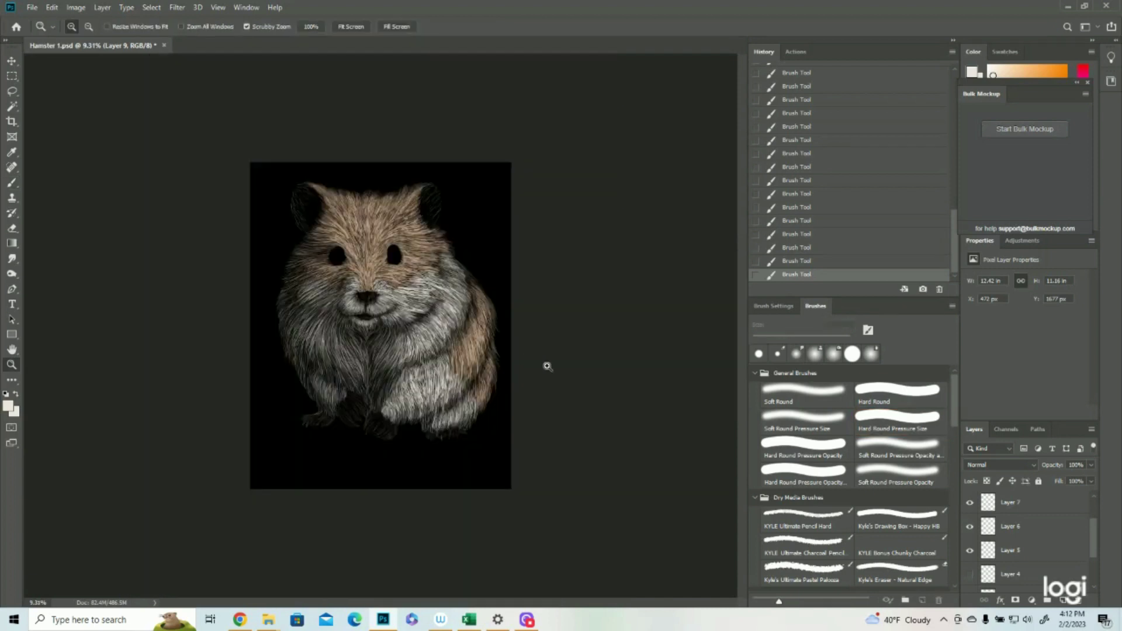
{"action": "scroll", "coordinate": [548, 367], "scroll_direction": "up", "scroll_amount": 2}
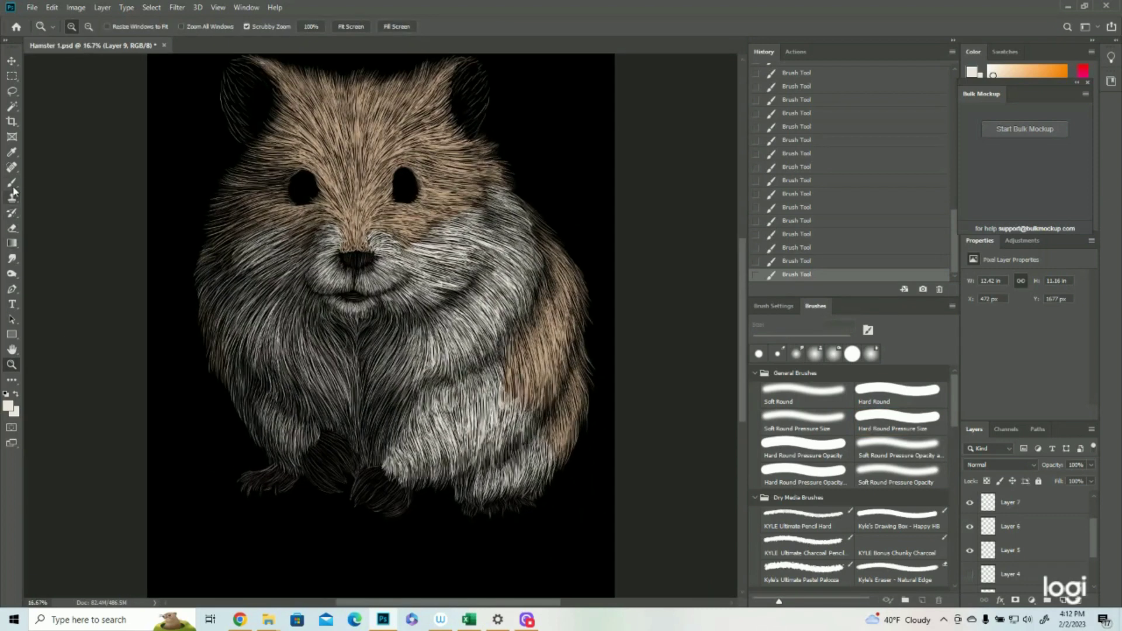
{"action": "left_click", "coordinate": [11, 184]}
{"action": "left_click_drag", "start_coordinate": [255, 390], "coordinate": [266, 433]}
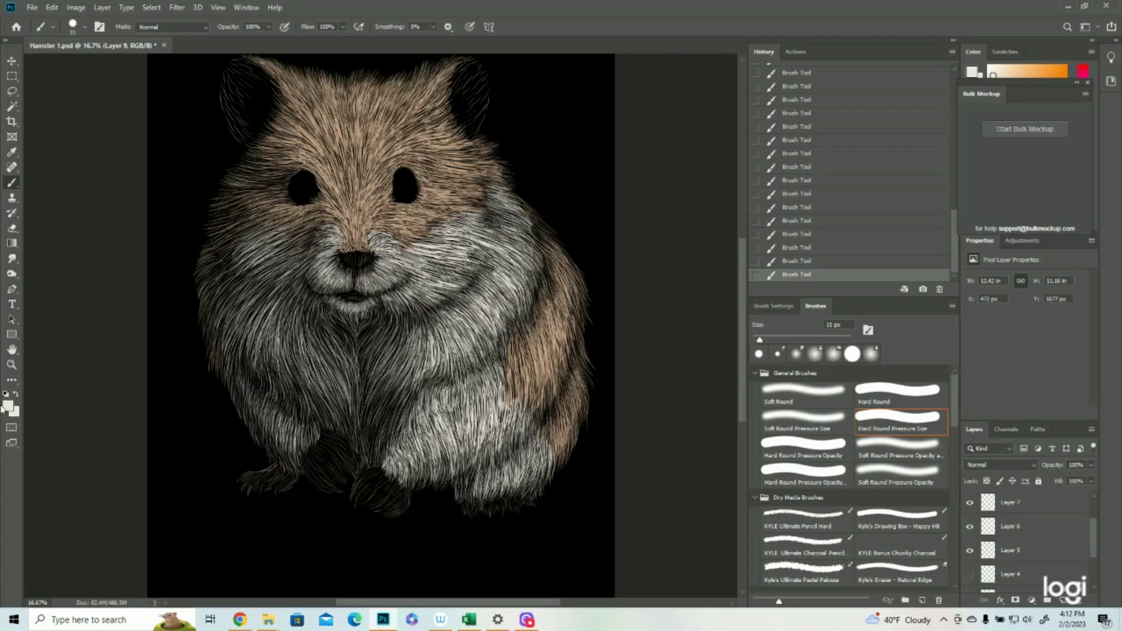
- Add a new layer above Layer 9 and show Layer 4 with the purple outlines and colour swatches
{"action": "left_click", "coordinate": [11, 364]}
{"action": "left_click_drag", "start_coordinate": [427, 327], "coordinate": [409, 327]}
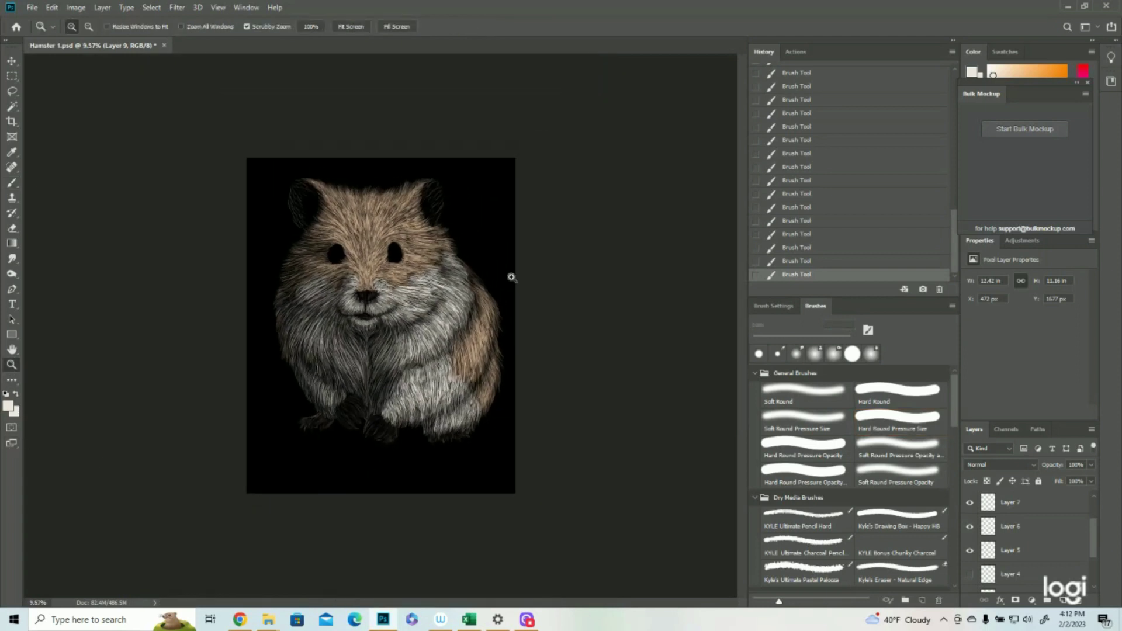
{"action": "left_click", "coordinate": [498, 192]}
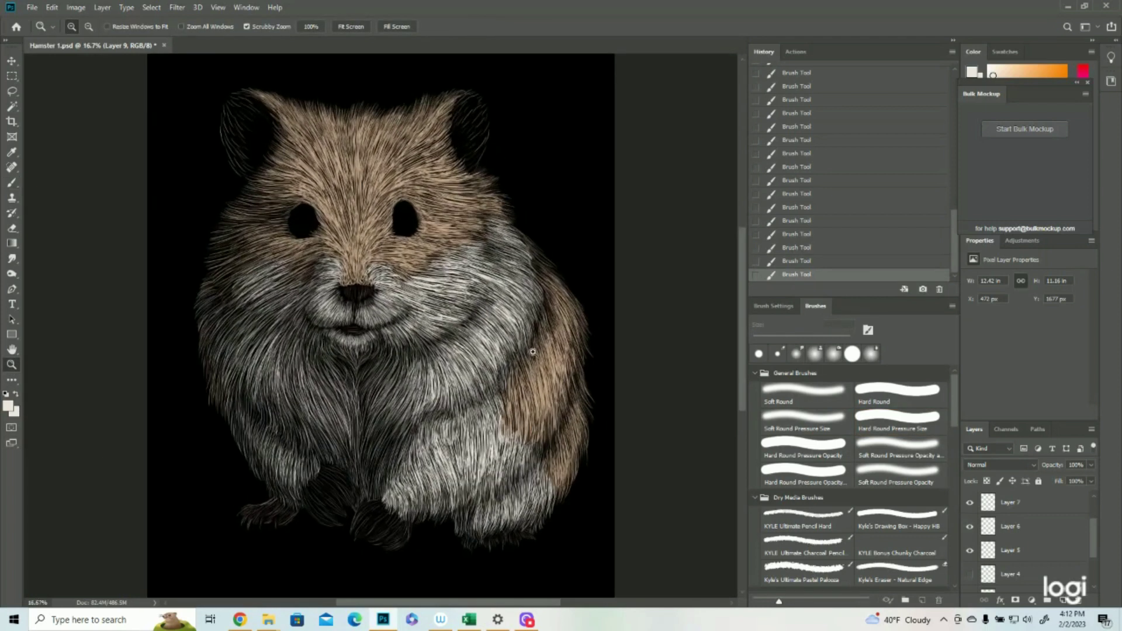
{"action": "scroll", "coordinate": [1046, 531], "scroll_direction": "up", "scroll_amount": 2}
{"action": "left_click", "coordinate": [1065, 600]}
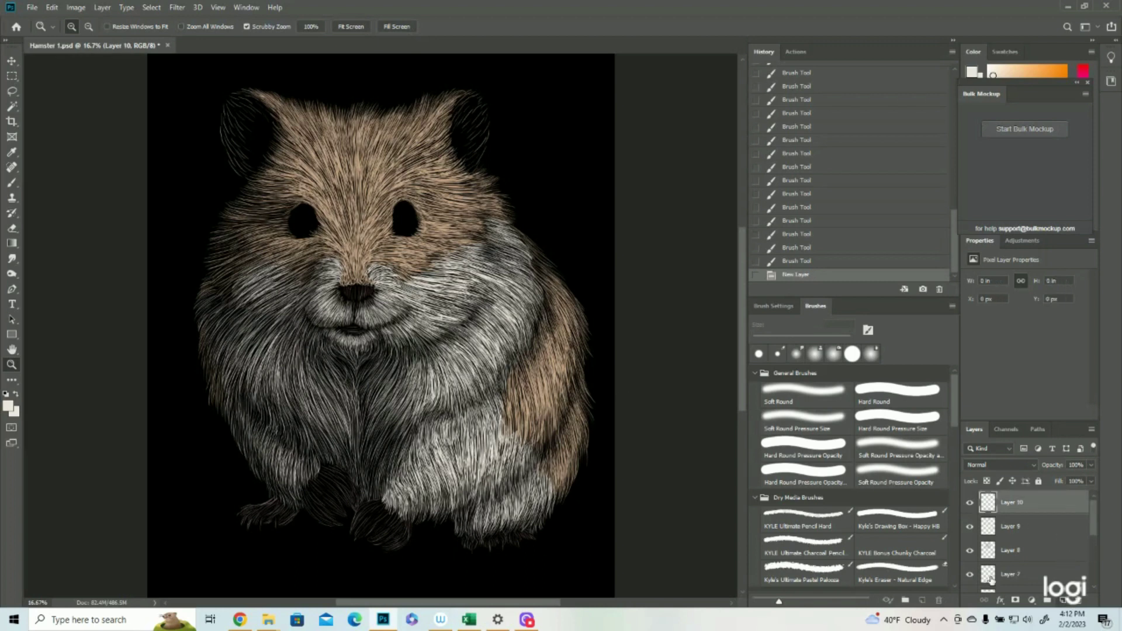
{"action": "scroll", "coordinate": [1046, 561], "scroll_direction": "down", "scroll_amount": 2}
{"action": "left_click", "coordinate": [970, 550]}
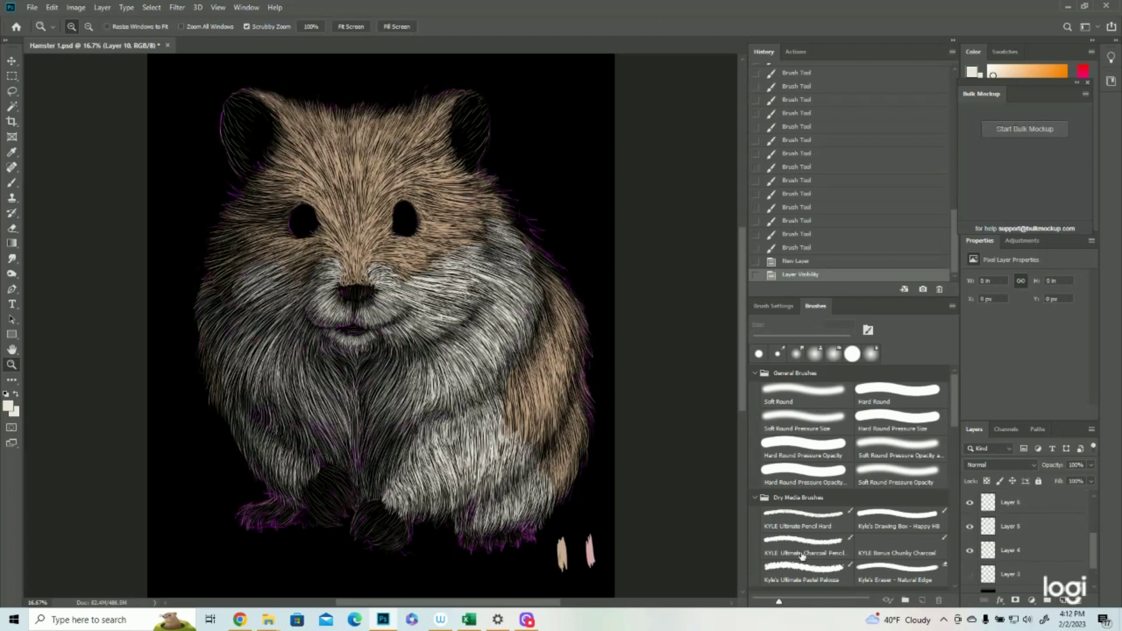
- Set the foreground colour to the pink of the painted swatch beside the hamster
{"action": "left_click", "coordinate": [9, 409]}
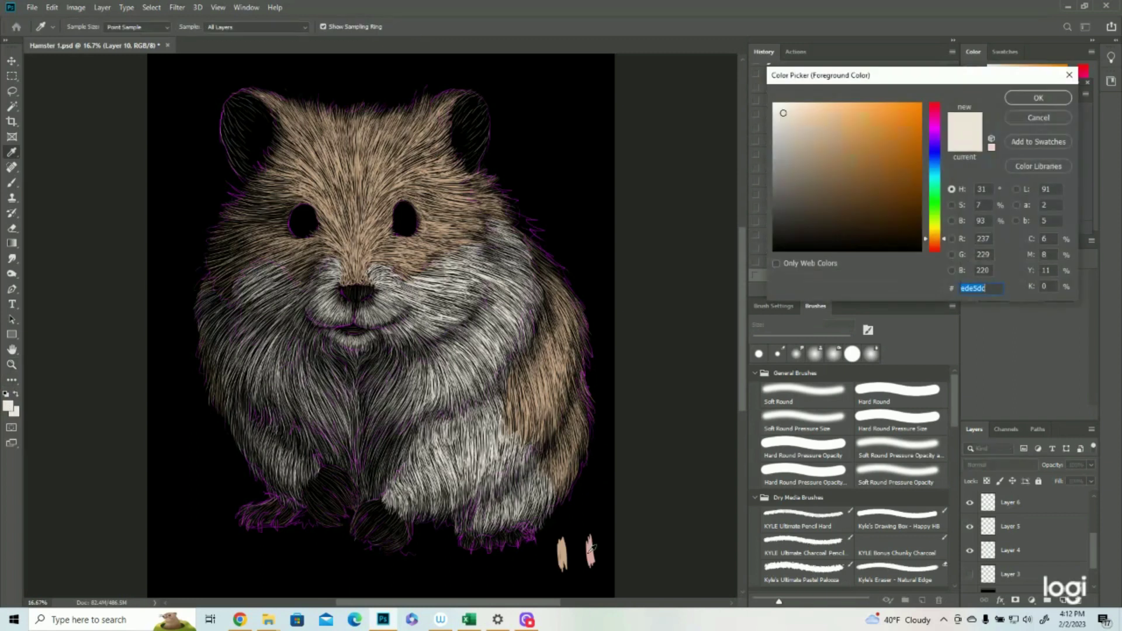
{"action": "left_click", "coordinate": [590, 550]}
{"action": "key", "text": "Return"}
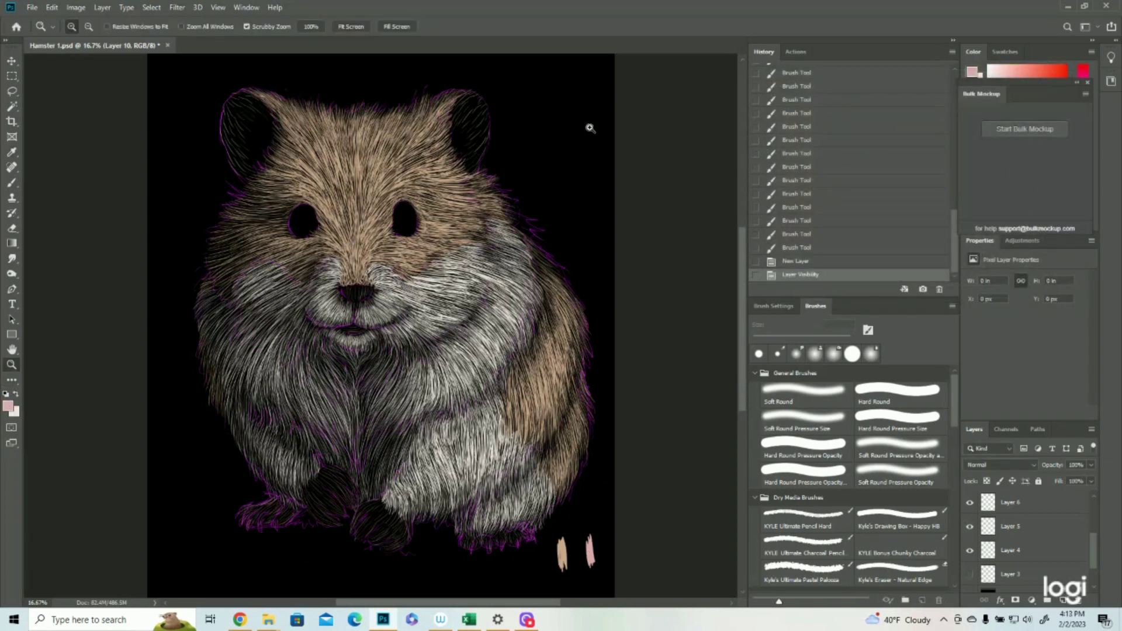
- Paint pink strokes on Layer 10 over both middle front paws and the outer left foot
{"action": "left_click_drag", "start_coordinate": [336, 547], "coordinate": [379, 543]}
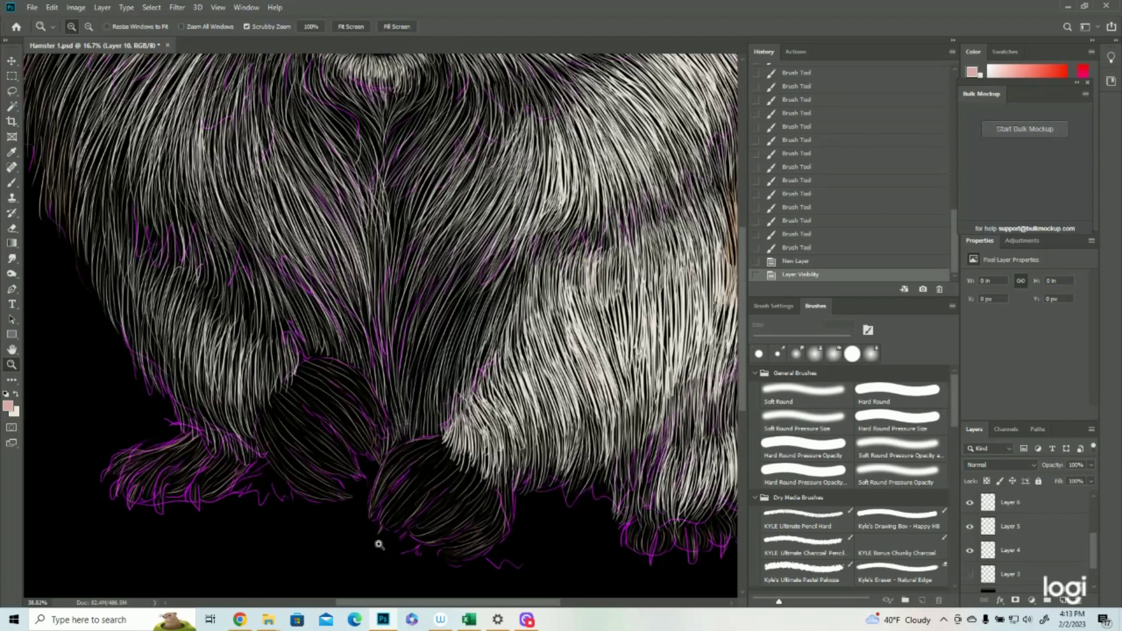
{"action": "left_click", "coordinate": [12, 183]}
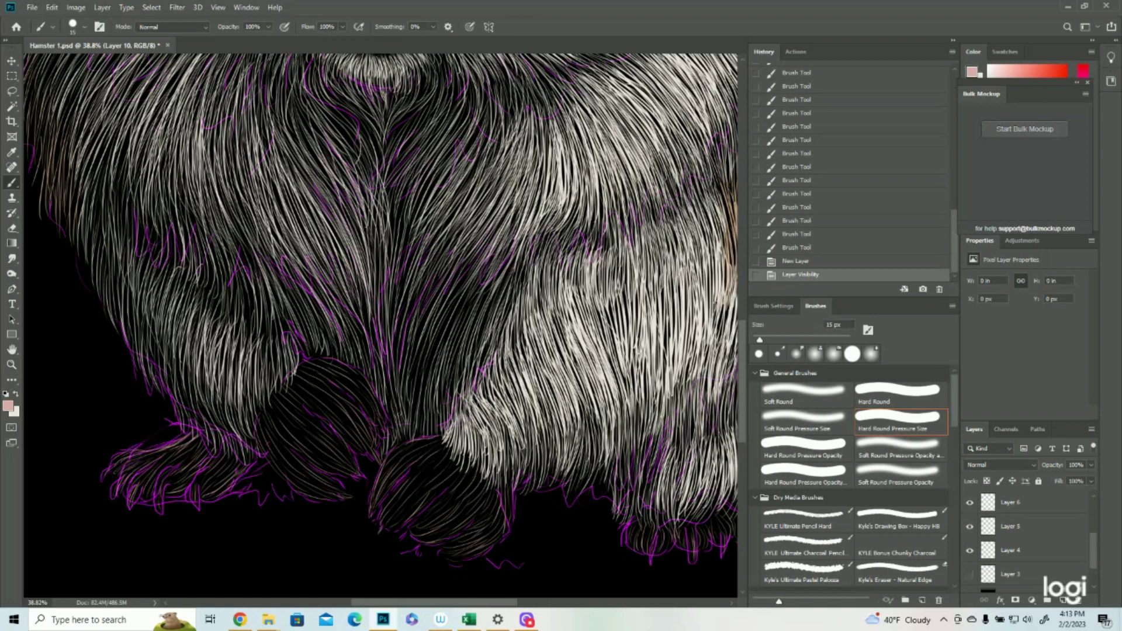
{"action": "left_click", "coordinate": [12, 365]}
{"action": "left_click_drag", "start_coordinate": [433, 332], "coordinate": [408, 343]}
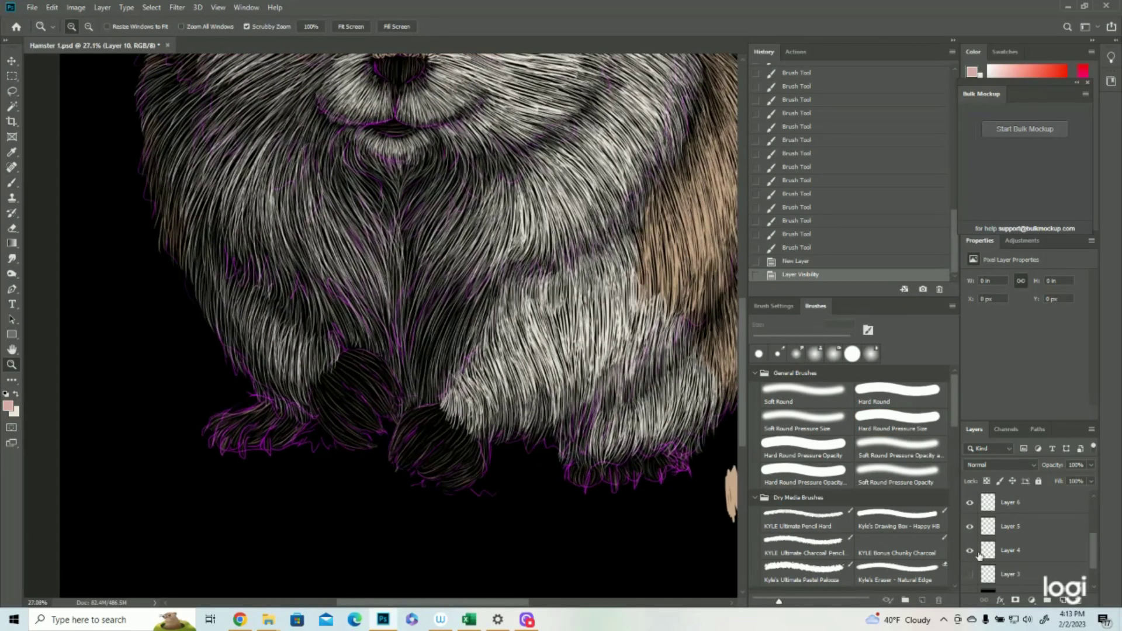
{"action": "scroll", "coordinate": [984, 514], "scroll_direction": "up", "scroll_amount": 2}
{"action": "left_click", "coordinate": [970, 504]}
{"action": "left_click", "coordinate": [970, 504]}
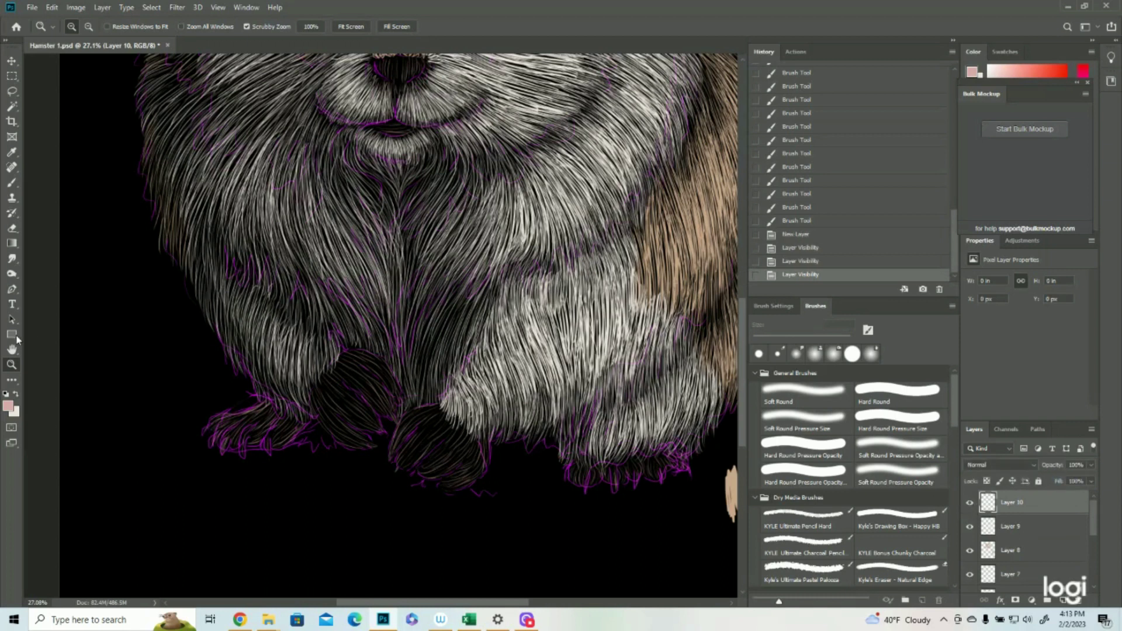
{"action": "left_click", "coordinate": [12, 183]}
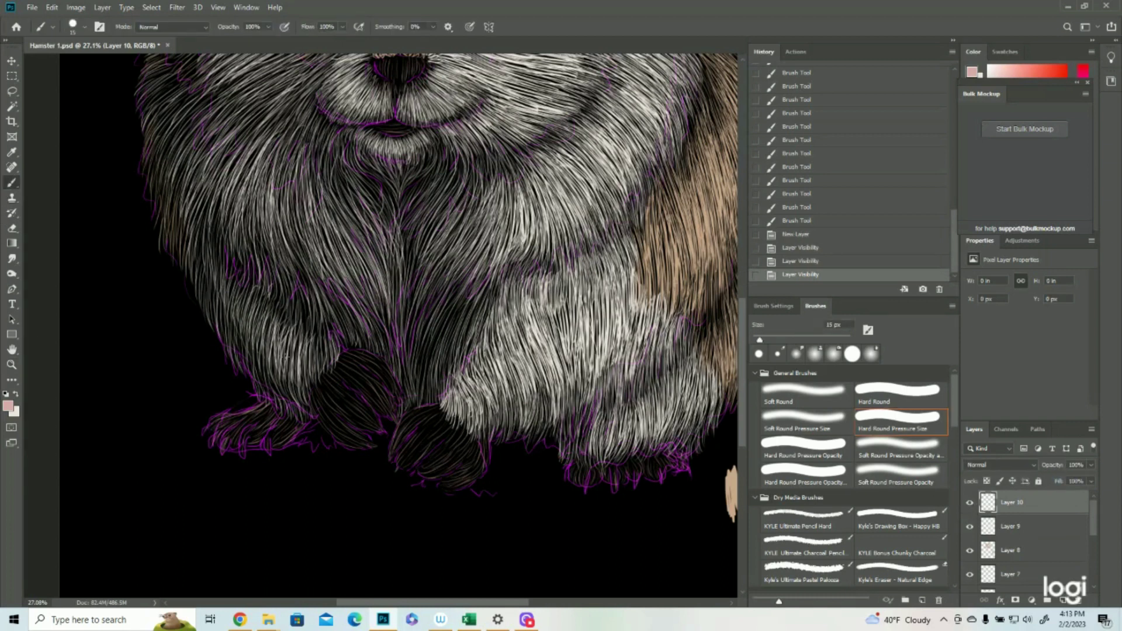
{"action": "left_click_drag", "start_coordinate": [312, 396], "coordinate": [329, 420]}
{"action": "left_click_drag", "start_coordinate": [315, 396], "coordinate": [351, 429]}
{"action": "mouse_move", "coordinate": [327, 367]}
{"action": "left_mouse_down"}
{"action": "mouse_move", "coordinate": [371, 420]}
{"action": "mouse_move", "coordinate": [389, 390]}
{"action": "mouse_move", "coordinate": [433, 457]}
{"action": "left_mouse_up"}
{"action": "mouse_move", "coordinate": [414, 412]}
{"action": "left_mouse_down"}
{"action": "mouse_move", "coordinate": [450, 468]}
{"action": "mouse_move", "coordinate": [420, 472]}
{"action": "mouse_move", "coordinate": [473, 488]}
{"action": "left_mouse_up"}
{"action": "mouse_move", "coordinate": [295, 421]}
{"action": "left_mouse_down"}
{"action": "mouse_move", "coordinate": [275, 445]}
{"action": "mouse_move", "coordinate": [251, 450]}
{"action": "left_mouse_up"}
{"action": "left_click_drag", "start_coordinate": [268, 406], "coordinate": [228, 451]}
- Paint short pink strokes along the toes of the right hind foot
{"action": "key", "text": "z"}
{"action": "left_click_drag", "start_coordinate": [297, 346], "coordinate": [261, 348]}
{"action": "left_click_drag", "start_coordinate": [516, 397], "coordinate": [567, 397]}
{"action": "left_click_drag", "start_coordinate": [321, 445], "coordinate": [313, 478]}
{"action": "left_click_drag", "start_coordinate": [368, 445], "coordinate": [362, 478]}
{"action": "left_click_drag", "start_coordinate": [397, 431], "coordinate": [386, 469]}
{"action": "left_click_drag", "start_coordinate": [435, 429], "coordinate": [425, 471]}
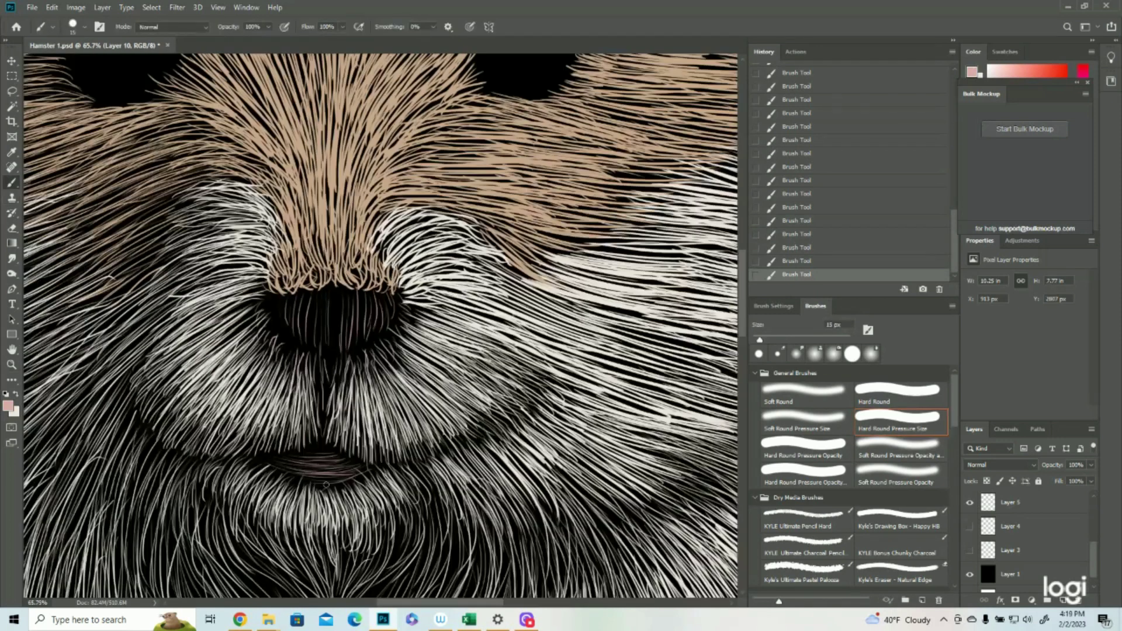
- Paint fine vertical pink strokes across the nose and along the line between the nose and mouth
{"action": "left_click_drag", "start_coordinate": [374, 292], "coordinate": [369, 331]}
{"action": "mouse_move", "coordinate": [350, 284]}
{"action": "left_mouse_down"}
{"action": "mouse_move", "coordinate": [349, 342]}
{"action": "mouse_move", "coordinate": [368, 361]}
{"action": "left_mouse_up"}
{"action": "mouse_move", "coordinate": [334, 281]}
{"action": "left_mouse_down"}
{"action": "mouse_move", "coordinate": [333, 378]}
{"action": "mouse_move", "coordinate": [315, 346]}
{"action": "left_mouse_up"}
{"action": "left_click_drag", "start_coordinate": [286, 299], "coordinate": [289, 365]}
{"action": "left_click_drag", "start_coordinate": [318, 378], "coordinate": [320, 408]}
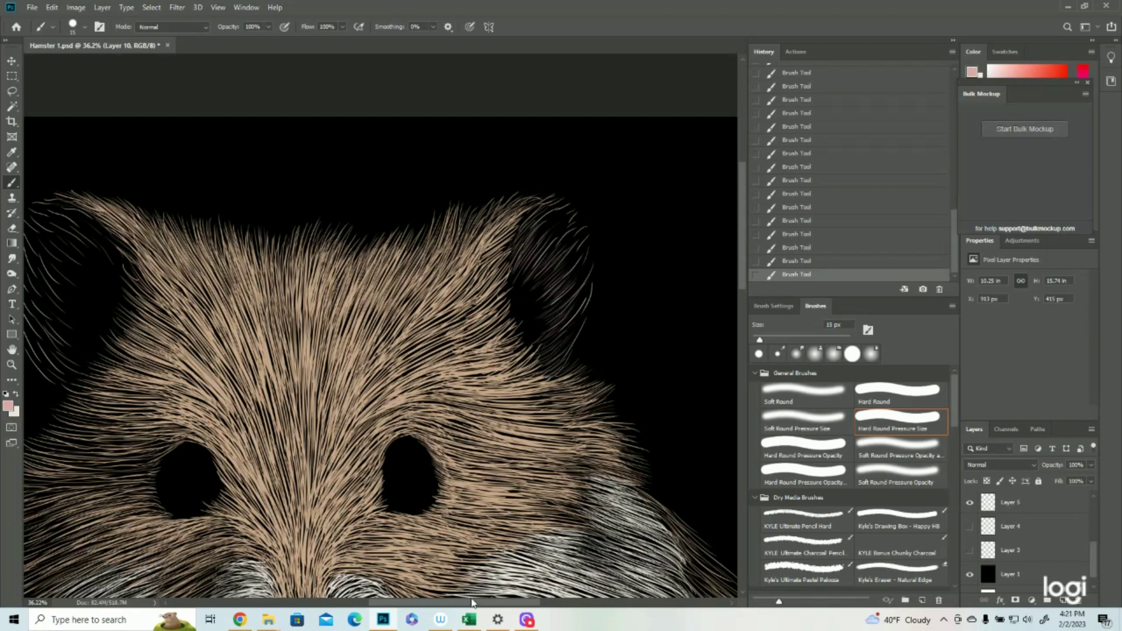
- Add a new layer above Layer 10 and paint pink strokes along the outer finger of the right front paw
{"action": "mouse_move", "coordinate": [199, 231]}
{"action": "left_mouse_down"}
{"action": "mouse_move", "coordinate": [229, 284]}
{"action": "mouse_move", "coordinate": [196, 376]}
{"action": "left_mouse_up"}
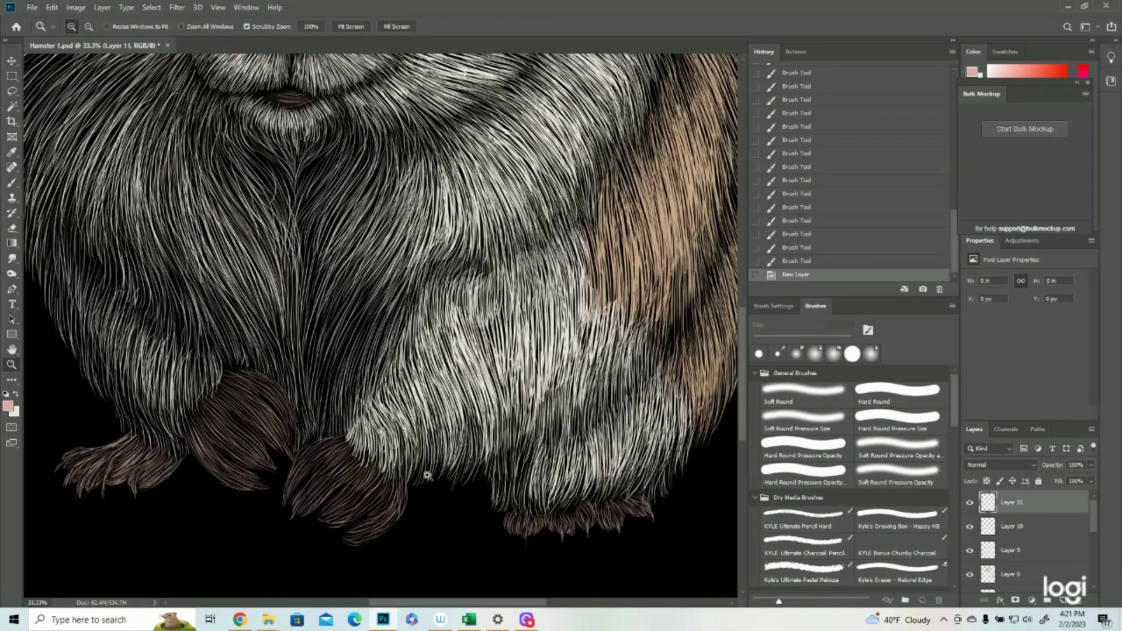
{"action": "left_click", "coordinate": [12, 182]}
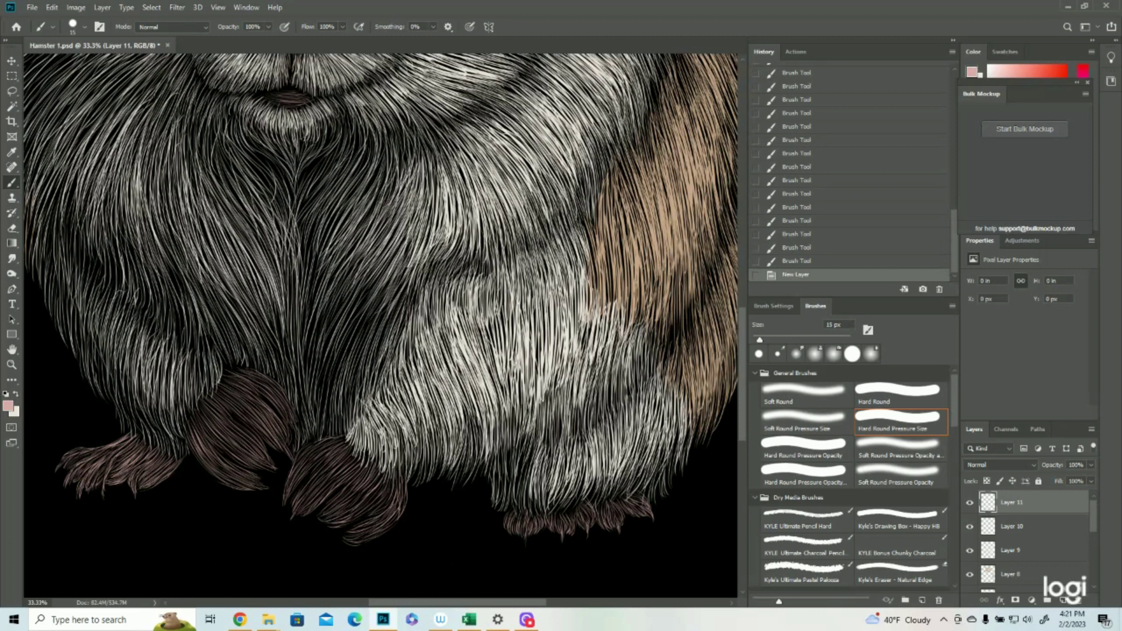
{"action": "left_click_drag", "start_coordinate": [403, 482], "coordinate": [395, 514]}
{"action": "left_click_drag", "start_coordinate": [404, 484], "coordinate": [397, 513]}
{"action": "mouse_move", "coordinate": [406, 488]}
{"action": "left_mouse_down"}
{"action": "mouse_move", "coordinate": [386, 517]}
{"action": "mouse_move", "coordinate": [372, 504]}
{"action": "mouse_move", "coordinate": [372, 531]}
{"action": "mouse_move", "coordinate": [348, 531]}
{"action": "mouse_move", "coordinate": [371, 512]}
{"action": "left_mouse_up"}
{"action": "left_click_drag", "start_coordinate": [387, 499], "coordinate": [374, 509]}
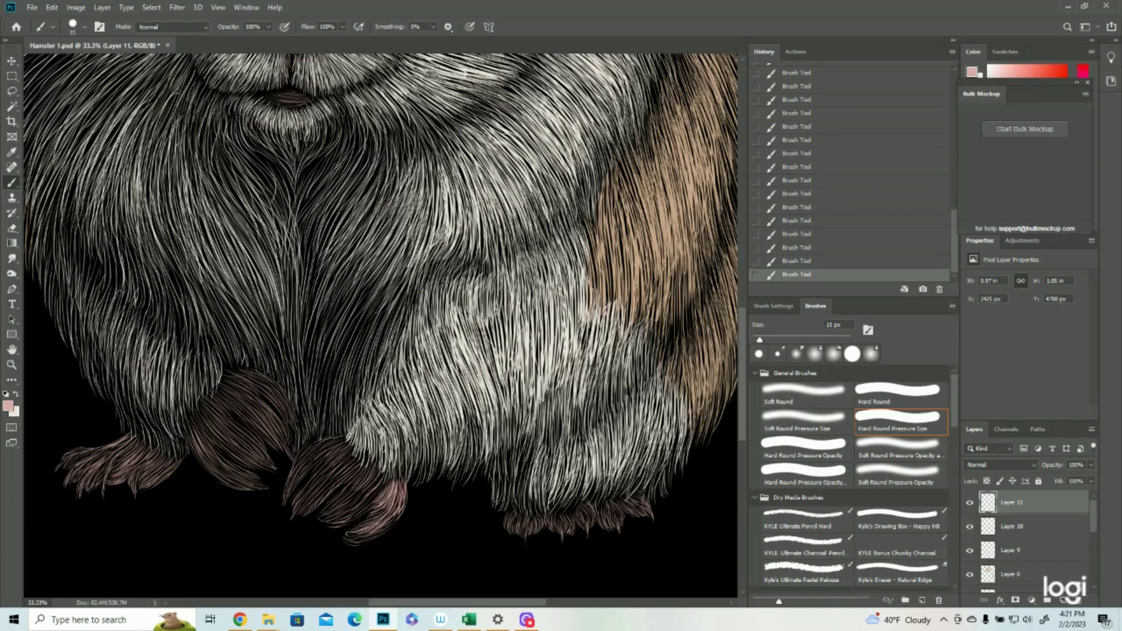
- Paint curved pink strokes over the remaining fingers and the upper part of the right front paw
{"action": "left_click_drag", "start_coordinate": [383, 486], "coordinate": [367, 504]}
{"action": "left_click_drag", "start_coordinate": [378, 492], "coordinate": [364, 502]}
{"action": "left_click_drag", "start_coordinate": [381, 476], "coordinate": [354, 503]}
{"action": "mouse_move", "coordinate": [374, 480]}
{"action": "left_mouse_down"}
{"action": "mouse_move", "coordinate": [326, 513]}
{"action": "mouse_move", "coordinate": [344, 511]}
{"action": "left_mouse_up"}
{"action": "mouse_move", "coordinate": [383, 480]}
{"action": "left_mouse_down"}
{"action": "mouse_move", "coordinate": [348, 511]}
{"action": "mouse_move", "coordinate": [364, 506]}
{"action": "left_mouse_up"}
{"action": "left_click_drag", "start_coordinate": [381, 485], "coordinate": [352, 526]}
{"action": "mouse_move", "coordinate": [361, 466]}
{"action": "left_mouse_down"}
{"action": "mouse_move", "coordinate": [306, 489]}
{"action": "mouse_move", "coordinate": [316, 497]}
{"action": "mouse_move", "coordinate": [303, 503]}
{"action": "mouse_move", "coordinate": [319, 509]}
{"action": "left_mouse_up"}
{"action": "mouse_move", "coordinate": [377, 463]}
{"action": "left_mouse_down"}
{"action": "mouse_move", "coordinate": [344, 497]}
{"action": "mouse_move", "coordinate": [352, 490]}
{"action": "left_mouse_up"}
{"action": "mouse_move", "coordinate": [348, 451]}
{"action": "left_mouse_down"}
{"action": "mouse_move", "coordinate": [323, 468]}
{"action": "mouse_move", "coordinate": [315, 453]}
{"action": "mouse_move", "coordinate": [306, 463]}
{"action": "left_mouse_up"}
{"action": "mouse_move", "coordinate": [316, 451]}
{"action": "left_mouse_down"}
{"action": "mouse_move", "coordinate": [301, 487]}
{"action": "mouse_move", "coordinate": [292, 477]}
{"action": "left_mouse_up"}
{"action": "mouse_move", "coordinate": [315, 457]}
{"action": "left_mouse_down"}
{"action": "mouse_move", "coordinate": [338, 443]}
{"action": "mouse_move", "coordinate": [315, 453]}
{"action": "mouse_move", "coordinate": [323, 443]}
{"action": "mouse_move", "coordinate": [338, 457]}
{"action": "mouse_move", "coordinate": [310, 471]}
{"action": "left_mouse_up"}
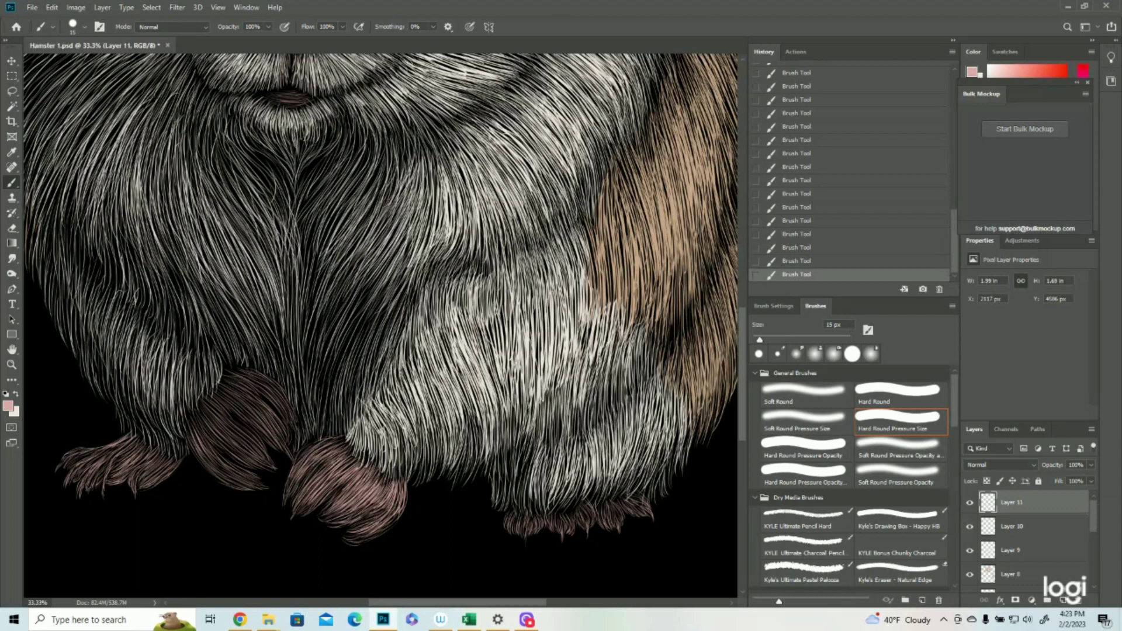
{"action": "left_click_drag", "start_coordinate": [343, 528], "coordinate": [315, 517]}
- Paint pink strokes over the top and inner finger of the left front paw, beside the chest
{"action": "key", "text": "z"}
{"action": "mouse_move", "coordinate": [282, 385]}
{"action": "left_mouse_down"}
{"action": "mouse_move", "coordinate": [192, 385]}
{"action": "mouse_move", "coordinate": [276, 388]}
{"action": "left_mouse_up"}
{"action": "key", "text": "b"}
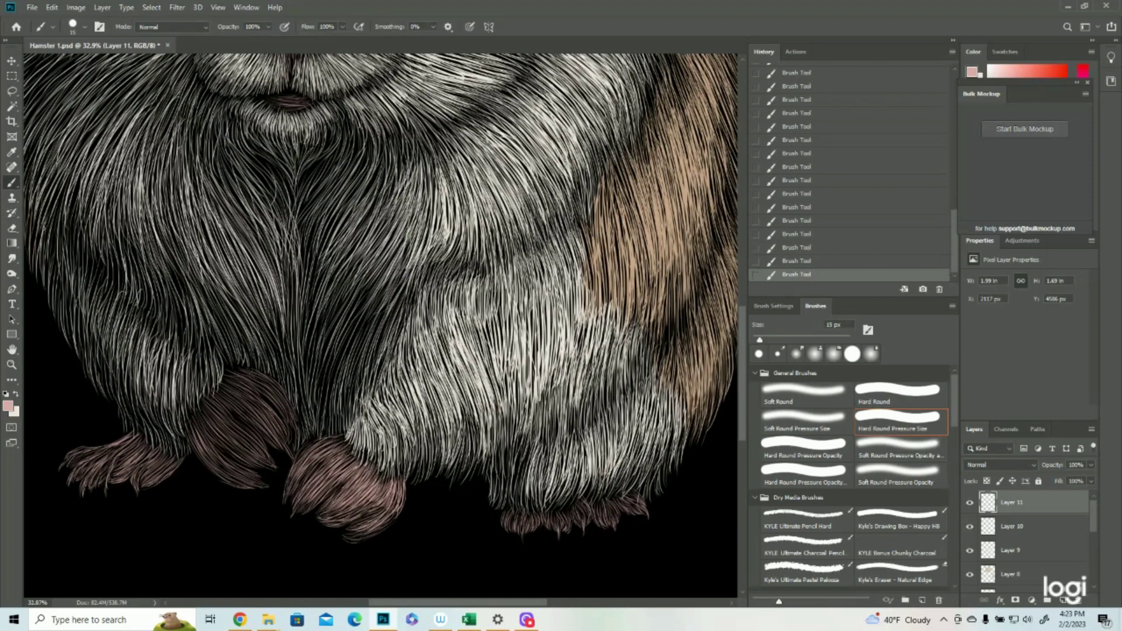
{"action": "mouse_move", "coordinate": [264, 409]}
{"action": "left_mouse_down"}
{"action": "mouse_move", "coordinate": [279, 437]}
{"action": "mouse_move", "coordinate": [275, 426]}
{"action": "left_mouse_up"}
{"action": "mouse_move", "coordinate": [257, 412]}
{"action": "left_mouse_down"}
{"action": "mouse_move", "coordinate": [281, 444]}
{"action": "mouse_move", "coordinate": [272, 437]}
{"action": "left_mouse_up"}
{"action": "left_click_drag", "start_coordinate": [270, 432], "coordinate": [292, 457]}
{"action": "mouse_move", "coordinate": [246, 405]}
{"action": "left_mouse_down"}
{"action": "mouse_move", "coordinate": [266, 411]}
{"action": "mouse_move", "coordinate": [252, 418]}
{"action": "mouse_move", "coordinate": [246, 397]}
{"action": "mouse_move", "coordinate": [260, 402]}
{"action": "mouse_move", "coordinate": [264, 390]}
{"action": "mouse_move", "coordinate": [250, 378]}
{"action": "mouse_move", "coordinate": [279, 391]}
{"action": "mouse_move", "coordinate": [271, 402]}
{"action": "mouse_move", "coordinate": [291, 418]}
{"action": "mouse_move", "coordinate": [285, 410]}
{"action": "left_mouse_up"}
{"action": "left_click_drag", "start_coordinate": [272, 398], "coordinate": [287, 422]}
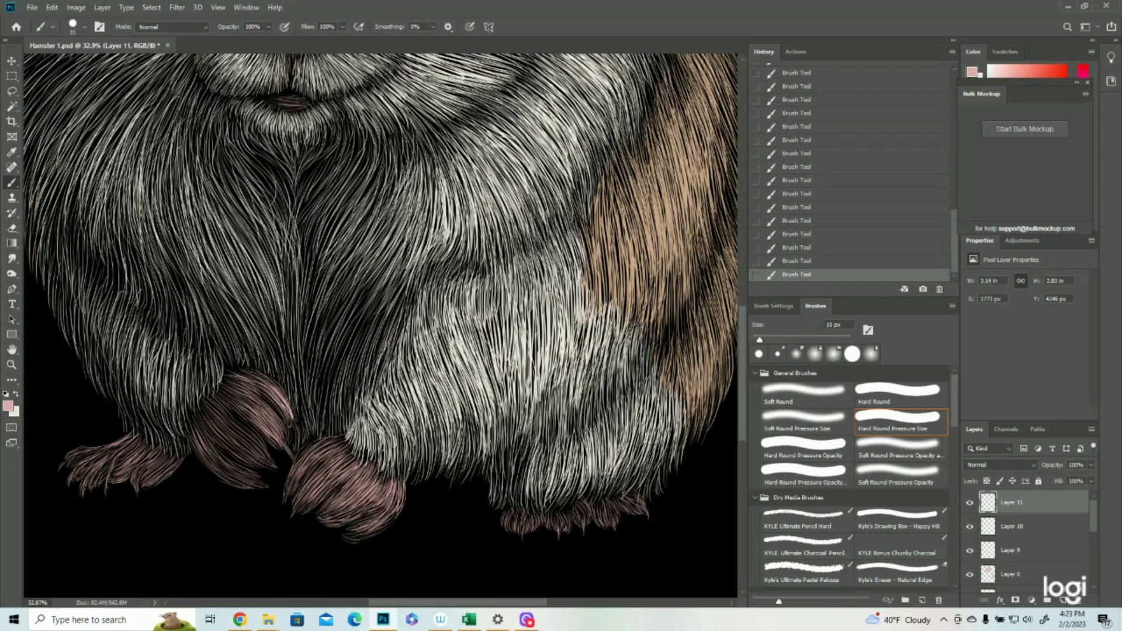
- Fill the middle and outer fingers of the left front paw with long pink strokes
{"action": "left_click_drag", "start_coordinate": [270, 391], "coordinate": [297, 436]}
{"action": "mouse_move", "coordinate": [245, 385]}
{"action": "left_mouse_down"}
{"action": "mouse_move", "coordinate": [300, 462]}
{"action": "mouse_move", "coordinate": [275, 466]}
{"action": "mouse_move", "coordinate": [231, 406]}
{"action": "mouse_move", "coordinate": [280, 449]}
{"action": "left_mouse_up"}
{"action": "mouse_move", "coordinate": [248, 425]}
{"action": "left_mouse_down"}
{"action": "mouse_move", "coordinate": [269, 442]}
{"action": "mouse_move", "coordinate": [251, 437]}
{"action": "mouse_move", "coordinate": [254, 449]}
{"action": "left_mouse_up"}
{"action": "left_click_drag", "start_coordinate": [229, 427], "coordinate": [260, 461]}
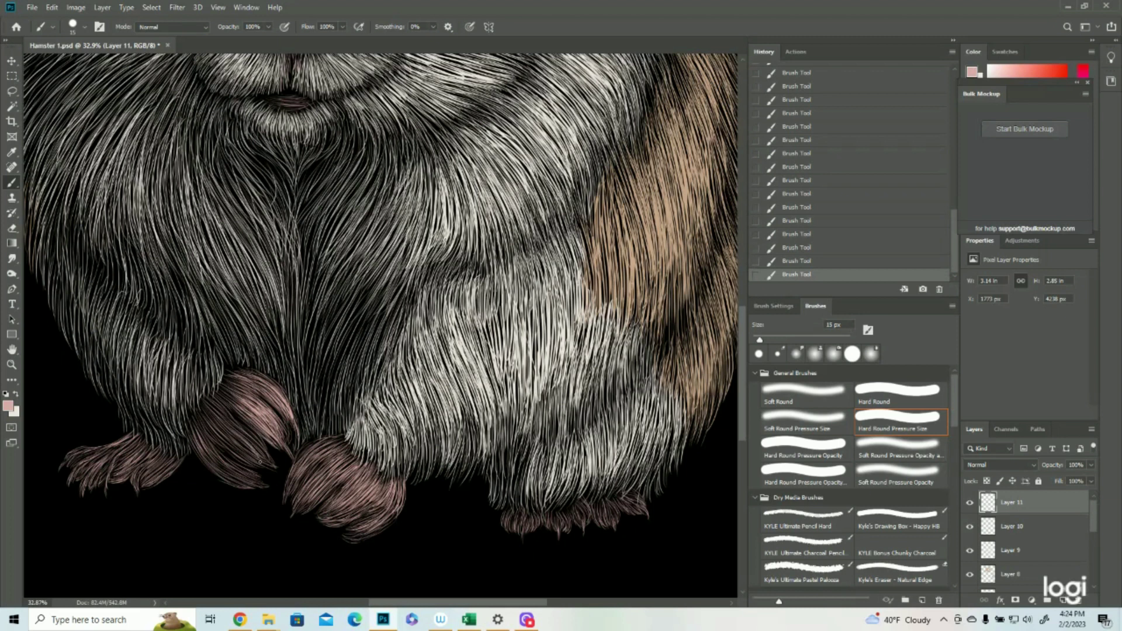
{"action": "mouse_move", "coordinate": [233, 421]}
{"action": "left_mouse_down"}
{"action": "mouse_move", "coordinate": [275, 468]}
{"action": "mouse_move", "coordinate": [248, 453]}
{"action": "mouse_move", "coordinate": [234, 476]}
{"action": "left_mouse_up"}
{"action": "left_click_drag", "start_coordinate": [231, 425], "coordinate": [250, 453]}
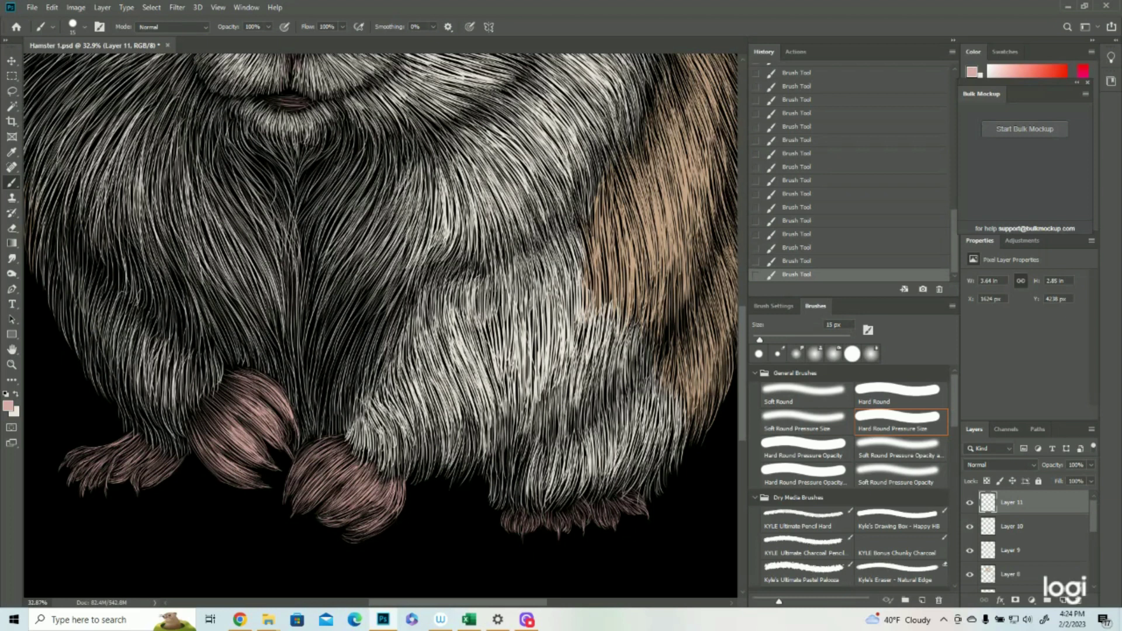
- Thicken the fur of the right front paw with a second pass of pink strokes from fingers to wrist
{"action": "left_click_drag", "start_coordinate": [398, 480], "coordinate": [392, 504]}
{"action": "mouse_move", "coordinate": [398, 487]}
{"action": "left_mouse_down"}
{"action": "mouse_move", "coordinate": [389, 509]}
{"action": "mouse_move", "coordinate": [370, 500]}
{"action": "mouse_move", "coordinate": [342, 510]}
{"action": "left_mouse_up"}
{"action": "left_click_drag", "start_coordinate": [364, 488], "coordinate": [348, 502]}
{"action": "mouse_move", "coordinate": [364, 480]}
{"action": "left_mouse_down"}
{"action": "mouse_move", "coordinate": [342, 502]}
{"action": "mouse_move", "coordinate": [351, 491]}
{"action": "mouse_move", "coordinate": [380, 518]}
{"action": "left_mouse_up"}
{"action": "left_click_drag", "start_coordinate": [371, 467], "coordinate": [350, 498]}
{"action": "left_click_drag", "start_coordinate": [356, 460], "coordinate": [327, 486]}
{"action": "mouse_move", "coordinate": [345, 456]}
{"action": "left_mouse_down"}
{"action": "mouse_move", "coordinate": [314, 484]}
{"action": "mouse_move", "coordinate": [301, 476]}
{"action": "left_mouse_up"}
{"action": "left_click_drag", "start_coordinate": [320, 443], "coordinate": [293, 475]}
{"action": "left_click_drag", "start_coordinate": [296, 467], "coordinate": [287, 488]}
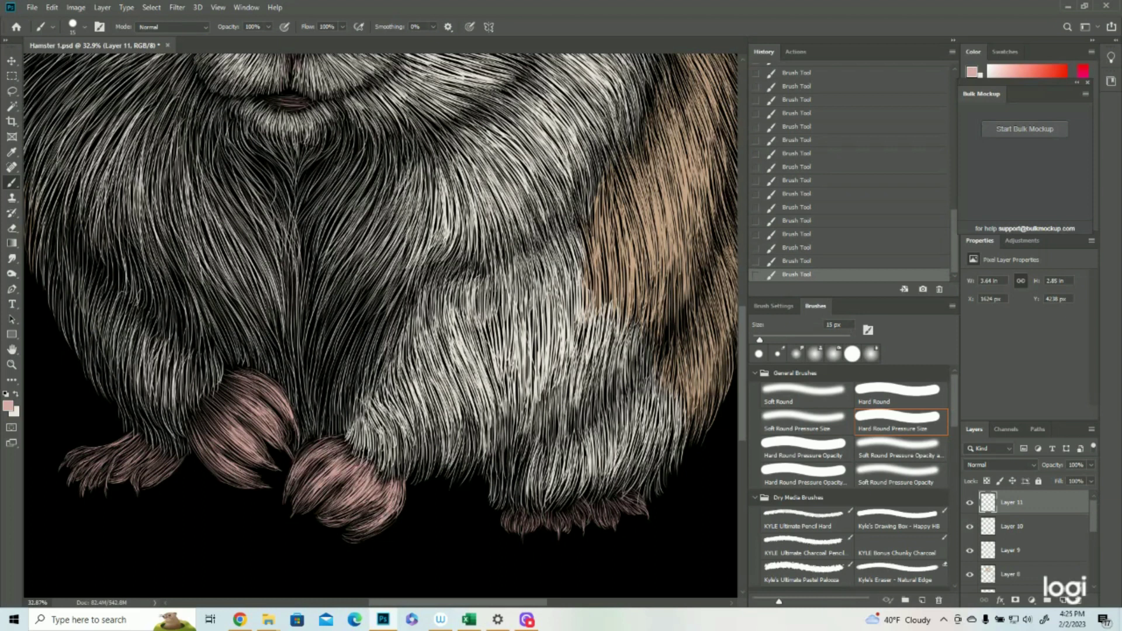
{"action": "mouse_move", "coordinate": [322, 441]}
{"action": "left_mouse_down"}
{"action": "mouse_move", "coordinate": [303, 456]}
{"action": "mouse_move", "coordinate": [313, 451]}
{"action": "mouse_move", "coordinate": [338, 472]}
{"action": "mouse_move", "coordinate": [308, 492]}
{"action": "left_mouse_up"}
- Paint a second layer of pink strokes along the toes of the outer left foot
{"action": "left_click", "coordinate": [11, 364]}
{"action": "left_click_drag", "start_coordinate": [408, 373], "coordinate": [358, 397]}
{"action": "left_click", "coordinate": [268, 457]}
{"action": "left_click", "coordinate": [263, 457]}
{"action": "left_click", "coordinate": [269, 454]}
{"action": "left_click", "coordinate": [280, 448]}
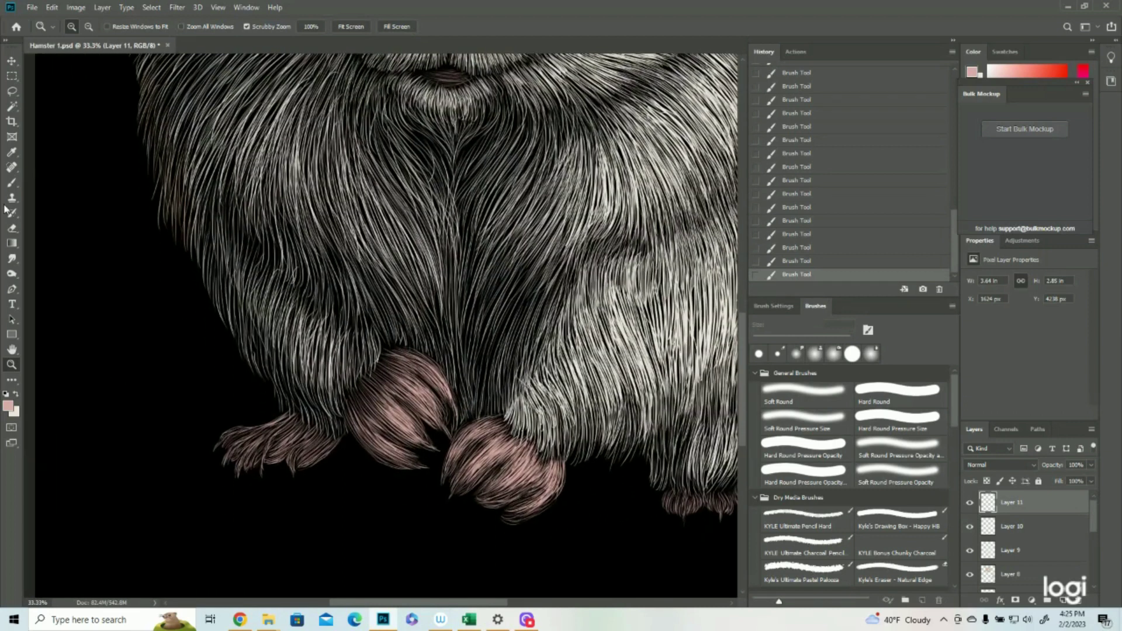
{"action": "left_click", "coordinate": [11, 182]}
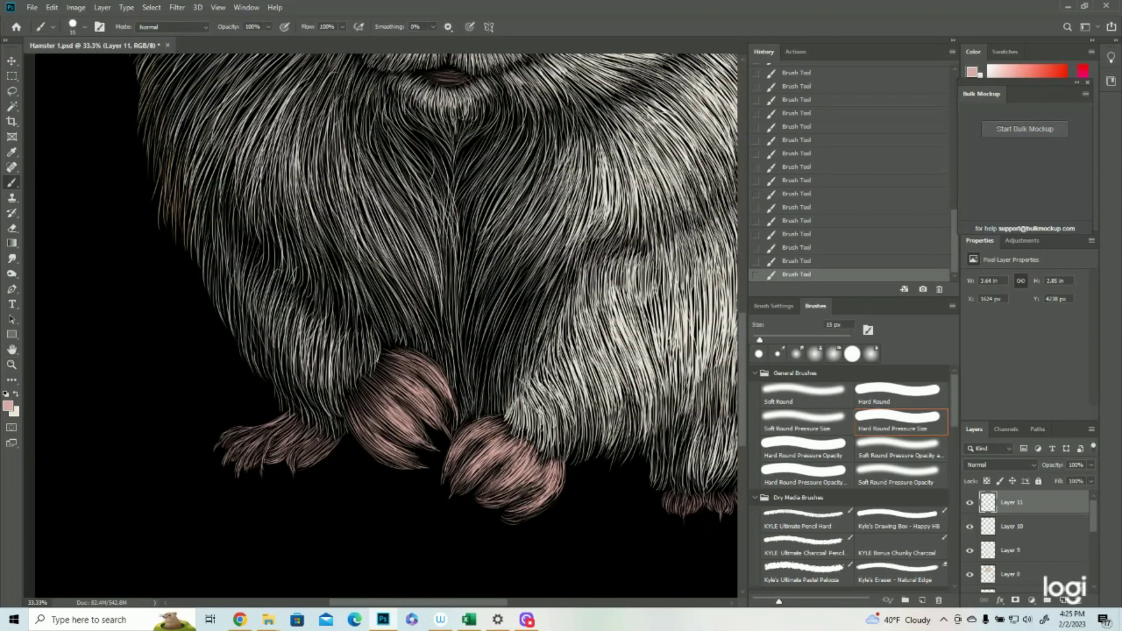
{"action": "left_click_drag", "start_coordinate": [330, 435], "coordinate": [299, 459]}
{"action": "left_click_drag", "start_coordinate": [301, 451], "coordinate": [291, 466]}
{"action": "mouse_move", "coordinate": [285, 443]}
{"action": "left_mouse_down"}
{"action": "mouse_move", "coordinate": [267, 461]}
{"action": "mouse_move", "coordinate": [270, 449]}
{"action": "left_mouse_up"}
{"action": "left_click_drag", "start_coordinate": [284, 437], "coordinate": [236, 471]}
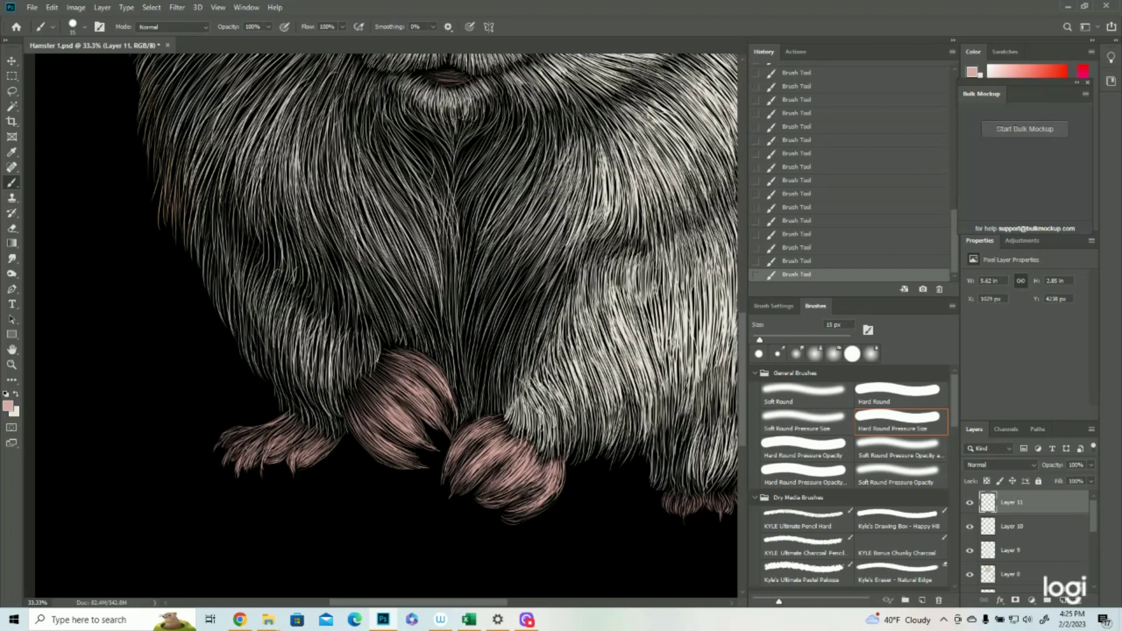
{"action": "mouse_move", "coordinate": [250, 441]}
{"action": "left_mouse_down"}
{"action": "mouse_move", "coordinate": [225, 456]}
{"action": "mouse_move", "coordinate": [215, 448]}
{"action": "mouse_move", "coordinate": [239, 436]}
{"action": "left_mouse_up"}
- Paint short pink strokes over each toe of the right hind foot on Layer 11
{"action": "left_click", "coordinate": [11, 364]}
{"action": "left_click_drag", "start_coordinate": [219, 336], "coordinate": [170, 333]}
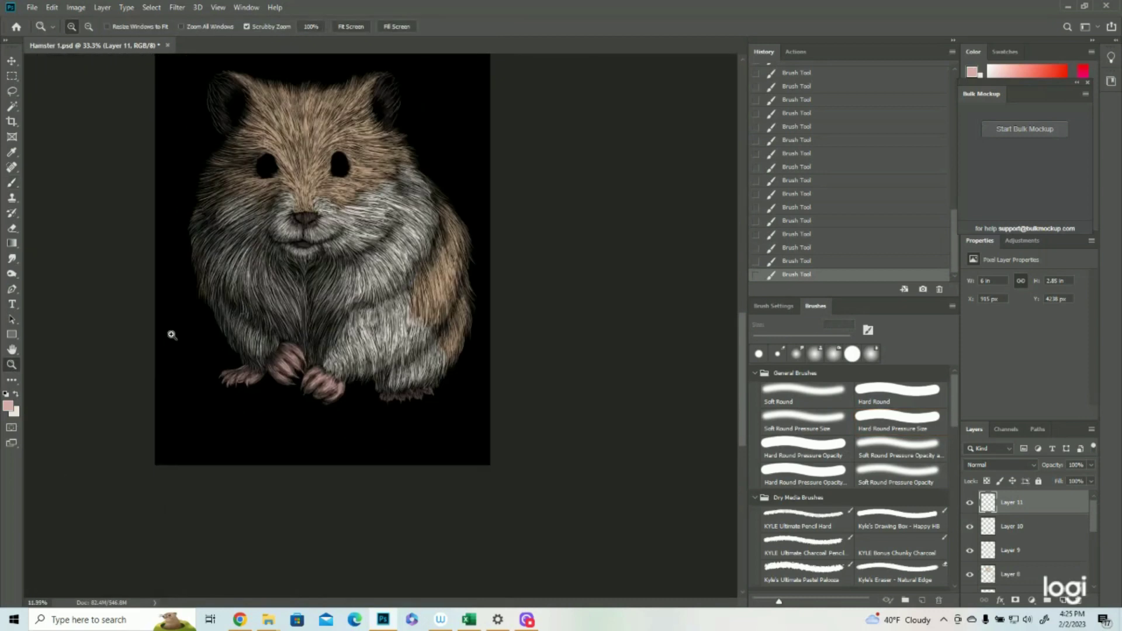
{"action": "left_click_drag", "start_coordinate": [521, 484], "coordinate": [570, 474]}
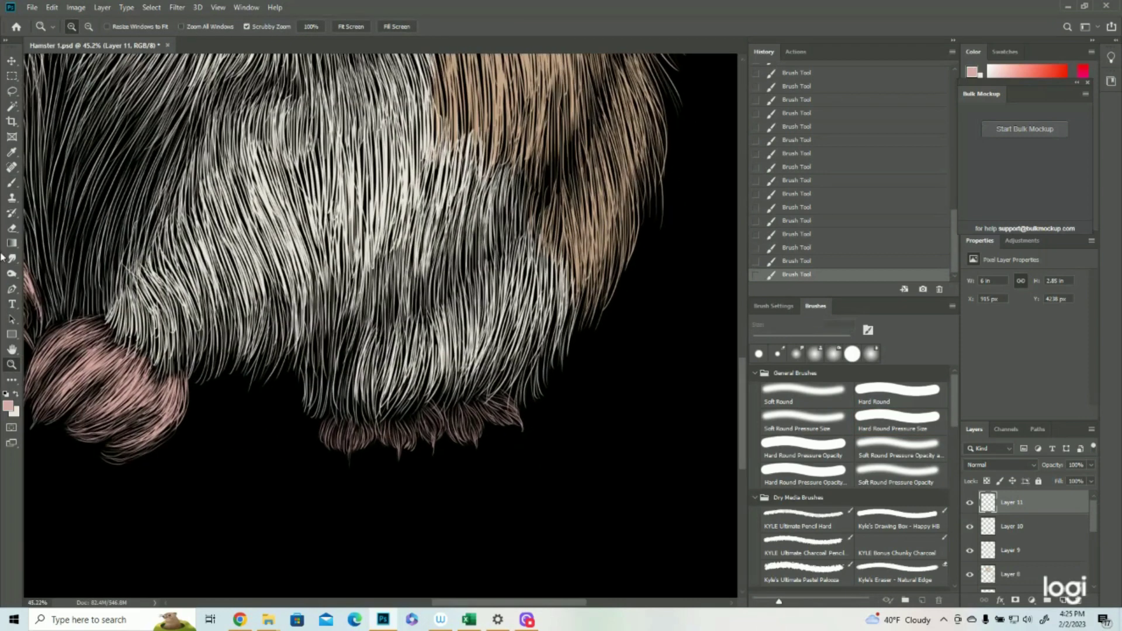
{"action": "left_click", "coordinate": [11, 182]}
{"action": "mouse_move", "coordinate": [351, 437]}
{"action": "left_mouse_down"}
{"action": "mouse_move", "coordinate": [350, 459]}
{"action": "mouse_move", "coordinate": [401, 458]}
{"action": "left_mouse_up"}
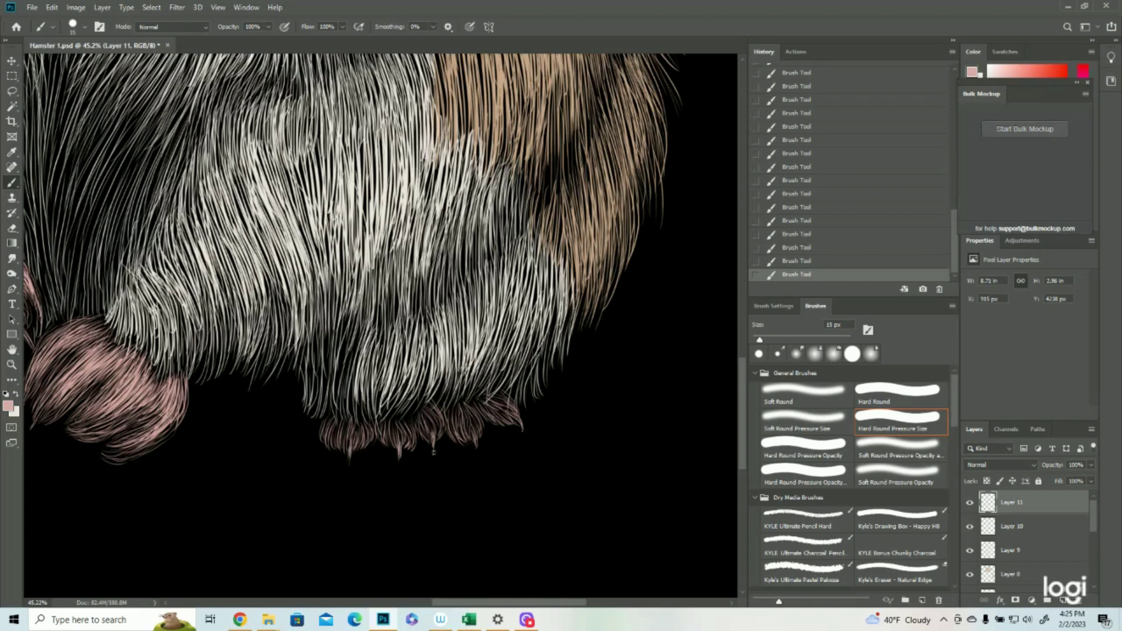
{"action": "left_click_drag", "start_coordinate": [473, 426], "coordinate": [474, 450]}
{"action": "mouse_move", "coordinate": [517, 417]}
{"action": "left_mouse_down"}
{"action": "mouse_move", "coordinate": [522, 430]}
{"action": "mouse_move", "coordinate": [512, 411]}
{"action": "left_mouse_up"}
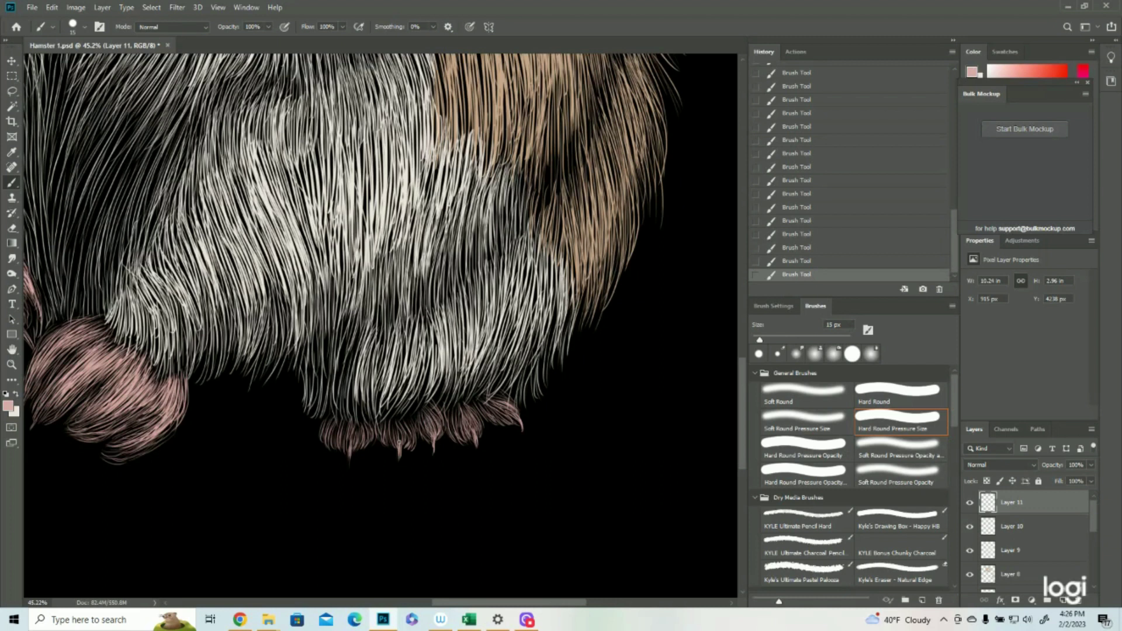
{"action": "mouse_move", "coordinate": [406, 426]}
{"action": "left_mouse_down"}
{"action": "mouse_move", "coordinate": [408, 446]}
{"action": "mouse_move", "coordinate": [347, 447]}
{"action": "left_mouse_up"}
- Paint fine vertical pink strokes over the right half of the nose on Layer 11
{"action": "left_click", "coordinate": [12, 364]}
{"action": "left_click_drag", "start_coordinate": [480, 448], "coordinate": [416, 478]}
{"action": "left_click_drag", "start_coordinate": [355, 239], "coordinate": [381, 305]}
{"action": "left_click_drag", "start_coordinate": [364, 342], "coordinate": [408, 348]}
{"action": "left_click", "coordinate": [11, 182]}
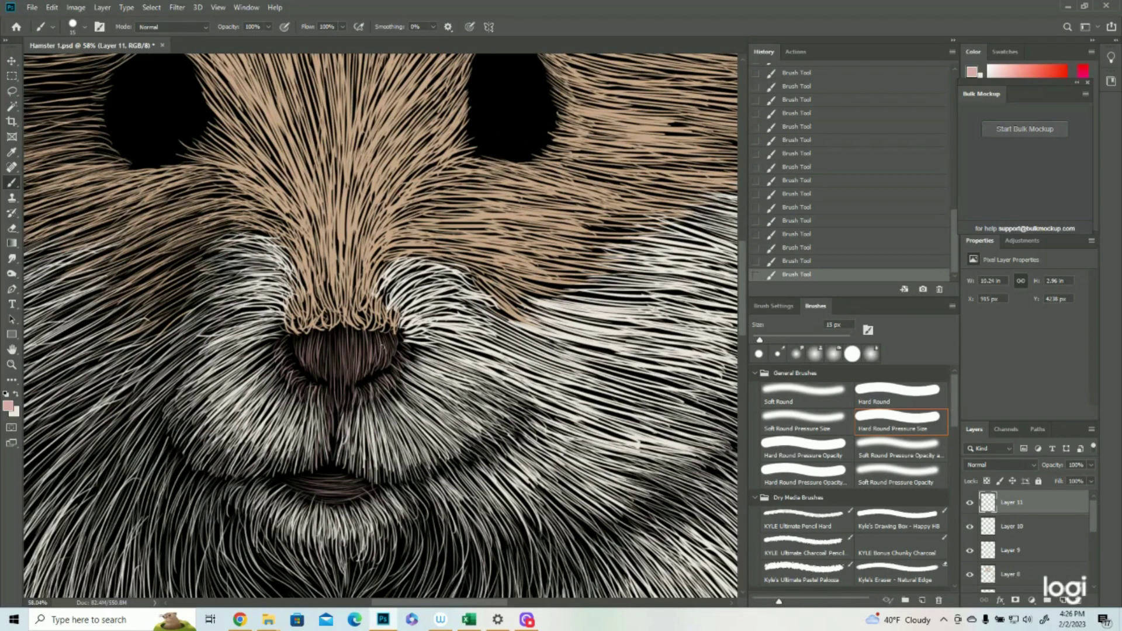
{"action": "mouse_move", "coordinate": [382, 335]}
{"action": "left_mouse_down"}
{"action": "mouse_move", "coordinate": [384, 353]}
{"action": "mouse_move", "coordinate": [380, 335]}
{"action": "mouse_move", "coordinate": [370, 345]}
{"action": "mouse_move", "coordinate": [361, 333]}
{"action": "mouse_move", "coordinate": [362, 349]}
{"action": "mouse_move", "coordinate": [358, 332]}
{"action": "left_mouse_up"}
{"action": "left_click_drag", "start_coordinate": [353, 378], "coordinate": [350, 332]}
{"action": "mouse_move", "coordinate": [352, 385]}
{"action": "left_mouse_down"}
{"action": "mouse_move", "coordinate": [350, 346]}
{"action": "mouse_move", "coordinate": [351, 367]}
{"action": "left_mouse_up"}
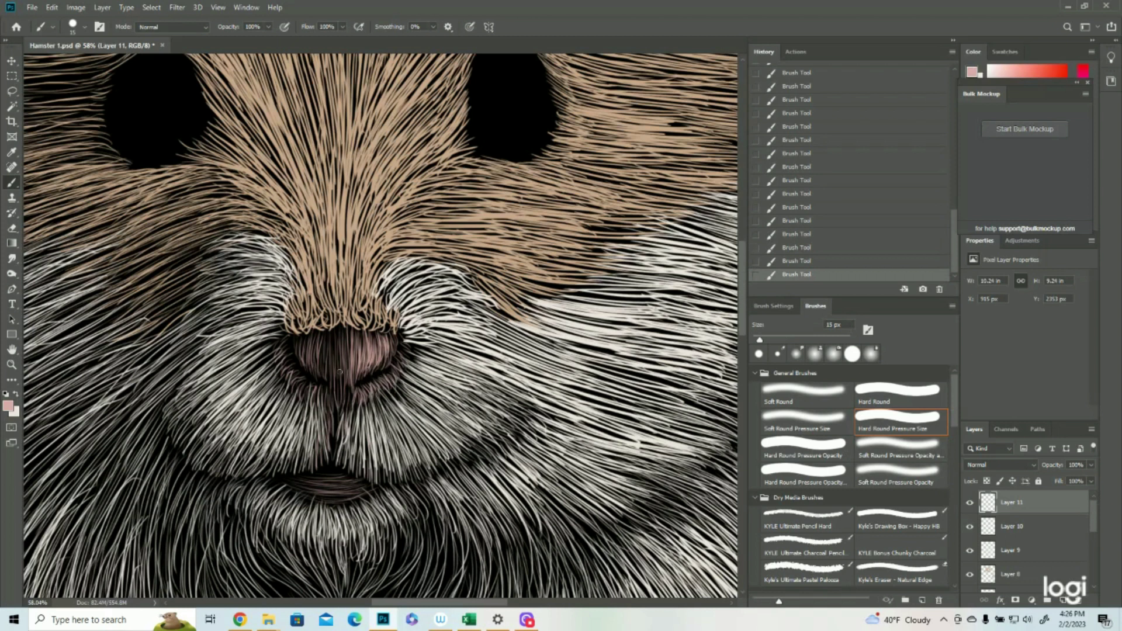
- Paint pink strokes down the centre and left half of the nose and across the mouth
{"action": "left_click_drag", "start_coordinate": [349, 325], "coordinate": [350, 407]}
{"action": "left_click_drag", "start_coordinate": [346, 351], "coordinate": [345, 403]}
{"action": "left_click_drag", "start_coordinate": [343, 330], "coordinate": [338, 394]}
{"action": "mouse_move", "coordinate": [337, 325]}
{"action": "left_mouse_down"}
{"action": "mouse_move", "coordinate": [337, 394]}
{"action": "mouse_move", "coordinate": [328, 345]}
{"action": "mouse_move", "coordinate": [324, 380]}
{"action": "mouse_move", "coordinate": [321, 330]}
{"action": "mouse_move", "coordinate": [312, 367]}
{"action": "mouse_move", "coordinate": [300, 335]}
{"action": "mouse_move", "coordinate": [327, 407]}
{"action": "left_mouse_up"}
{"action": "mouse_move", "coordinate": [331, 395]}
{"action": "left_mouse_down"}
{"action": "mouse_move", "coordinate": [337, 412]}
{"action": "mouse_move", "coordinate": [306, 395]}
{"action": "left_mouse_up"}
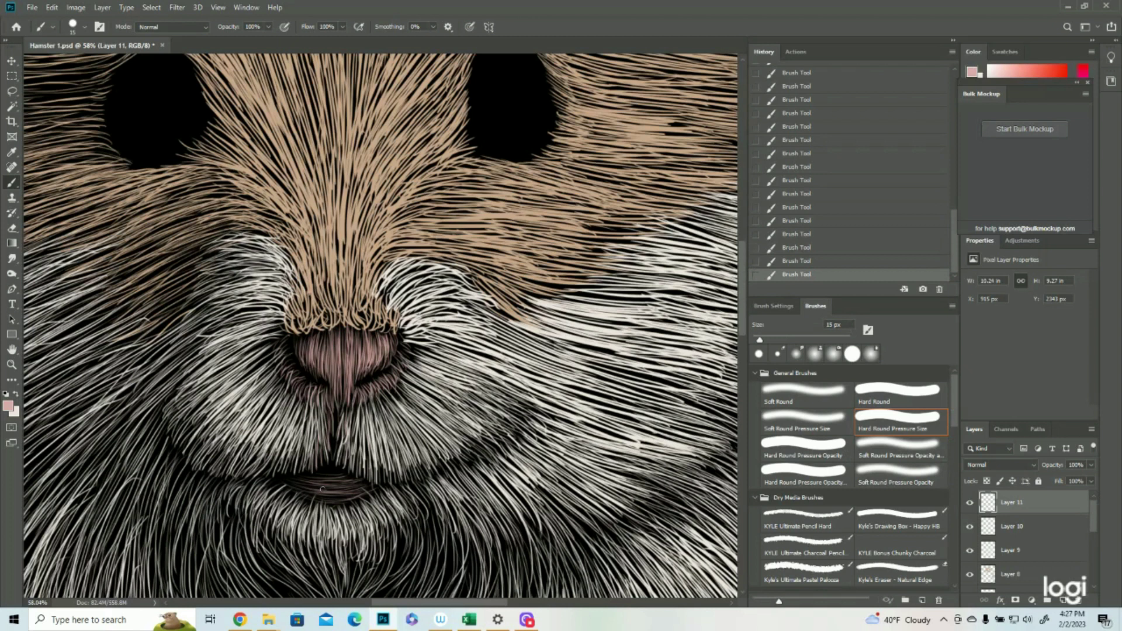
{"action": "mouse_move", "coordinate": [300, 487]}
{"action": "left_mouse_down"}
{"action": "mouse_move", "coordinate": [352, 489]}
{"action": "mouse_move", "coordinate": [351, 480]}
{"action": "mouse_move", "coordinate": [351, 494]}
{"action": "mouse_move", "coordinate": [308, 495]}
{"action": "mouse_move", "coordinate": [350, 499]}
{"action": "mouse_move", "coordinate": [358, 486]}
{"action": "left_mouse_up"}
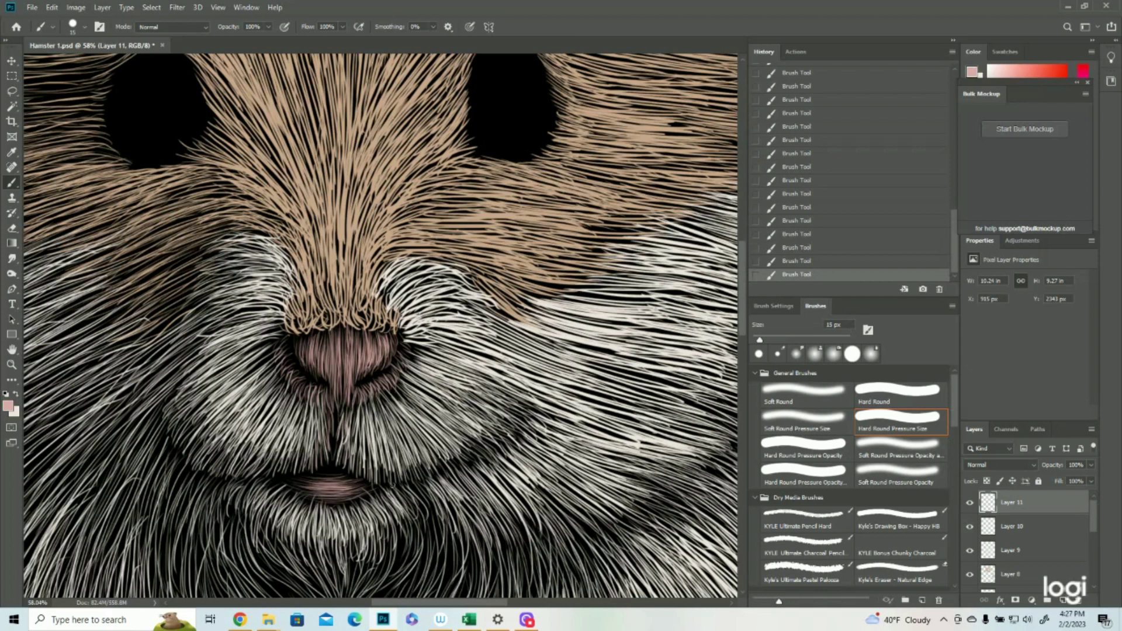
- Add a new layer above Layer 11 and set the foreground colour to the off-white ede5dc
{"action": "left_click", "coordinate": [10, 365]}
{"action": "left_click_drag", "start_coordinate": [460, 349], "coordinate": [406, 354]}
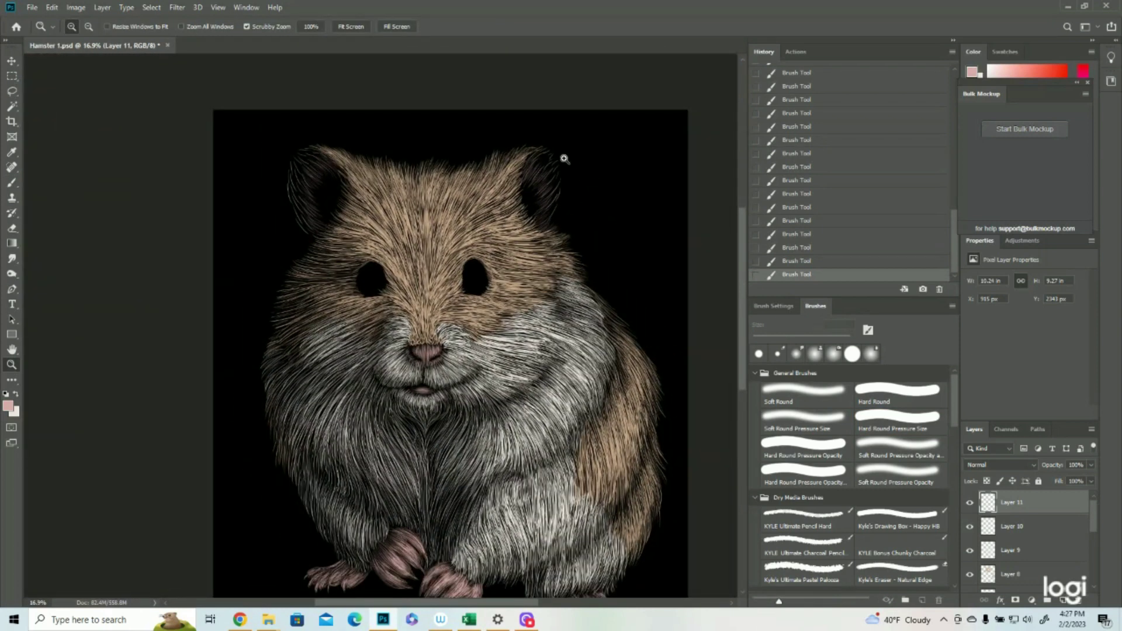
{"action": "left_click", "coordinate": [555, 222], "text": "alt"}
{"action": "left_click", "coordinate": [493, 225]}
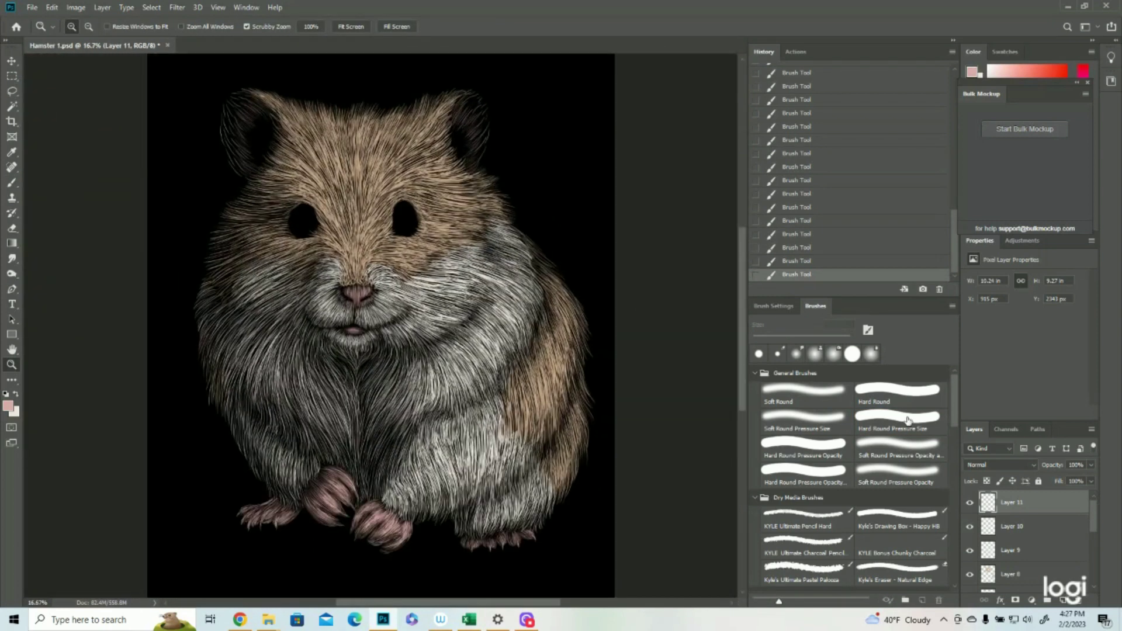
{"action": "left_click", "coordinate": [1063, 600]}
{"action": "left_click", "coordinate": [8, 405]}
{"action": "left_click", "coordinate": [16, 412]}
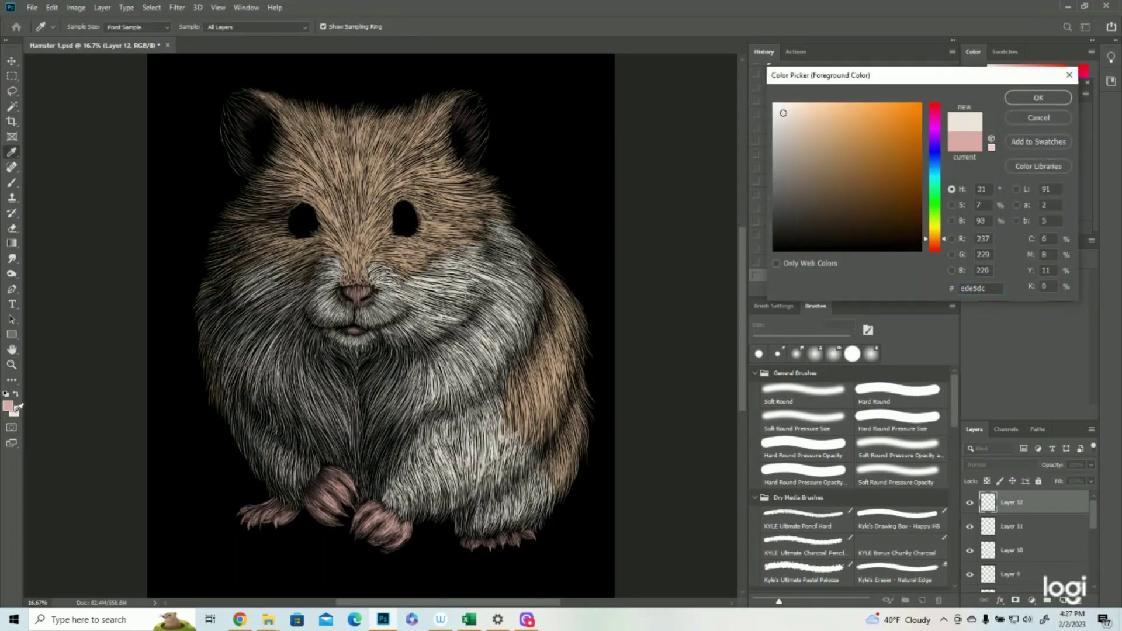
{"action": "left_click", "coordinate": [1037, 98]}
{"action": "left_click", "coordinate": [969, 503]}
{"action": "left_click", "coordinate": [969, 503]}
- Paint fine off-white hairs on Layer 12 around the outer rim of the right ear, curving inward
{"action": "left_click", "coordinate": [475, 90]}
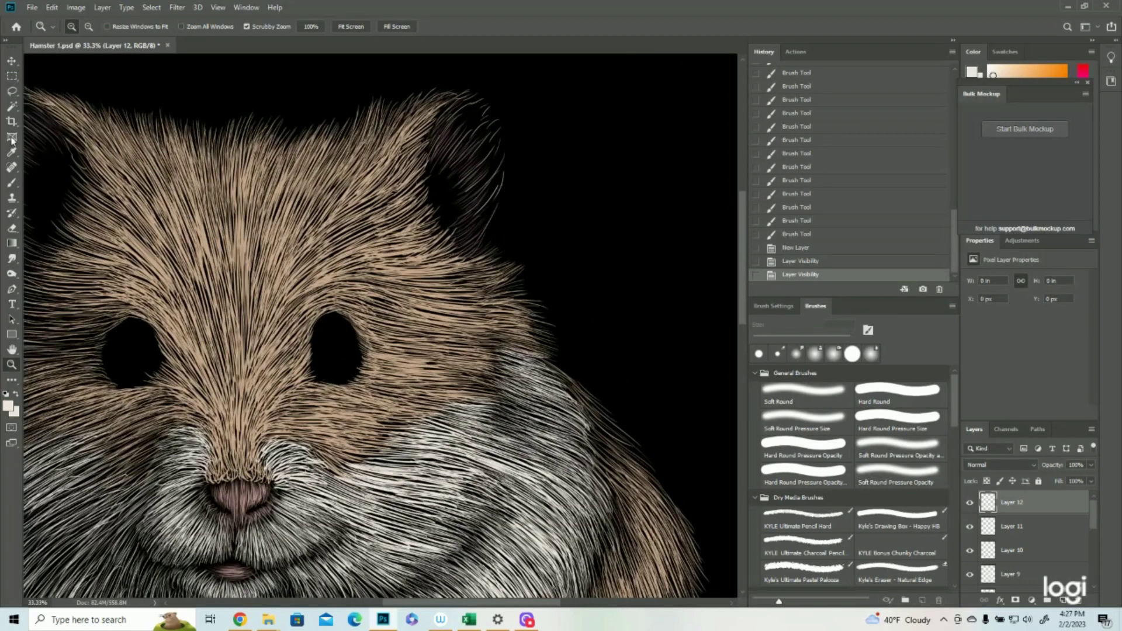
{"action": "left_click", "coordinate": [484, 89]}
{"action": "left_click", "coordinate": [11, 182]}
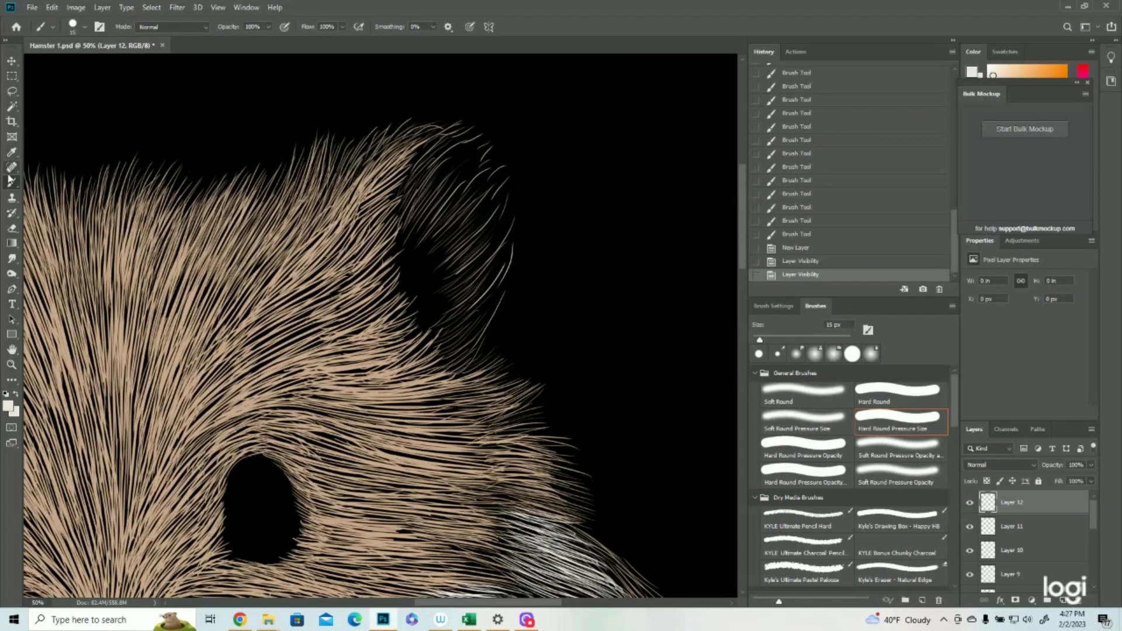
{"action": "left_click_drag", "start_coordinate": [488, 333], "coordinate": [497, 309]}
{"action": "mouse_move", "coordinate": [474, 350]}
{"action": "left_mouse_down"}
{"action": "mouse_move", "coordinate": [496, 300]}
{"action": "mouse_move", "coordinate": [472, 322]}
{"action": "mouse_move", "coordinate": [510, 274]}
{"action": "mouse_move", "coordinate": [470, 333]}
{"action": "mouse_move", "coordinate": [502, 286]}
{"action": "left_mouse_up"}
{"action": "mouse_move", "coordinate": [481, 318]}
{"action": "left_mouse_down"}
{"action": "mouse_move", "coordinate": [509, 271]}
{"action": "mouse_move", "coordinate": [500, 277]}
{"action": "left_mouse_up"}
{"action": "left_click_drag", "start_coordinate": [488, 313], "coordinate": [510, 275]}
{"action": "left_click_drag", "start_coordinate": [490, 292], "coordinate": [507, 247]}
{"action": "left_click_drag", "start_coordinate": [488, 284], "coordinate": [514, 206]}
{"action": "left_click_drag", "start_coordinate": [483, 260], "coordinate": [511, 213]}
{"action": "left_click_drag", "start_coordinate": [507, 215], "coordinate": [514, 193]}
{"action": "left_click_drag", "start_coordinate": [483, 250], "coordinate": [509, 199]}
{"action": "mouse_move", "coordinate": [478, 246]}
{"action": "left_mouse_down"}
{"action": "mouse_move", "coordinate": [506, 217]}
{"action": "mouse_move", "coordinate": [508, 186]}
{"action": "left_mouse_up"}
{"action": "mouse_move", "coordinate": [464, 227]}
{"action": "left_mouse_down"}
{"action": "mouse_move", "coordinate": [509, 169]}
{"action": "mouse_move", "coordinate": [499, 174]}
{"action": "left_mouse_up"}
{"action": "left_click_drag", "start_coordinate": [472, 193], "coordinate": [502, 168]}
{"action": "mouse_move", "coordinate": [471, 217]}
{"action": "left_mouse_down"}
{"action": "mouse_move", "coordinate": [514, 181]}
{"action": "mouse_move", "coordinate": [500, 198]}
{"action": "left_mouse_up"}
{"action": "mouse_move", "coordinate": [477, 228]}
{"action": "left_mouse_down"}
{"action": "mouse_move", "coordinate": [508, 189]}
{"action": "mouse_move", "coordinate": [492, 158]}
{"action": "left_mouse_up"}
{"action": "mouse_move", "coordinate": [451, 183]}
{"action": "left_mouse_down"}
{"action": "mouse_move", "coordinate": [486, 155]}
{"action": "mouse_move", "coordinate": [477, 147]}
{"action": "left_mouse_up"}
{"action": "mouse_move", "coordinate": [436, 178]}
{"action": "left_mouse_down"}
{"action": "mouse_move", "coordinate": [468, 156]}
{"action": "mouse_move", "coordinate": [461, 138]}
{"action": "mouse_move", "coordinate": [447, 156]}
{"action": "left_mouse_up"}
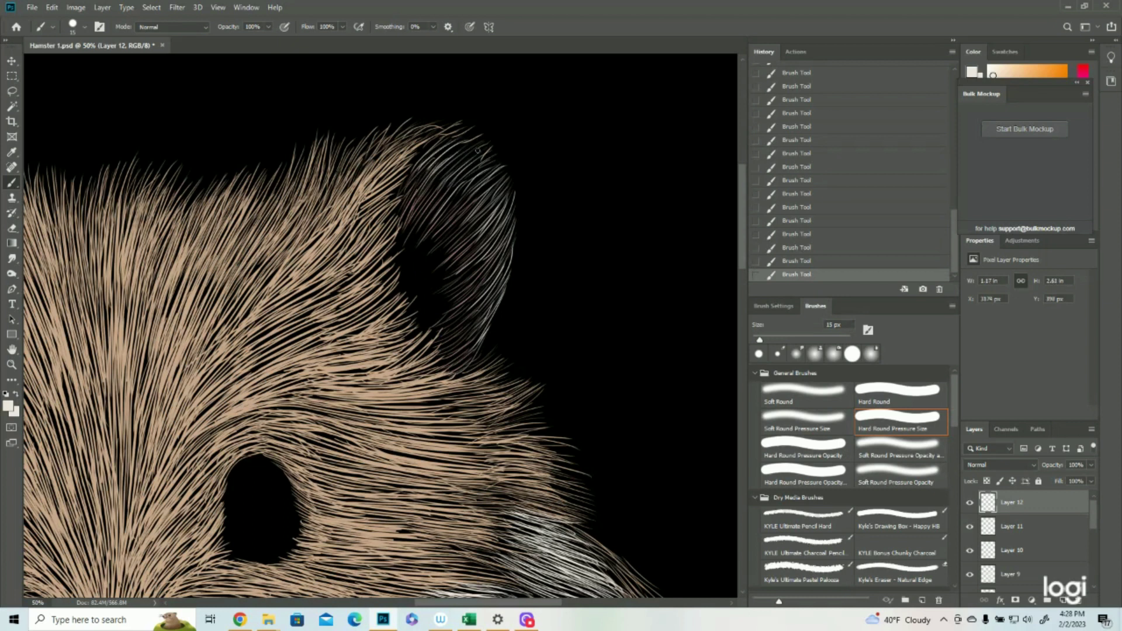
- Thicken the right ear's rim and inner fur with a second pass of off-white strokes
{"action": "mouse_move", "coordinate": [464, 208]}
{"action": "left_mouse_down"}
{"action": "mouse_move", "coordinate": [498, 175]}
{"action": "mouse_move", "coordinate": [483, 180]}
{"action": "left_mouse_up"}
{"action": "left_click_drag", "start_coordinate": [445, 207], "coordinate": [470, 181]}
{"action": "left_click_drag", "start_coordinate": [496, 284], "coordinate": [510, 261]}
{"action": "left_click_drag", "start_coordinate": [494, 306], "coordinate": [513, 260]}
{"action": "left_click_drag", "start_coordinate": [483, 332], "coordinate": [499, 298]}
{"action": "left_click_drag", "start_coordinate": [509, 259], "coordinate": [492, 301]}
{"action": "mouse_move", "coordinate": [510, 240]}
{"action": "left_mouse_down"}
{"action": "mouse_move", "coordinate": [496, 275]}
{"action": "mouse_move", "coordinate": [487, 270]}
{"action": "left_mouse_up"}
{"action": "mouse_move", "coordinate": [510, 202]}
{"action": "left_mouse_down"}
{"action": "mouse_move", "coordinate": [495, 249]}
{"action": "mouse_move", "coordinate": [495, 233]}
{"action": "left_mouse_up"}
{"action": "mouse_move", "coordinate": [515, 177]}
{"action": "left_mouse_down"}
{"action": "mouse_move", "coordinate": [485, 219]}
{"action": "mouse_move", "coordinate": [494, 206]}
{"action": "mouse_move", "coordinate": [479, 203]}
{"action": "mouse_move", "coordinate": [470, 178]}
{"action": "mouse_move", "coordinate": [445, 173]}
{"action": "left_mouse_up"}
{"action": "mouse_move", "coordinate": [469, 145]}
{"action": "left_mouse_down"}
{"action": "mouse_move", "coordinate": [409, 165]}
{"action": "mouse_move", "coordinate": [424, 201]}
{"action": "left_mouse_up"}
{"action": "left_click_drag", "start_coordinate": [462, 166], "coordinate": [431, 220]}
{"action": "left_click_drag", "start_coordinate": [487, 193], "coordinate": [467, 225]}
{"action": "left_click_drag", "start_coordinate": [496, 202], "coordinate": [464, 264]}
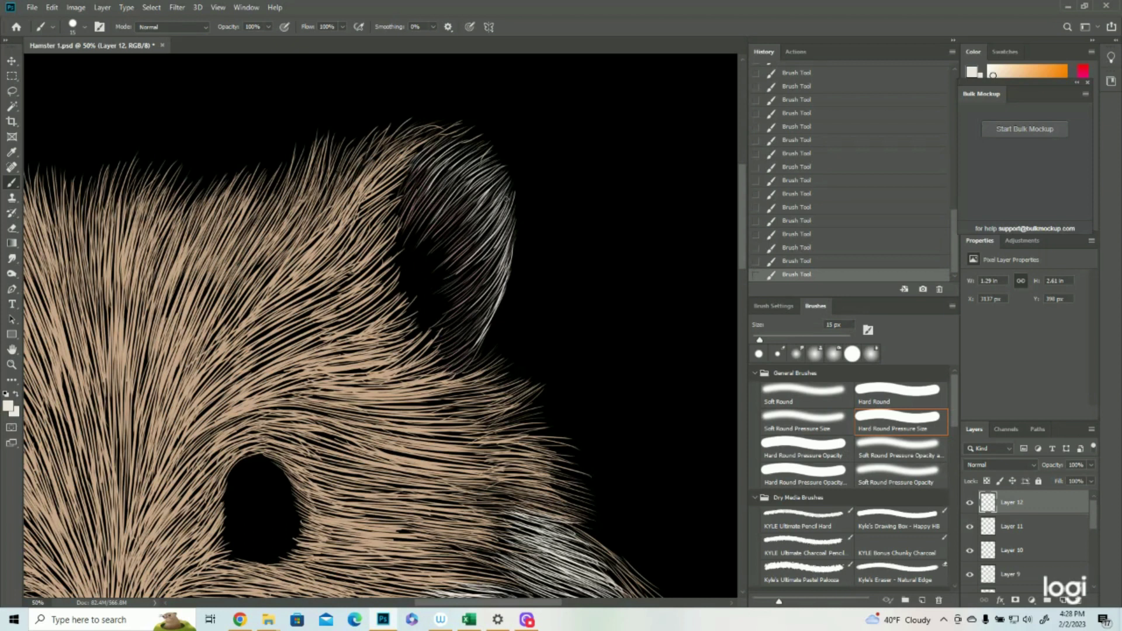
- Paint fine off-white hairs along the top and upper outer rim of the left ear
{"action": "left_click", "coordinate": [11, 364]}
{"action": "key", "text": "ctrl+0"}
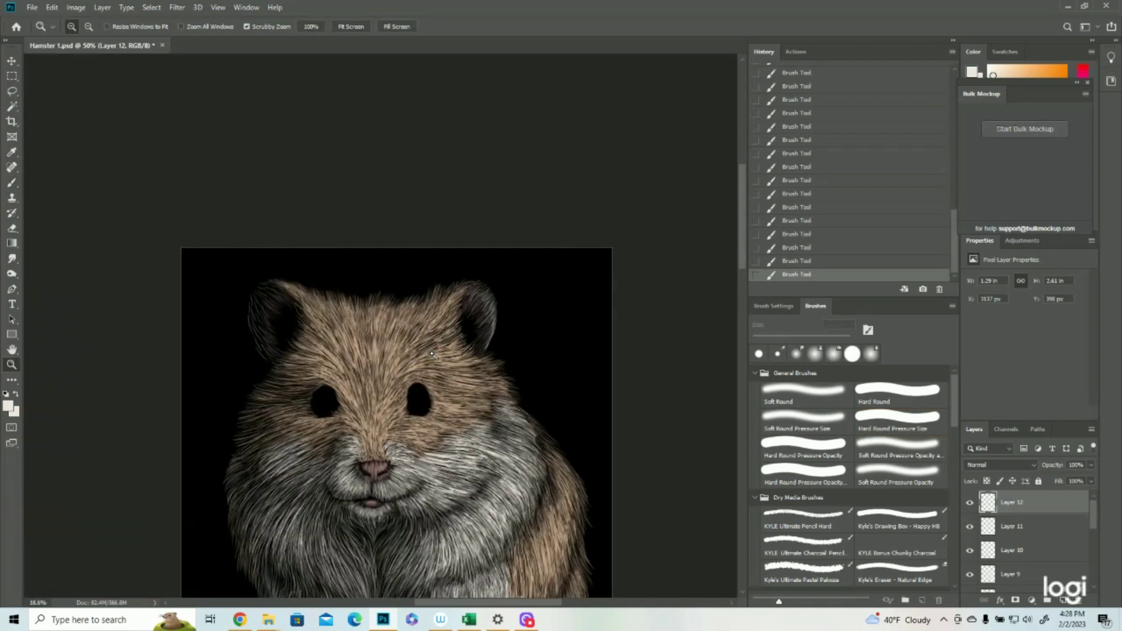
{"action": "left_click_drag", "start_coordinate": [269, 199], "coordinate": [334, 159]}
{"action": "left_click", "coordinate": [11, 183]}
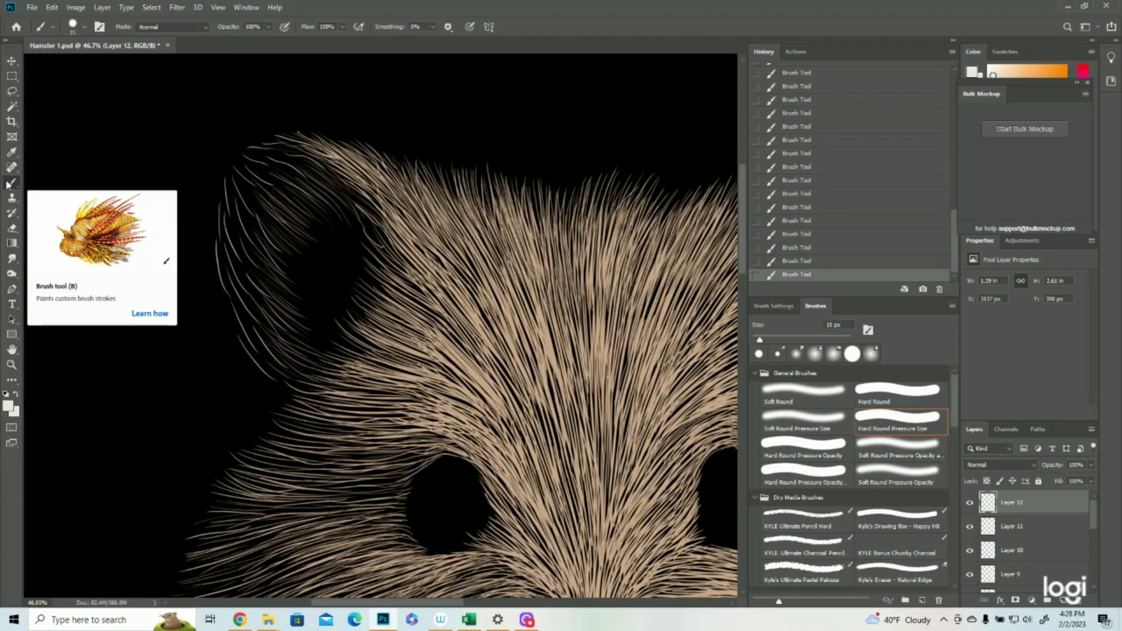
{"action": "left_click_drag", "start_coordinate": [244, 153], "coordinate": [270, 161]}
{"action": "mouse_move", "coordinate": [247, 155]}
{"action": "left_mouse_down"}
{"action": "mouse_move", "coordinate": [287, 169]}
{"action": "mouse_move", "coordinate": [280, 159]}
{"action": "mouse_move", "coordinate": [307, 153]}
{"action": "mouse_move", "coordinate": [270, 177]}
{"action": "mouse_move", "coordinate": [282, 187]}
{"action": "left_mouse_up"}
{"action": "mouse_move", "coordinate": [241, 156]}
{"action": "left_mouse_down"}
{"action": "mouse_move", "coordinate": [287, 175]}
{"action": "mouse_move", "coordinate": [258, 171]}
{"action": "mouse_move", "coordinate": [265, 193]}
{"action": "mouse_move", "coordinate": [248, 184]}
{"action": "mouse_move", "coordinate": [251, 201]}
{"action": "mouse_move", "coordinate": [264, 206]}
{"action": "mouse_move", "coordinate": [231, 211]}
{"action": "mouse_move", "coordinate": [258, 230]}
{"action": "left_mouse_up"}
{"action": "mouse_move", "coordinate": [239, 192]}
{"action": "left_mouse_down"}
{"action": "mouse_move", "coordinate": [259, 226]}
{"action": "mouse_move", "coordinate": [266, 219]}
{"action": "left_mouse_up"}
{"action": "mouse_move", "coordinate": [242, 189]}
{"action": "left_mouse_down"}
{"action": "mouse_move", "coordinate": [273, 218]}
{"action": "mouse_move", "coordinate": [245, 237]}
{"action": "mouse_move", "coordinate": [259, 247]}
{"action": "left_mouse_up"}
{"action": "mouse_move", "coordinate": [226, 187]}
{"action": "left_mouse_down"}
{"action": "mouse_move", "coordinate": [227, 283]}
{"action": "mouse_move", "coordinate": [217, 245]}
{"action": "mouse_move", "coordinate": [241, 302]}
{"action": "left_mouse_up"}
{"action": "left_click_drag", "start_coordinate": [225, 261], "coordinate": [243, 289]}
{"action": "left_click_drag", "start_coordinate": [223, 235], "coordinate": [242, 273]}
{"action": "left_click_drag", "start_coordinate": [224, 212], "coordinate": [256, 274]}
{"action": "left_click_drag", "start_coordinate": [225, 238], "coordinate": [263, 286]}
{"action": "mouse_move", "coordinate": [224, 250]}
{"action": "left_mouse_down"}
{"action": "mouse_move", "coordinate": [246, 288]}
{"action": "mouse_move", "coordinate": [262, 299]}
{"action": "mouse_move", "coordinate": [266, 291]}
{"action": "left_mouse_up"}
- Paint off-white hairs down the left ear's lower outer rim to its base, and fill in the rim's upper part
{"action": "left_click_drag", "start_coordinate": [222, 256], "coordinate": [269, 326]}
{"action": "mouse_move", "coordinate": [238, 291]}
{"action": "left_mouse_down"}
{"action": "mouse_move", "coordinate": [265, 319]}
{"action": "mouse_move", "coordinate": [236, 323]}
{"action": "mouse_move", "coordinate": [258, 358]}
{"action": "mouse_move", "coordinate": [316, 392]}
{"action": "left_mouse_up"}
{"action": "mouse_move", "coordinate": [228, 310]}
{"action": "left_mouse_down"}
{"action": "mouse_move", "coordinate": [244, 339]}
{"action": "mouse_move", "coordinate": [236, 316]}
{"action": "mouse_move", "coordinate": [254, 332]}
{"action": "left_mouse_up"}
{"action": "mouse_move", "coordinate": [232, 288]}
{"action": "left_mouse_down"}
{"action": "mouse_move", "coordinate": [271, 341]}
{"action": "mouse_move", "coordinate": [266, 328]}
{"action": "mouse_move", "coordinate": [283, 332]}
{"action": "mouse_move", "coordinate": [263, 305]}
{"action": "left_mouse_up"}
{"action": "mouse_move", "coordinate": [235, 268]}
{"action": "left_mouse_down"}
{"action": "mouse_move", "coordinate": [281, 323]}
{"action": "mouse_move", "coordinate": [288, 375]}
{"action": "left_mouse_up"}
{"action": "left_click_drag", "start_coordinate": [242, 323], "coordinate": [298, 374]}
{"action": "mouse_move", "coordinate": [240, 263]}
{"action": "left_mouse_down"}
{"action": "mouse_move", "coordinate": [274, 304]}
{"action": "mouse_move", "coordinate": [257, 279]}
{"action": "left_mouse_up"}
{"action": "mouse_move", "coordinate": [233, 235]}
{"action": "left_mouse_down"}
{"action": "mouse_move", "coordinate": [269, 279]}
{"action": "mouse_move", "coordinate": [263, 260]}
{"action": "left_mouse_up"}
{"action": "left_click_drag", "start_coordinate": [230, 216], "coordinate": [238, 255]}
{"action": "mouse_move", "coordinate": [244, 210]}
{"action": "left_mouse_down"}
{"action": "mouse_move", "coordinate": [258, 246]}
{"action": "mouse_move", "coordinate": [272, 250]}
{"action": "left_mouse_up"}
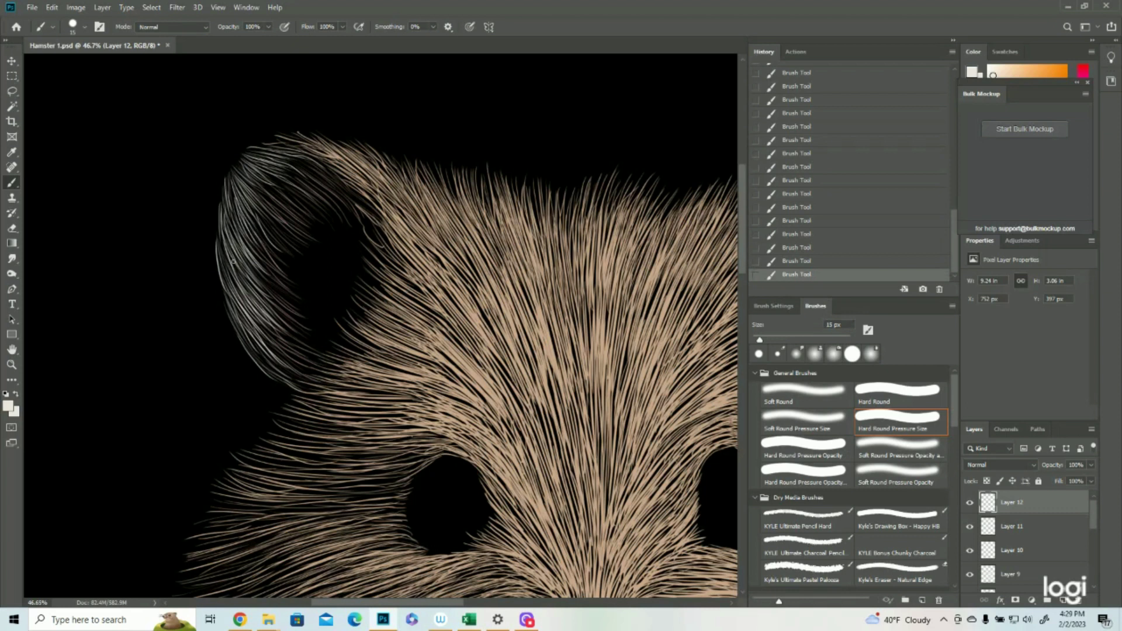
- Save the changes to the Hamster 1.psd file
{"action": "left_click", "coordinate": [12, 365]}
{"action": "left_click_drag", "start_coordinate": [463, 323], "coordinate": [406, 315]}
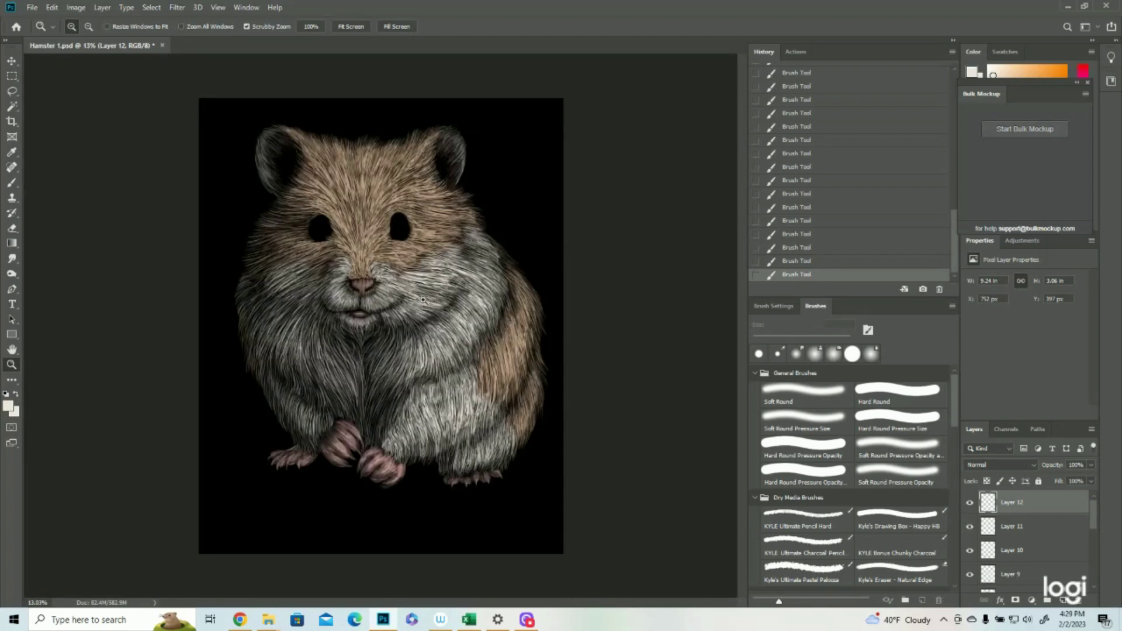
{"action": "left_click", "coordinate": [32, 9]}
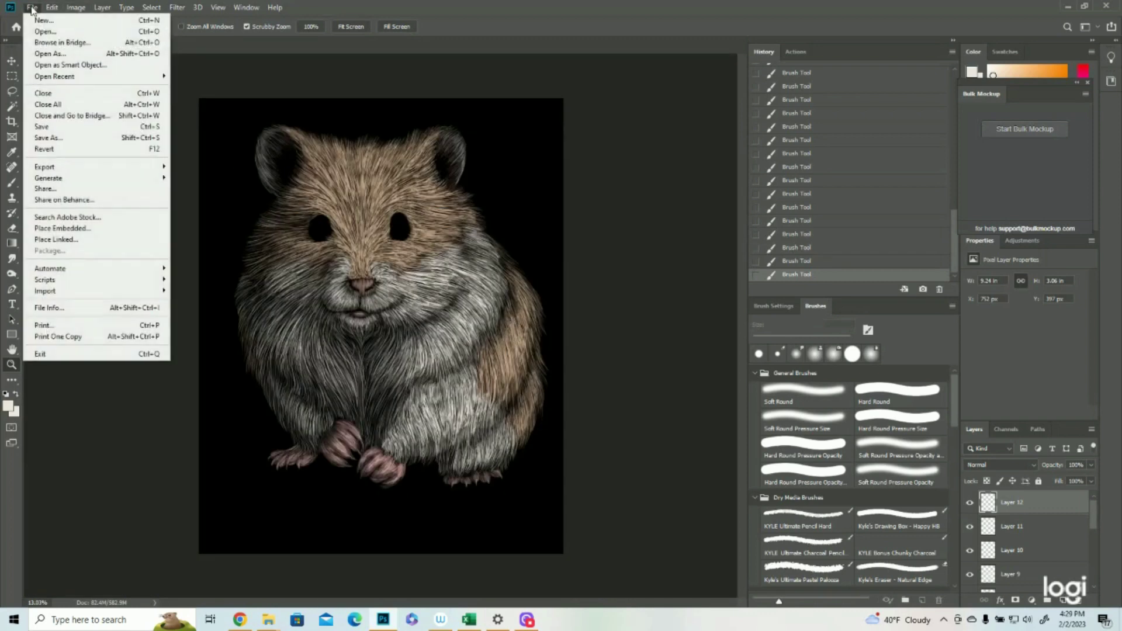
{"action": "left_click", "coordinate": [40, 126]}
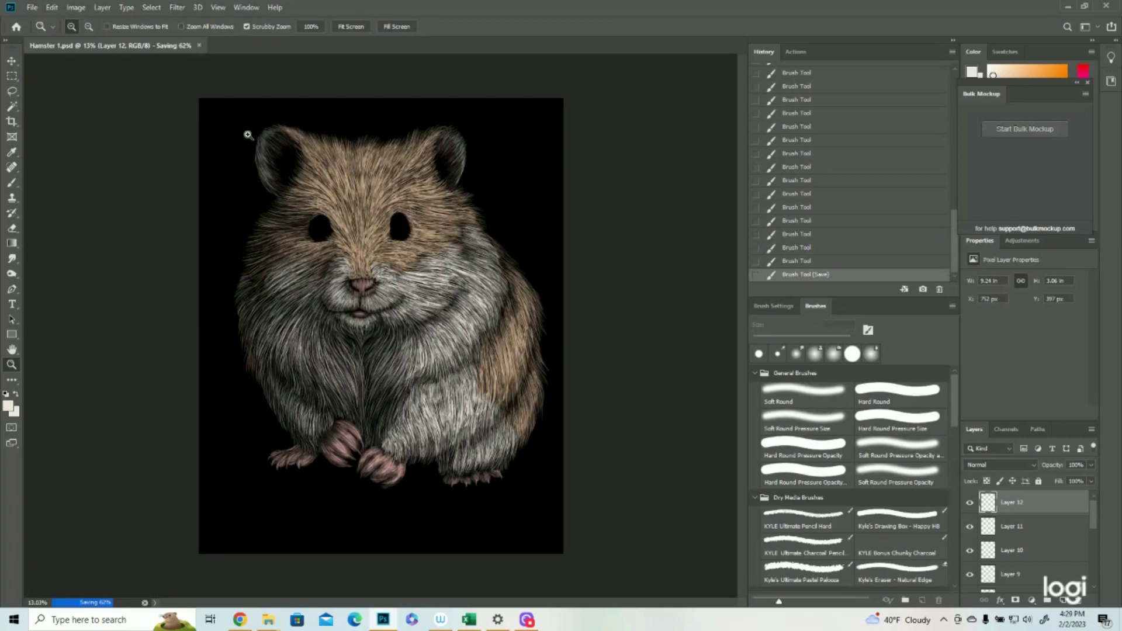
- Add a new layer and paint a thin off-white rim highlight along the upper outer edge of the right eye
{"action": "left_click", "coordinate": [479, 199]}
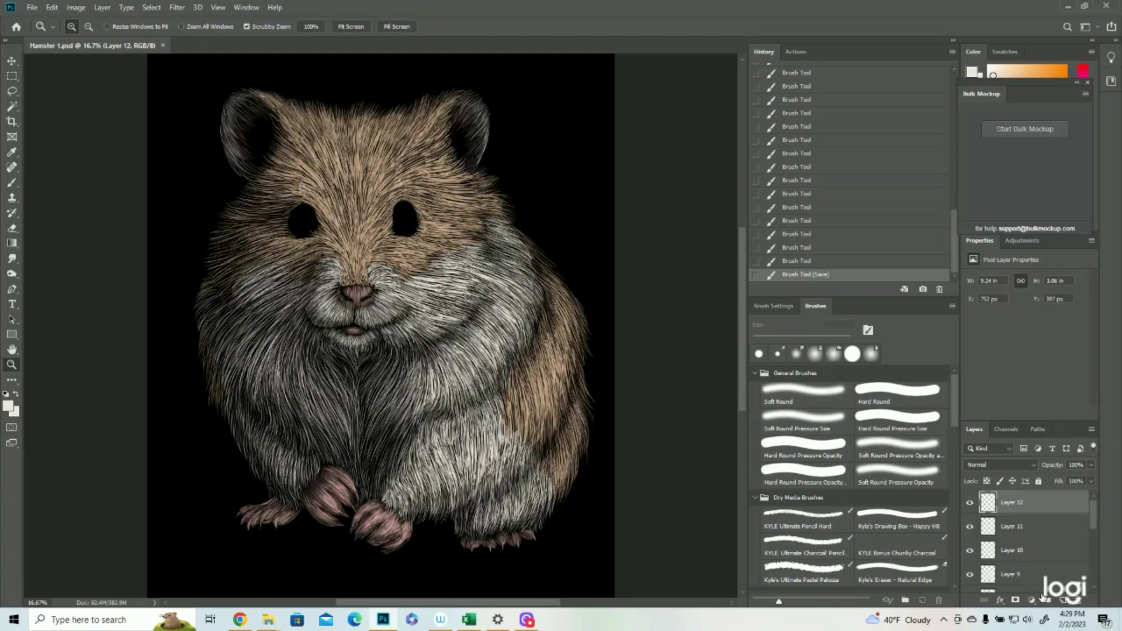
{"action": "left_click", "coordinate": [1062, 601]}
{"action": "left_click", "coordinate": [388, 191]}
{"action": "left_click_drag", "start_coordinate": [387, 190], "coordinate": [403, 209]}
{"action": "left_click_drag", "start_coordinate": [277, 197], "coordinate": [288, 202]}
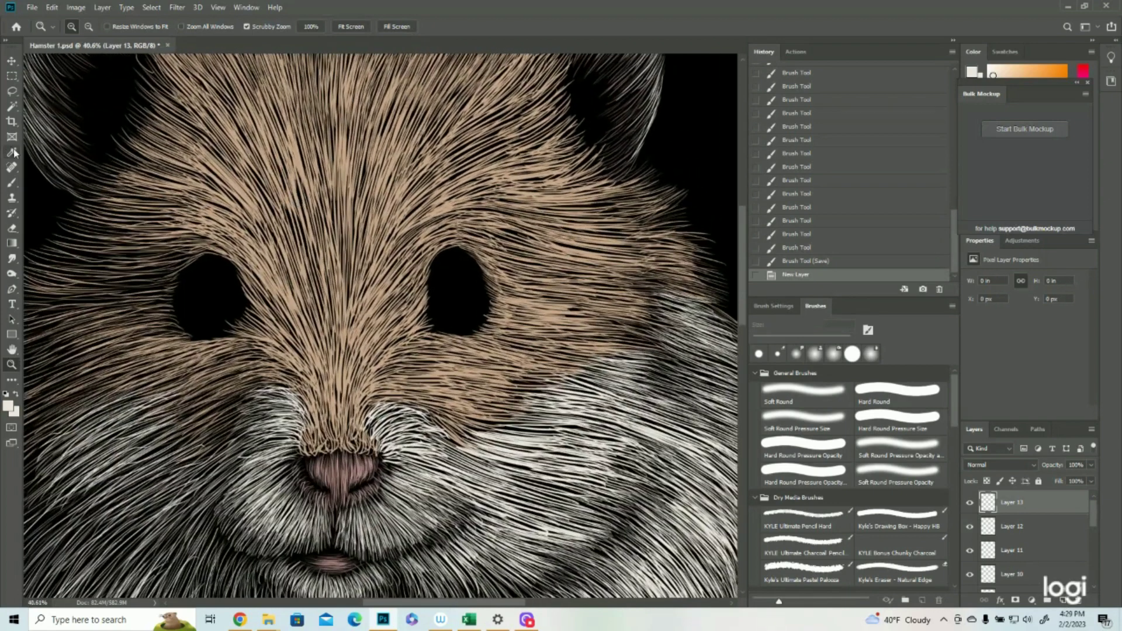
{"action": "left_click", "coordinate": [12, 183]}
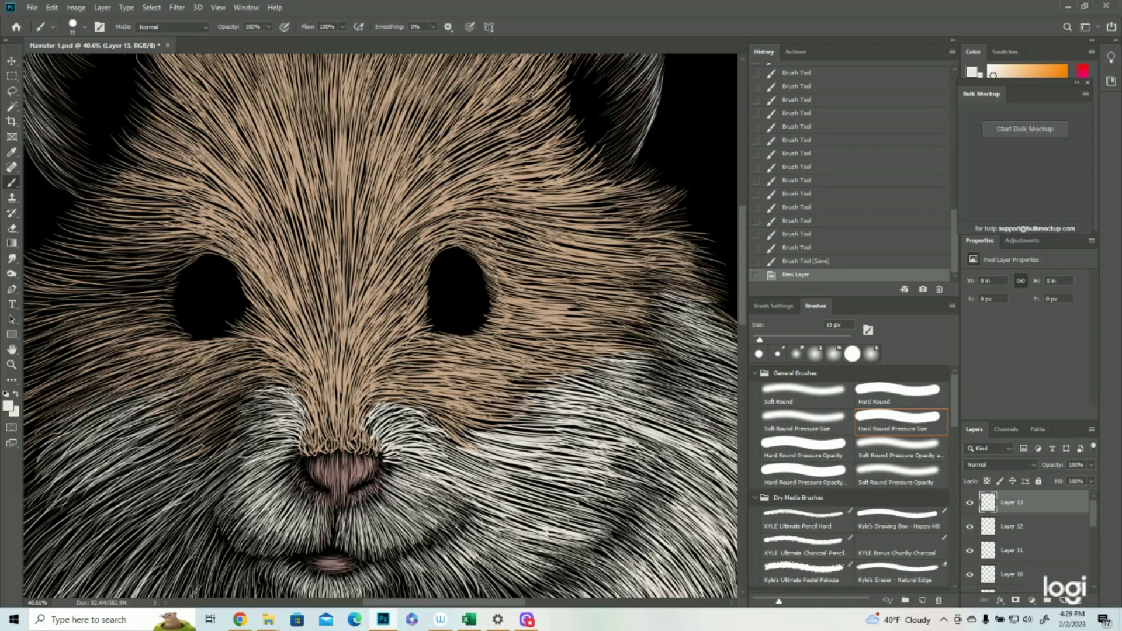
{"action": "left_click_drag", "start_coordinate": [452, 255], "coordinate": [468, 260]}
{"action": "mouse_move", "coordinate": [454, 255]}
{"action": "left_mouse_down"}
{"action": "mouse_move", "coordinate": [472, 267]}
{"action": "mouse_move", "coordinate": [481, 309]}
{"action": "left_mouse_up"}
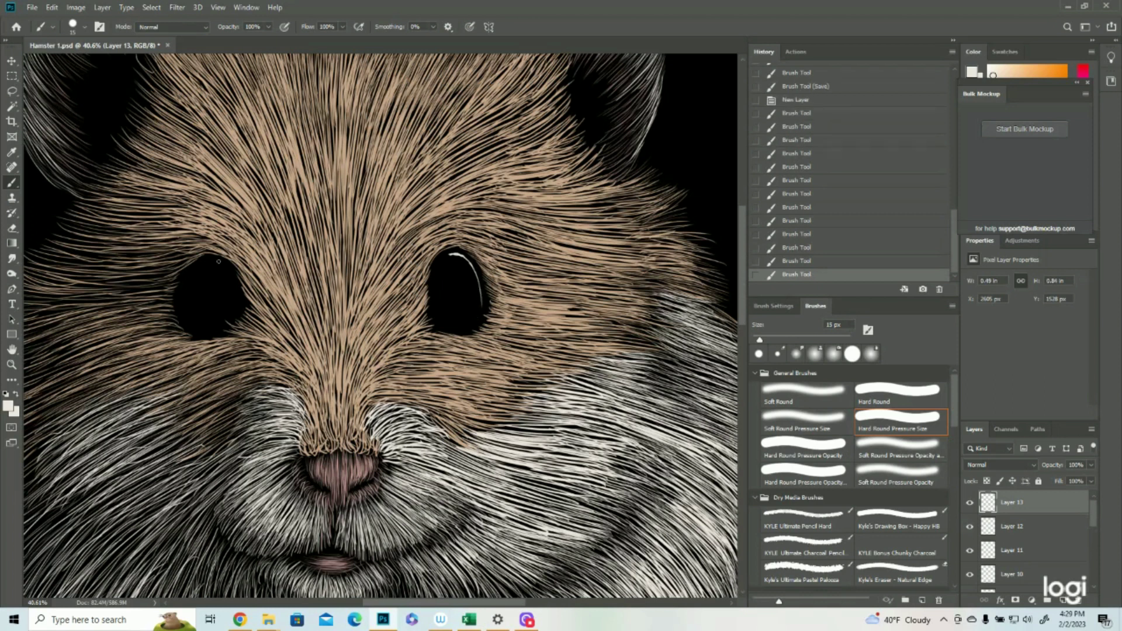
- Paint a matching off-white rim highlight over the left eye's upper outer edge, stepping back past stray strokes
{"action": "left_click_drag", "start_coordinate": [228, 268], "coordinate": [202, 262]}
{"action": "left_click", "coordinate": [809, 222]}
{"action": "left_click", "coordinate": [821, 182]}
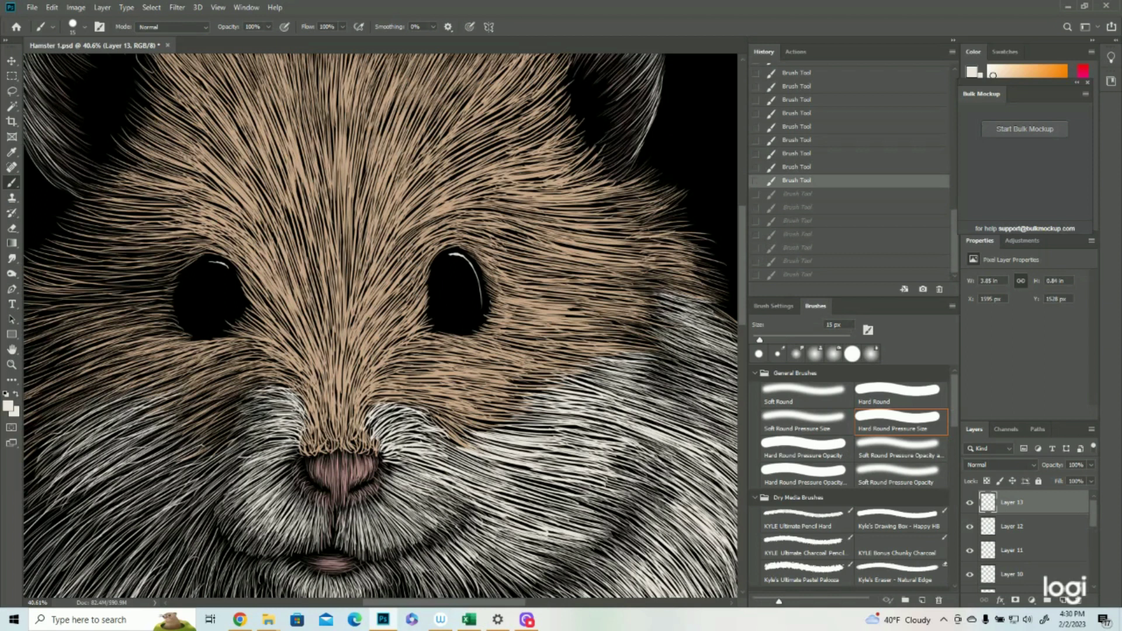
{"action": "mouse_move", "coordinate": [225, 266]}
{"action": "left_mouse_down"}
{"action": "mouse_move", "coordinate": [188, 270]}
{"action": "mouse_move", "coordinate": [180, 298]}
{"action": "left_mouse_up"}
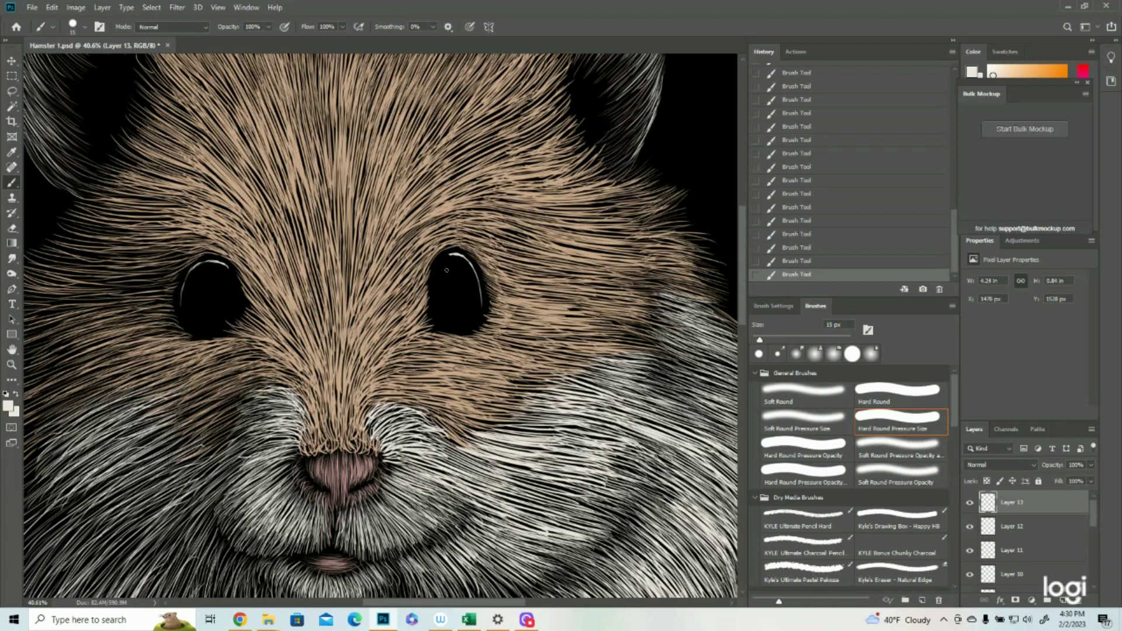
- Paint a narrow tapering off-white glint inside the right eye, just within its rim highlight, reverting unwanted strokes
{"action": "mouse_move", "coordinate": [459, 268]}
{"action": "left_mouse_down"}
{"action": "mouse_move", "coordinate": [466, 289]}
{"action": "mouse_move", "coordinate": [462, 277]}
{"action": "left_mouse_up"}
{"action": "mouse_move", "coordinate": [804, 266]}
{"action": "left_mouse_down"}
{"action": "mouse_move", "coordinate": [807, 164]}
{"action": "mouse_move", "coordinate": [793, 121]}
{"action": "left_mouse_up"}
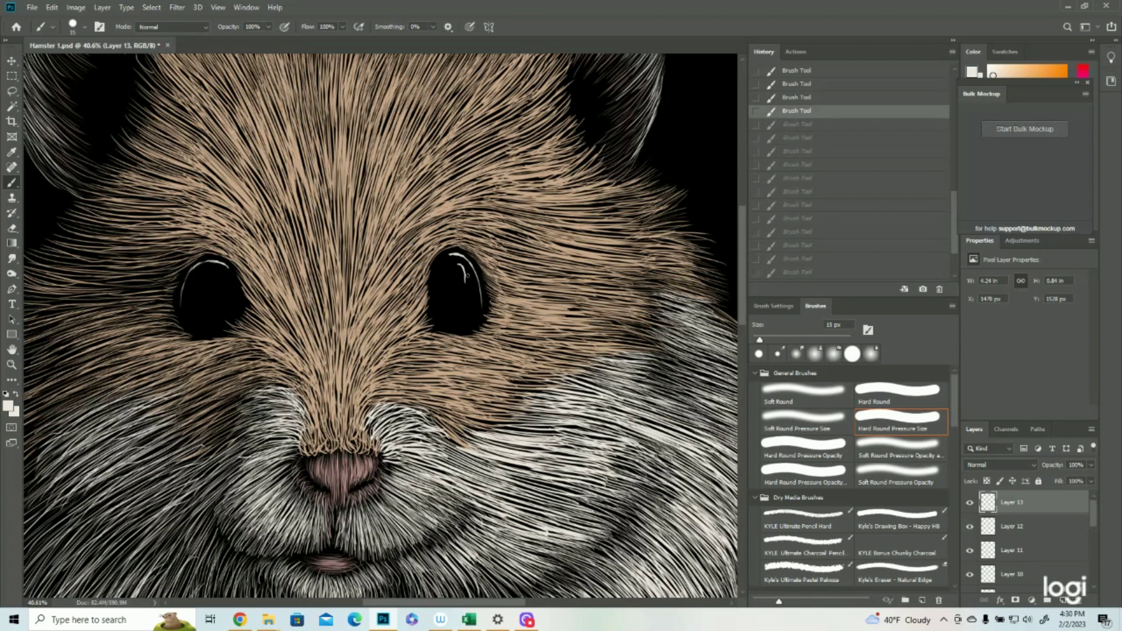
{"action": "left_click_drag", "start_coordinate": [466, 278], "coordinate": [467, 291]}
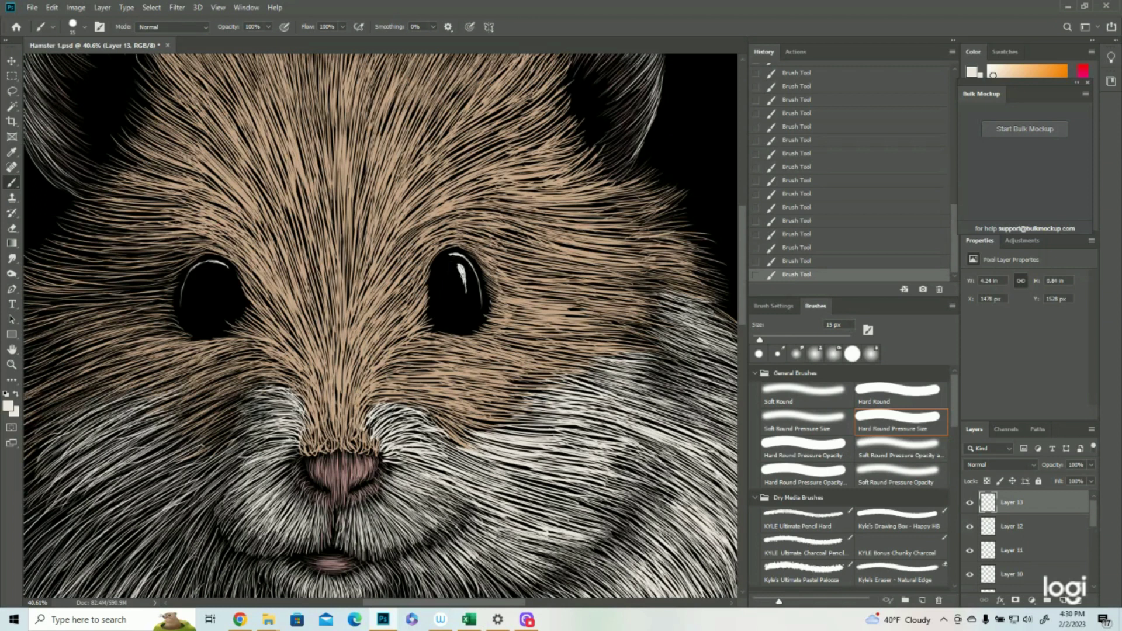
{"action": "left_click_drag", "start_coordinate": [463, 270], "coordinate": [467, 290]}
- Paint and fill in a matching tapering off-white glint inside the left eye
{"action": "mouse_move", "coordinate": [225, 273]}
{"action": "left_mouse_down"}
{"action": "mouse_move", "coordinate": [223, 301]}
{"action": "mouse_move", "coordinate": [222, 280]}
{"action": "left_mouse_up"}
{"action": "key", "text": "z"}
{"action": "mouse_move", "coordinate": [280, 345]}
{"action": "left_mouse_down"}
{"action": "mouse_move", "coordinate": [236, 347]}
{"action": "mouse_move", "coordinate": [249, 309]}
{"action": "mouse_move", "coordinate": [271, 308]}
{"action": "left_mouse_up"}
{"action": "left_click", "coordinate": [10, 185]}
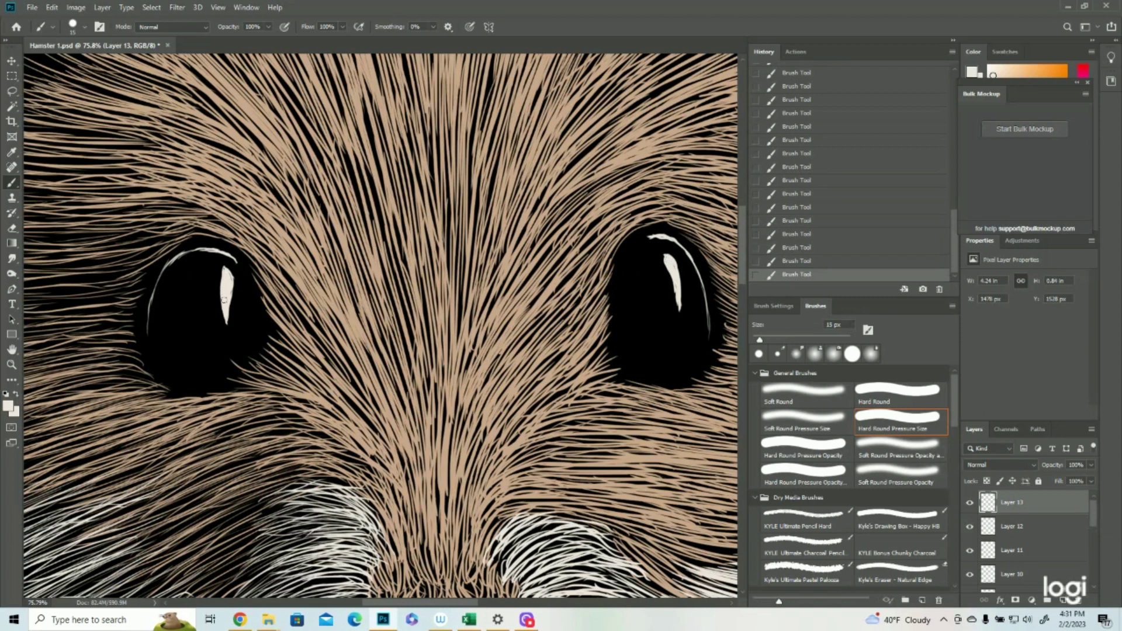
- Lasso the inner edge of the left eye's glint, clear it and deselect
{"action": "left_click", "coordinate": [12, 91]}
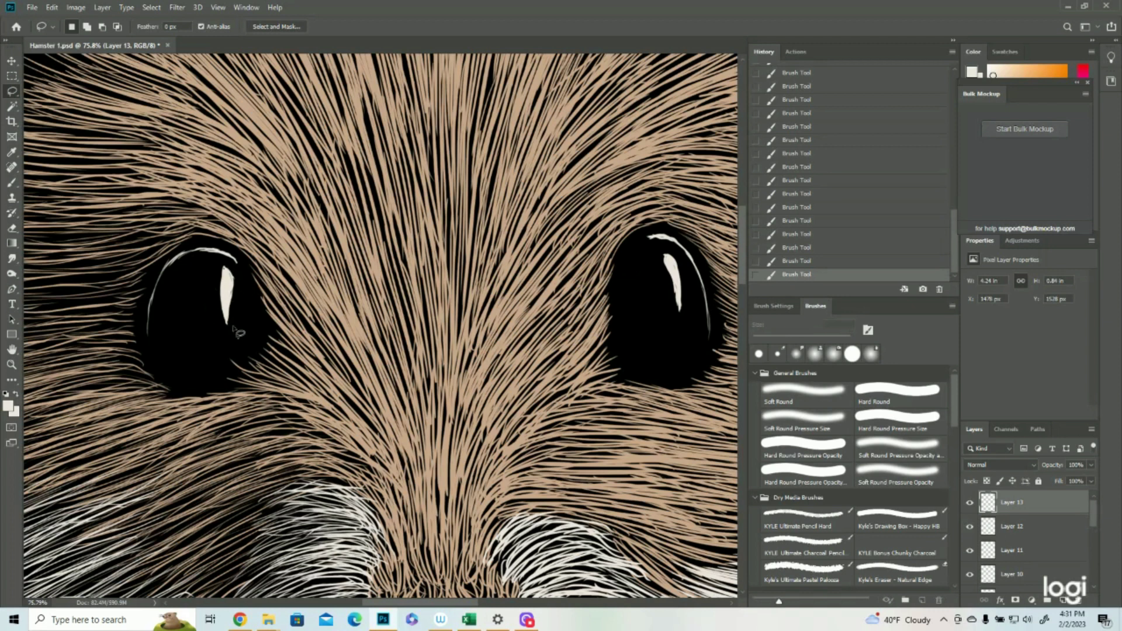
{"action": "mouse_move", "coordinate": [230, 318]}
{"action": "left_mouse_down"}
{"action": "mouse_move", "coordinate": [223, 262]}
{"action": "mouse_move", "coordinate": [257, 300]}
{"action": "mouse_move", "coordinate": [242, 348]}
{"action": "left_mouse_up"}
{"action": "key", "text": "Delete"}
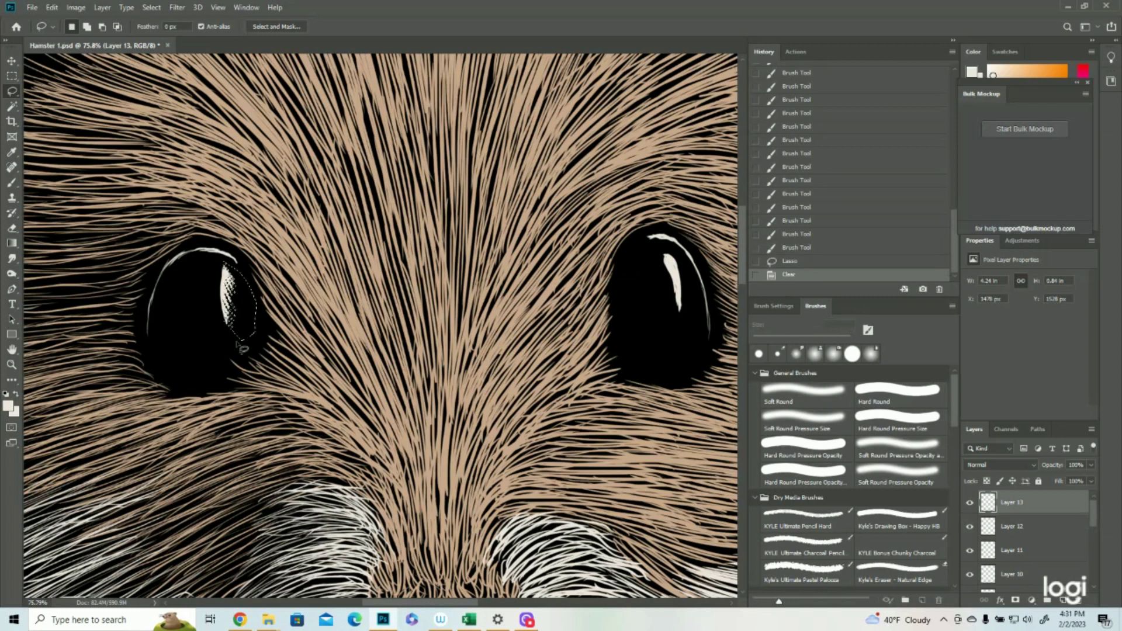
{"action": "key", "text": "ctrl+d"}
- Add a new layer and paint long thin off-white whiskers fanning from the muzzle across the right cheek, undoing the last stroke
{"action": "left_click", "coordinate": [11, 364]}
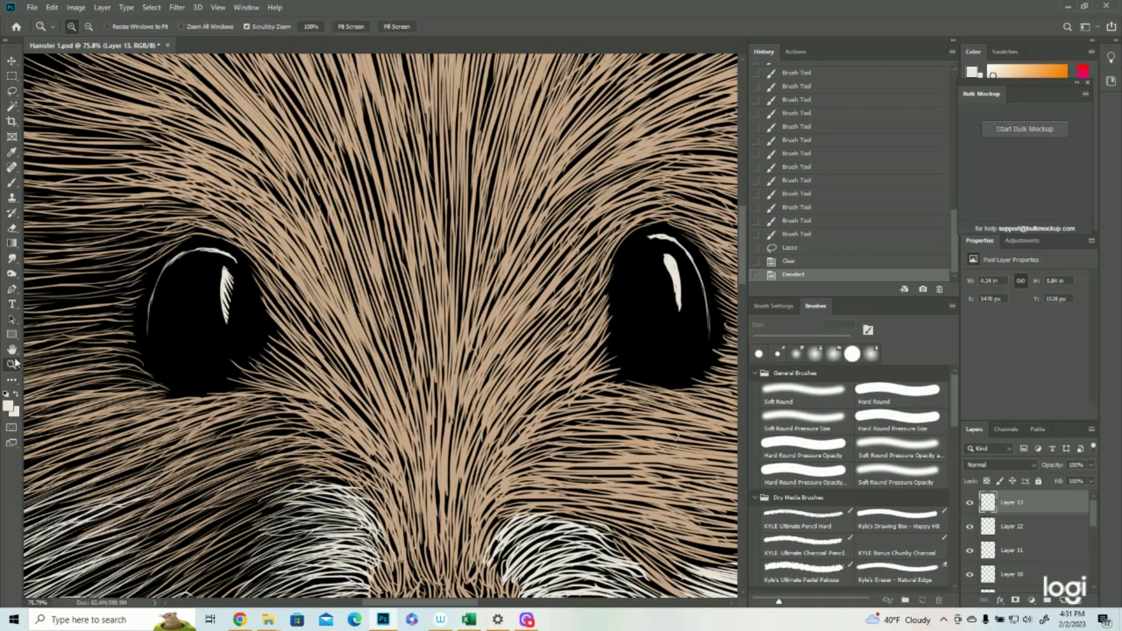
{"action": "left_click_drag", "start_coordinate": [330, 317], "coordinate": [261, 319]}
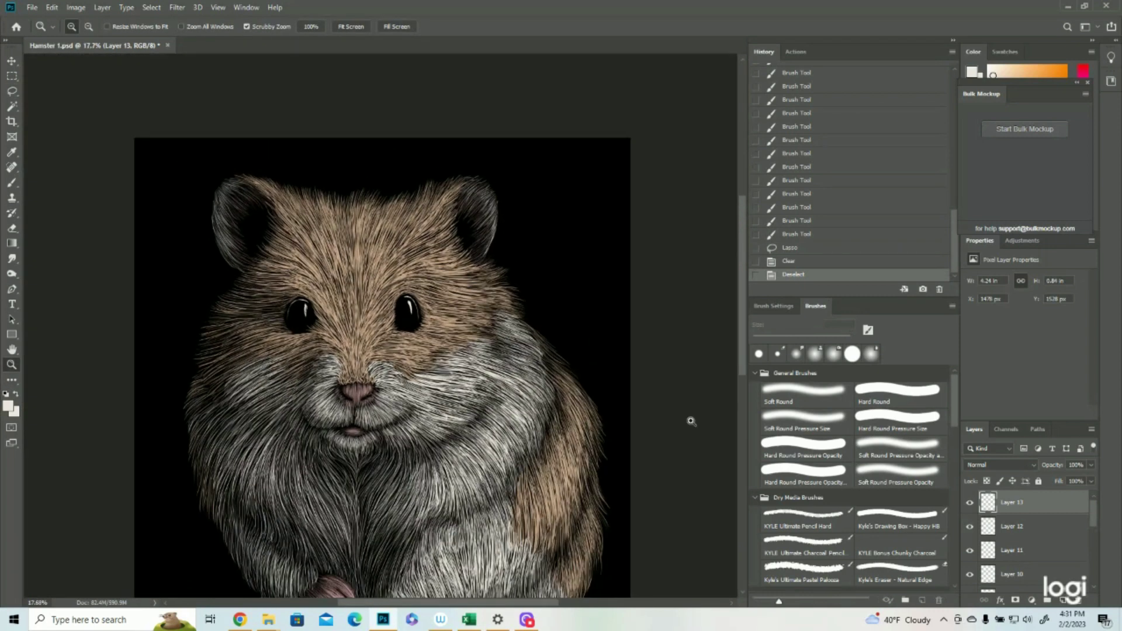
{"action": "left_click", "coordinate": [1063, 600]}
{"action": "scroll", "coordinate": [457, 360], "scroll_direction": "down", "scroll_amount": 1}
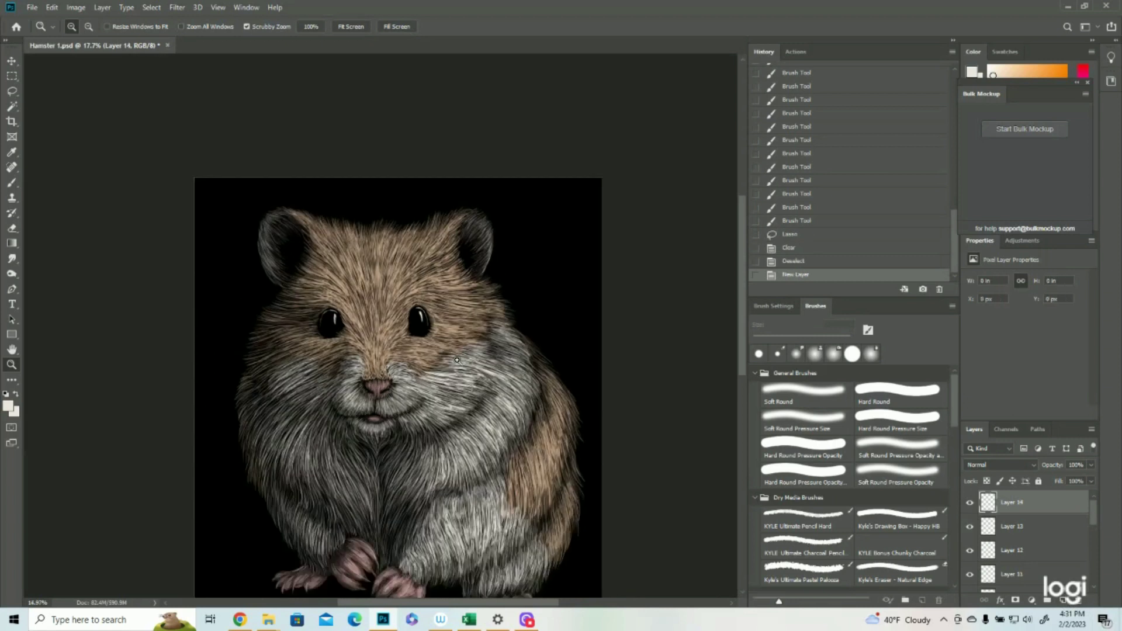
{"action": "scroll", "coordinate": [457, 360], "scroll_direction": "up", "scroll_amount": 2}
{"action": "key", "text": "b"}
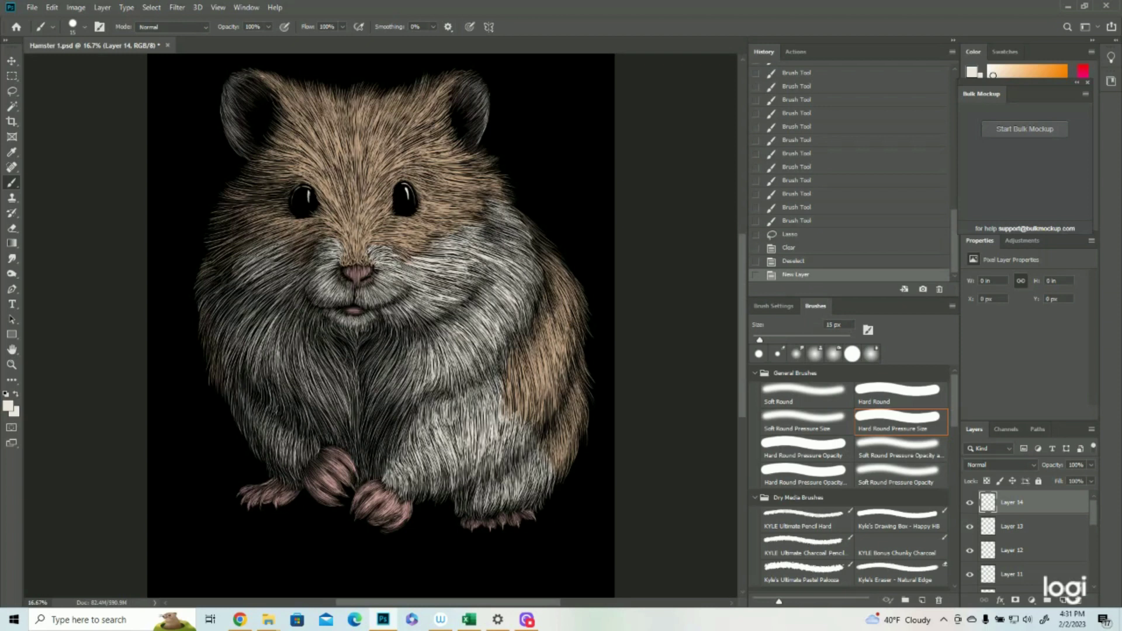
{"action": "left_click_drag", "start_coordinate": [386, 270], "coordinate": [517, 159]}
{"action": "left_click_drag", "start_coordinate": [392, 266], "coordinate": [535, 219]}
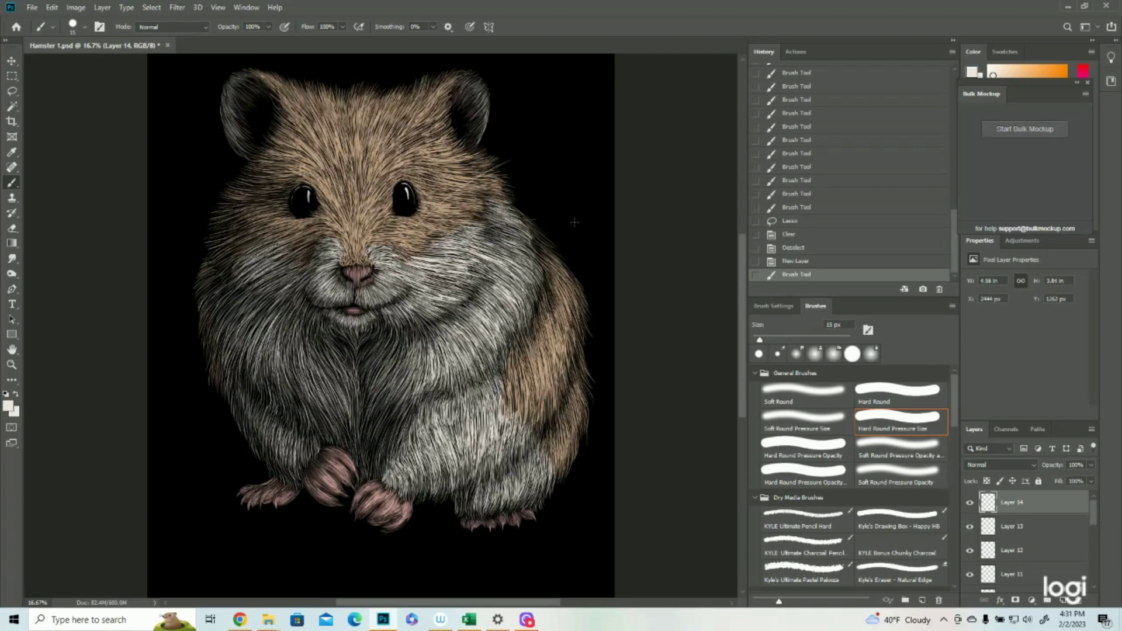
{"action": "left_click_drag", "start_coordinate": [397, 276], "coordinate": [542, 266]}
{"action": "left_click_drag", "start_coordinate": [397, 284], "coordinate": [535, 345]}
{"action": "left_click_drag", "start_coordinate": [400, 291], "coordinate": [446, 315]}
{"action": "left_click_drag", "start_coordinate": [519, 326], "coordinate": [562, 305]}
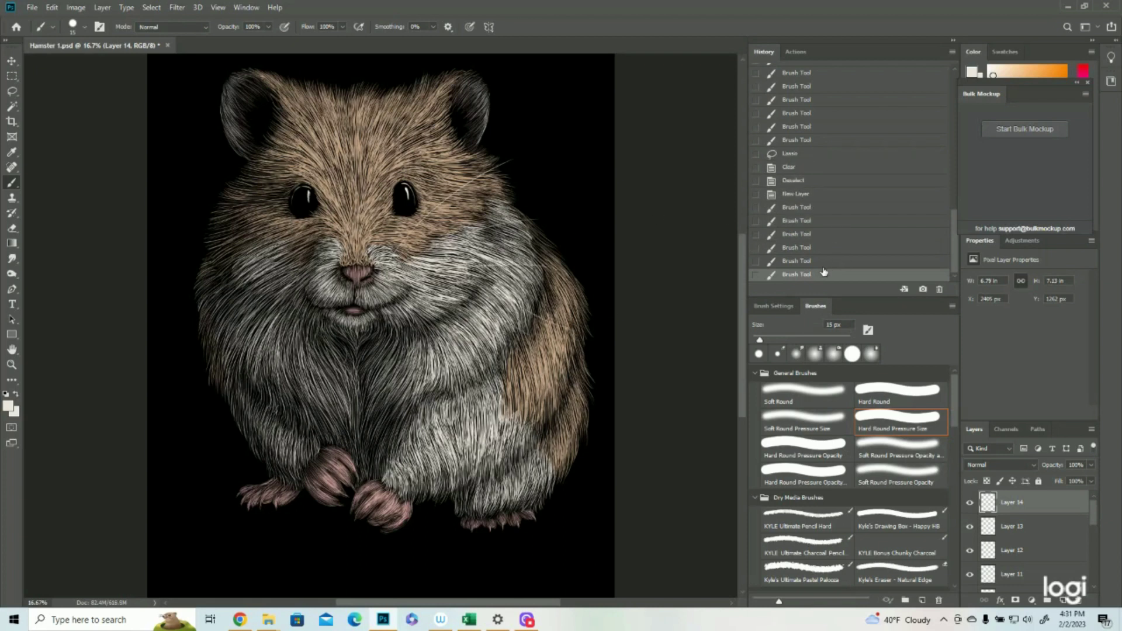
{"action": "left_click", "coordinate": [805, 264]}
- Add more off-white whiskers of varied length across the right cheek, extending toward the shoulder and chest
{"action": "left_click_drag", "start_coordinate": [414, 270], "coordinate": [568, 305]}
{"action": "left_click_drag", "start_coordinate": [416, 281], "coordinate": [576, 358]}
{"action": "left_click_drag", "start_coordinate": [394, 284], "coordinate": [503, 304]}
{"action": "left_click_drag", "start_coordinate": [409, 275], "coordinate": [540, 266]}
{"action": "left_click_drag", "start_coordinate": [442, 306], "coordinate": [481, 339]}
{"action": "mouse_move", "coordinate": [387, 290]}
{"action": "left_mouse_down"}
{"action": "mouse_move", "coordinate": [429, 342]}
{"action": "mouse_move", "coordinate": [460, 327]}
{"action": "left_mouse_up"}
{"action": "mouse_move", "coordinate": [390, 292]}
{"action": "left_mouse_down"}
{"action": "mouse_move", "coordinate": [437, 343]}
{"action": "mouse_move", "coordinate": [469, 328]}
{"action": "left_mouse_up"}
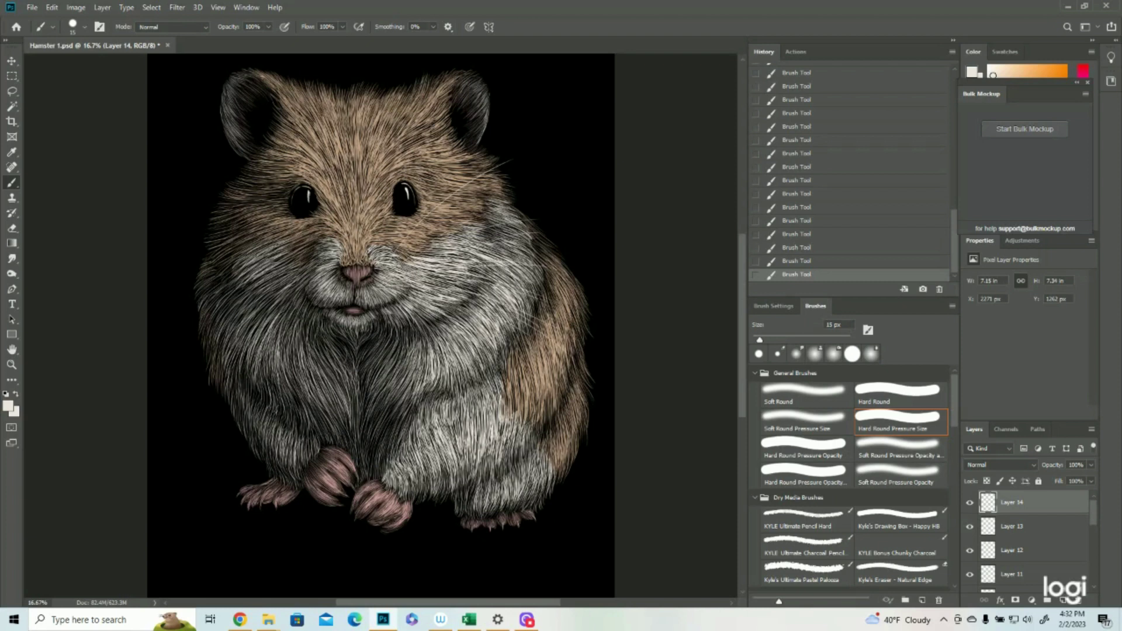
{"action": "left_click_drag", "start_coordinate": [362, 281], "coordinate": [549, 287]}
{"action": "left_click_drag", "start_coordinate": [519, 243], "coordinate": [550, 241]}
{"action": "left_click_drag", "start_coordinate": [472, 293], "coordinate": [547, 314]}
{"action": "left_click_drag", "start_coordinate": [454, 322], "coordinate": [472, 308]}
{"action": "left_click_drag", "start_coordinate": [497, 366], "coordinate": [511, 350]}
- Start the left cheek's off-white whiskers, sweeping outward past the fur, and undo the overlong lower one
{"action": "left_click_drag", "start_coordinate": [249, 210], "coordinate": [203, 195]}
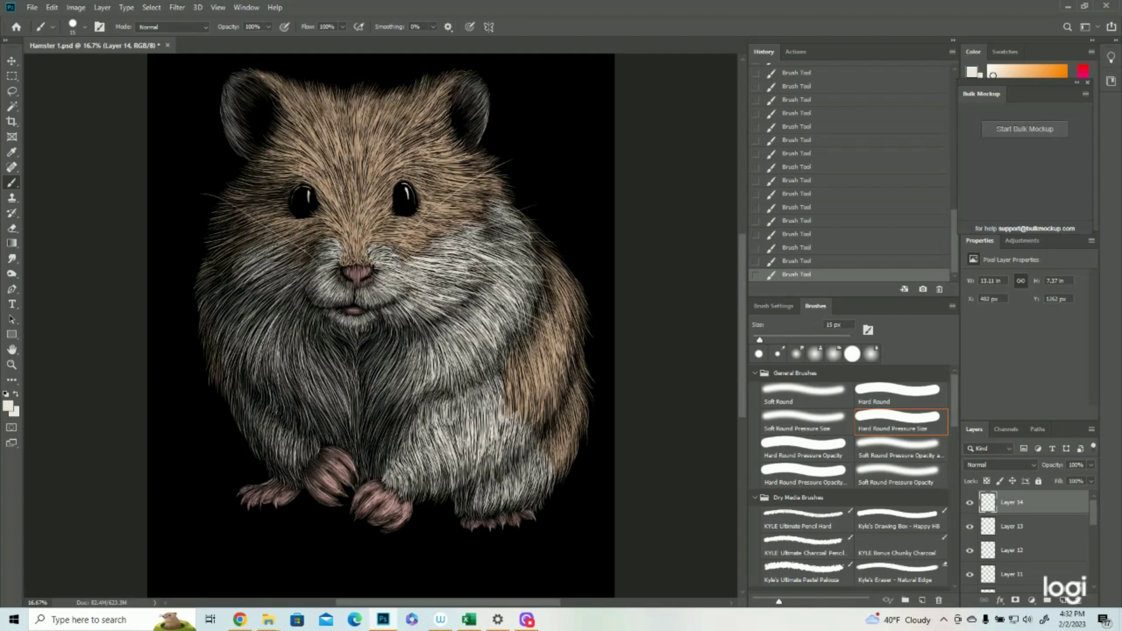
{"action": "left_click", "coordinate": [799, 261]}
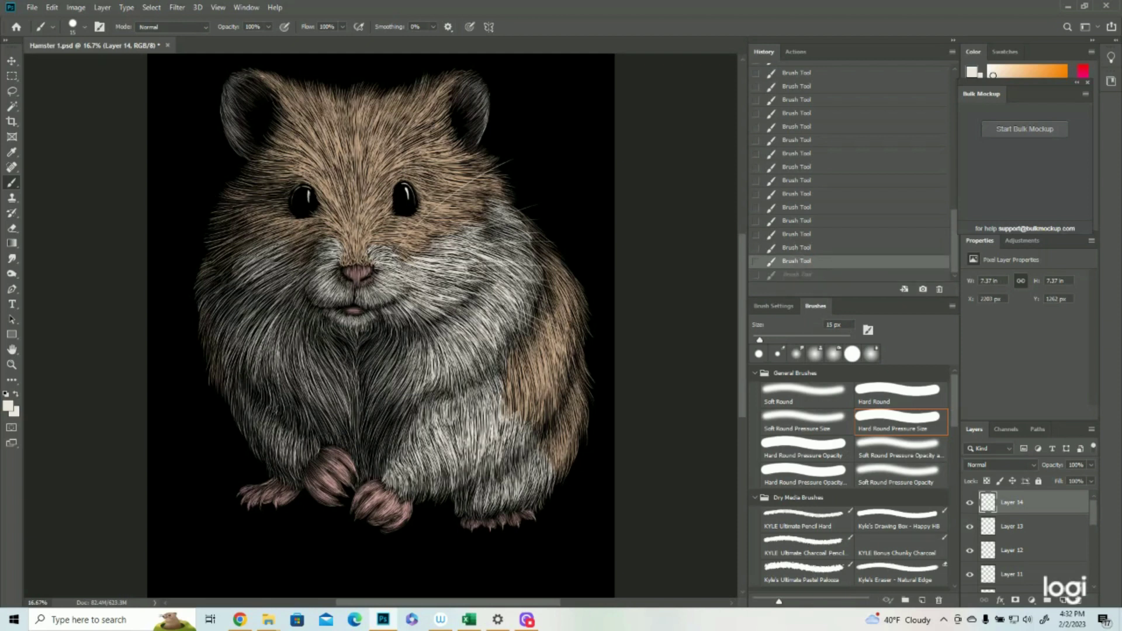
{"action": "left_click_drag", "start_coordinate": [237, 236], "coordinate": [200, 243]}
{"action": "left_click_drag", "start_coordinate": [245, 211], "coordinate": [187, 195]}
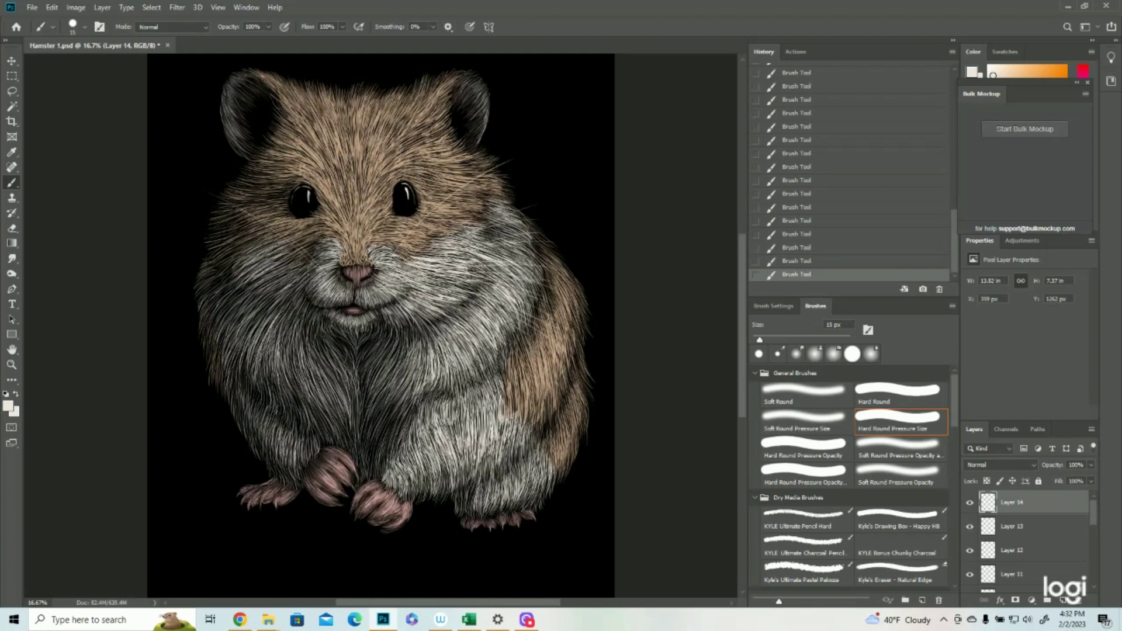
{"action": "left_click_drag", "start_coordinate": [255, 251], "coordinate": [217, 258]}
{"action": "left_click_drag", "start_coordinate": [309, 275], "coordinate": [174, 292]}
{"action": "left_click_drag", "start_coordinate": [319, 282], "coordinate": [135, 404]}
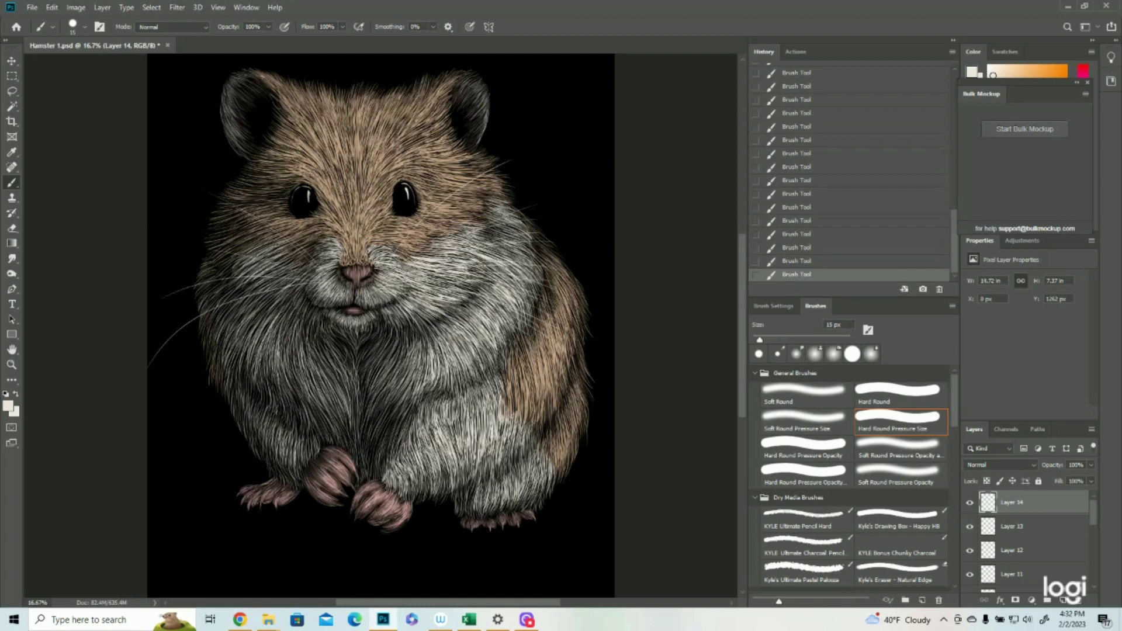
{"action": "left_click", "coordinate": [788, 264]}
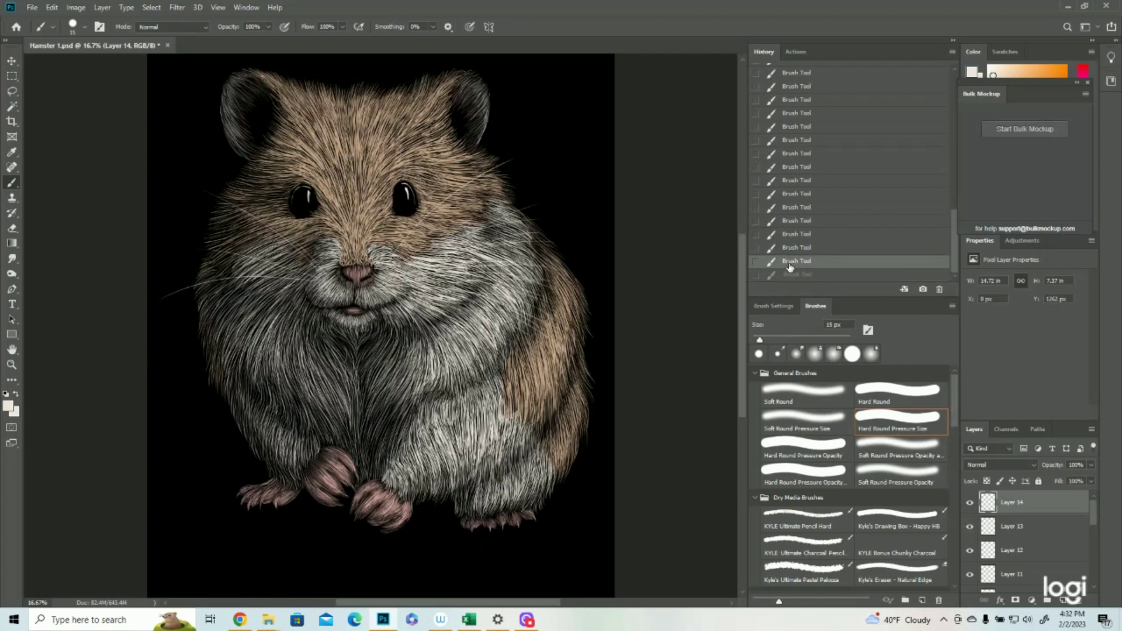
- Fill out the left cheek with more upper, middle and lower off-white whiskers, undoing one stray lower stroke
{"action": "left_click_drag", "start_coordinate": [285, 289], "coordinate": [189, 346]}
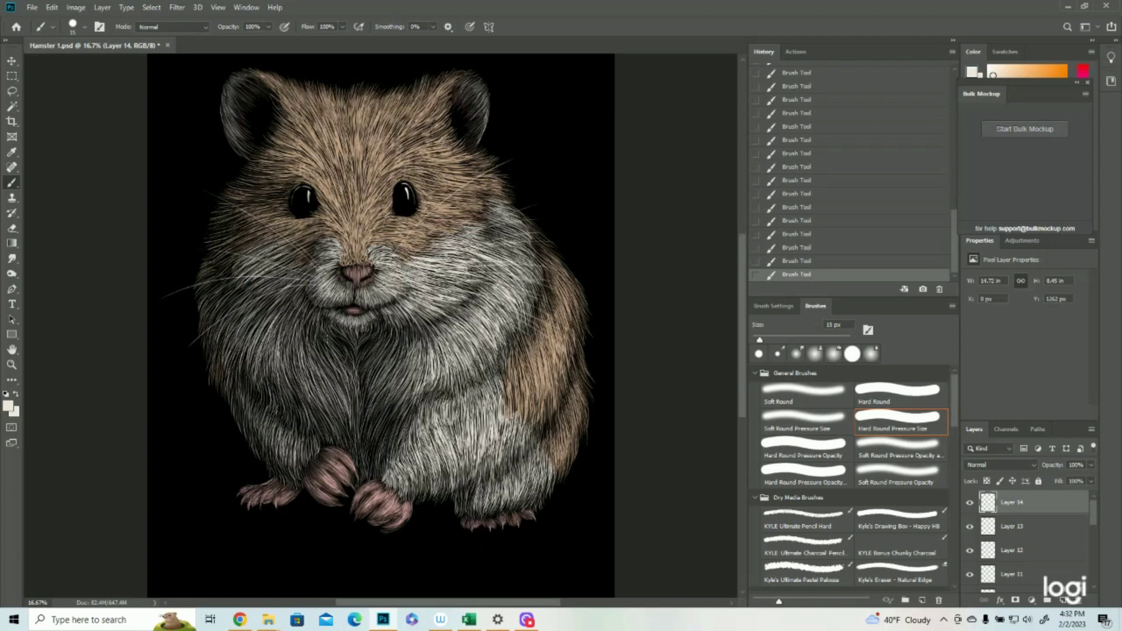
{"action": "left_click_drag", "start_coordinate": [324, 279], "coordinate": [201, 352]}
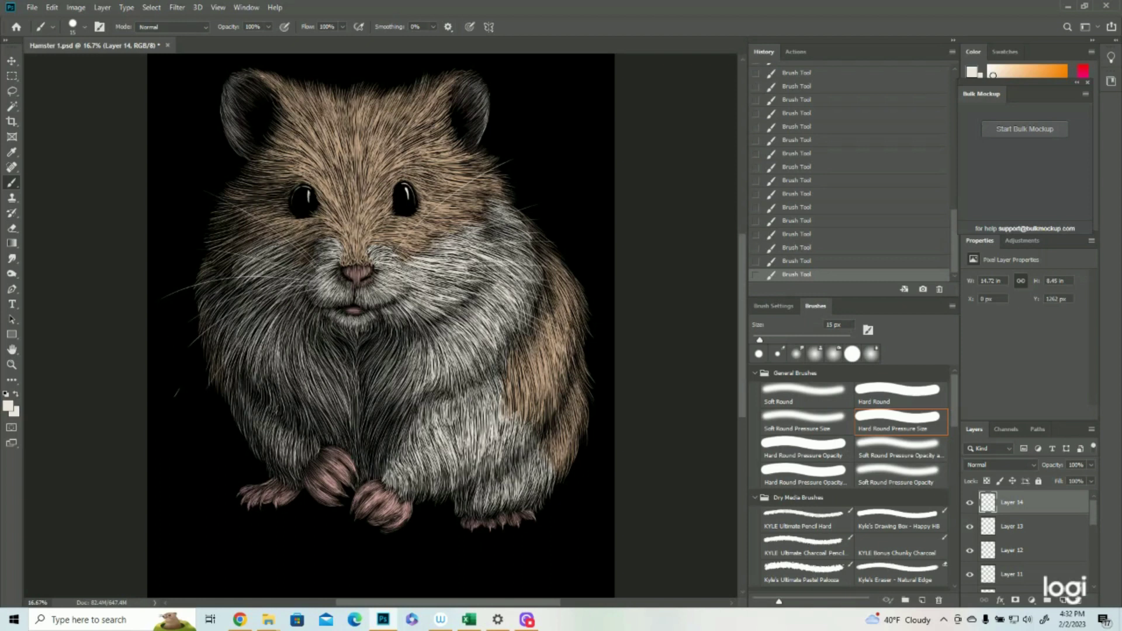
{"action": "left_click", "coordinate": [783, 263]}
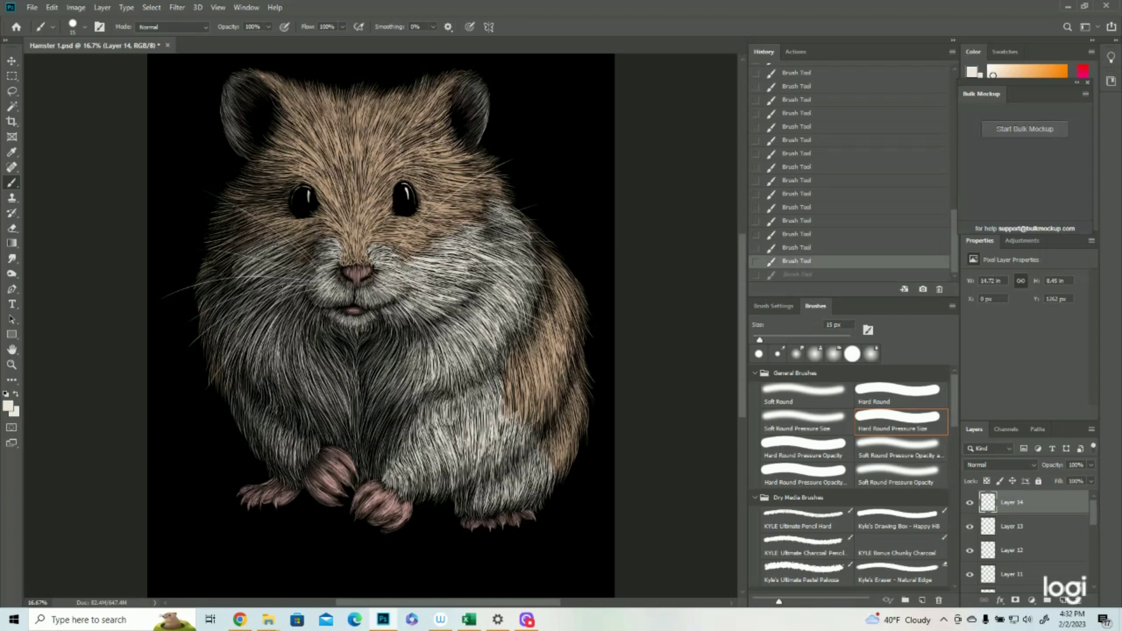
{"action": "left_click_drag", "start_coordinate": [310, 290], "coordinate": [170, 361]}
{"action": "left_click_drag", "start_coordinate": [261, 252], "coordinate": [200, 243]}
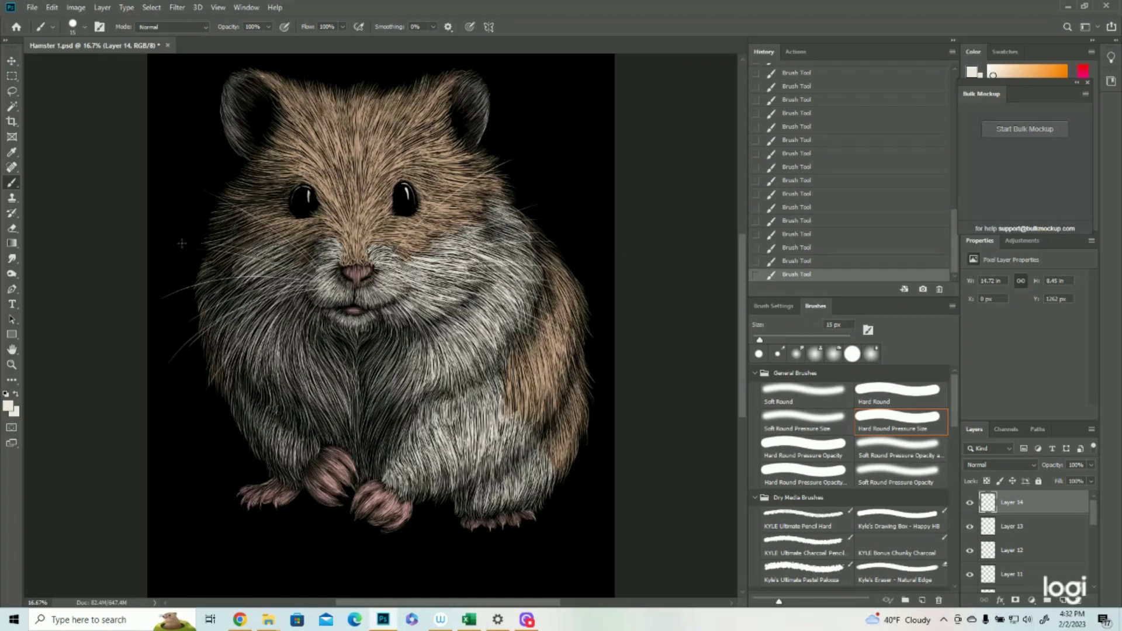
{"action": "left_click_drag", "start_coordinate": [286, 273], "coordinate": [190, 264]}
{"action": "left_click_drag", "start_coordinate": [314, 267], "coordinate": [207, 221]}
{"action": "left_click_drag", "start_coordinate": [303, 285], "coordinate": [179, 305]}
- Paint a few extra off-white whiskers on the right cheek, running down toward the chest and out over the back
{"action": "left_click_drag", "start_coordinate": [382, 288], "coordinate": [528, 348]}
{"action": "left_click_drag", "start_coordinate": [428, 307], "coordinate": [451, 324]}
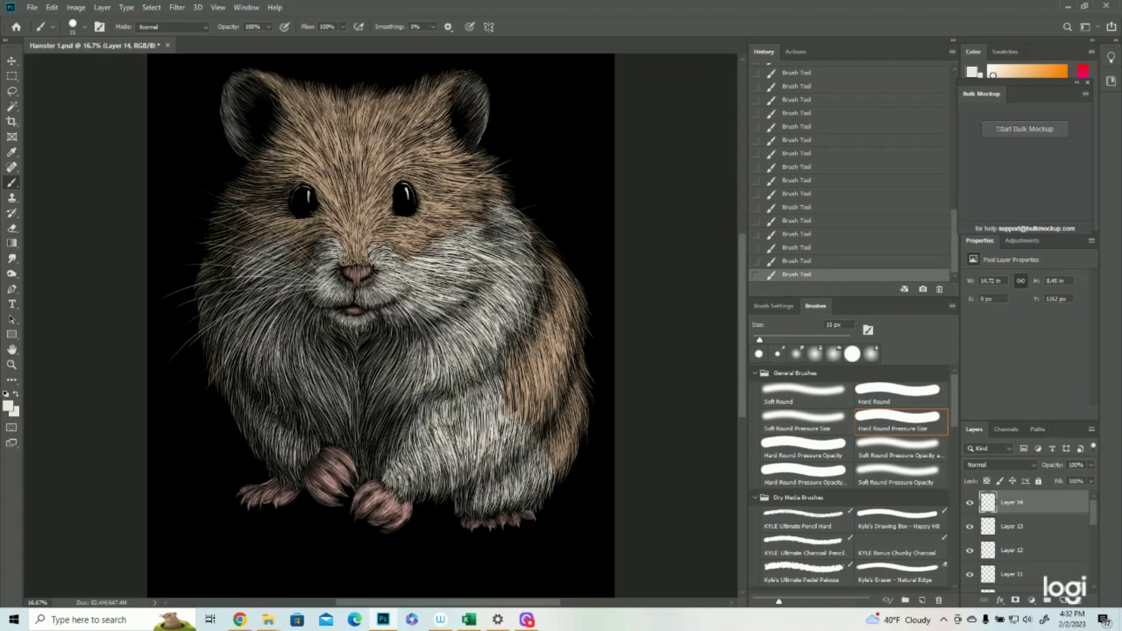
{"action": "left_click_drag", "start_coordinate": [387, 291], "coordinate": [429, 350]}
{"action": "left_click_drag", "start_coordinate": [449, 275], "coordinate": [558, 306]}
{"action": "left_click_drag", "start_coordinate": [507, 257], "coordinate": [573, 260]}
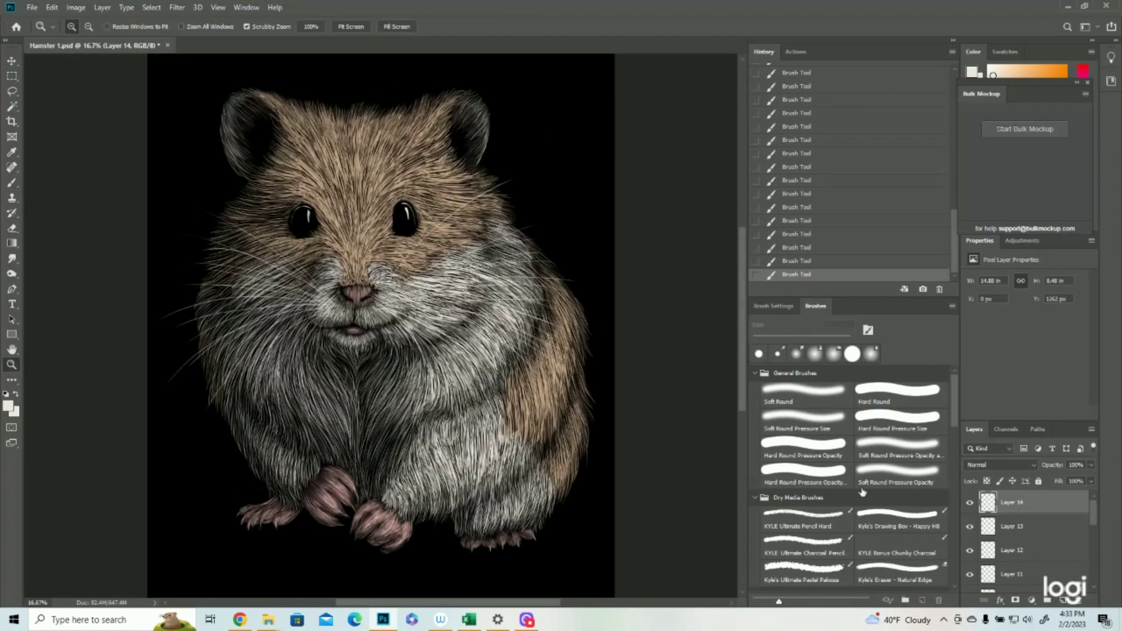
- Add a new layer directly above Layer 12 and sample the fur's tan as the foreground colour
{"action": "left_click", "coordinate": [1017, 552]}
{"action": "left_click", "coordinate": [1062, 600]}
{"action": "left_click_drag", "start_coordinate": [434, 186], "coordinate": [540, 183]}
{"action": "left_click", "coordinate": [7, 408]}
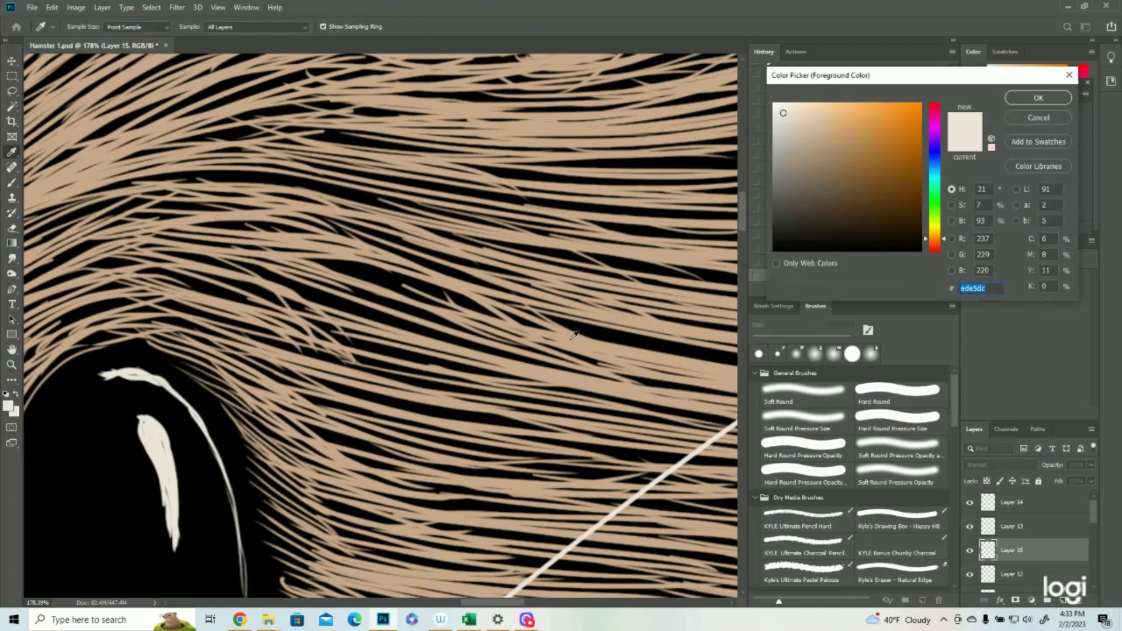
{"action": "left_click", "coordinate": [570, 339]}
{"action": "left_click", "coordinate": [1023, 101]}
- Paint short tan hairs below the right eye and along the outer right cheek with the 15 px brush
{"action": "left_click_drag", "start_coordinate": [430, 250], "coordinate": [321, 243]}
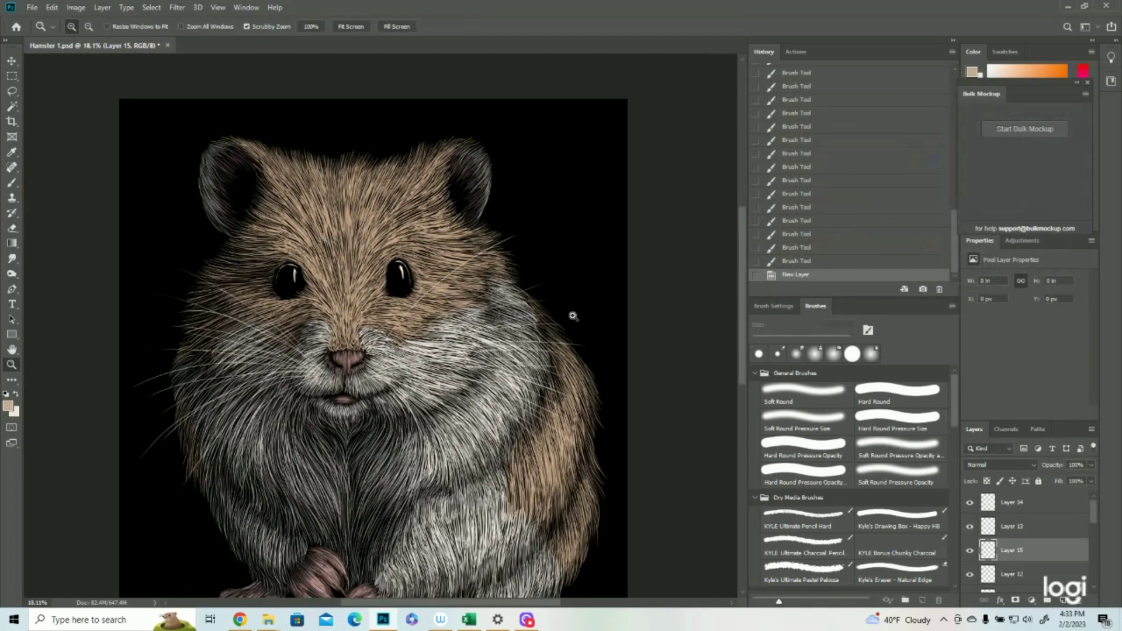
{"action": "left_click_drag", "start_coordinate": [567, 342], "coordinate": [583, 344]}
{"action": "left_click", "coordinate": [12, 182]}
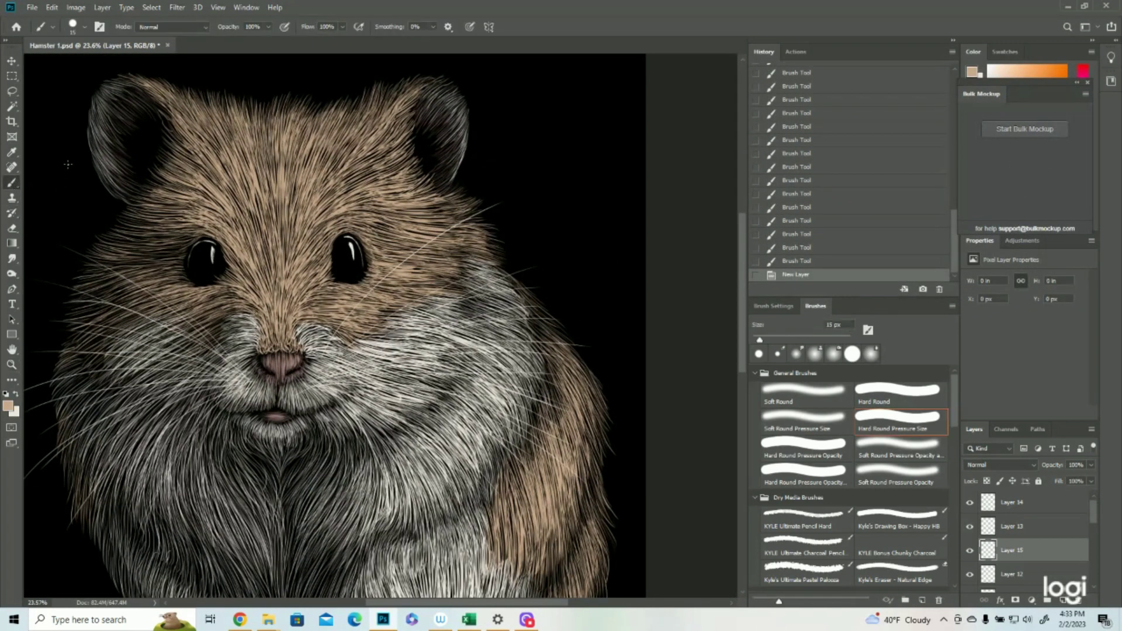
{"action": "left_click_drag", "start_coordinate": [352, 313], "coordinate": [374, 303]}
{"action": "left_click_drag", "start_coordinate": [353, 313], "coordinate": [374, 304]}
{"action": "left_click_drag", "start_coordinate": [353, 313], "coordinate": [374, 304]}
{"action": "left_click_drag", "start_coordinate": [441, 272], "coordinate": [468, 268]}
{"action": "left_click_drag", "start_coordinate": [441, 269], "coordinate": [467, 262]}
{"action": "left_click_drag", "start_coordinate": [441, 264], "coordinate": [466, 252]}
{"action": "left_click_drag", "start_coordinate": [440, 254], "coordinate": [467, 248]}
{"action": "left_click_drag", "start_coordinate": [440, 251], "coordinate": [473, 251]}
- Paint tan hairs down the hamster's back and flank where the tan fur meets the white
{"action": "mouse_move", "coordinate": [531, 318]}
{"action": "left_mouse_down"}
{"action": "mouse_move", "coordinate": [548, 334]}
{"action": "mouse_move", "coordinate": [543, 384]}
{"action": "left_mouse_up"}
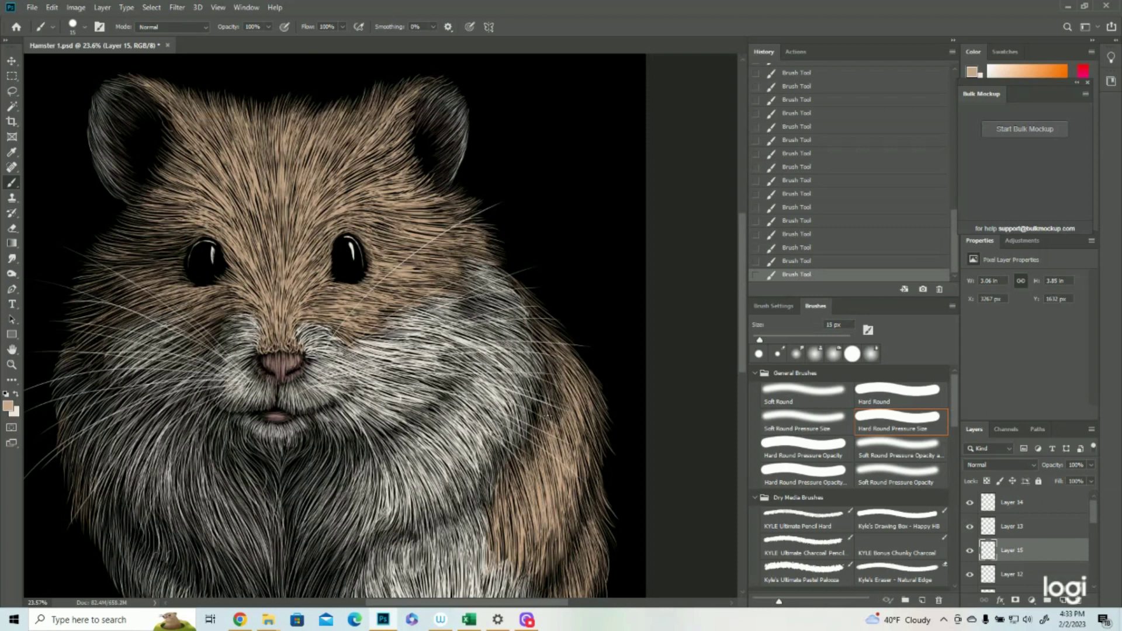
{"action": "left_click_drag", "start_coordinate": [537, 433], "coordinate": [532, 401]}
{"action": "left_click_drag", "start_coordinate": [531, 444], "coordinate": [529, 415]}
{"action": "scroll", "coordinate": [482, 56], "scroll_direction": "down", "scroll_amount": 5}
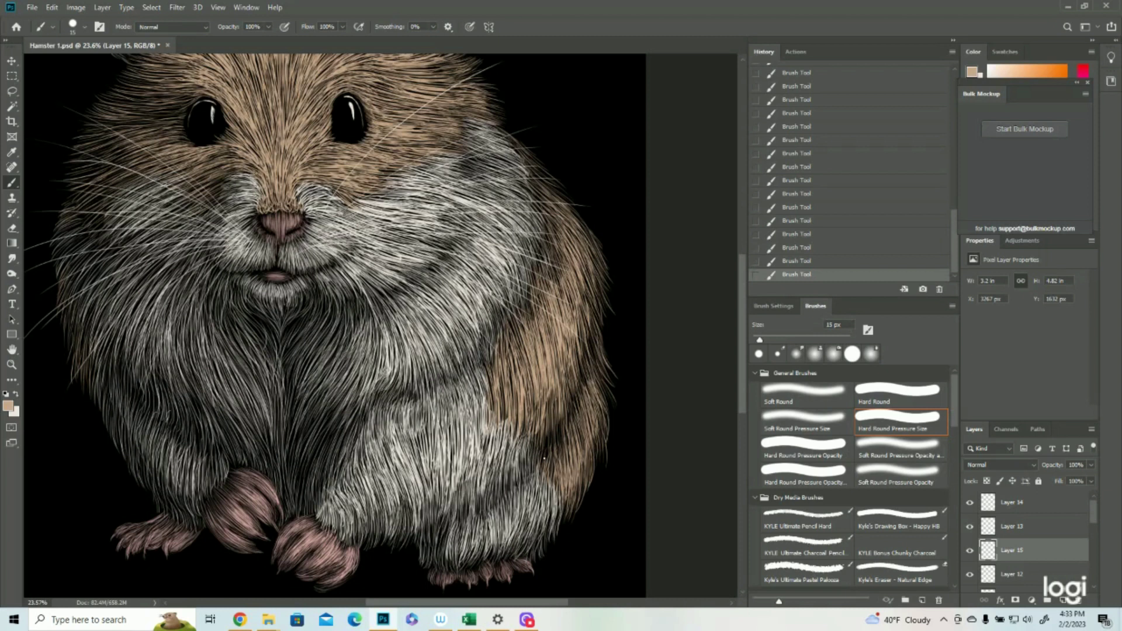
{"action": "mouse_move", "coordinate": [545, 463]}
{"action": "left_mouse_down"}
{"action": "mouse_move", "coordinate": [544, 434]}
{"action": "mouse_move", "coordinate": [570, 414]}
{"action": "mouse_move", "coordinate": [589, 337]}
{"action": "left_mouse_up"}
{"action": "left_click", "coordinate": [10, 364]}
{"action": "left_click_drag", "start_coordinate": [315, 281], "coordinate": [277, 280]}
{"action": "left_click", "coordinate": [383, 217]}
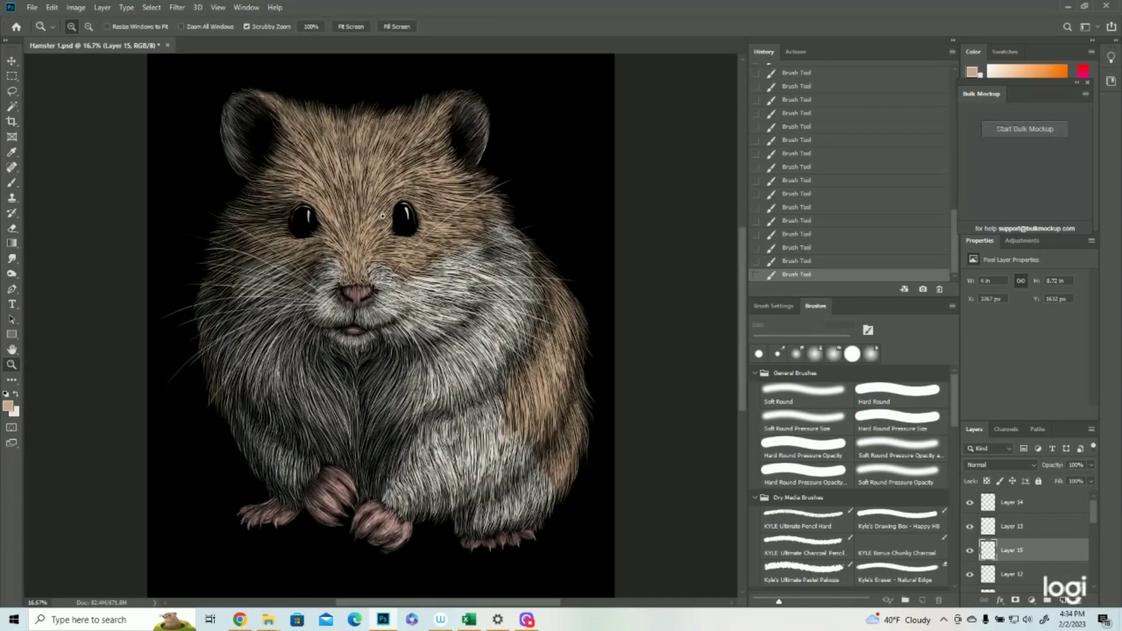